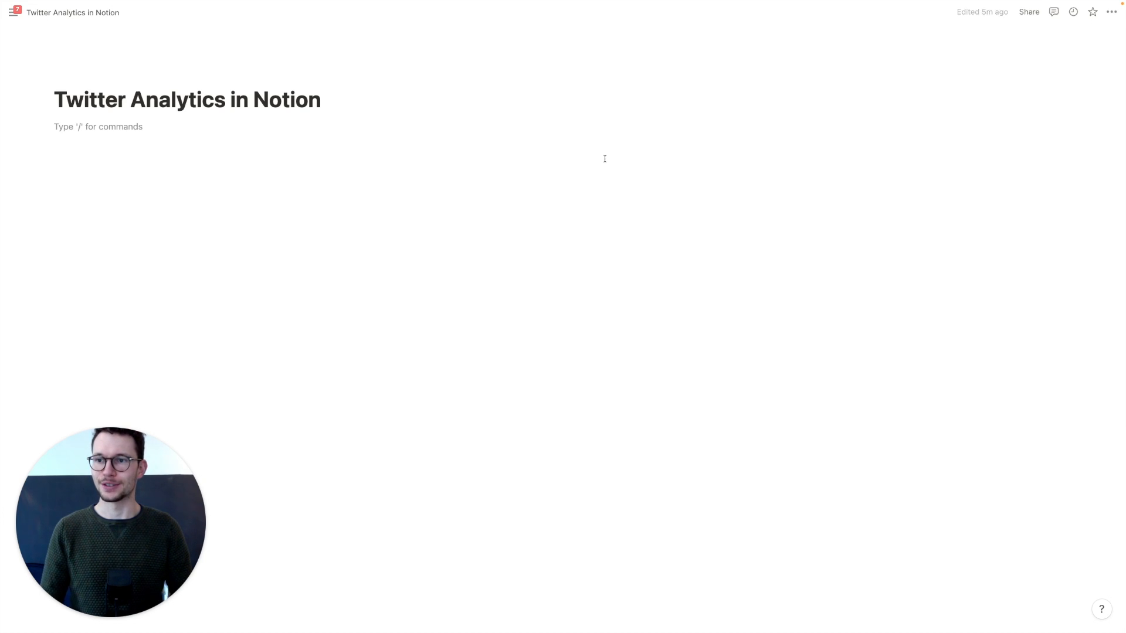
# Insert an inline database on the page and title it "Tweets DB"
pyautogui.write('/data')
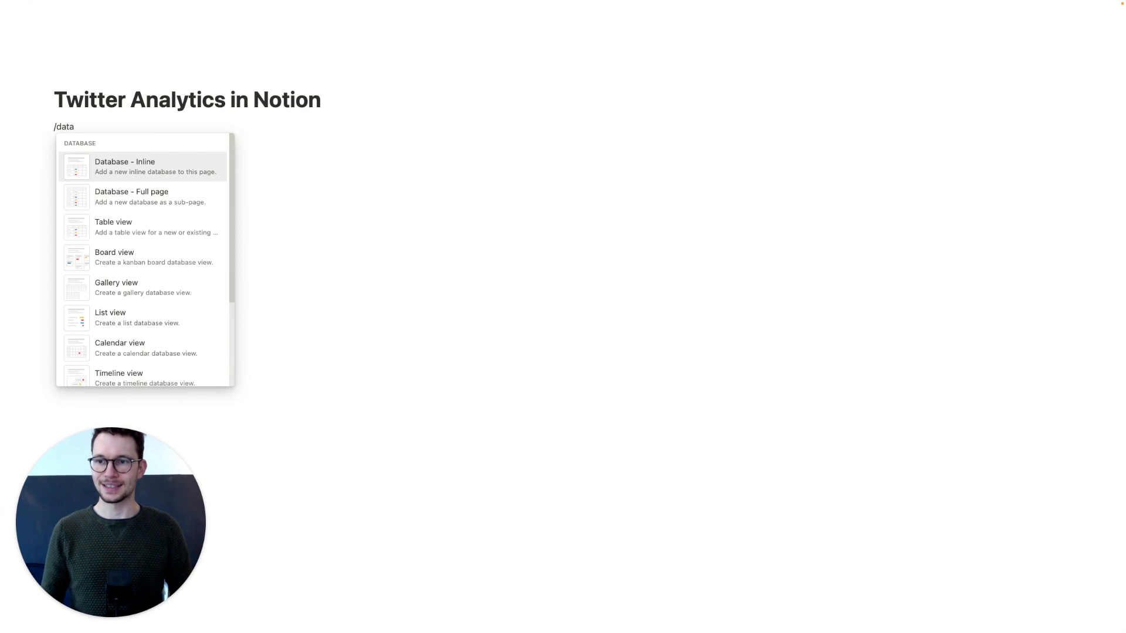
pyautogui.press('Return')
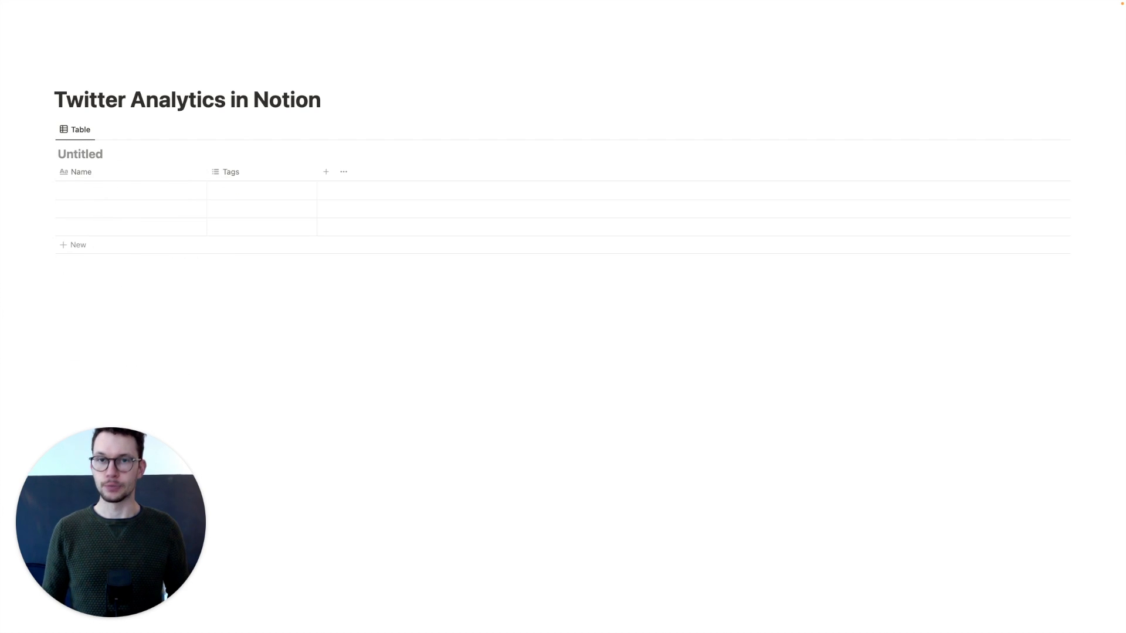
pyautogui.write('Tweets DBV')
pyautogui.press('BackSpace')
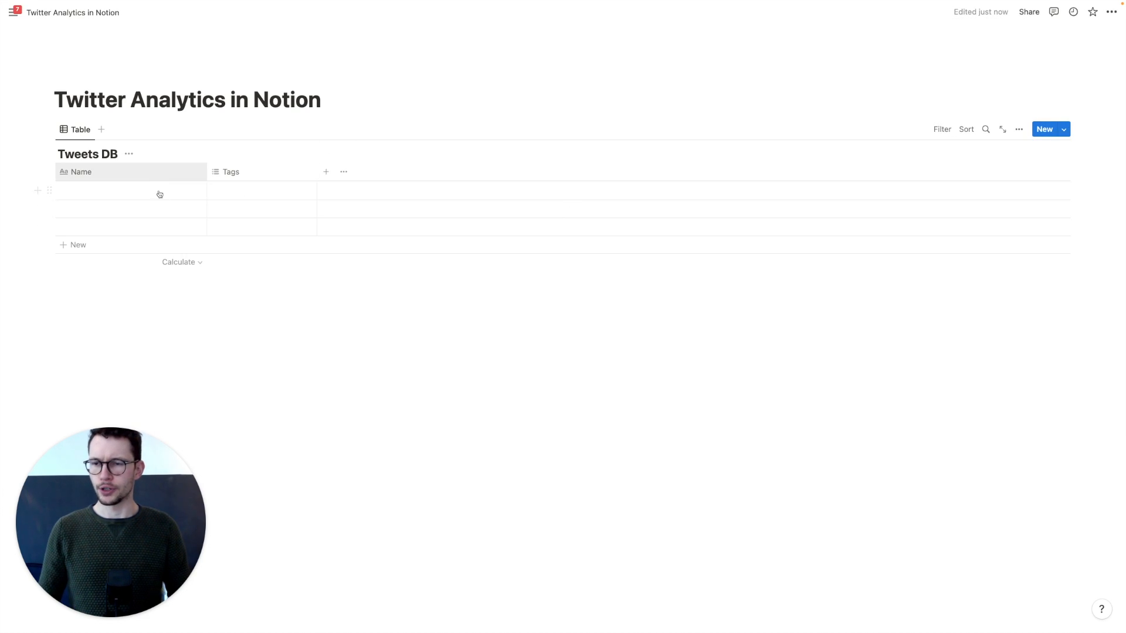
# Rename the Name column of the Tweets DB table to "Tweet"
pyautogui.click(128, 175)
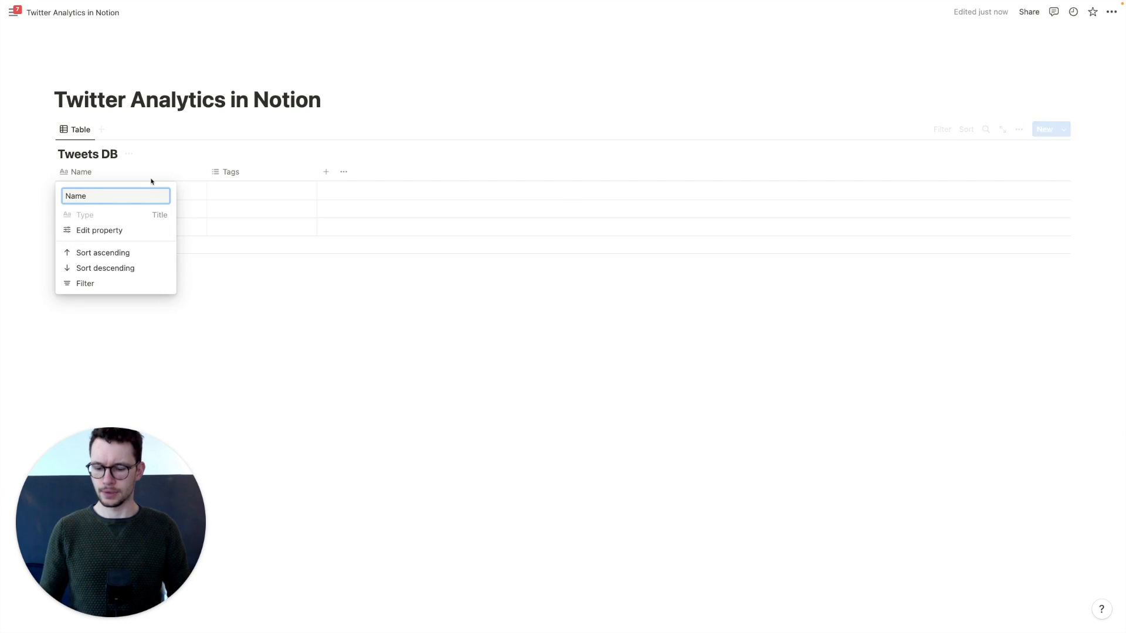
pyautogui.press('super+a')
pyautogui.write('Tweet')
pyautogui.press('Return')
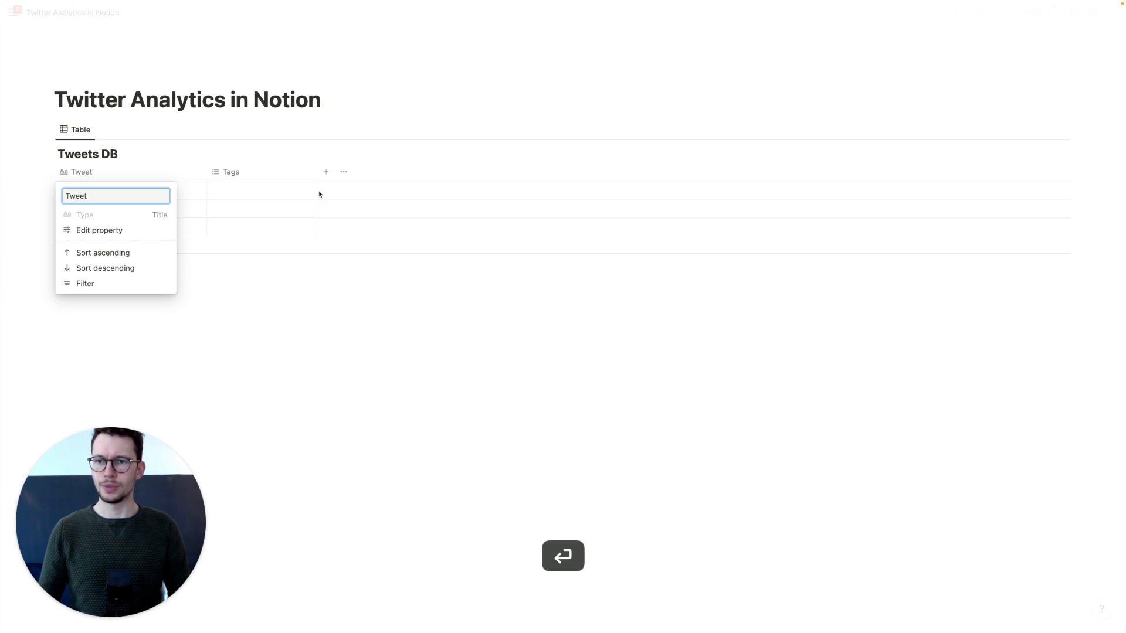
# Rename the Tags property to "Date" and change its type to Date
pyautogui.click(282, 176)
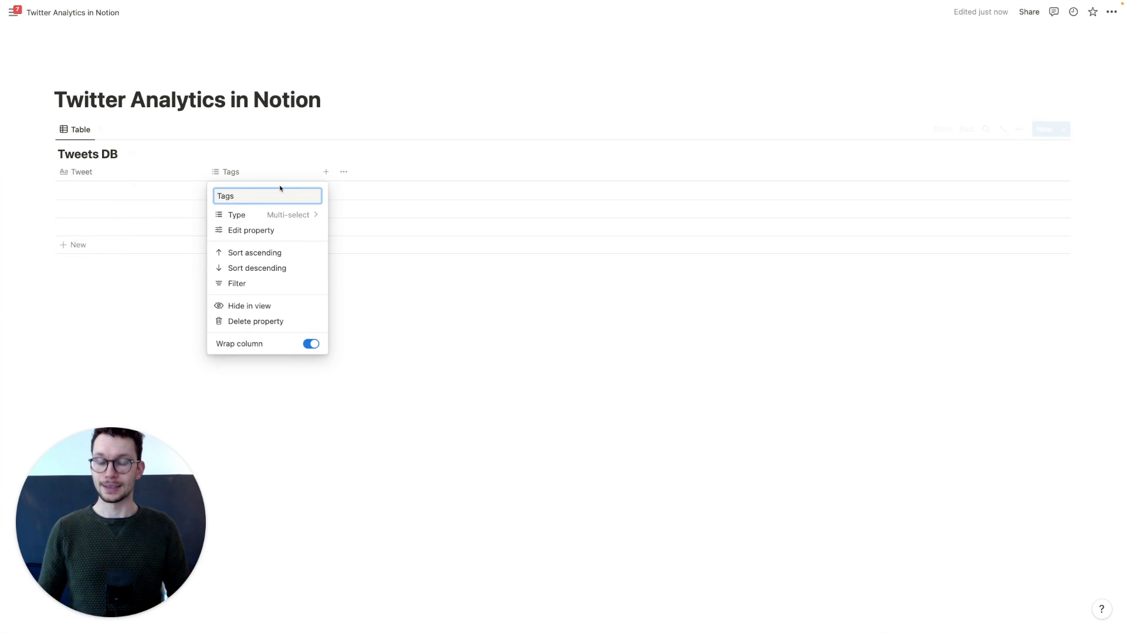
pyautogui.press('super+a')
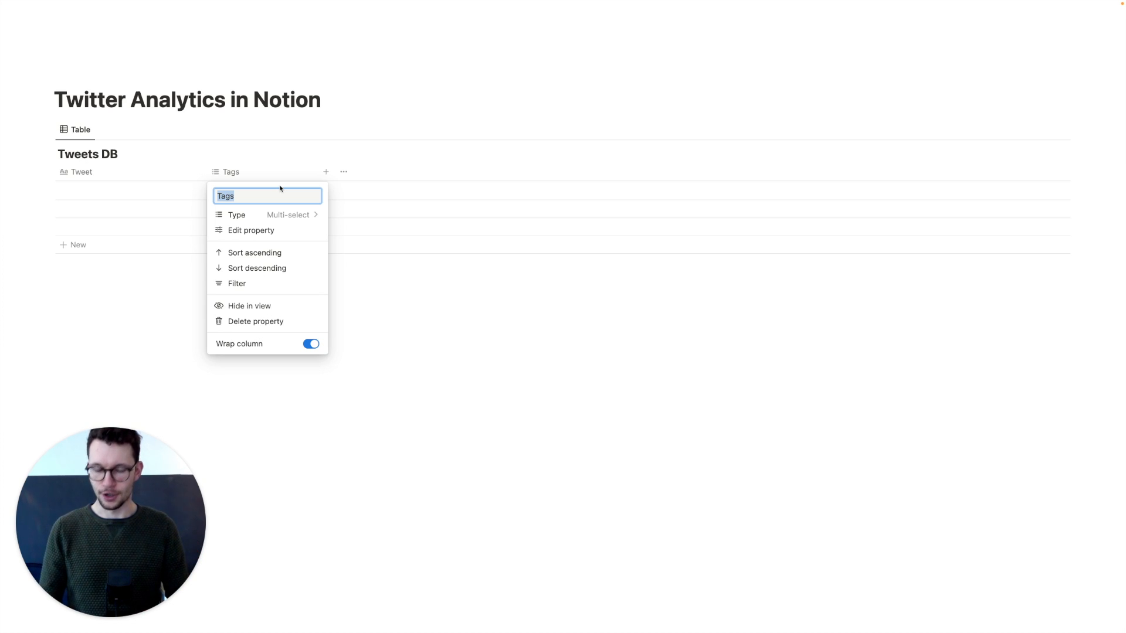
pyautogui.write('Date')
pyautogui.click(290, 215)
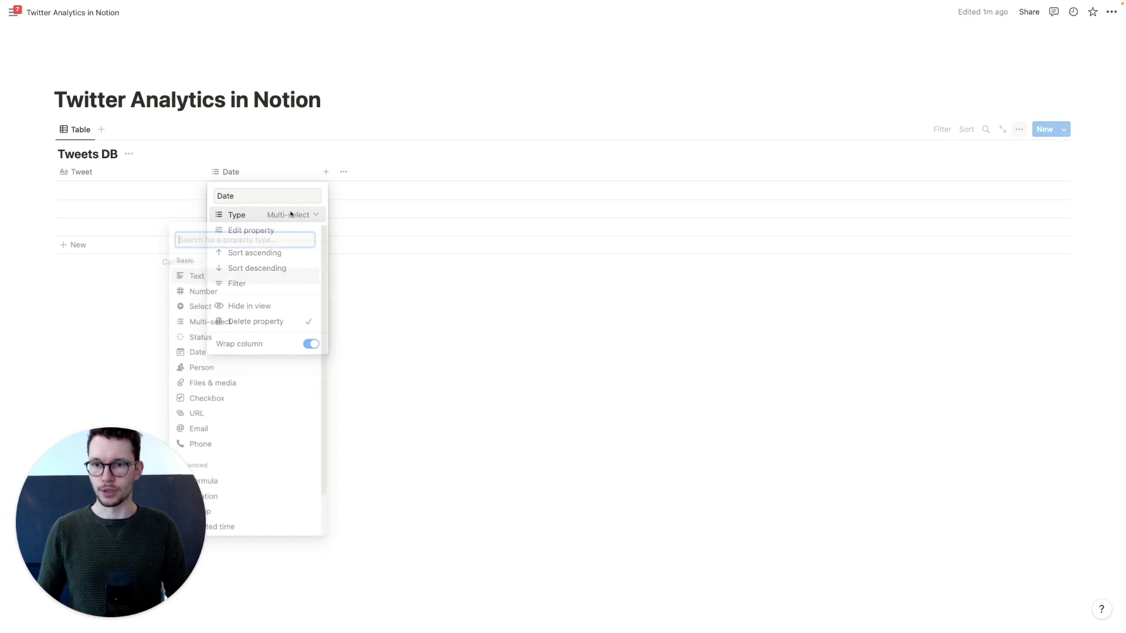
pyautogui.click(238, 351)
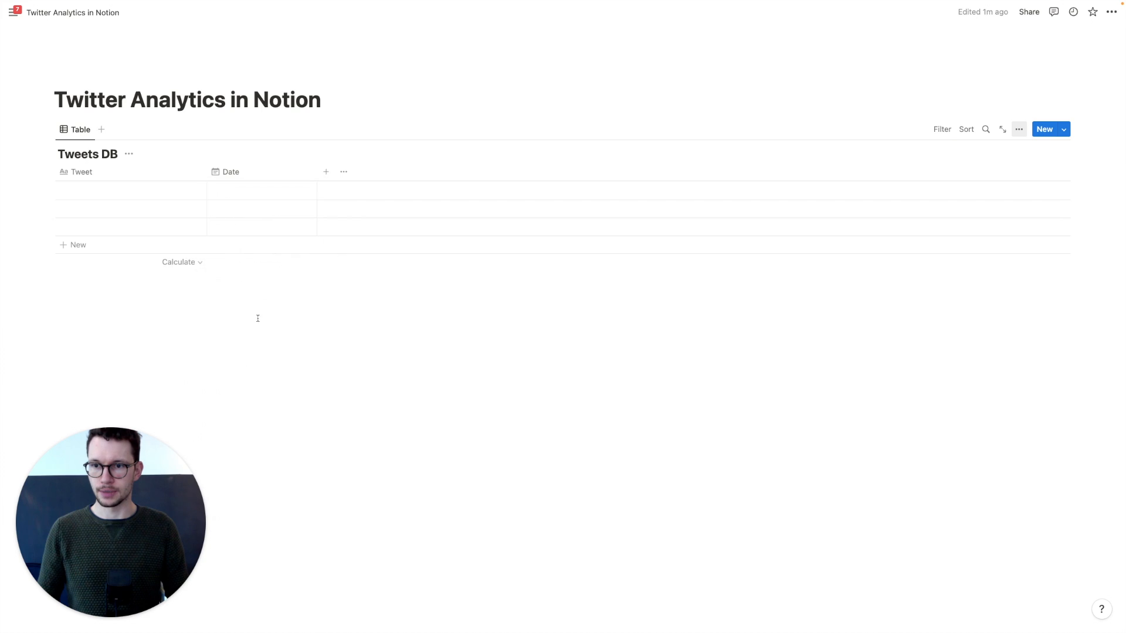
# Add a Number property named "Likes" to the Tweets DB table
pyautogui.click(326, 172)
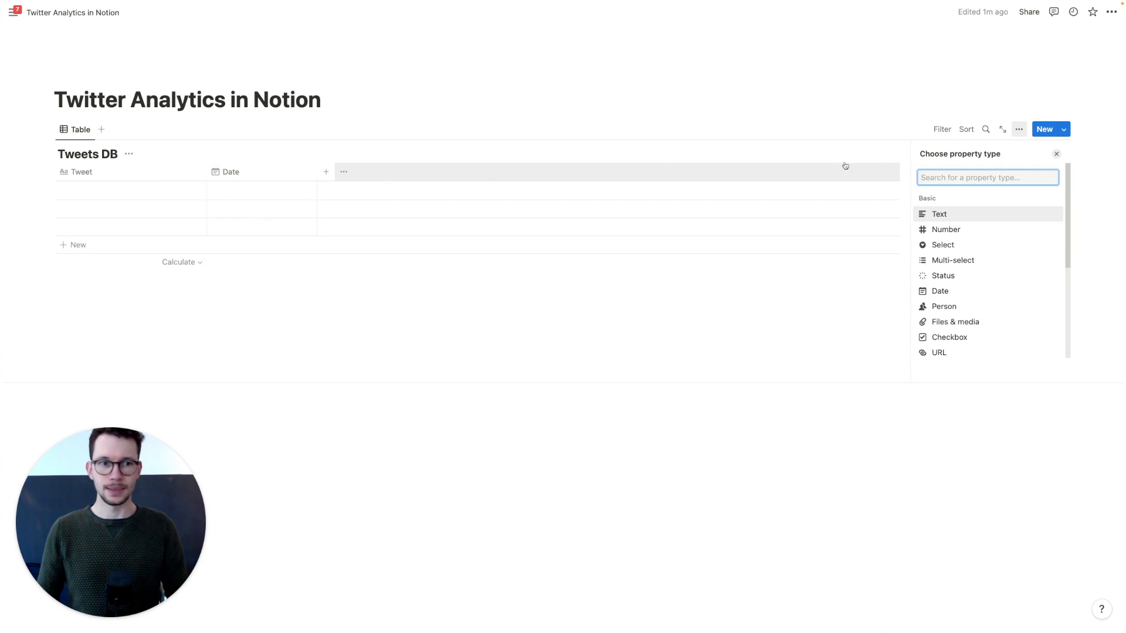
pyautogui.click(947, 229)
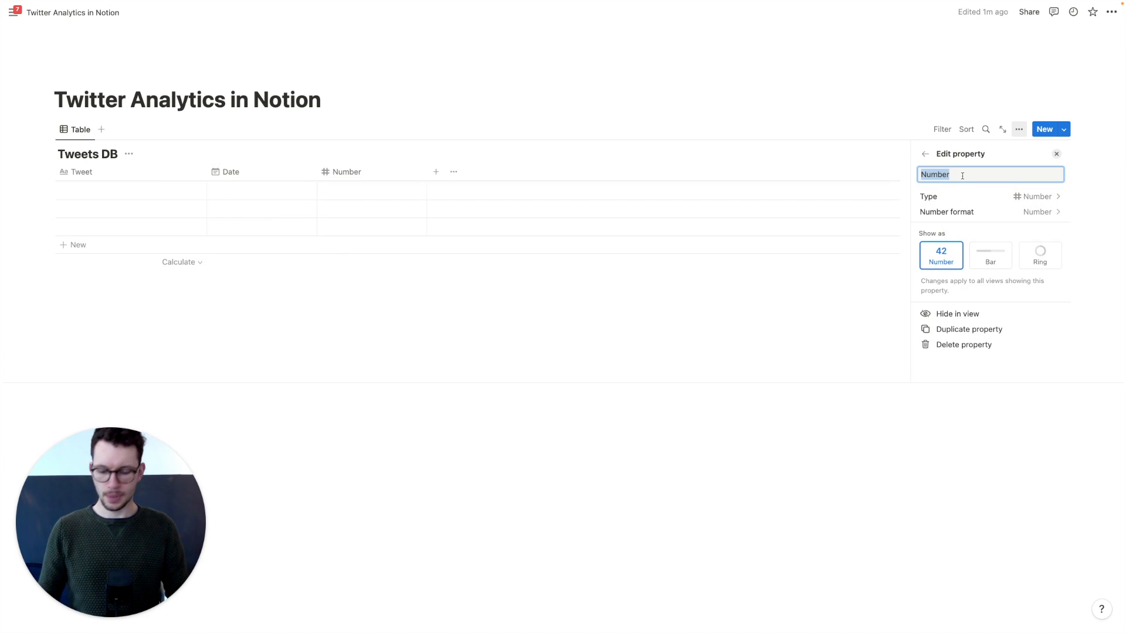
pyautogui.write('Likes')
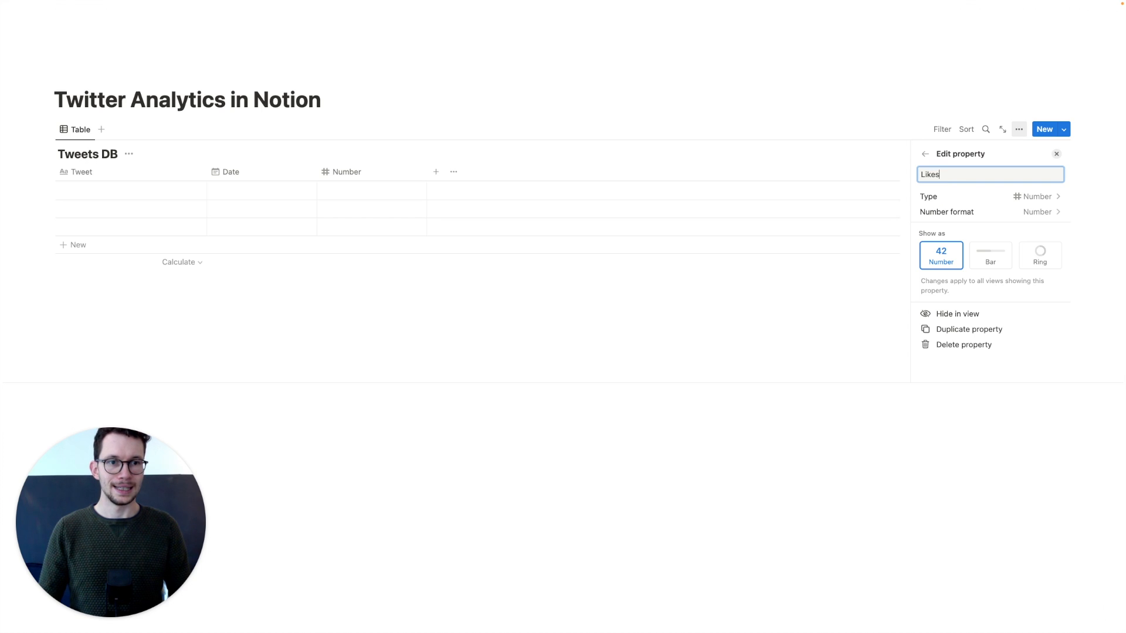
pyautogui.press('Return')
# Add another Number property named "Retweets" to the table and close the property settings
pyautogui.click(436, 179)
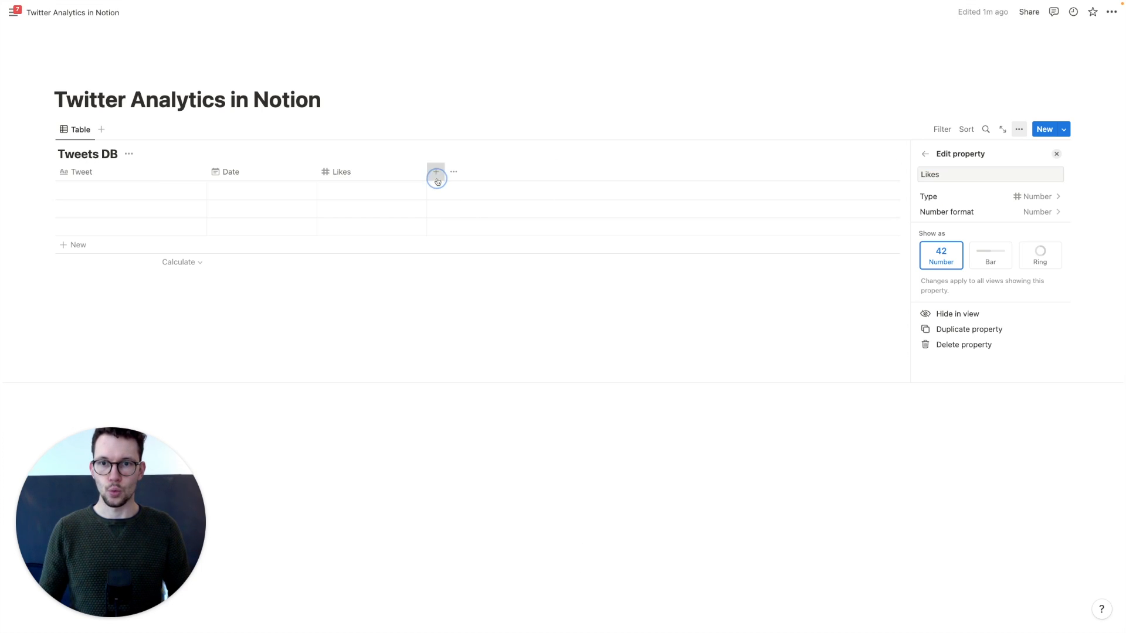
pyautogui.click(435, 173)
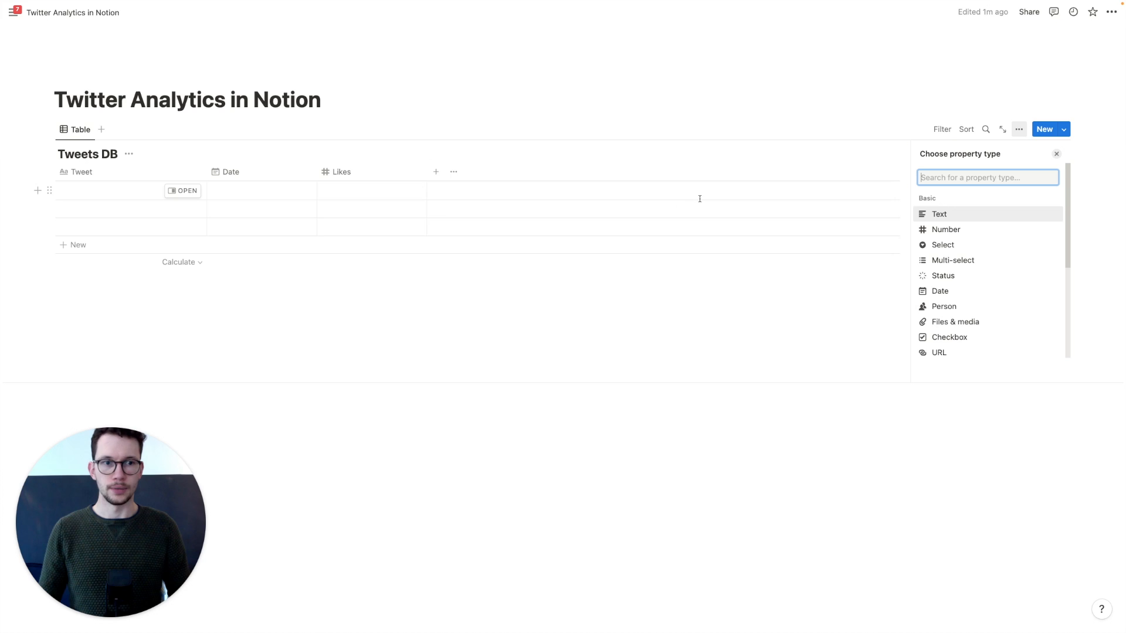
pyautogui.click(953, 230)
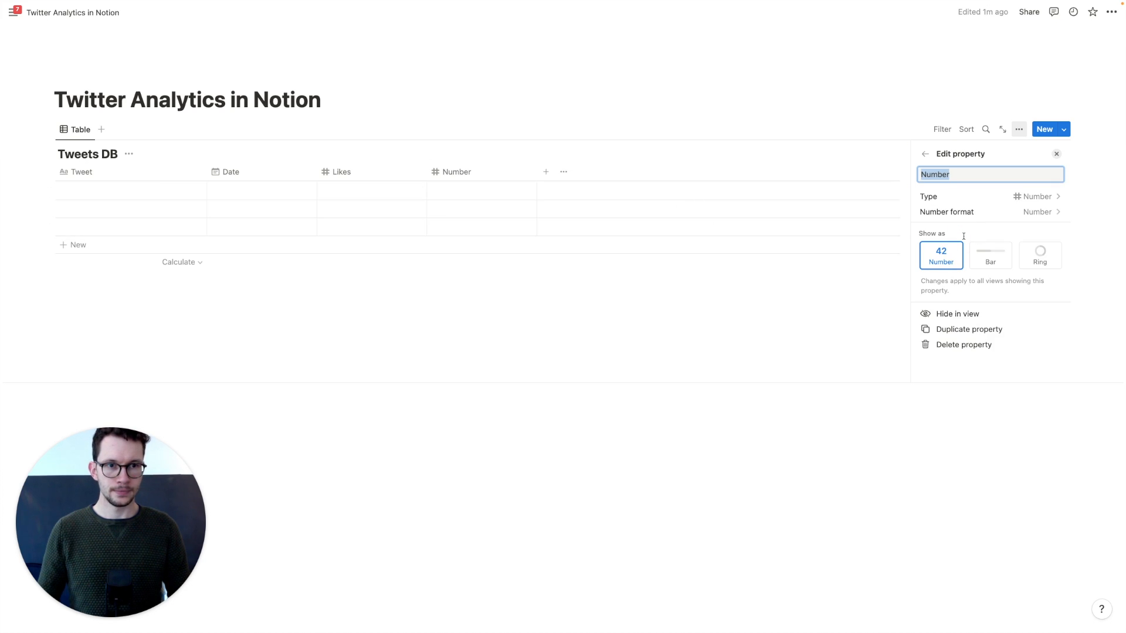
pyautogui.write('T')
pyautogui.press('BackSpace')
pyautogui.write('Retwee')
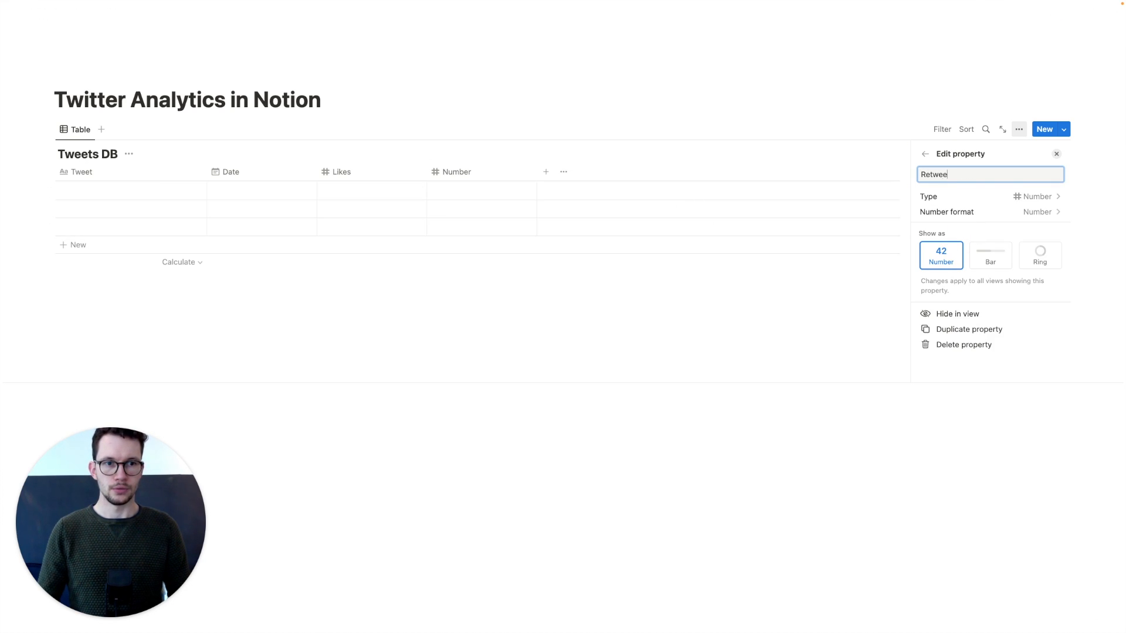
pyautogui.write('ts')
pyautogui.press('Return')
pyautogui.click(564, 323)
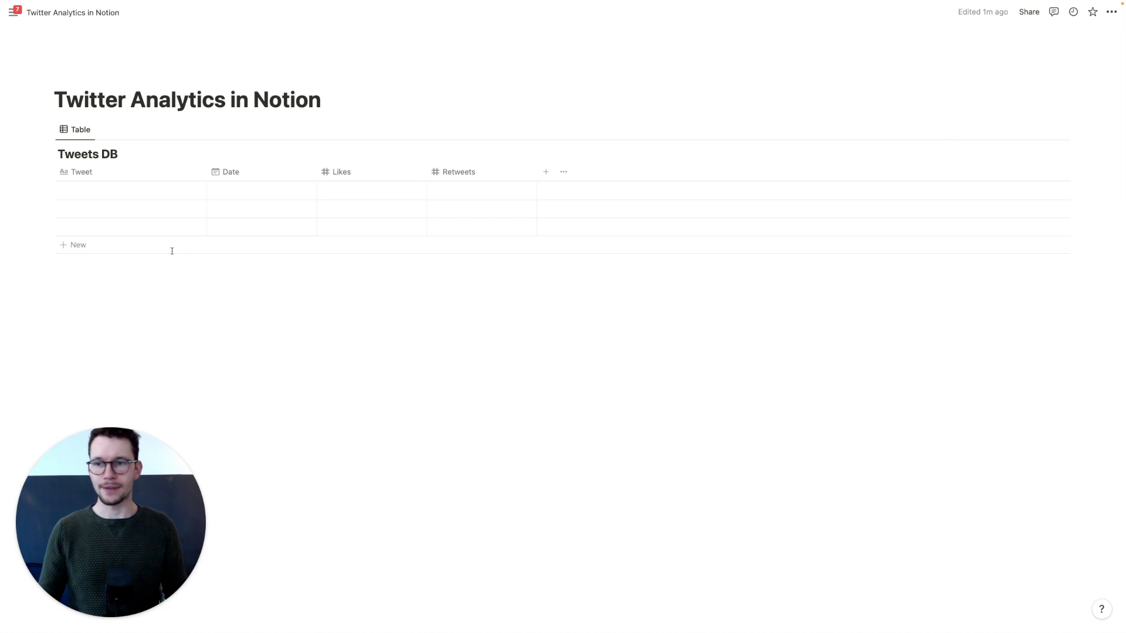
# Delete the three empty rows from the Tweets DB table
pyautogui.moveTo(19, 188); pyautogui.dragTo(76, 227)
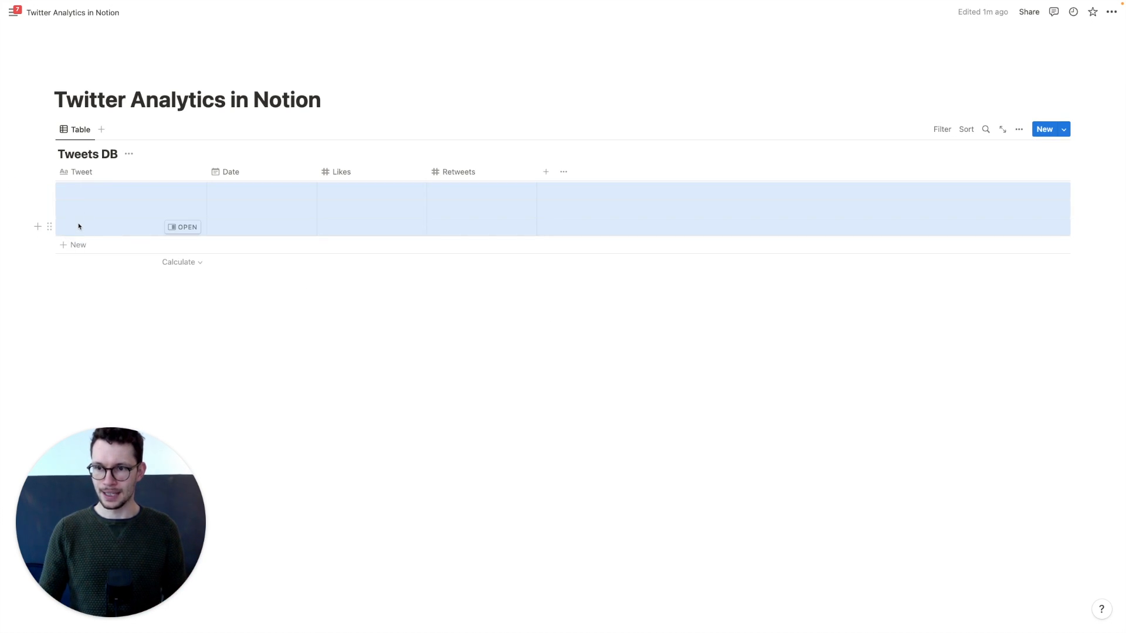
pyautogui.press('BackSpace')
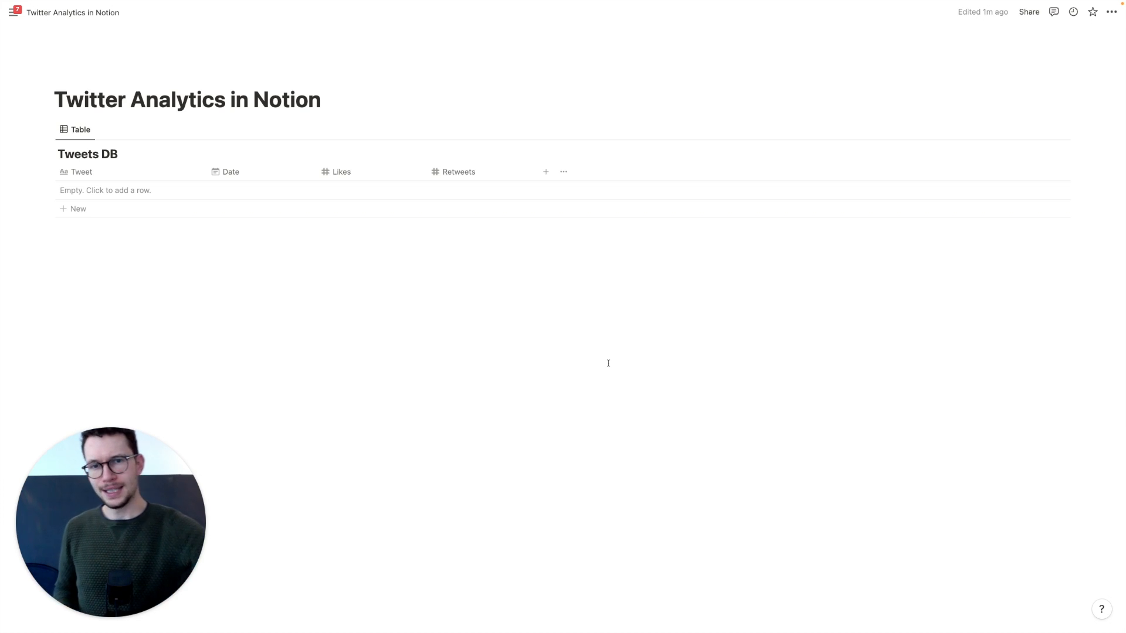
# Switch to Twitter in the Brave browser and view the existing playbooks in the Bardeen extension
pyautogui.hotkey('ctrl', 'Left')
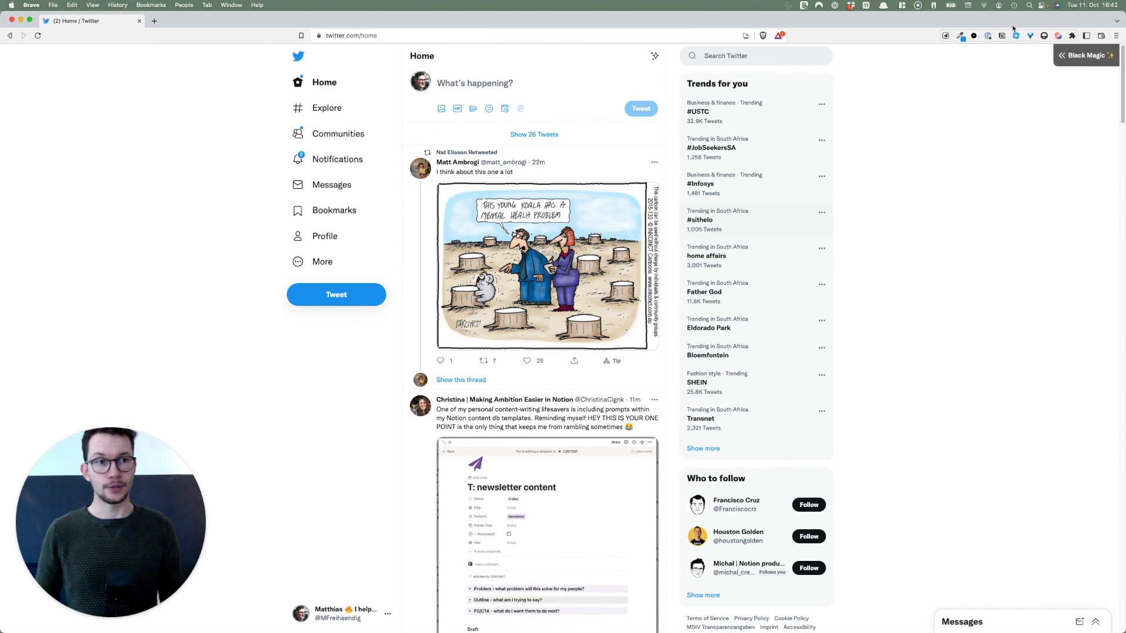
pyautogui.click(1057, 36)
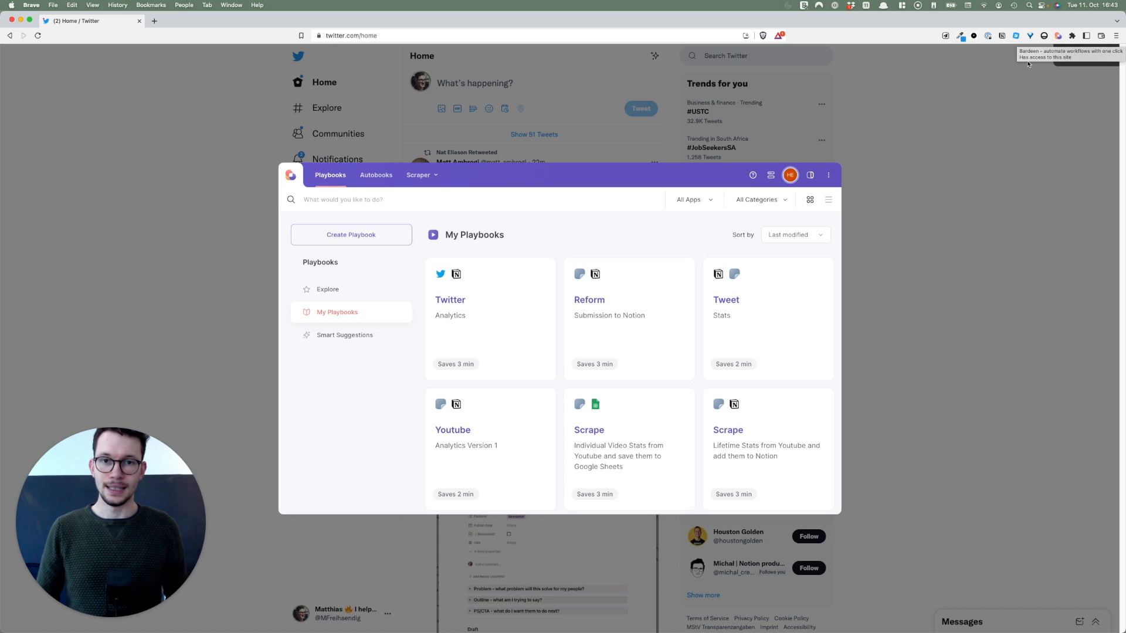
pyautogui.click(524, 207)
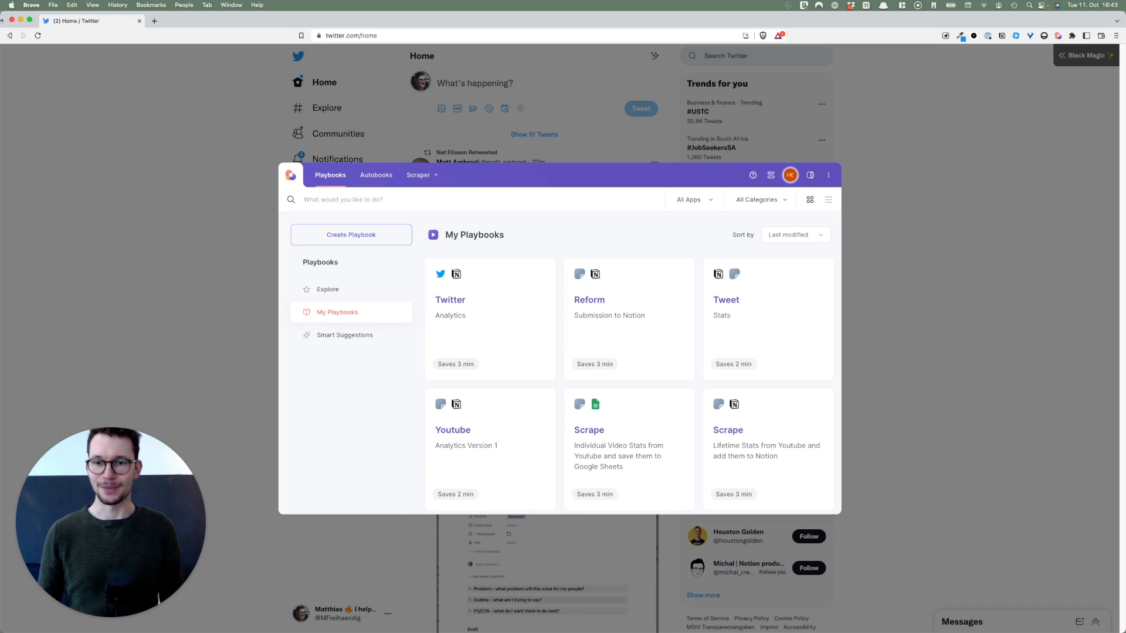
pyautogui.click(257, 197)
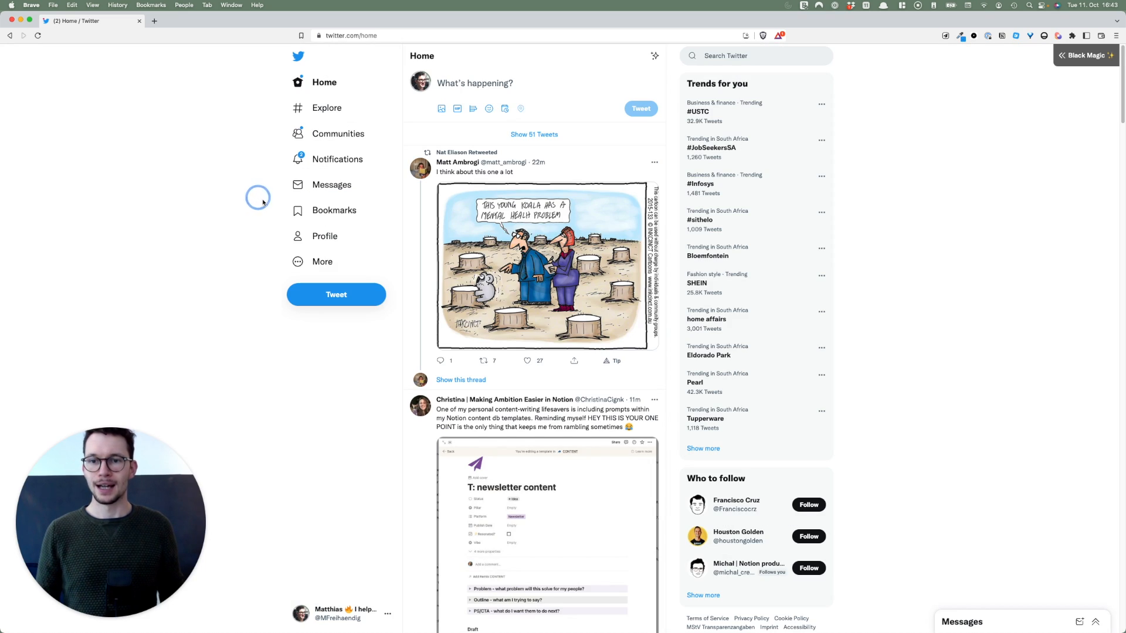
# Open the account's own Twitter profile page and start creating a new Bardeen playbook there
pyautogui.click(326, 235)
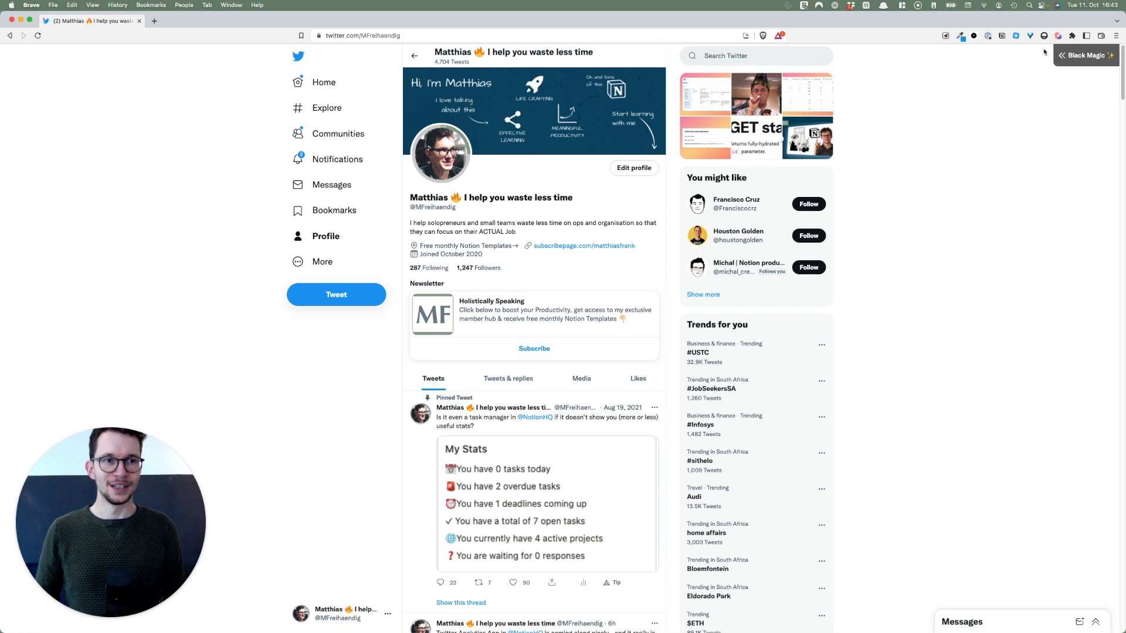
pyautogui.click(1058, 36)
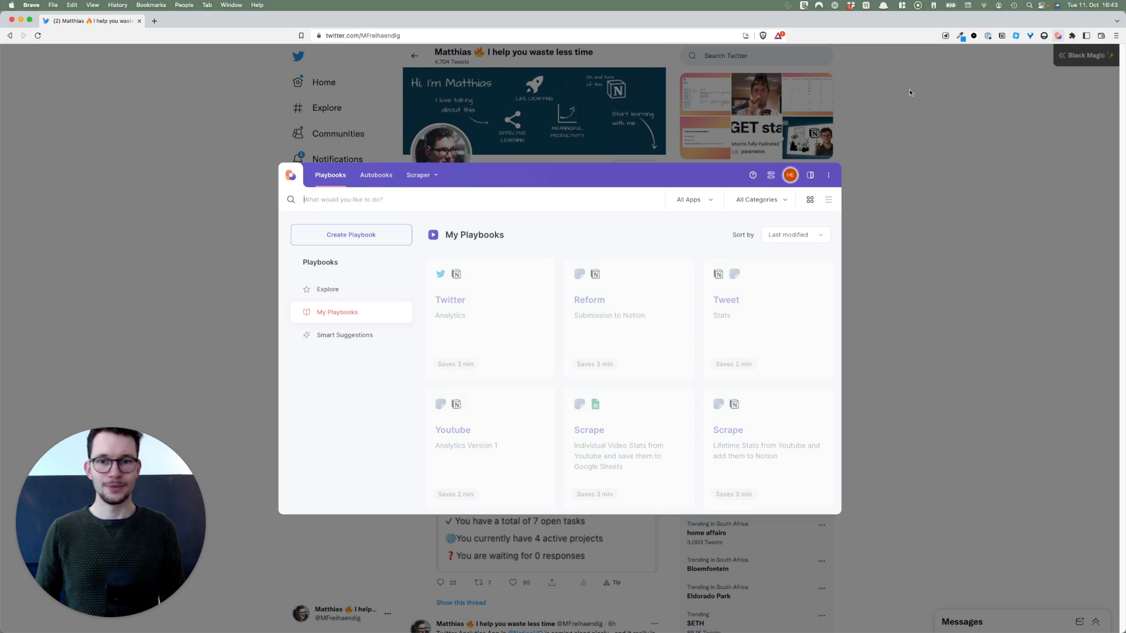
pyautogui.click(383, 236)
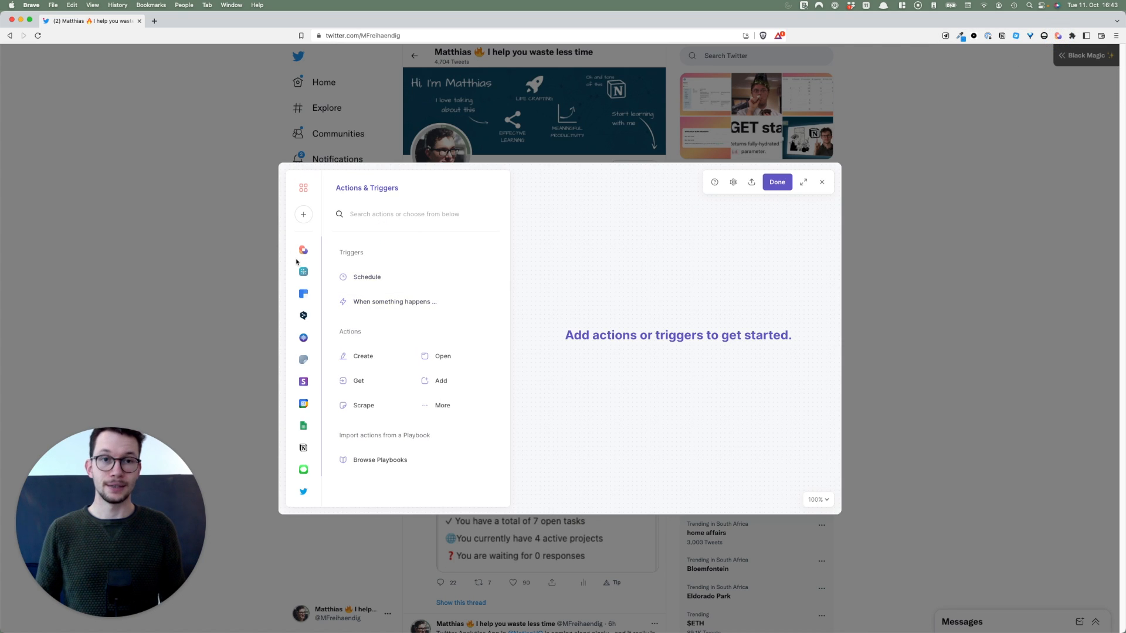
# Look through the suggested apps that can be integrated into Bardeen playbooks
pyautogui.scroll(-1, 303, 381)
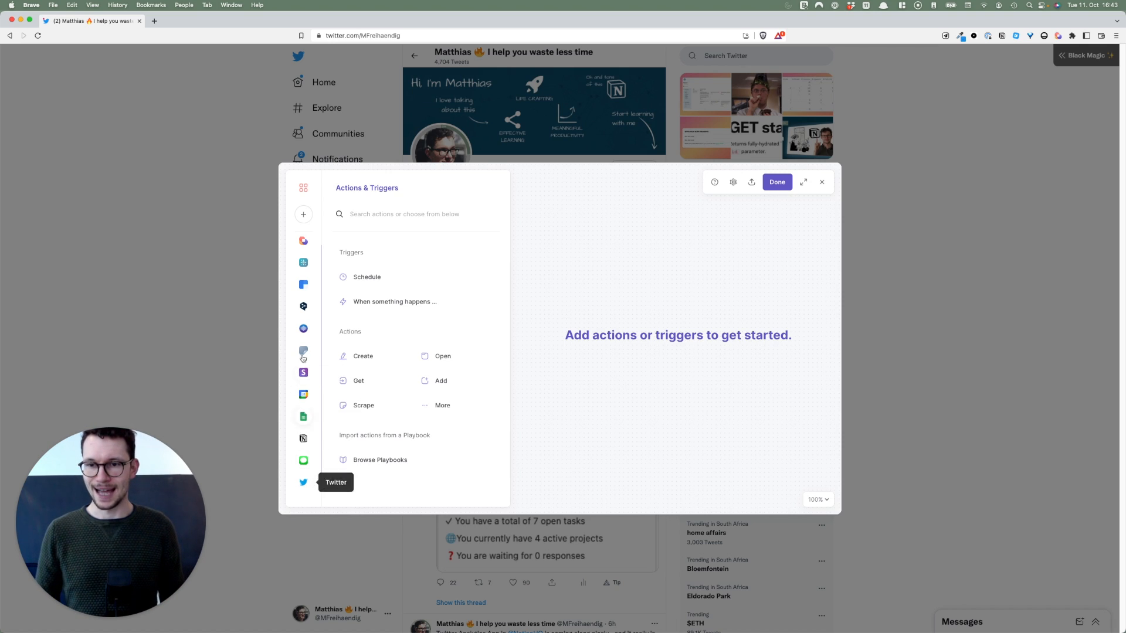
pyautogui.click(302, 215)
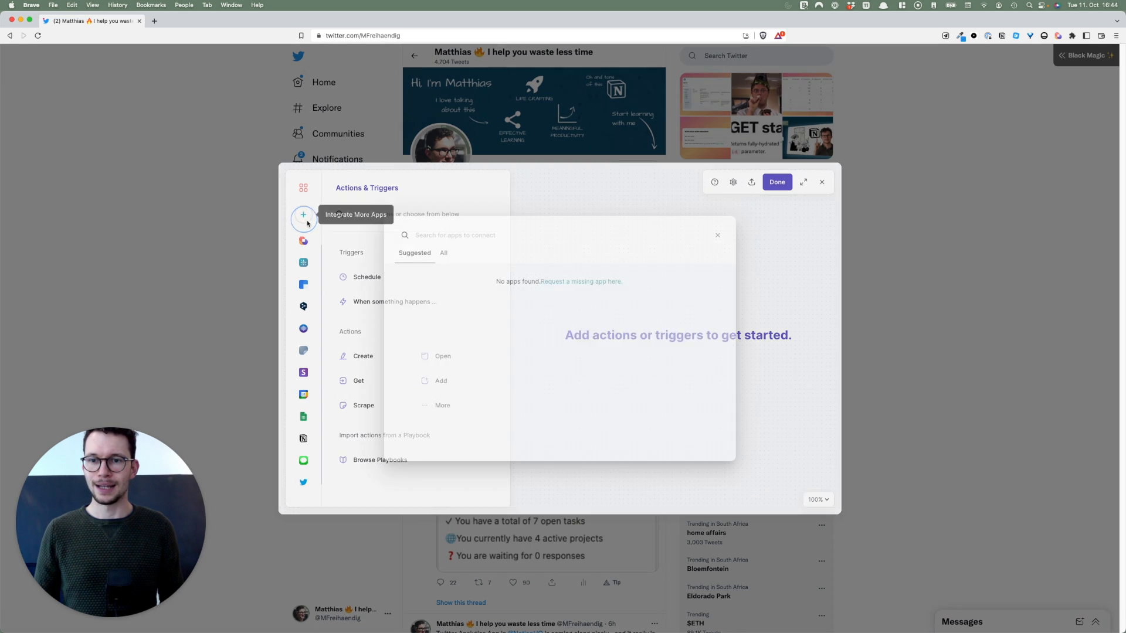
pyautogui.scroll(-5, 630, 352)
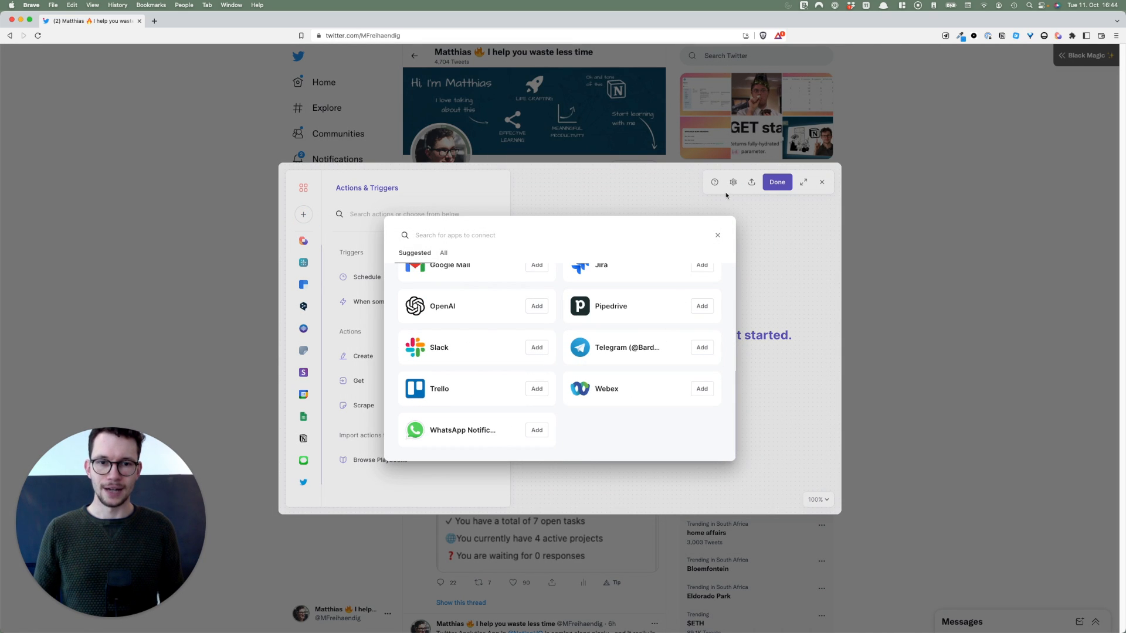
pyautogui.click(718, 236)
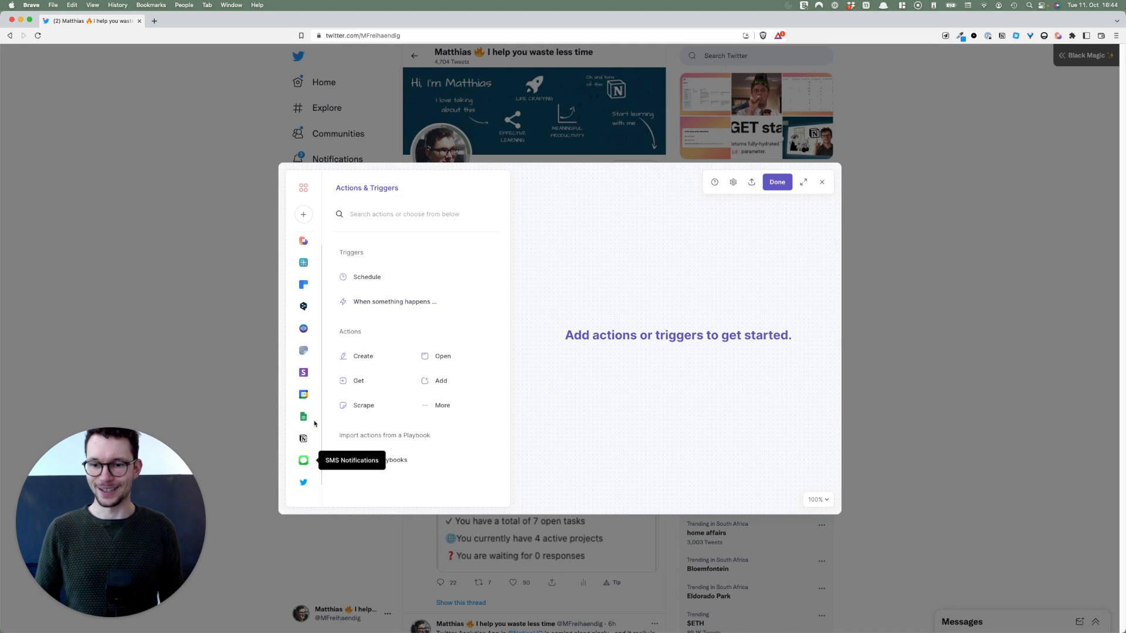
# Add Twitter's Find Tweets action to the playbook and set its matching text to the space character
pyautogui.click(300, 481)
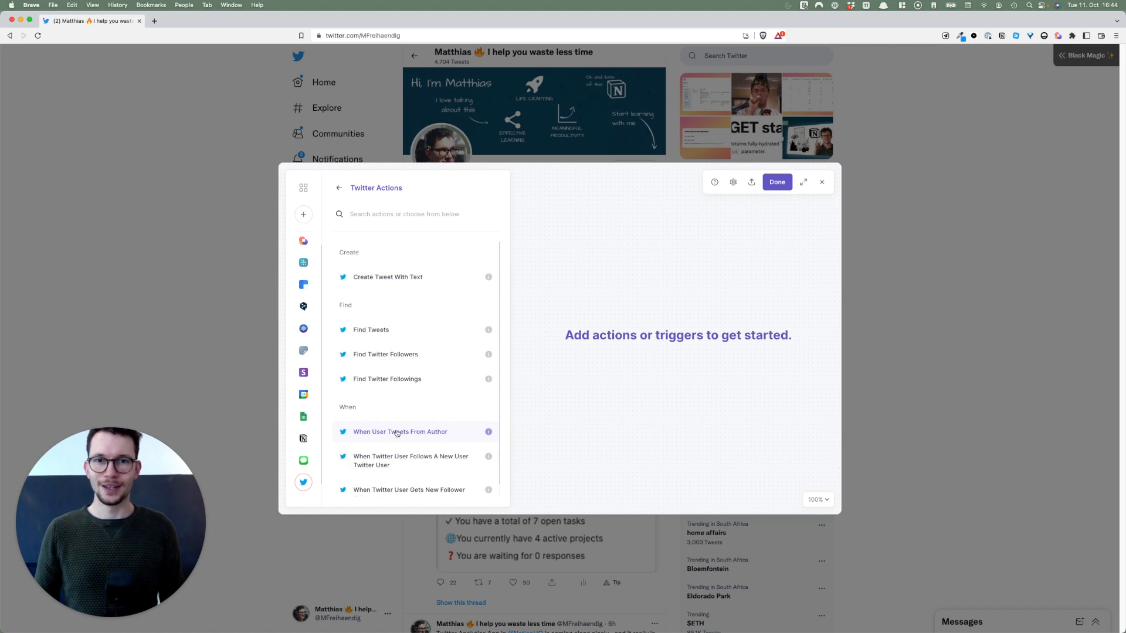
pyautogui.click(393, 329)
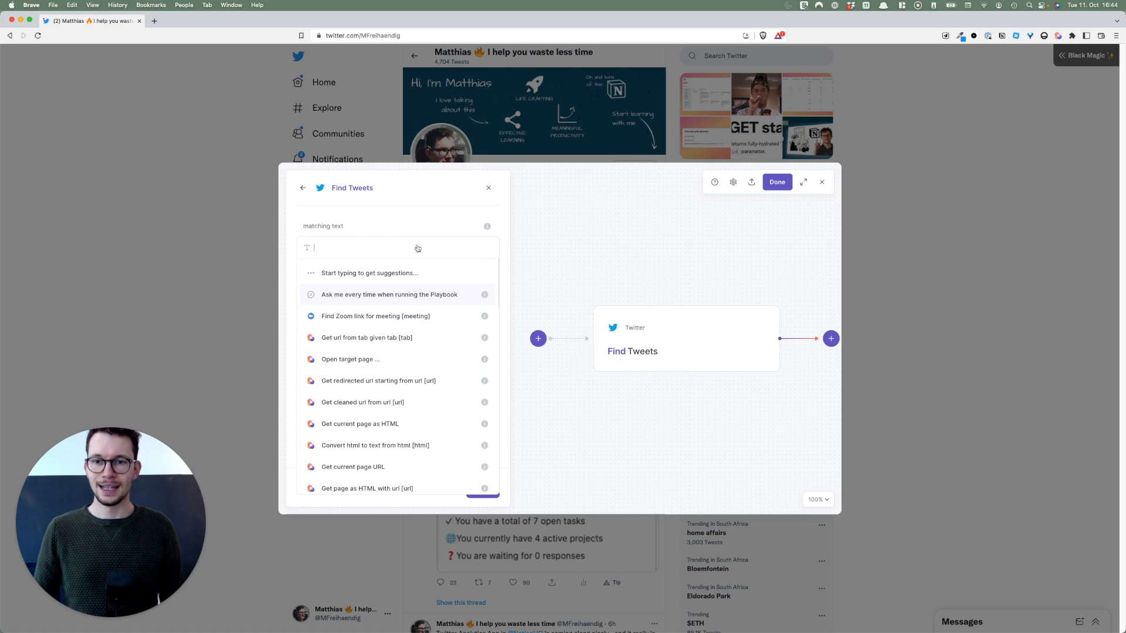
pyautogui.click(410, 215)
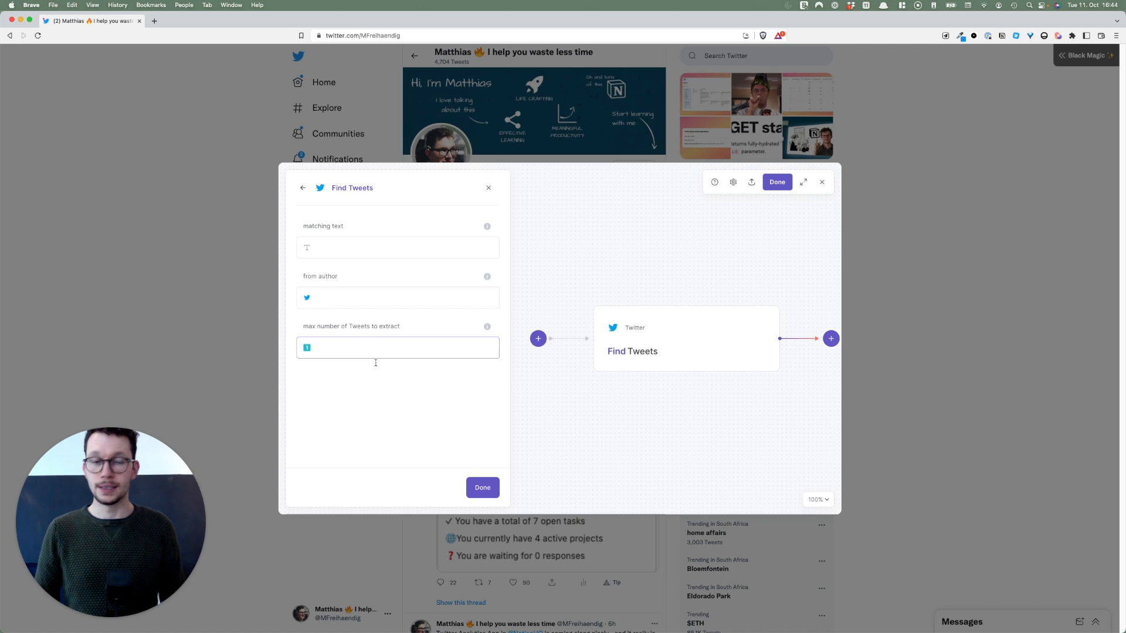
pyautogui.click(366, 255)
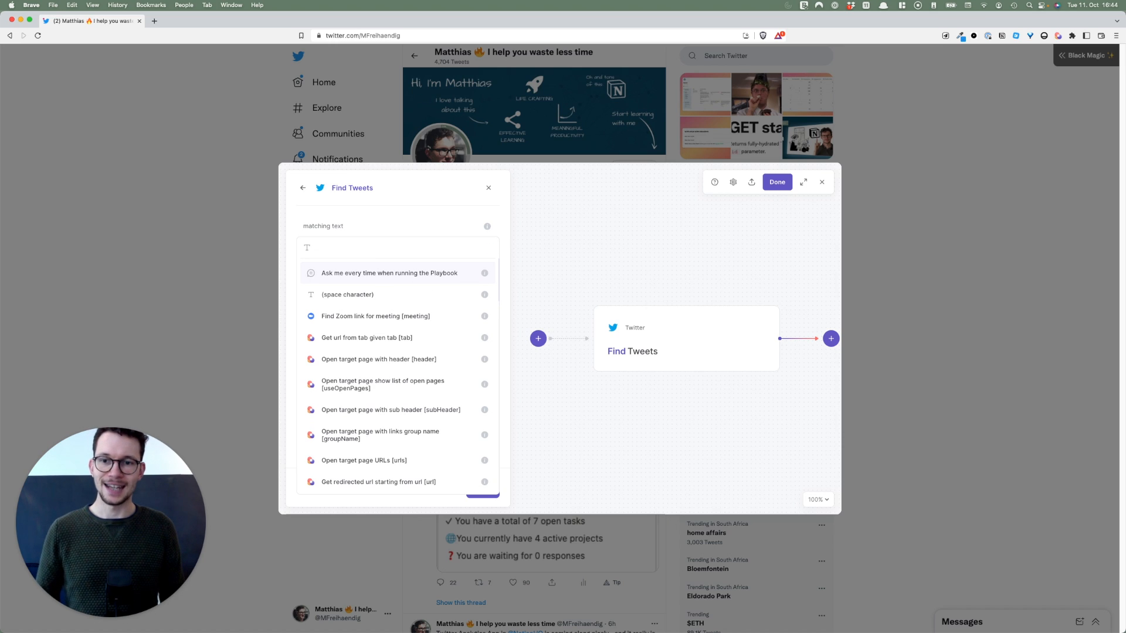
pyautogui.click(371, 226)
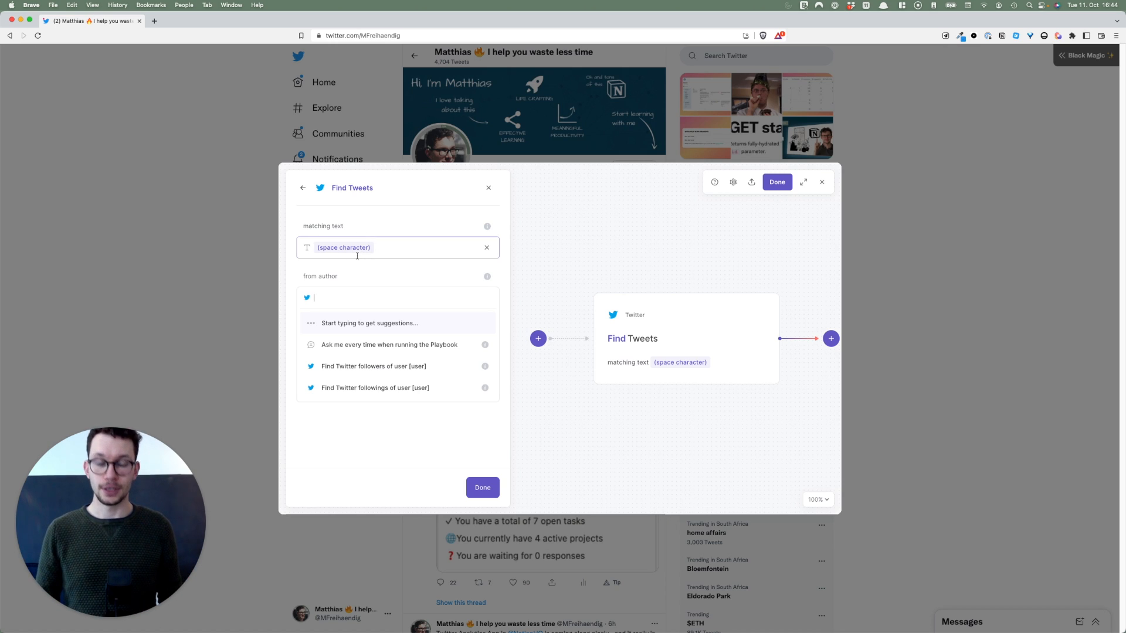
# Set the Find Tweets author filter to the account's own Twitter handle
pyautogui.write('m')
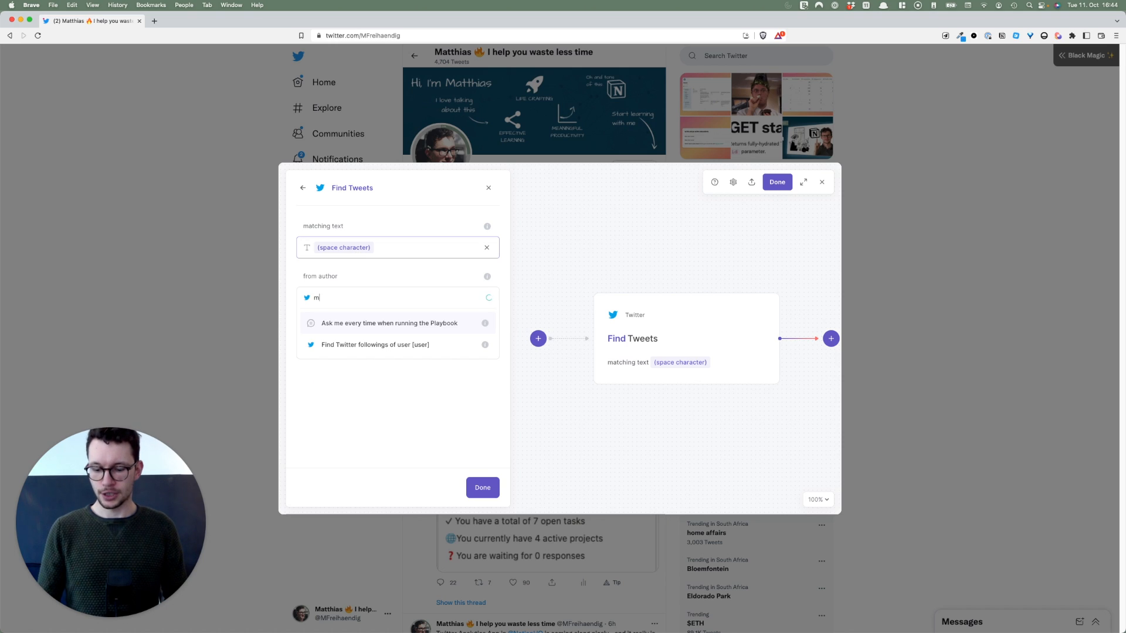
pyautogui.write('freihaendig')
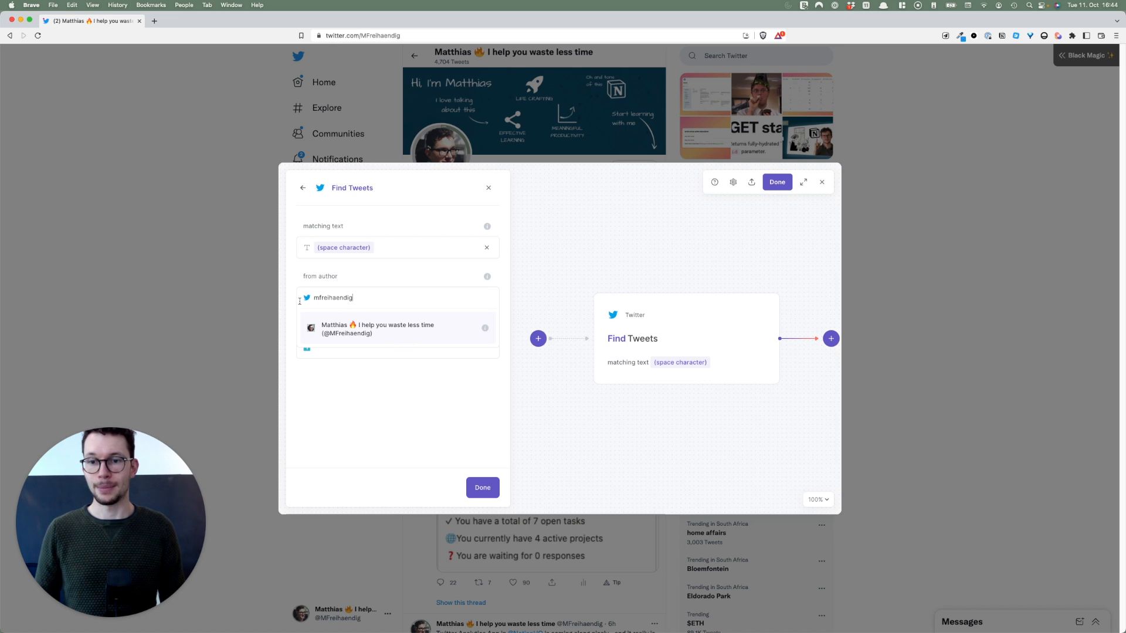
pyautogui.click(388, 327)
pyautogui.click(402, 321)
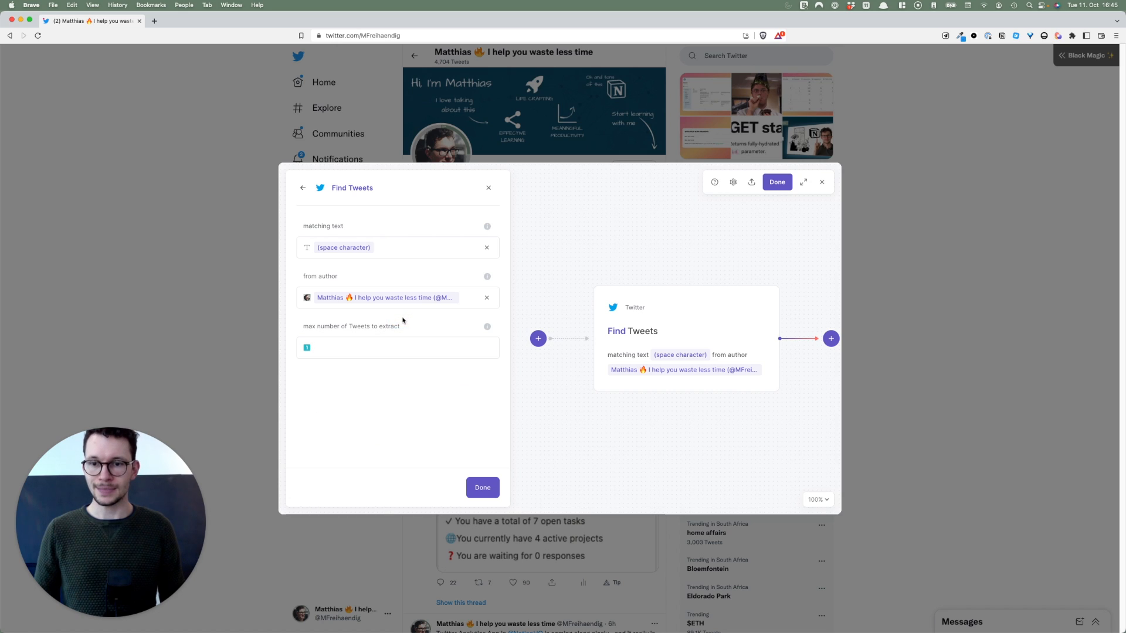
# Limit Find Tweets to a maximum of 5 extracted tweets and finish configuring the action
pyautogui.click(336, 346)
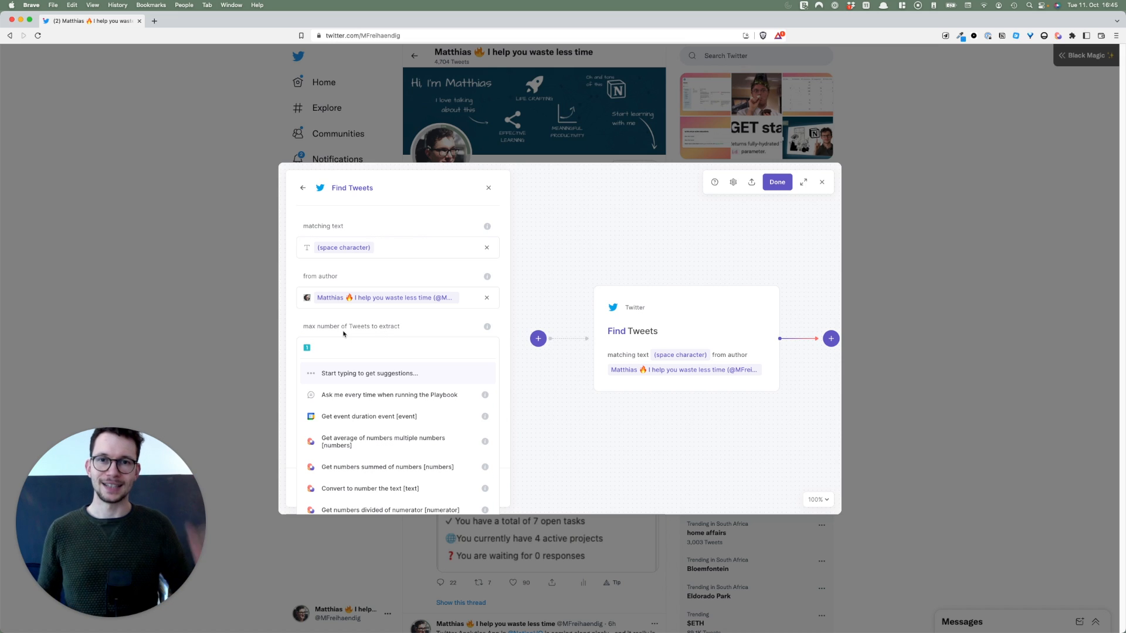
pyautogui.write('5')
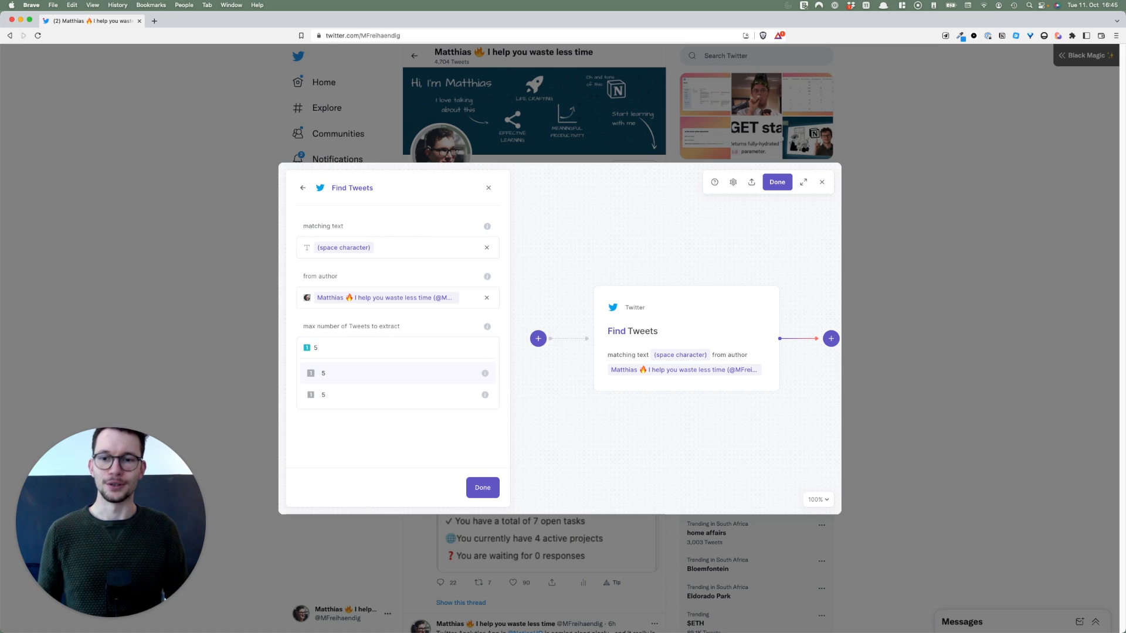
pyautogui.click(358, 374)
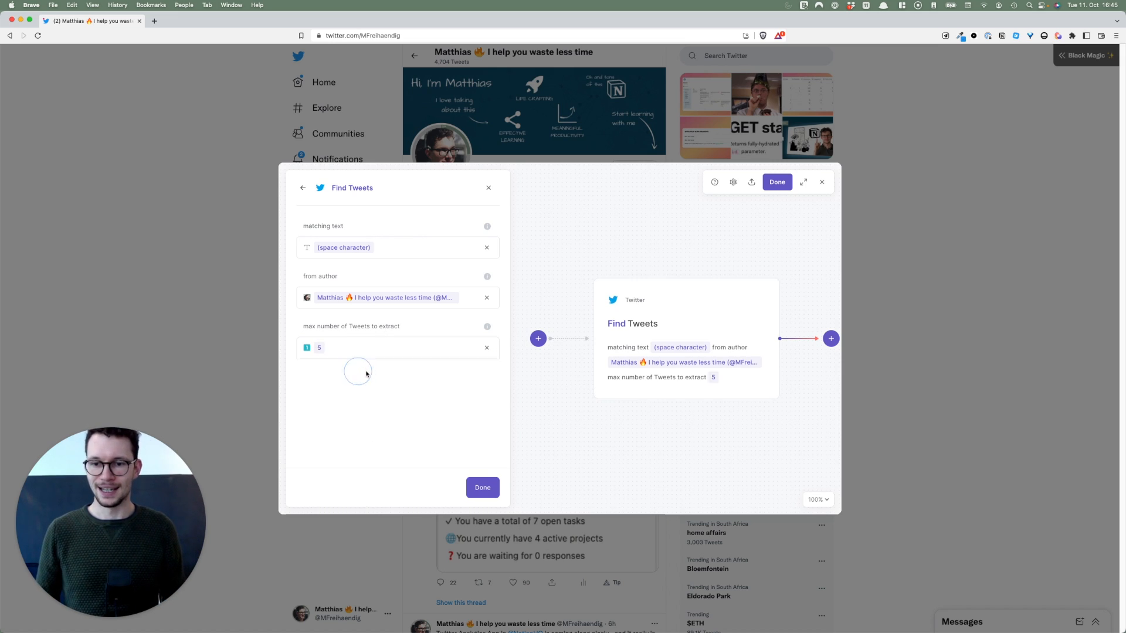
pyautogui.click(483, 488)
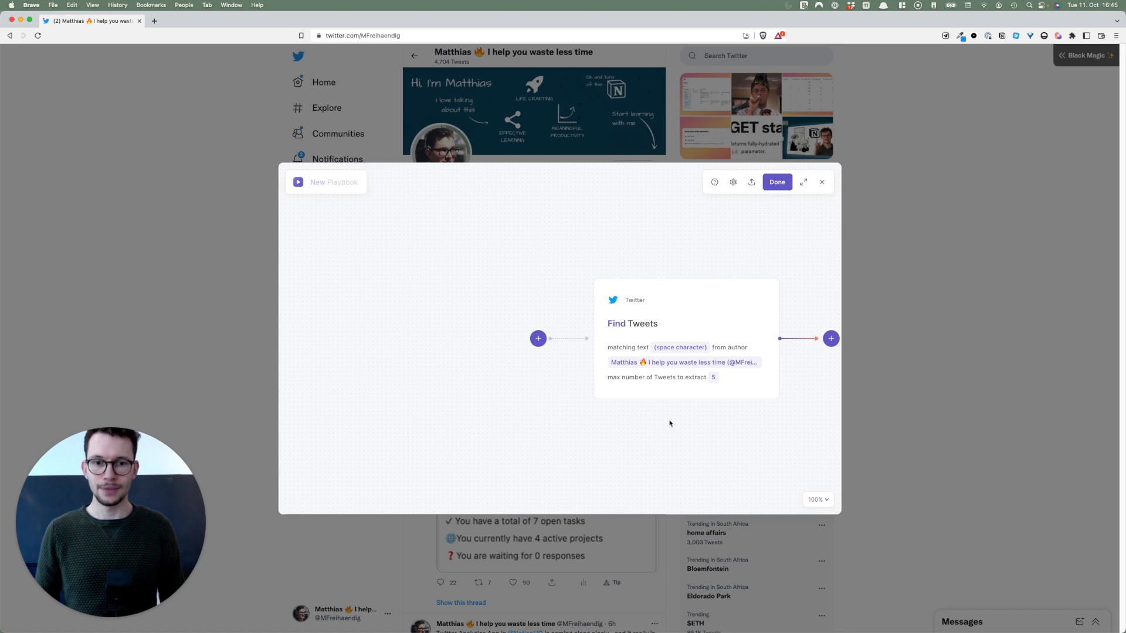
# Save the playbook under the name Twitter and run it once to check the tweets it finds
pyautogui.click(335, 182)
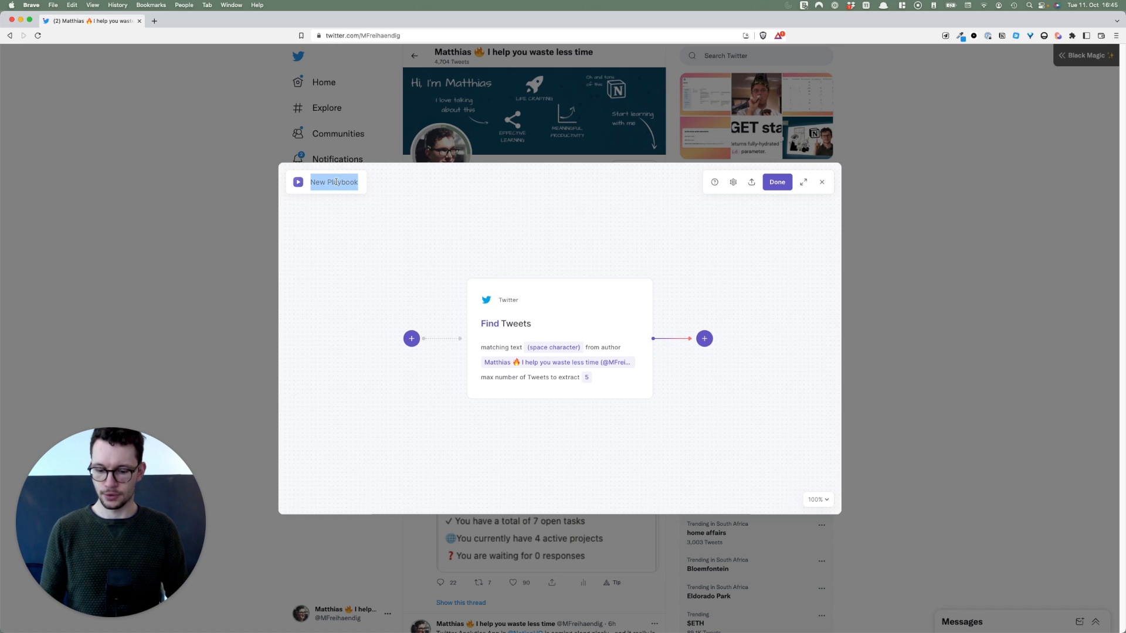
pyautogui.write('Twitter')
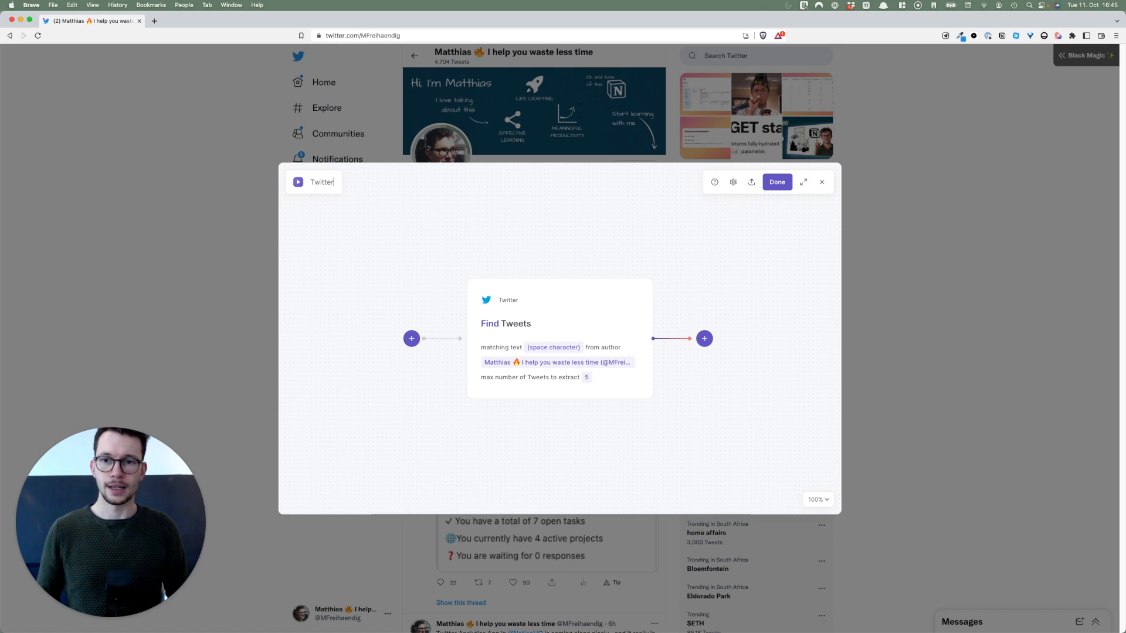
pyautogui.press('Return')
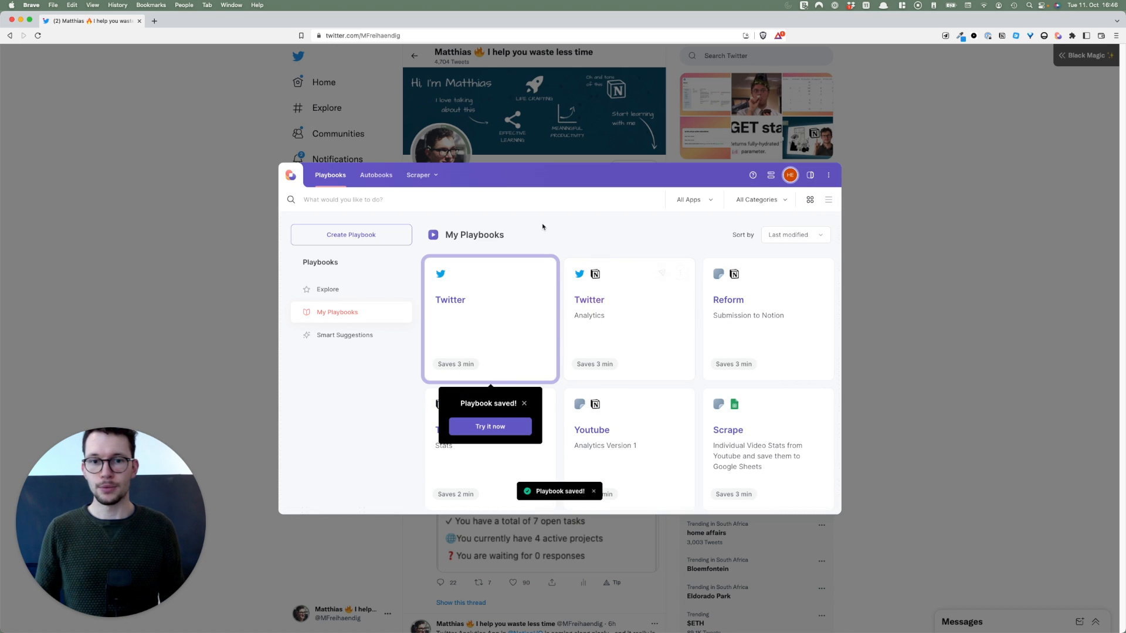
pyautogui.click(509, 303)
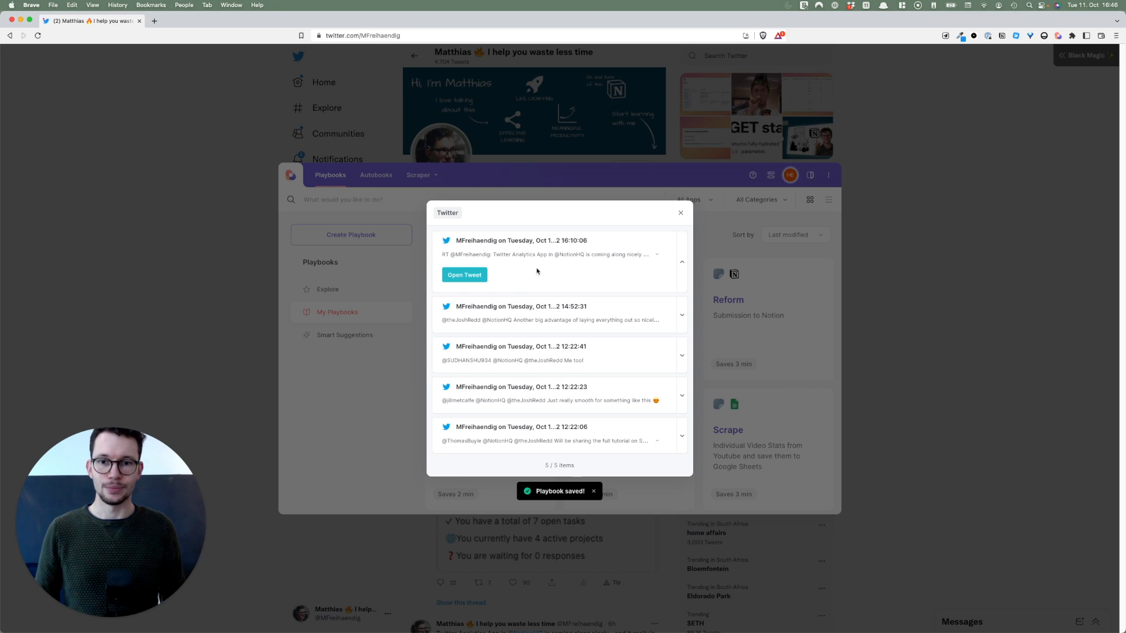
pyautogui.click(680, 210)
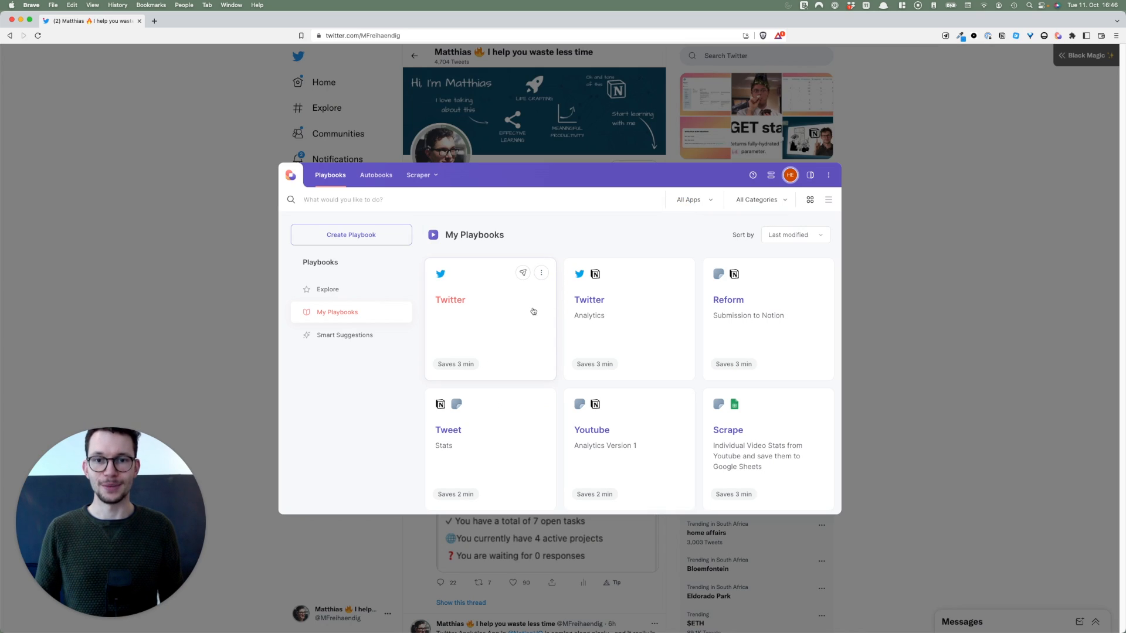
# Open the saved Twitter playbook that contains only Find Tweets for editing in the builder
pyautogui.click(541, 276)
pyautogui.click(488, 344)
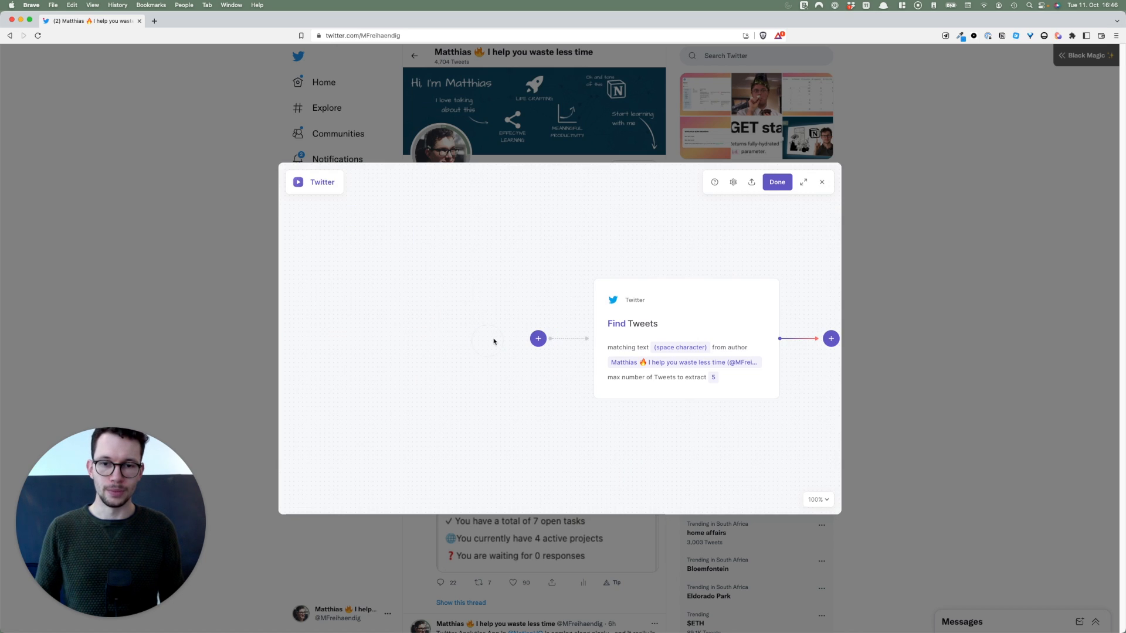
pyautogui.moveTo(733, 291); pyautogui.dragTo(520, 278)
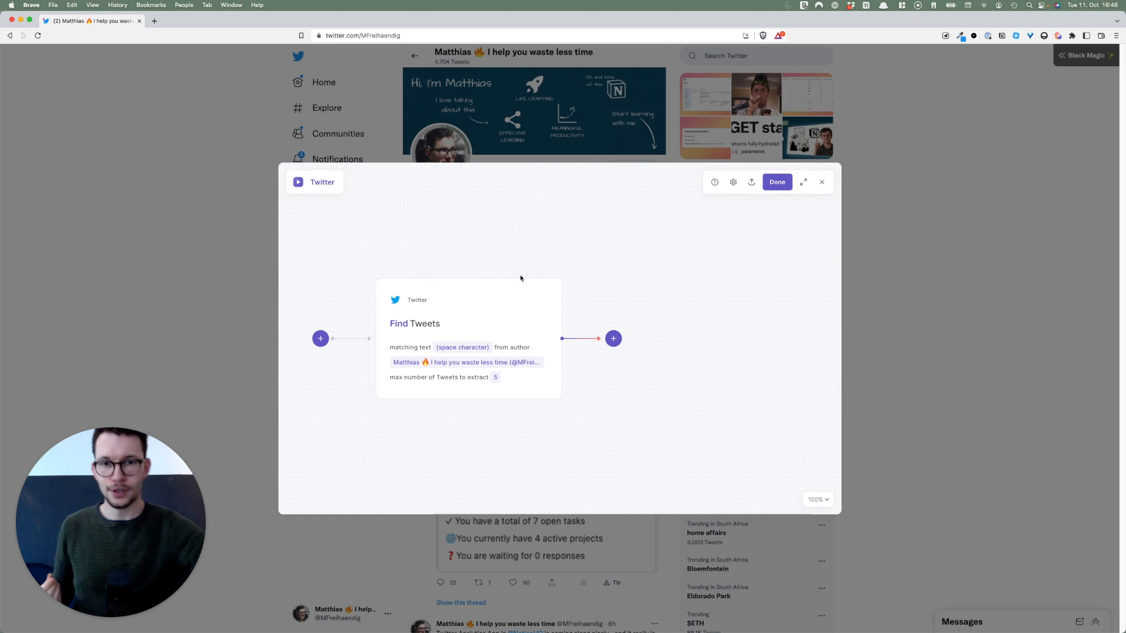
pyautogui.moveTo(520, 276); pyautogui.dragTo(518, 276)
# Switch to Notion and add the Bardeen connection to the Twitter Analytics in Notion page, granting it access
pyautogui.hotkey('ctrl', 'Right')
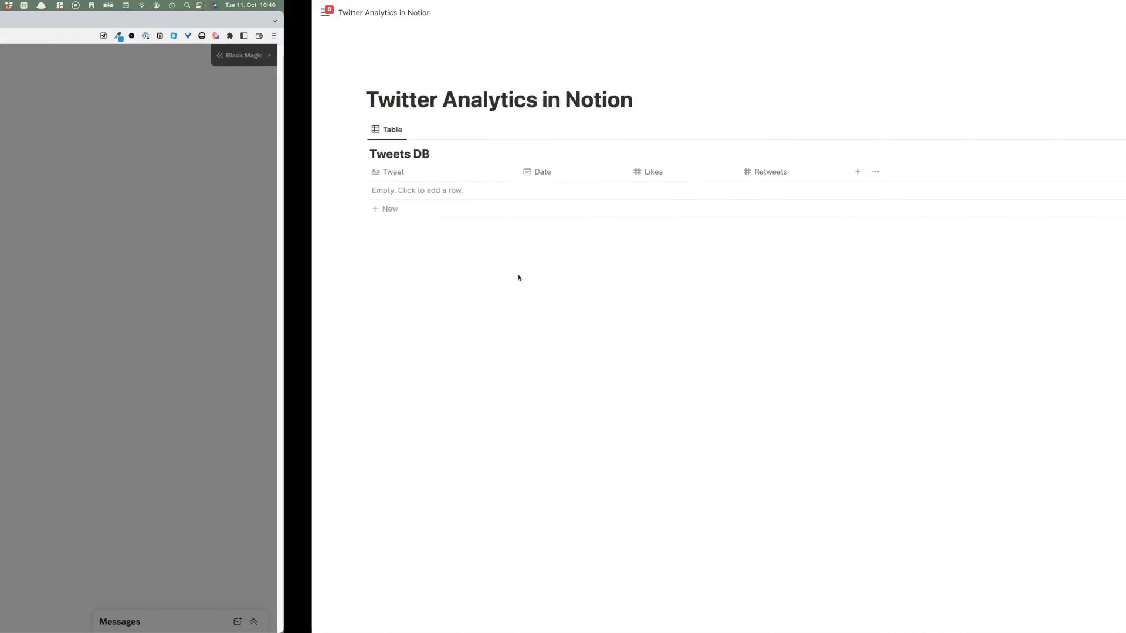
pyautogui.click(673, 301)
pyautogui.click(1112, 12)
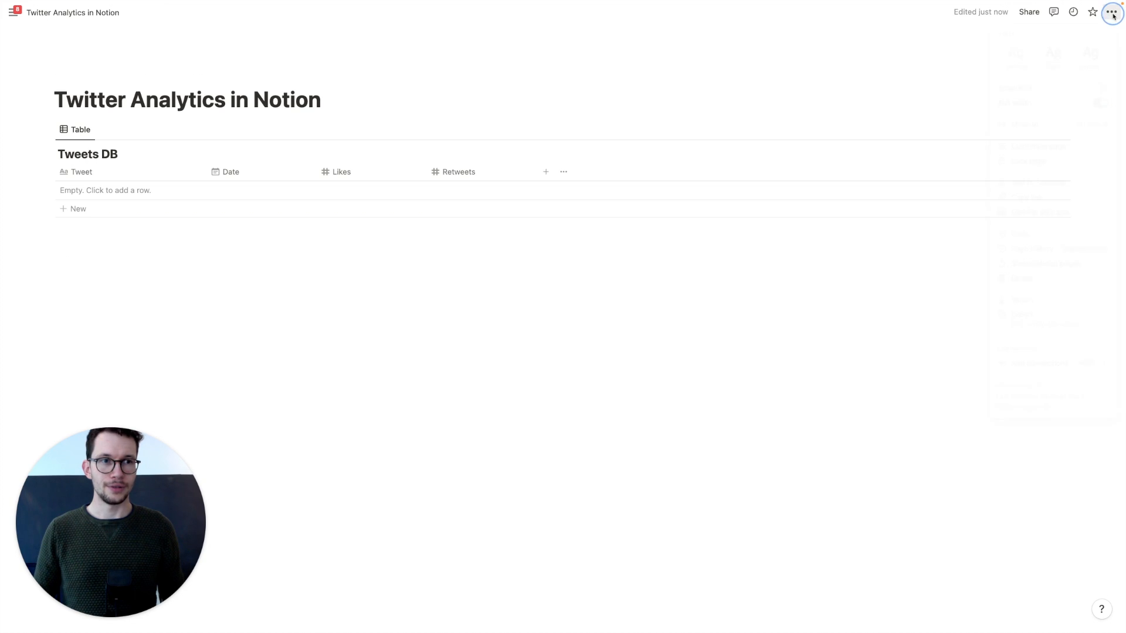
pyautogui.moveTo(1013, 381)
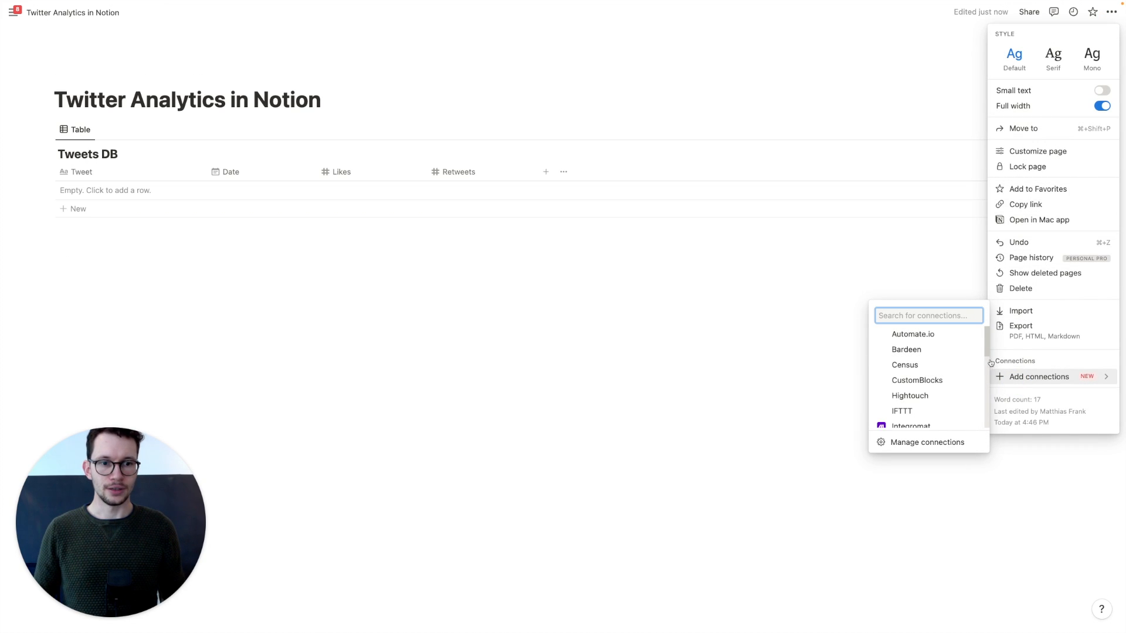
pyautogui.click(912, 351)
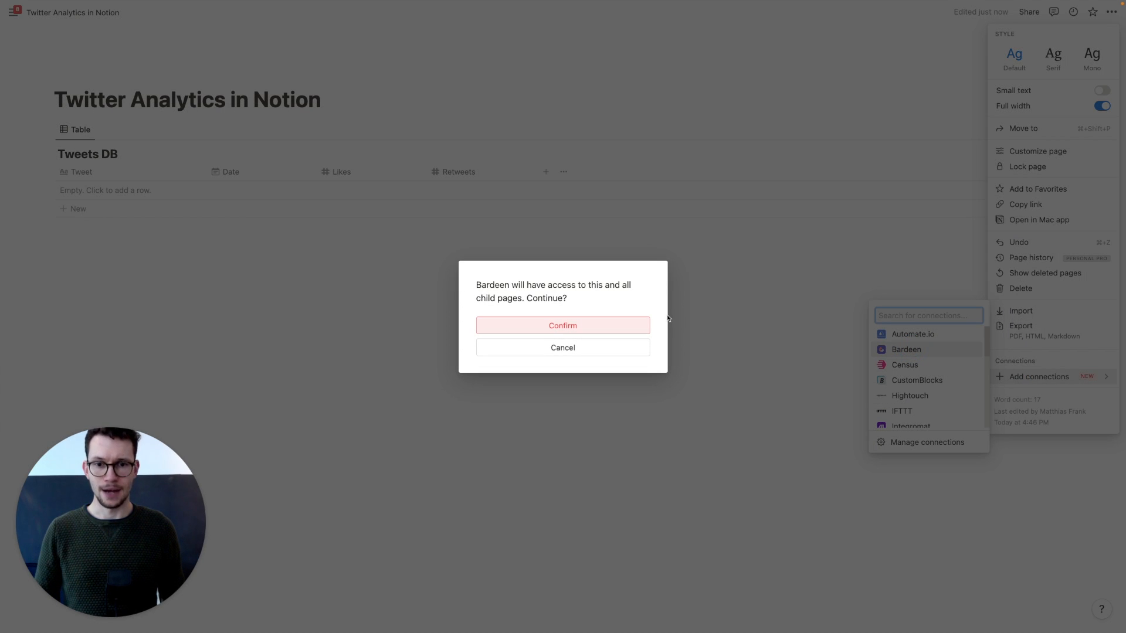
pyautogui.click(637, 328)
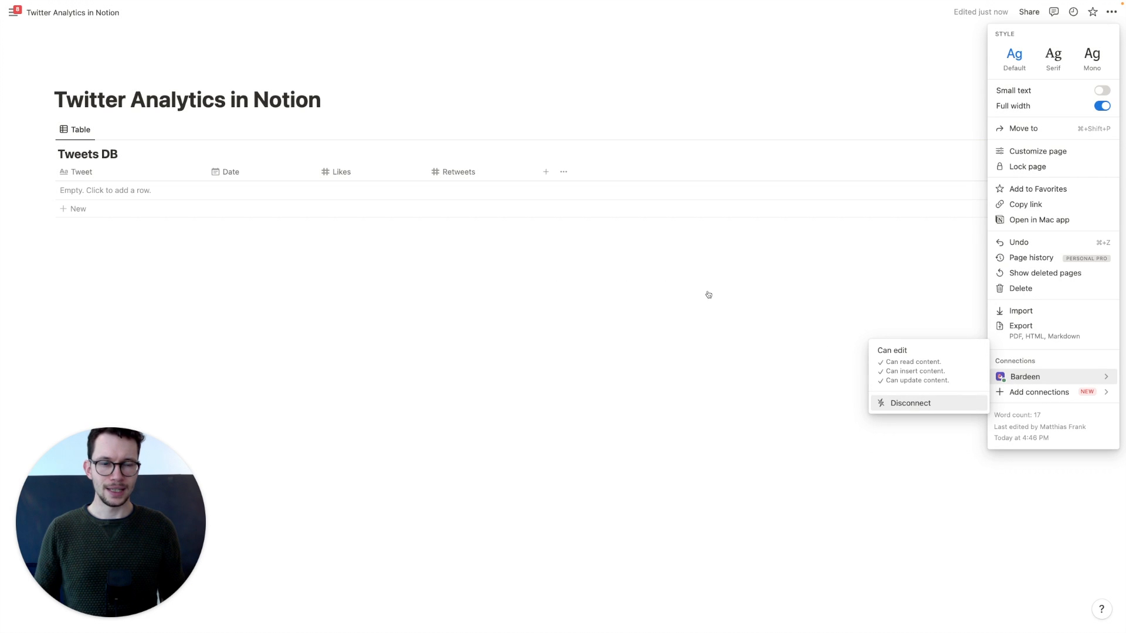
pyautogui.click(663, 274)
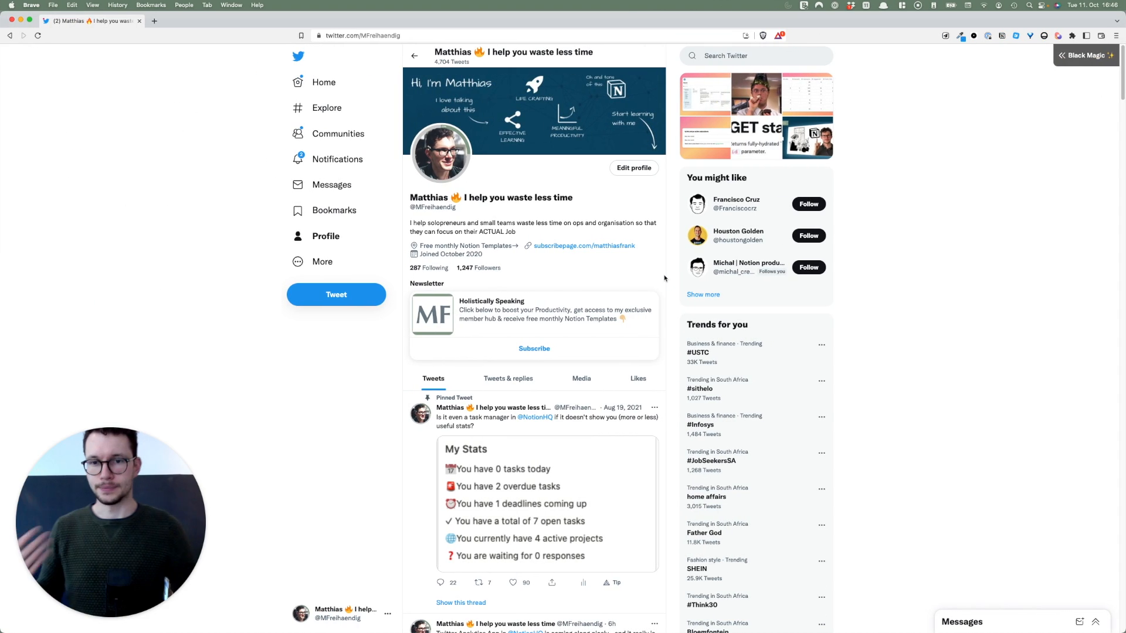
# Switch back to Brave, save and reopen the Twitter playbook, and show the actions available after Find Tweets
pyautogui.click(1058, 36)
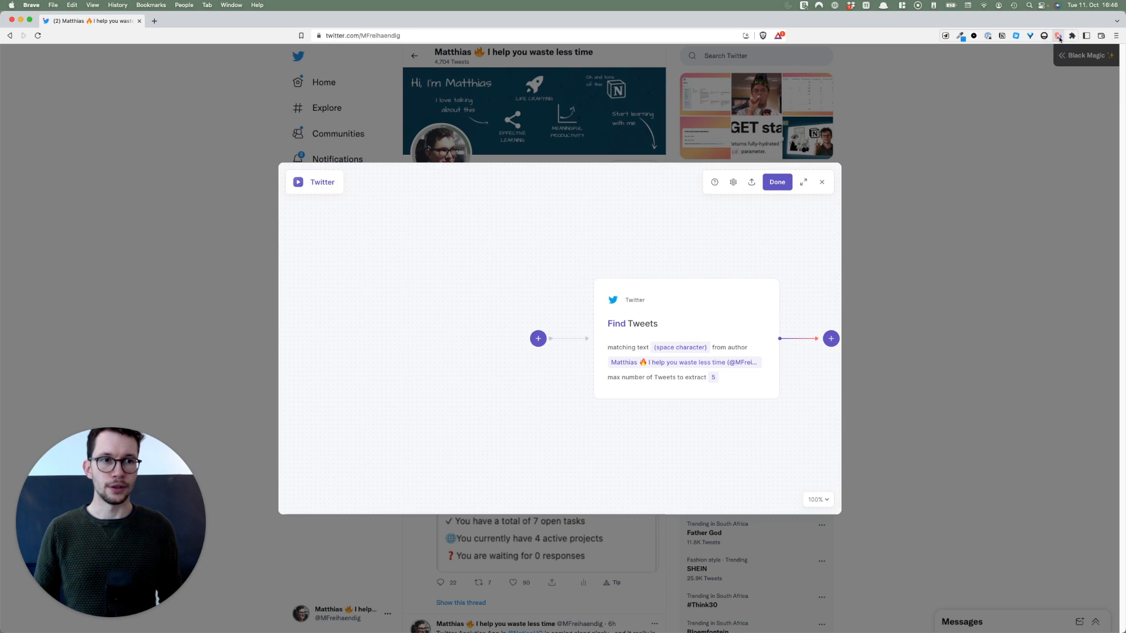
pyautogui.click(777, 181)
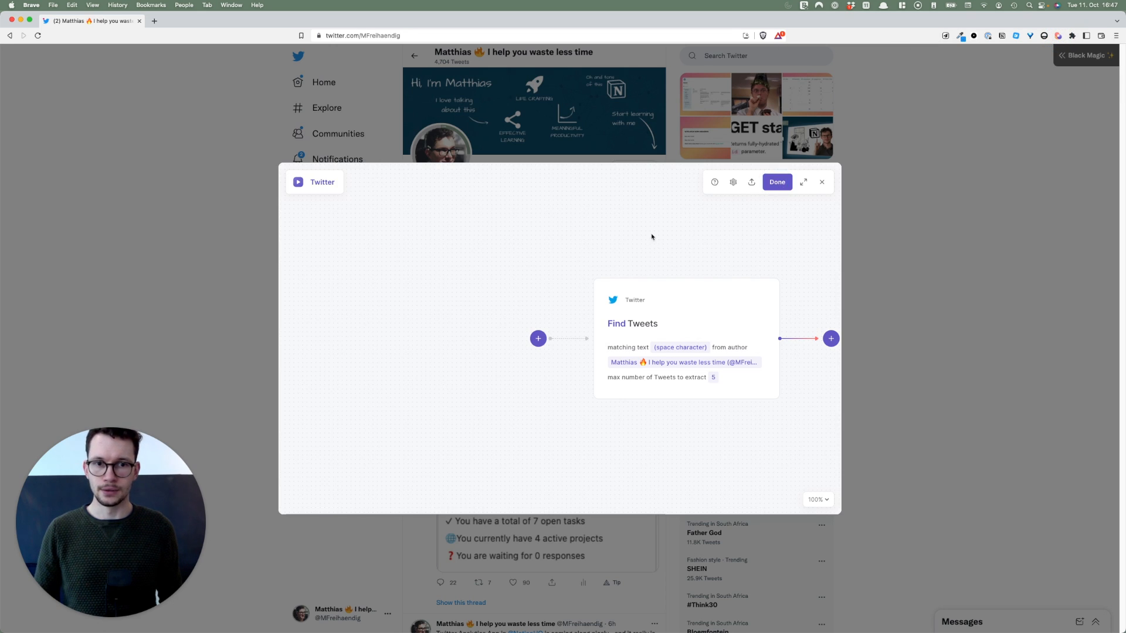
pyautogui.click(540, 273)
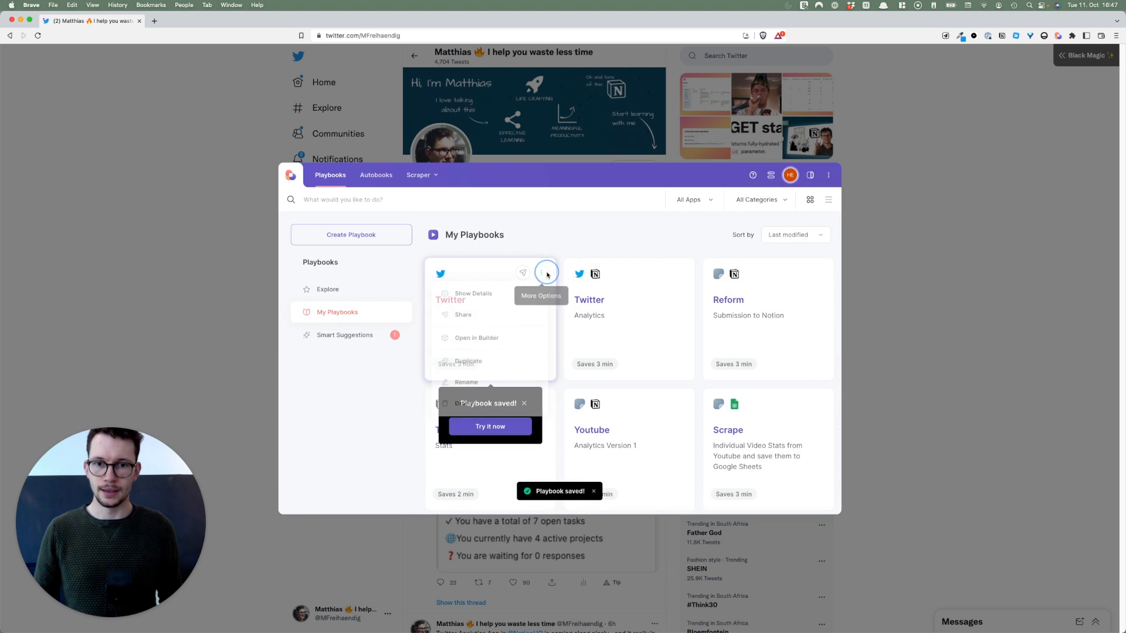
pyautogui.click(549, 332)
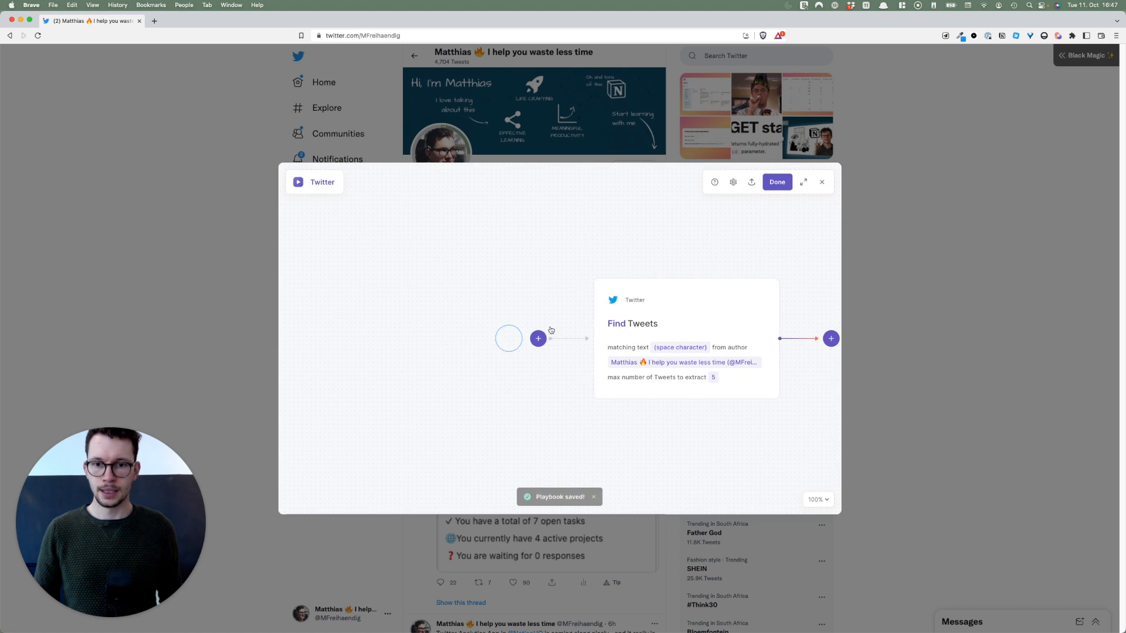
pyautogui.click(831, 339)
pyautogui.click(806, 365)
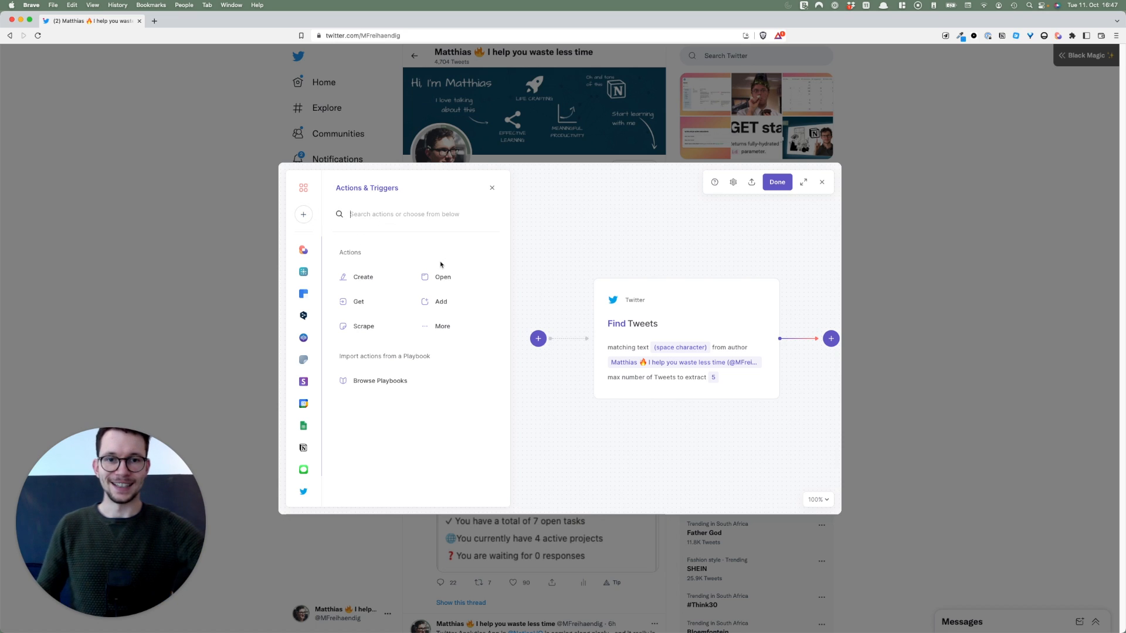
# Switch to Notion to check Bardeen's connection permissions on the Twitter Analytics in Notion page, and return to Brave
pyautogui.hotkey('ctrl', 'Right')
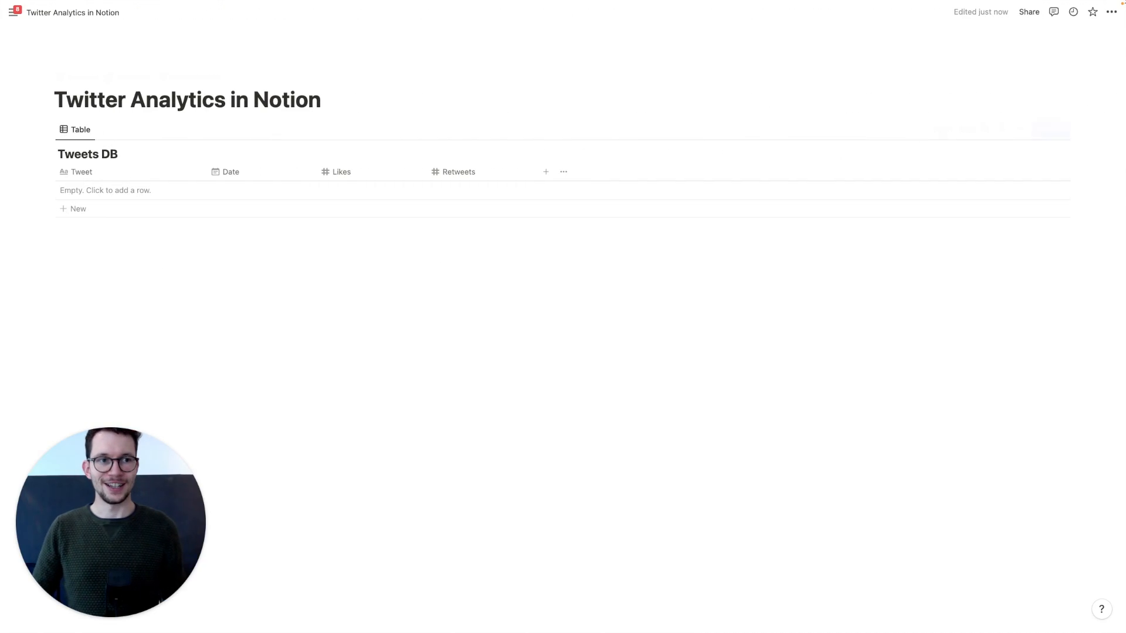
pyautogui.click(1111, 12)
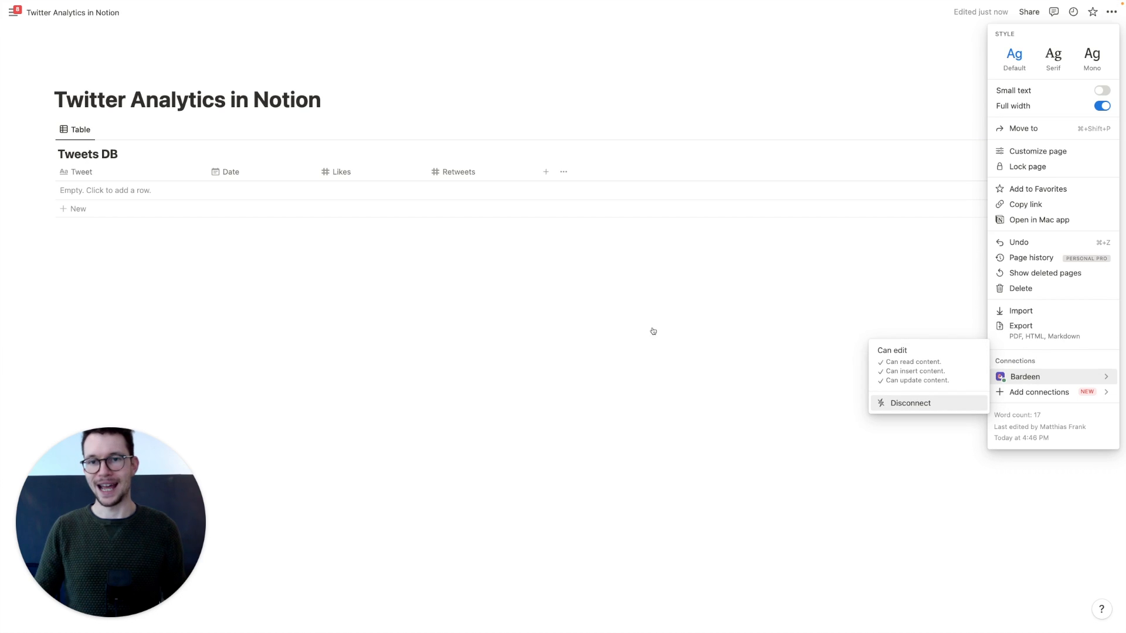
pyautogui.click(639, 317)
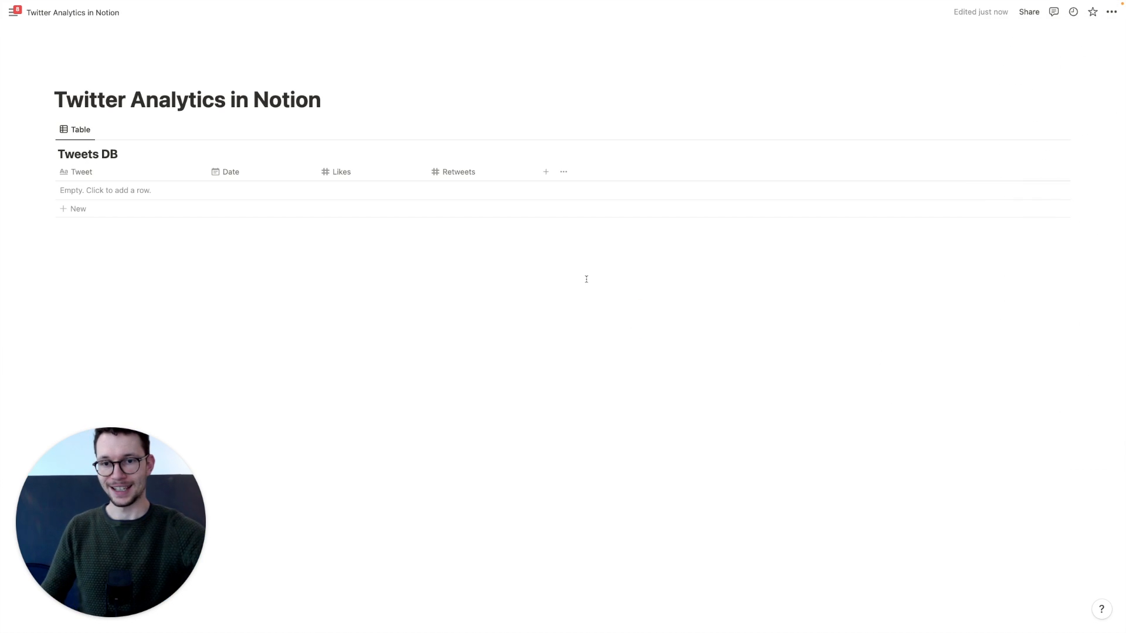
pyautogui.hotkey('ctrl', 'Left')
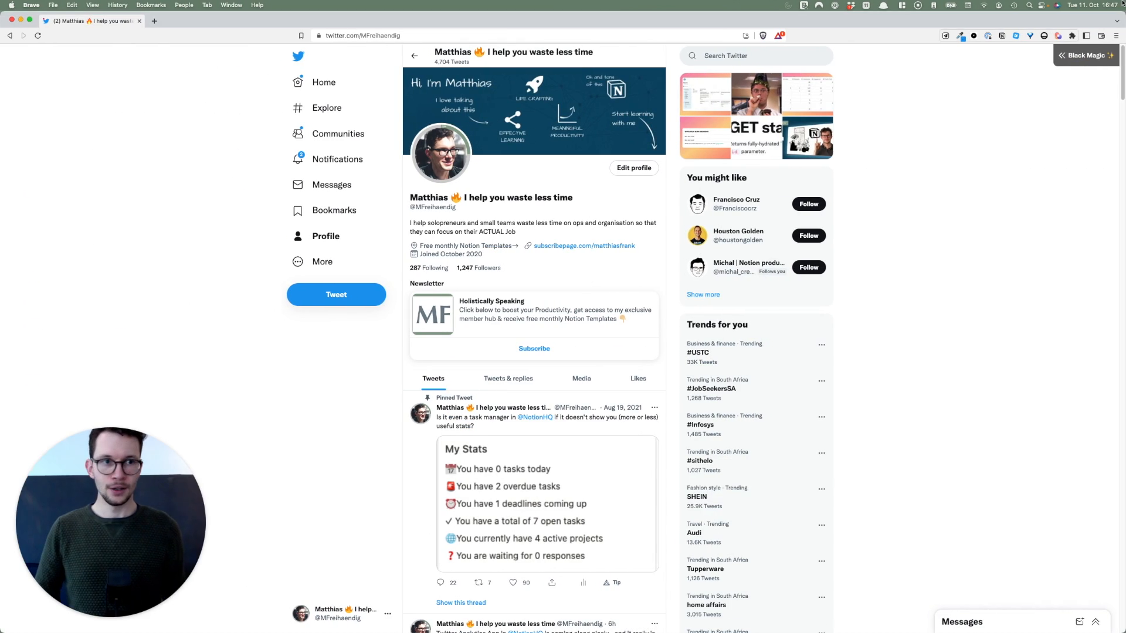
# Add Notion's Find Notion Pages From Database action after Find Tweets and set its database to Tweets DB
pyautogui.click(1058, 36)
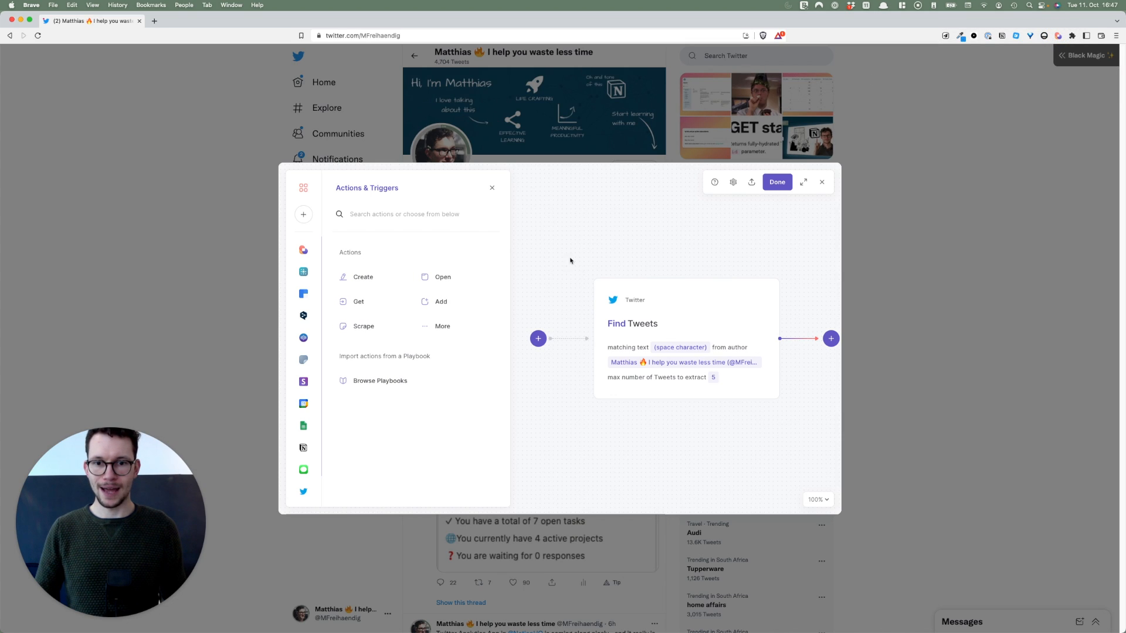
pyautogui.moveTo(751, 244); pyautogui.dragTo(603, 241)
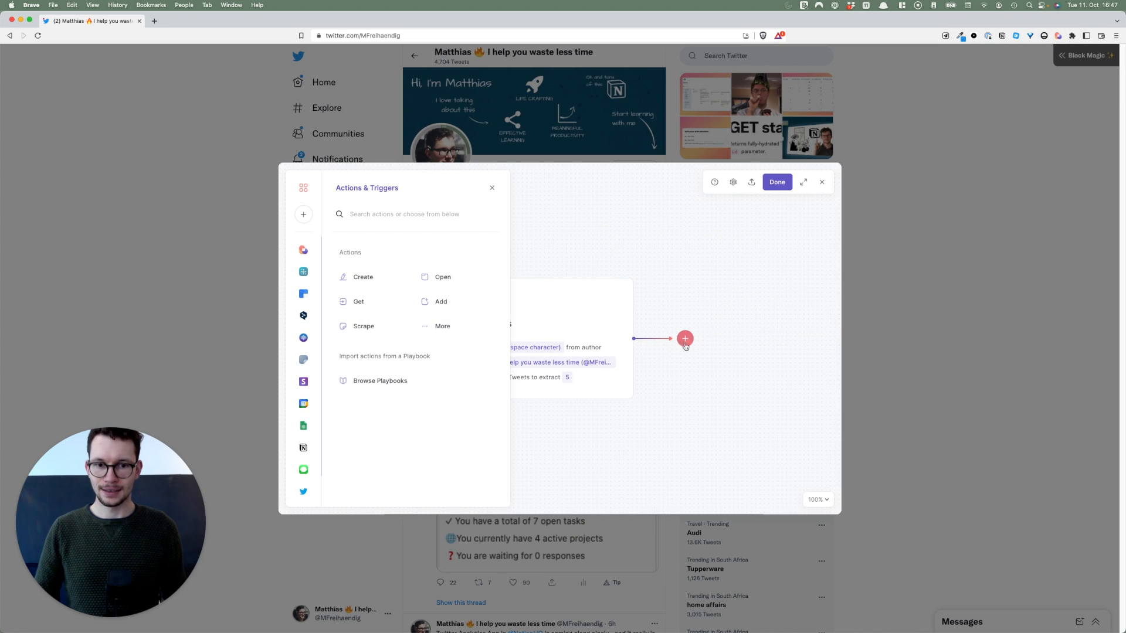
pyautogui.click(303, 448)
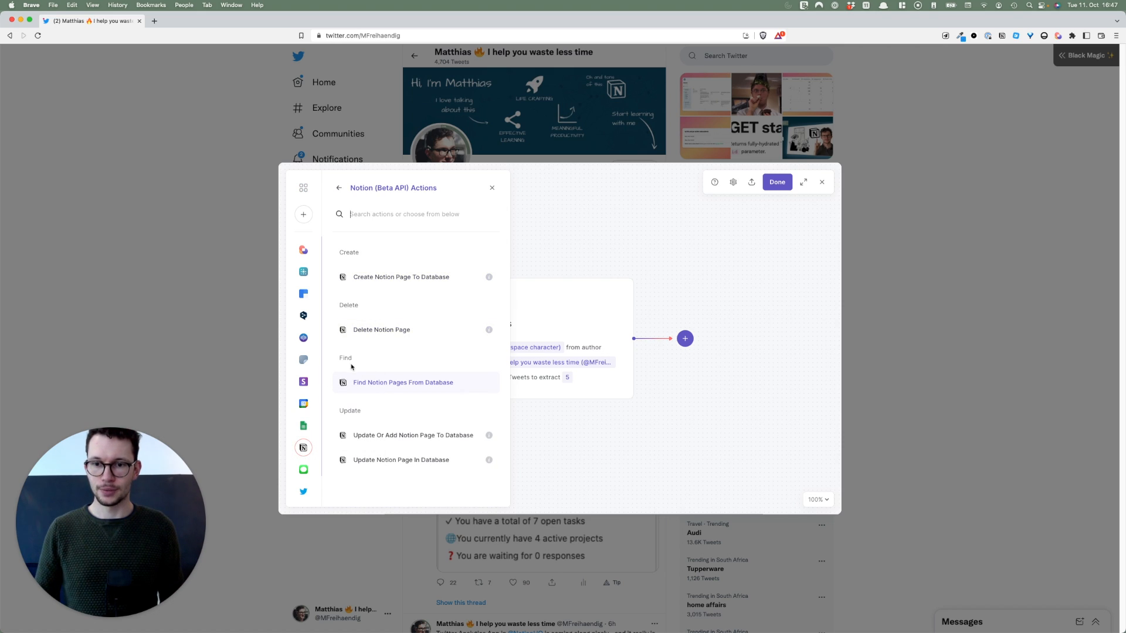
pyautogui.click(412, 384)
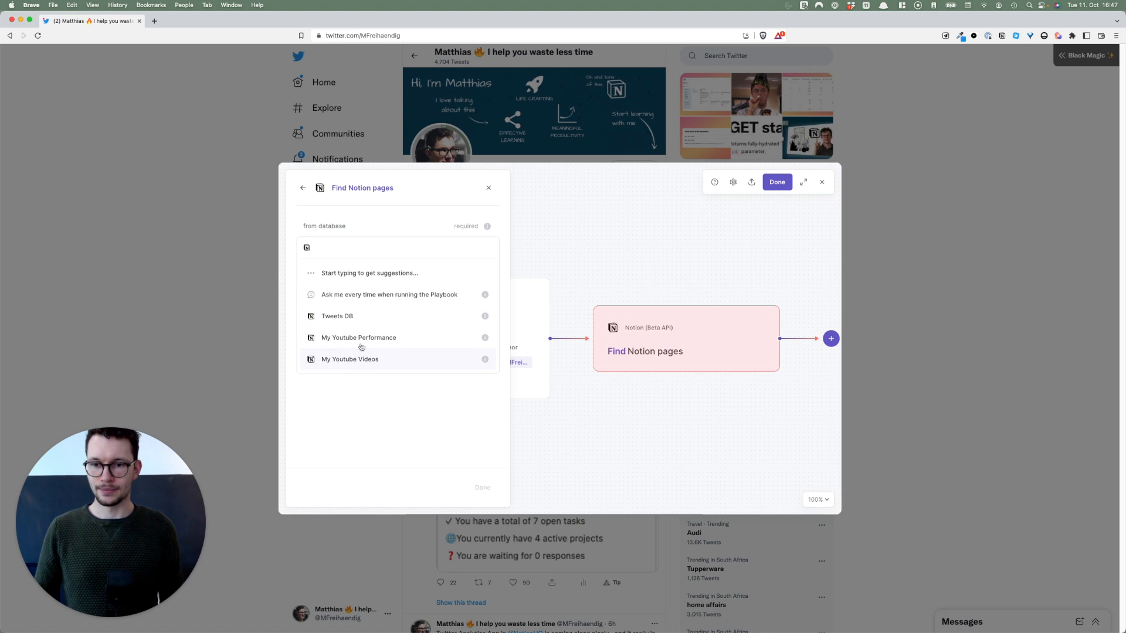
pyautogui.click(367, 228)
pyautogui.click(340, 244)
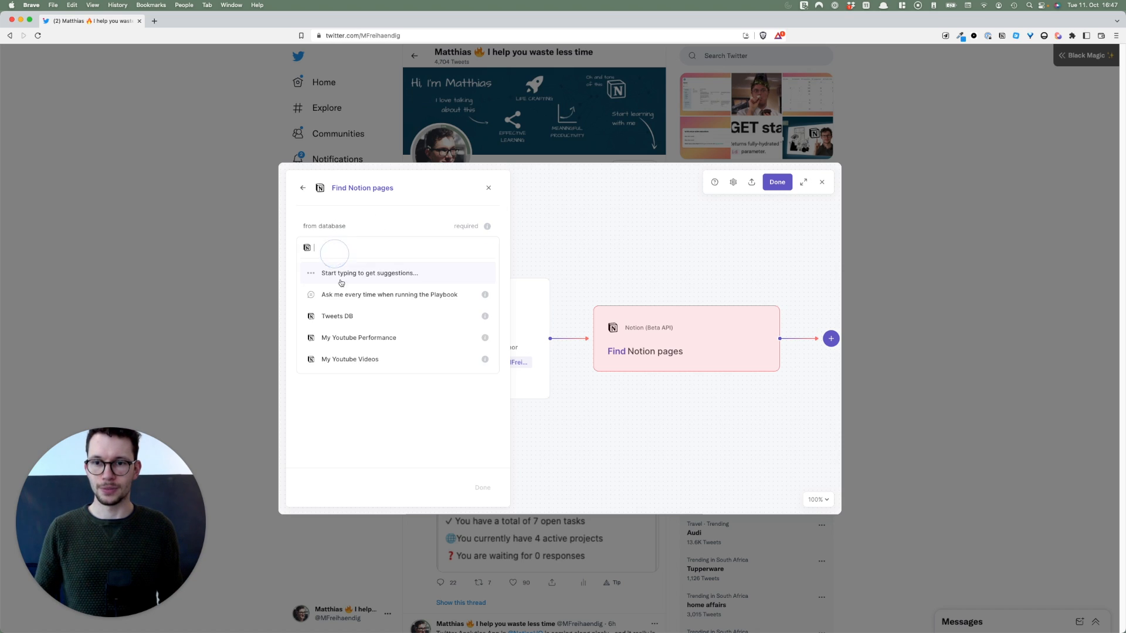
pyautogui.click(352, 314)
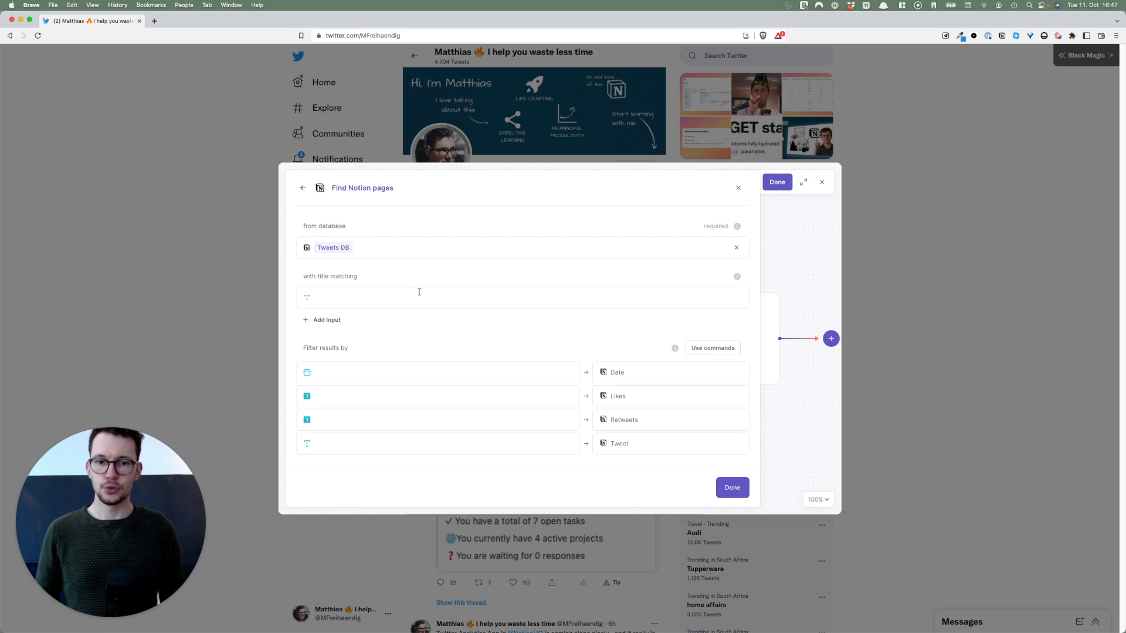
# Set the Find Notion pages title matching to the Text field of Find Tweets and save the action without result filters
pyautogui.click(368, 293)
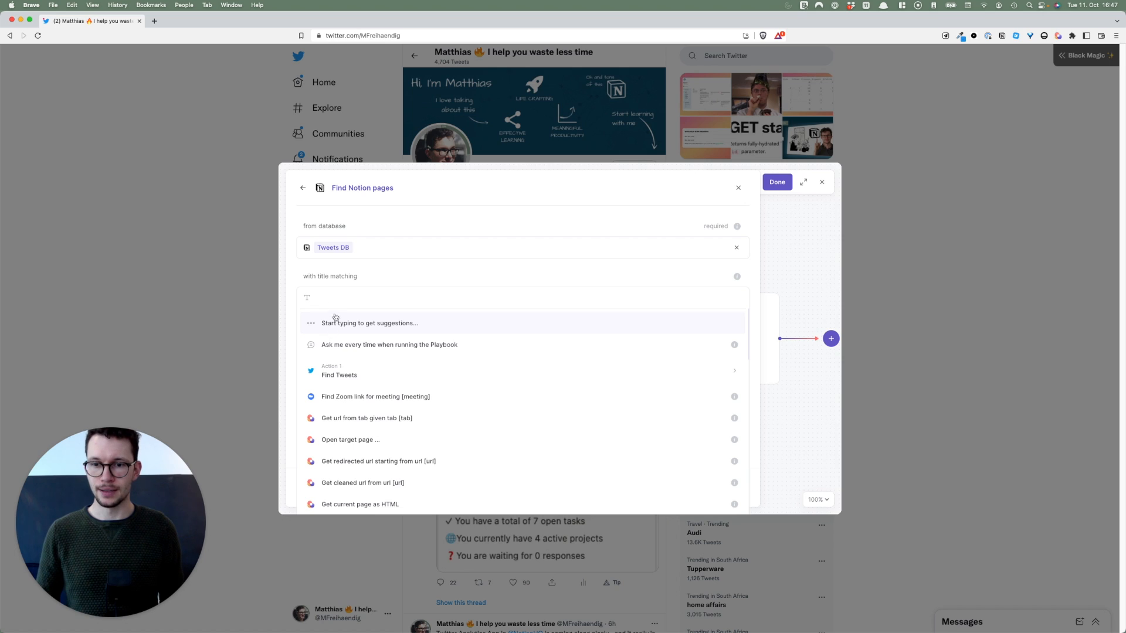
pyautogui.scroll(-1, 434, 473)
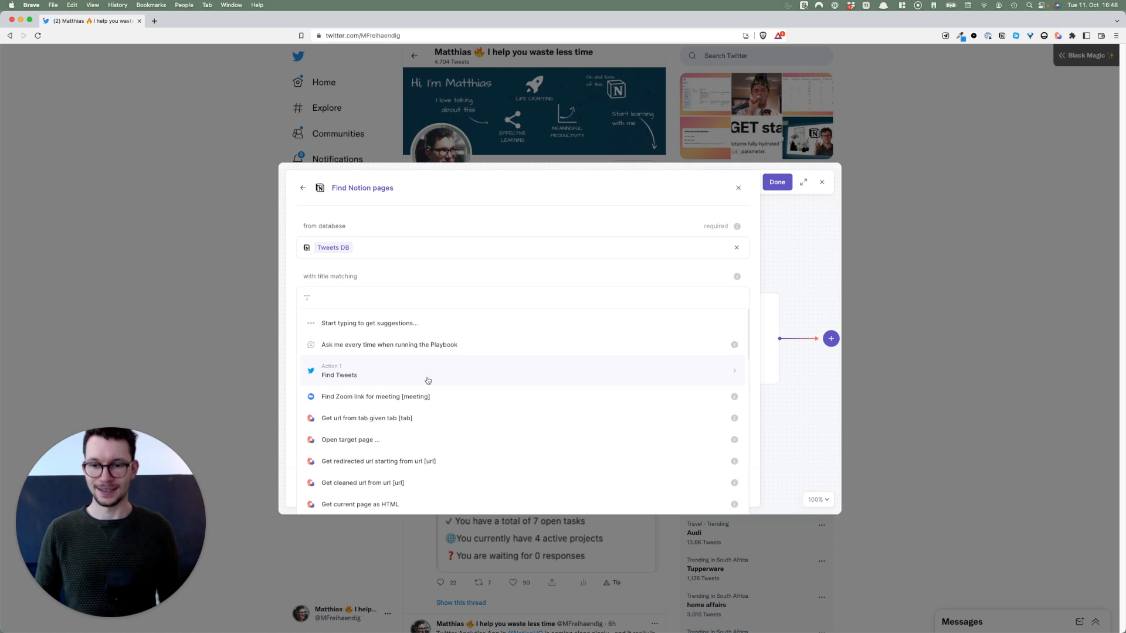
pyautogui.click(511, 370)
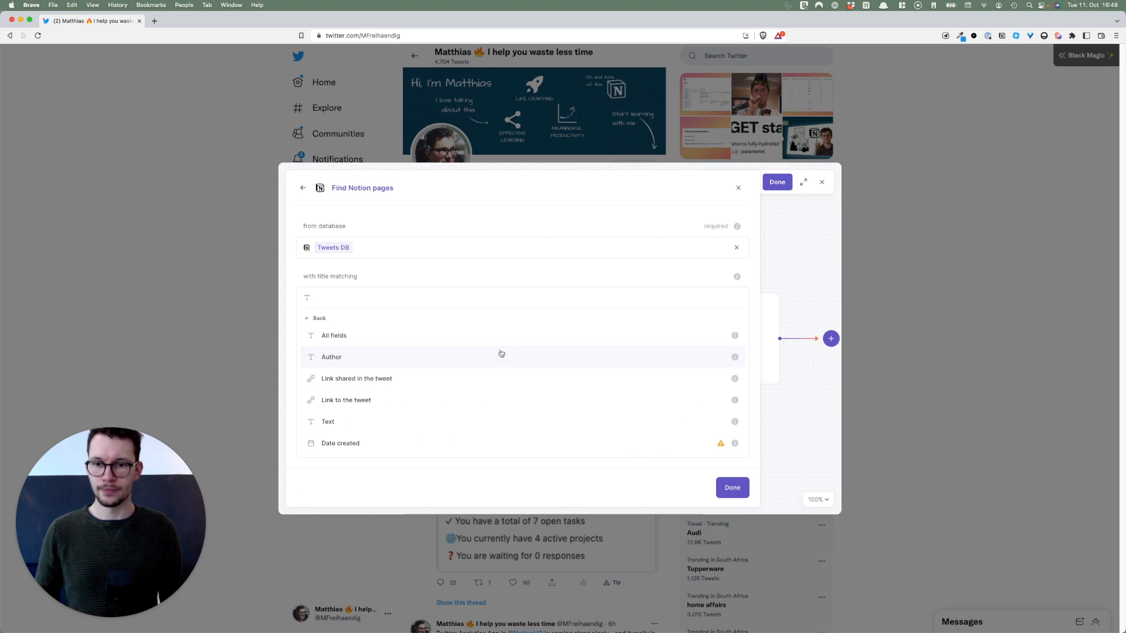
pyautogui.click(343, 425)
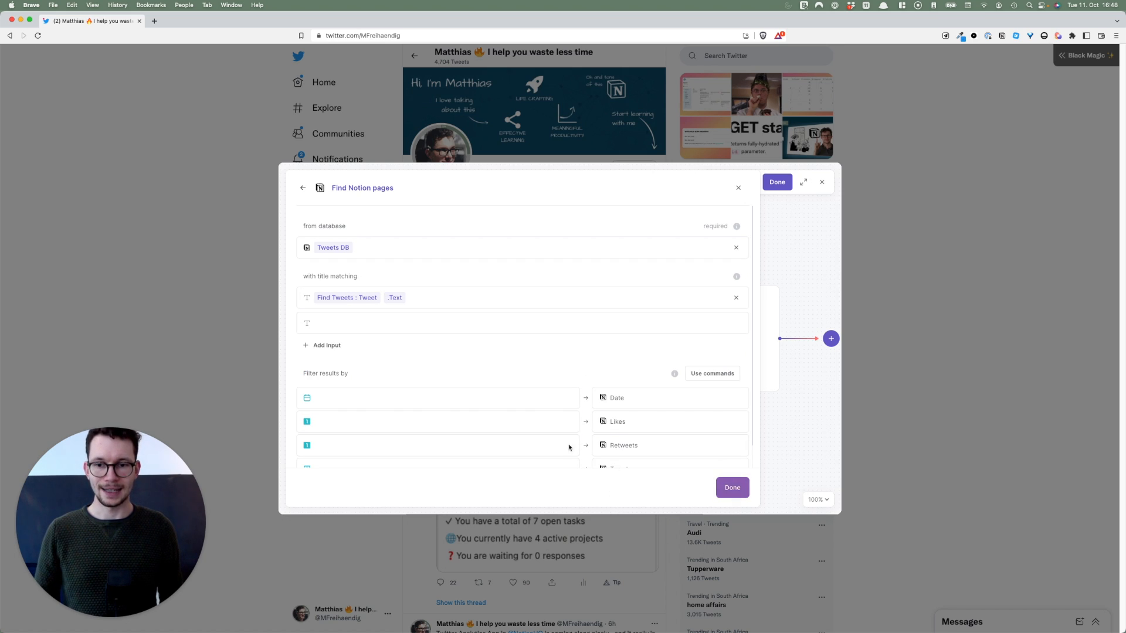
pyautogui.scroll(-1, 417, 364)
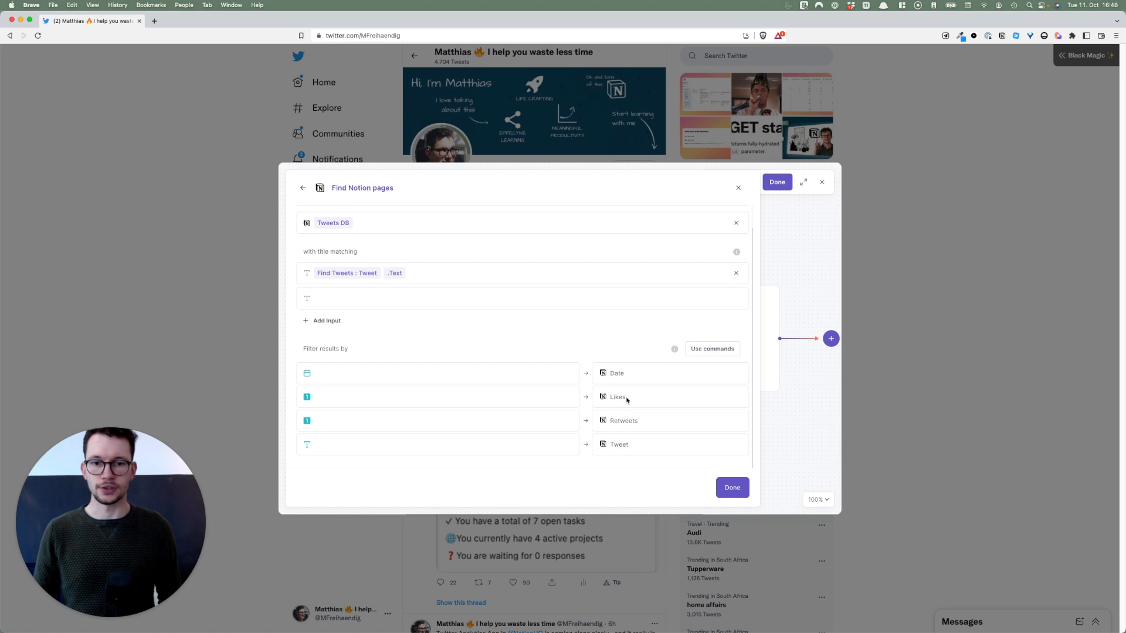
pyautogui.click(519, 446)
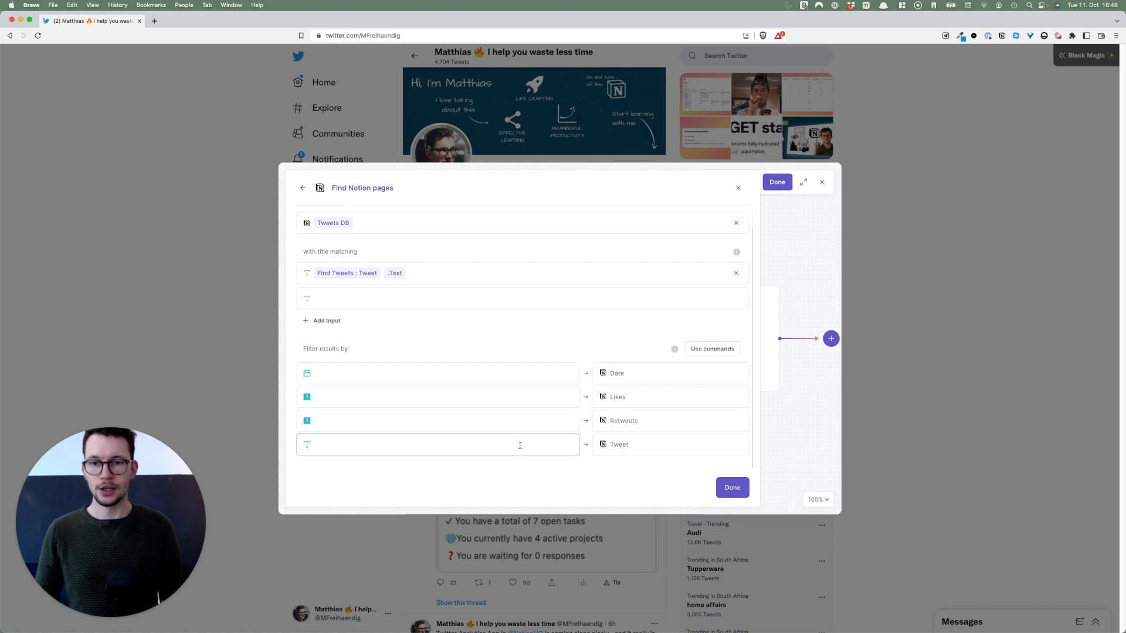
pyautogui.click(727, 486)
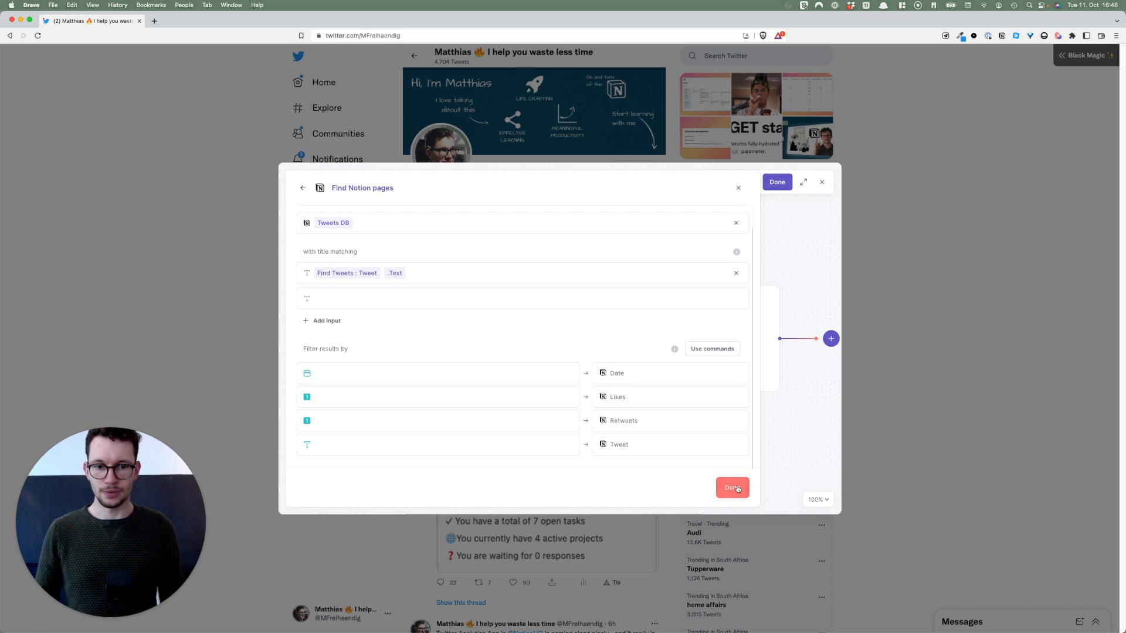
# Switch to Notion and add a URL property named Tweet Link to the Tweets DB
pyautogui.hotkey('ctrl', 'Right')
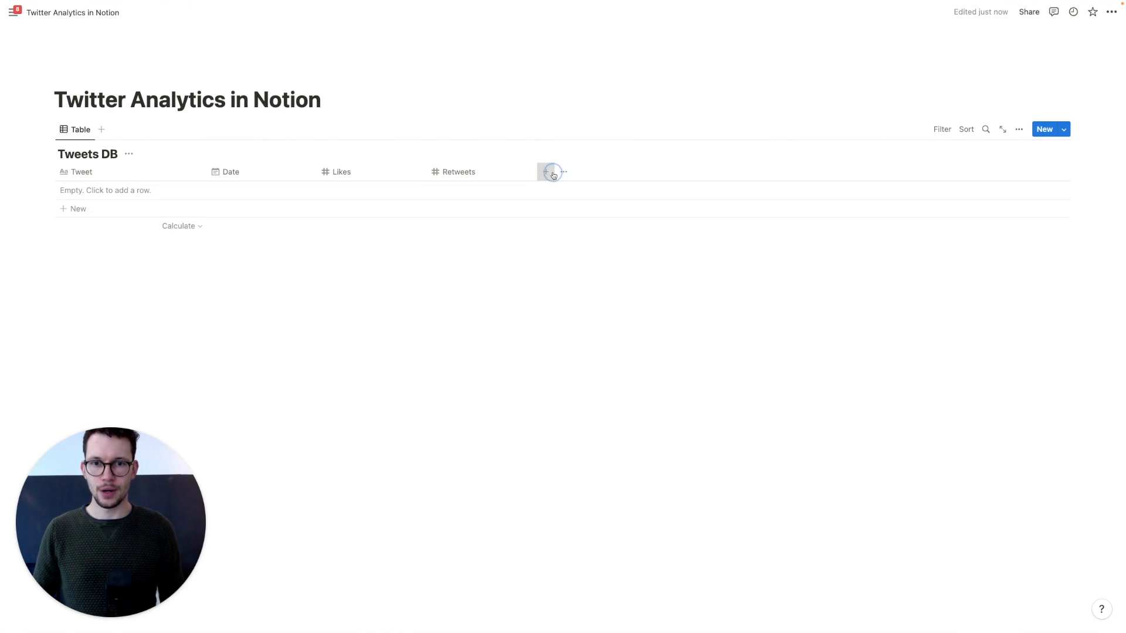
pyautogui.click(553, 174)
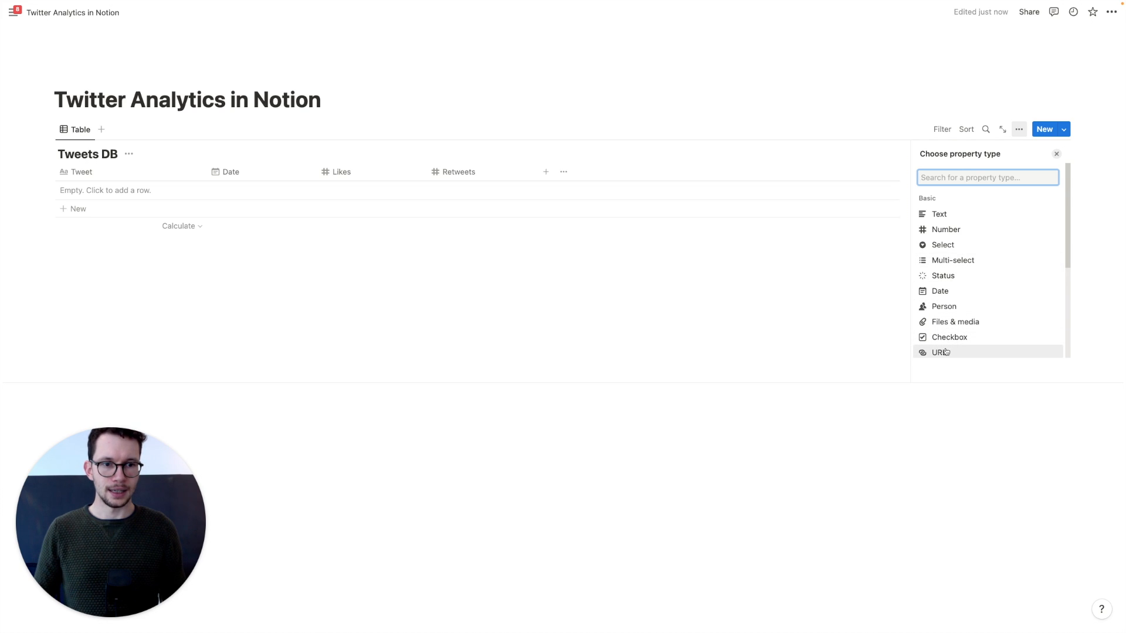
pyautogui.click(945, 350)
pyautogui.write('Tweet Link')
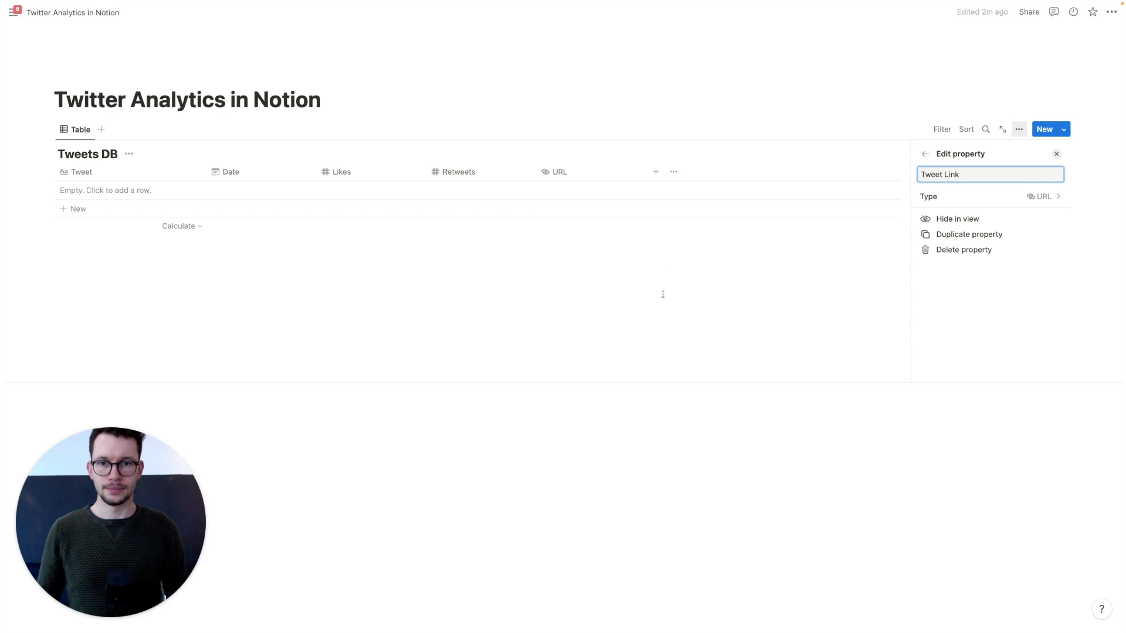
pyautogui.press('Return')
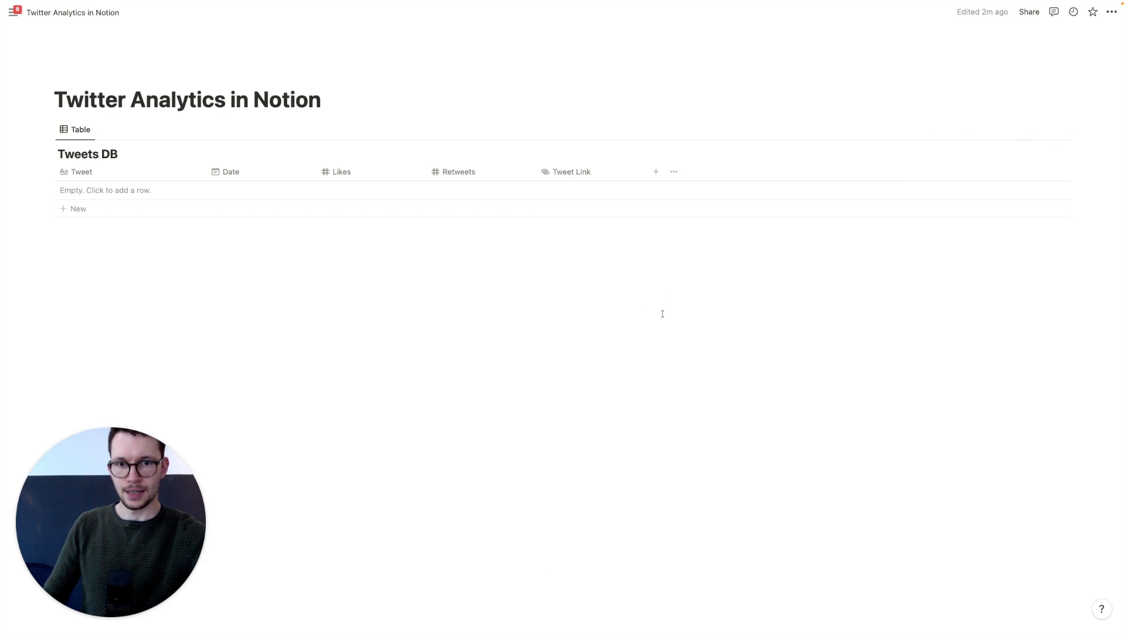
# Switch back to Brave, reopen the Twitter playbook, and review the Find Notion pages action's settings before closing it
pyautogui.hotkey('ctrl', 'Left')
pyautogui.click(1060, 36)
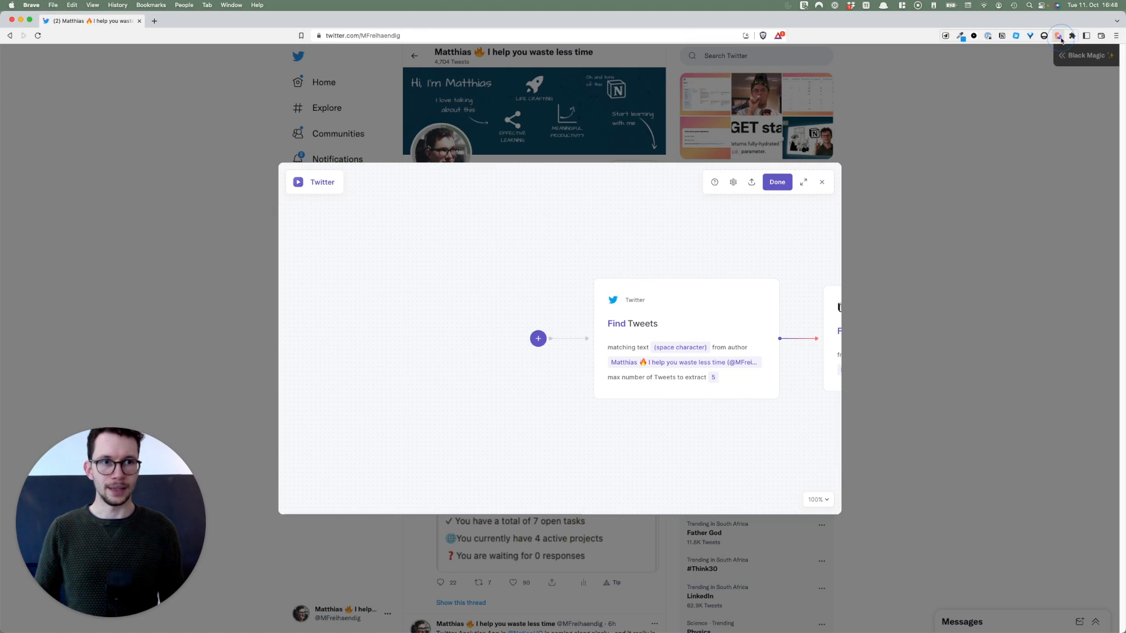
pyautogui.hscroll(5, 649, 319)
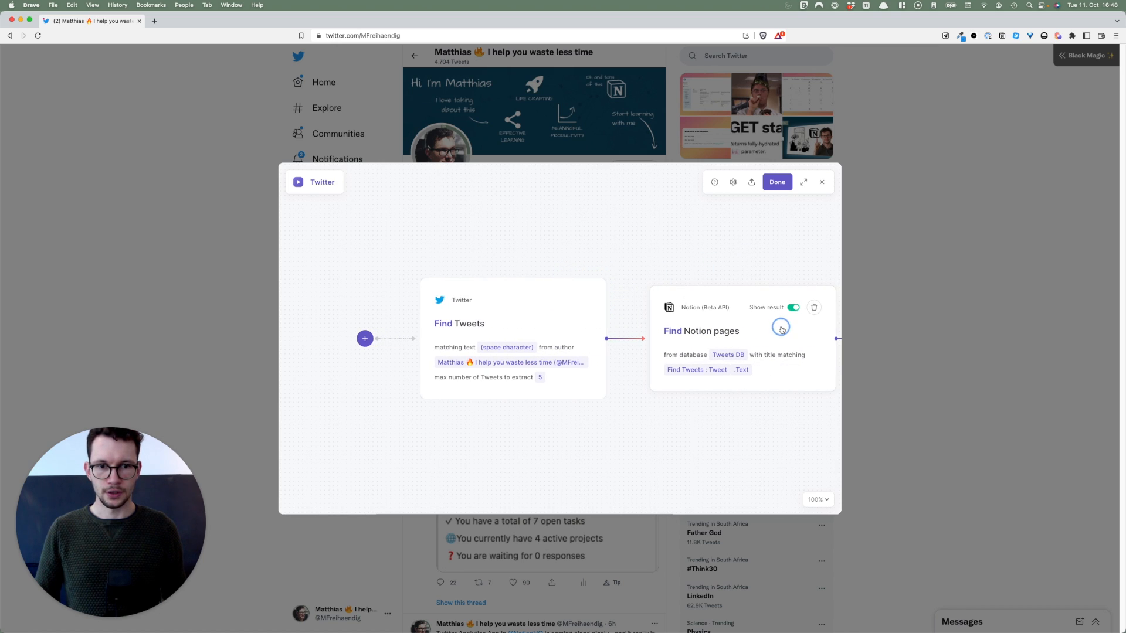
pyautogui.click(782, 324)
pyautogui.click(432, 247)
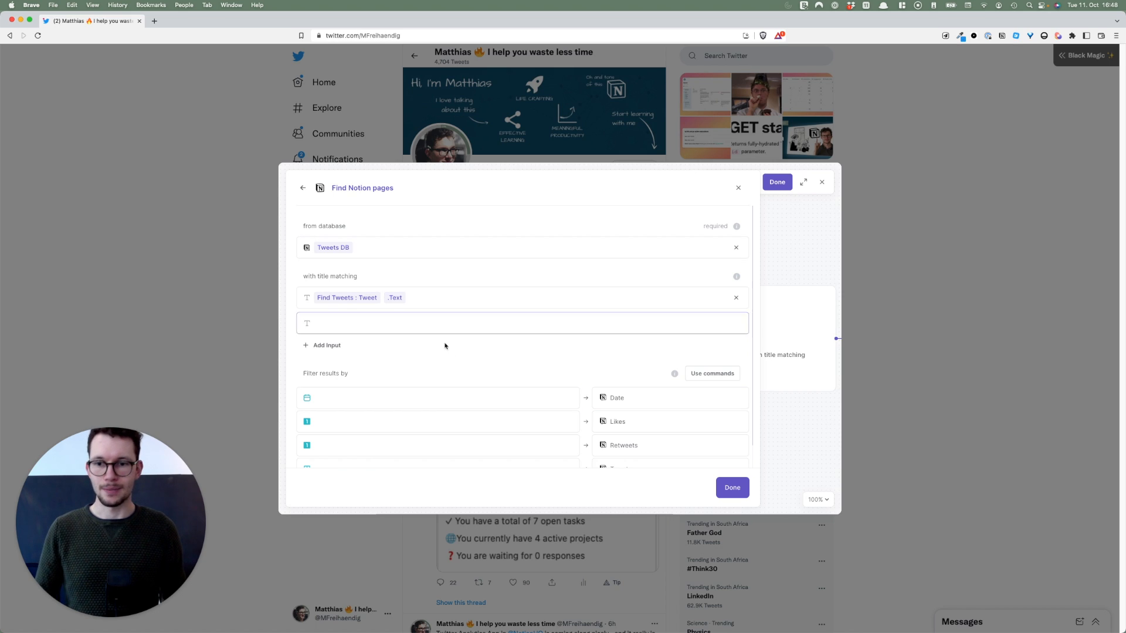
pyautogui.click(732, 487)
# Add Notion's Update Or Add Notion Page To Database action after Find Notion pages and set its database to Tweets DB
pyautogui.moveTo(714, 454); pyautogui.dragTo(568, 435)
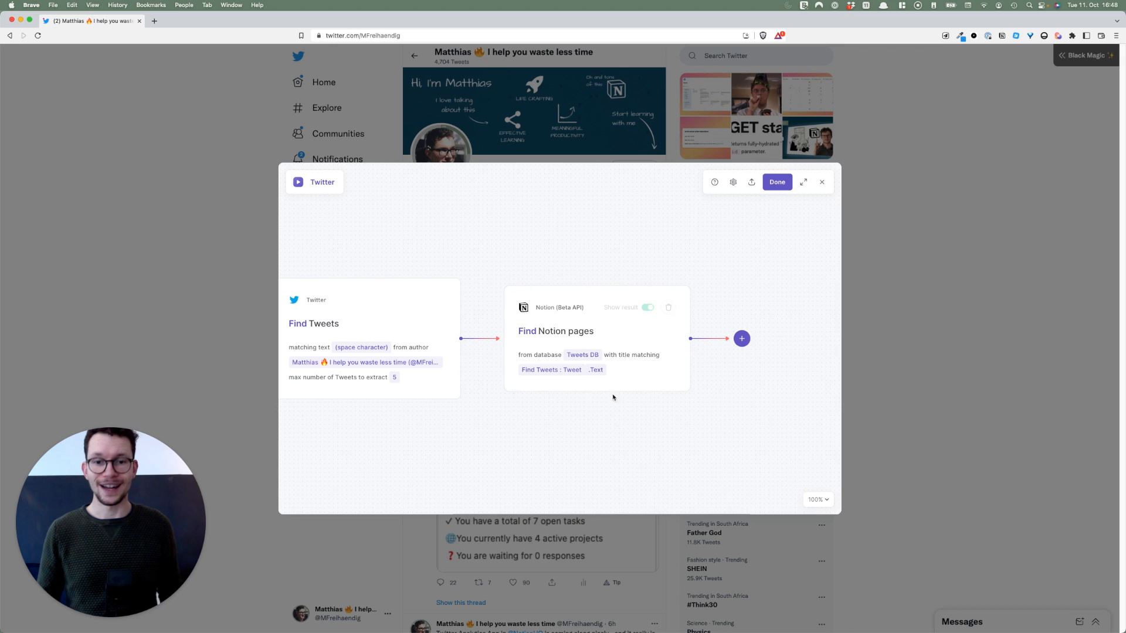
pyautogui.hscroll(3, 612, 398)
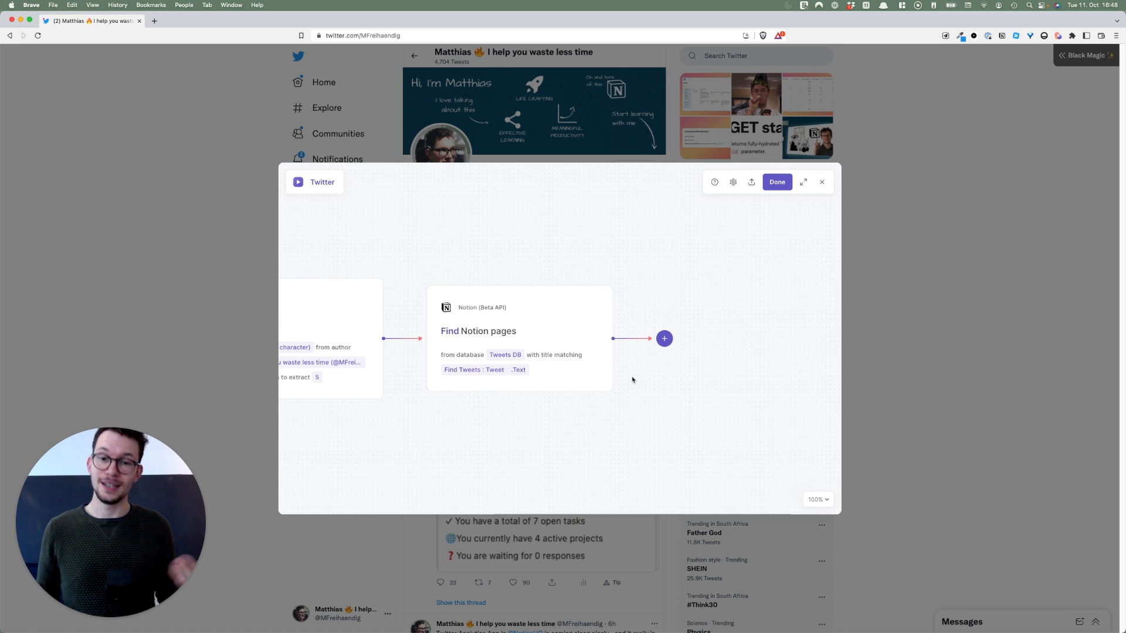
pyautogui.click(665, 339)
pyautogui.click(639, 365)
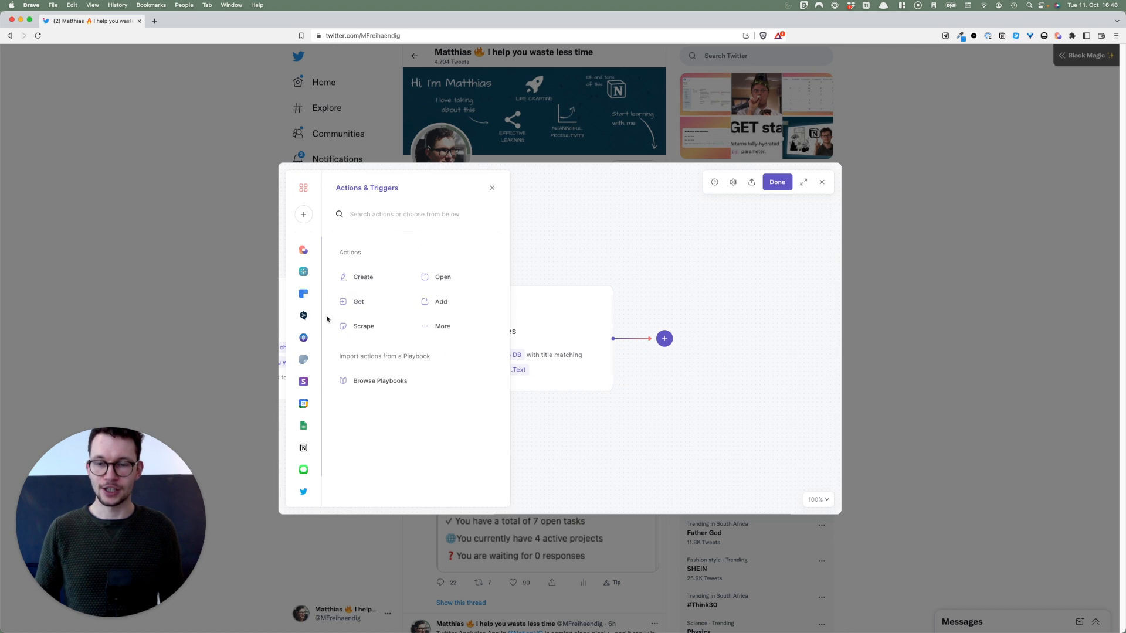
pyautogui.click(303, 451)
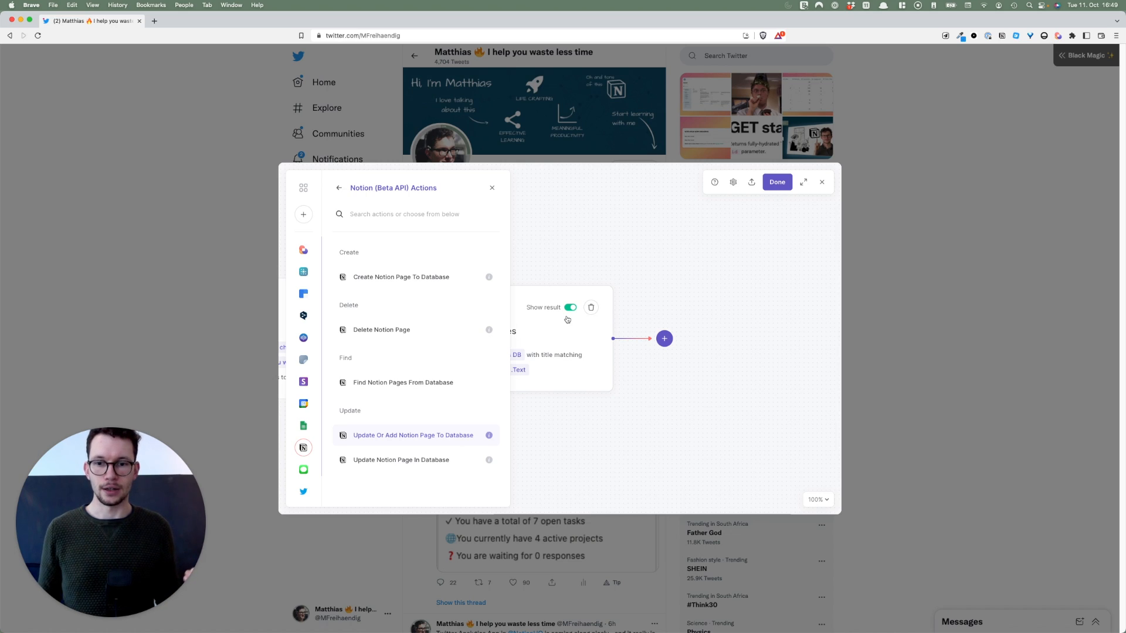
pyautogui.click(415, 438)
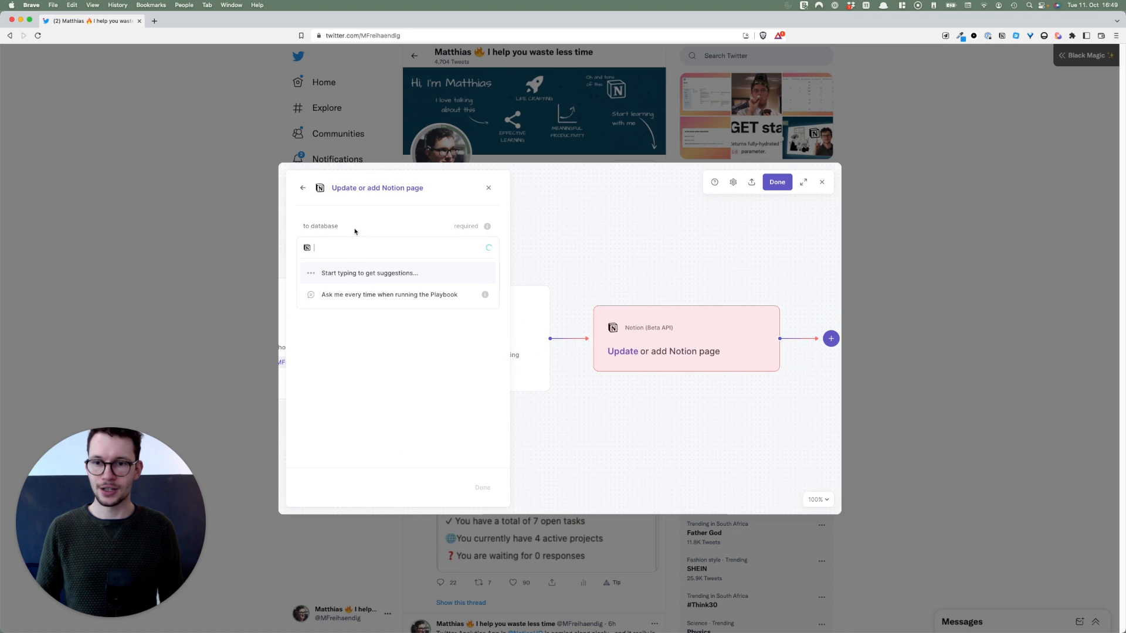
pyautogui.click(337, 316)
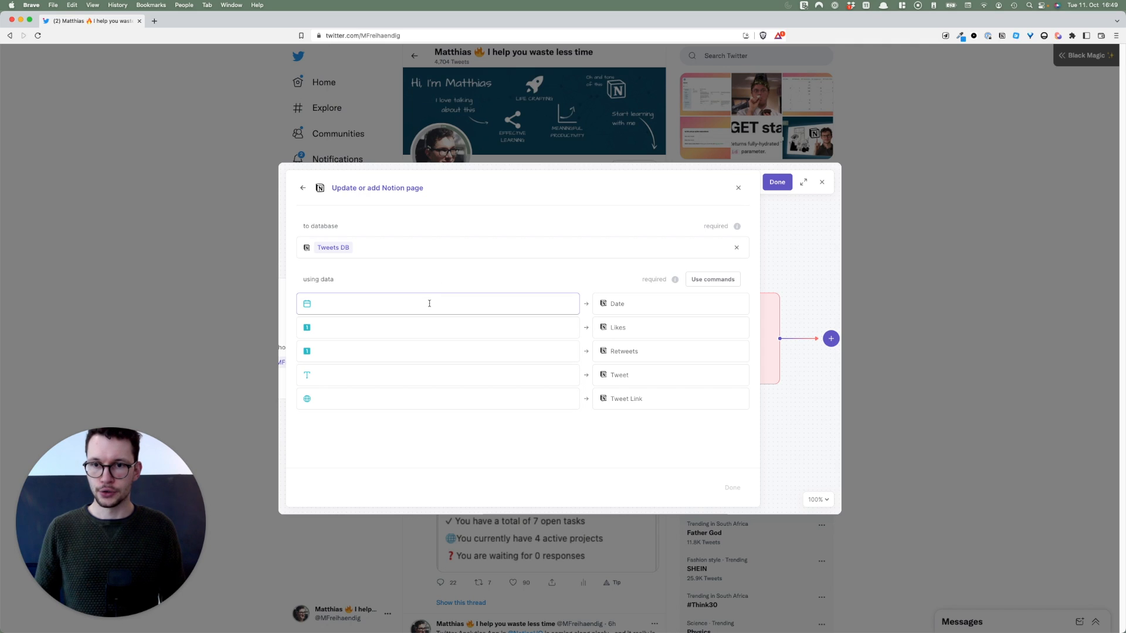
# Map the Date property to the Date created field of Find Tweets
pyautogui.click(489, 301)
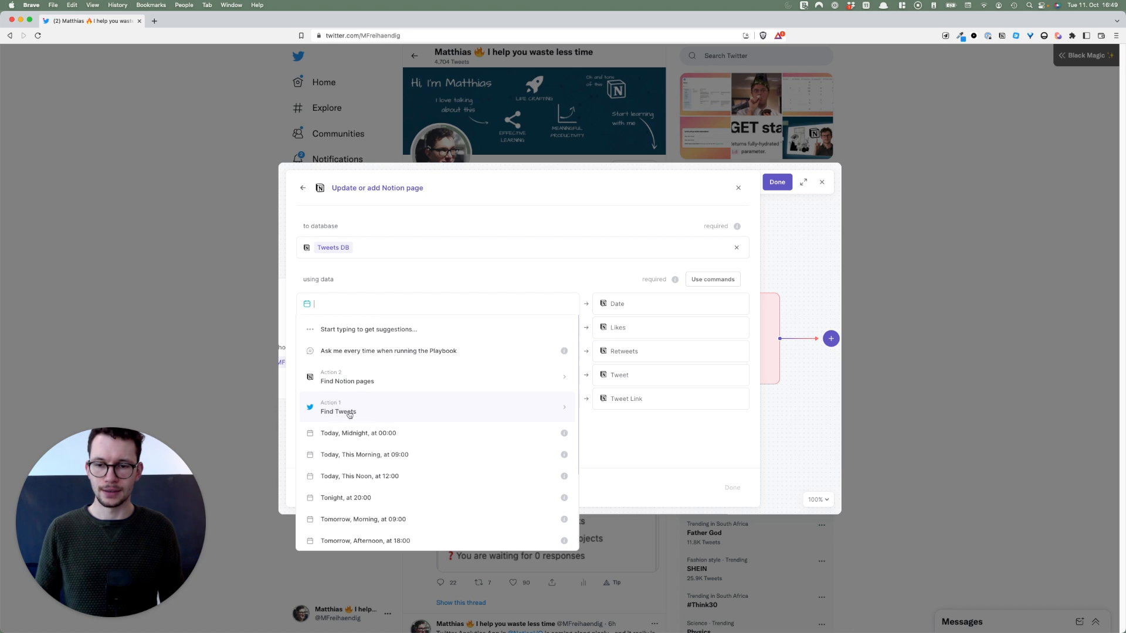
pyautogui.click(414, 412)
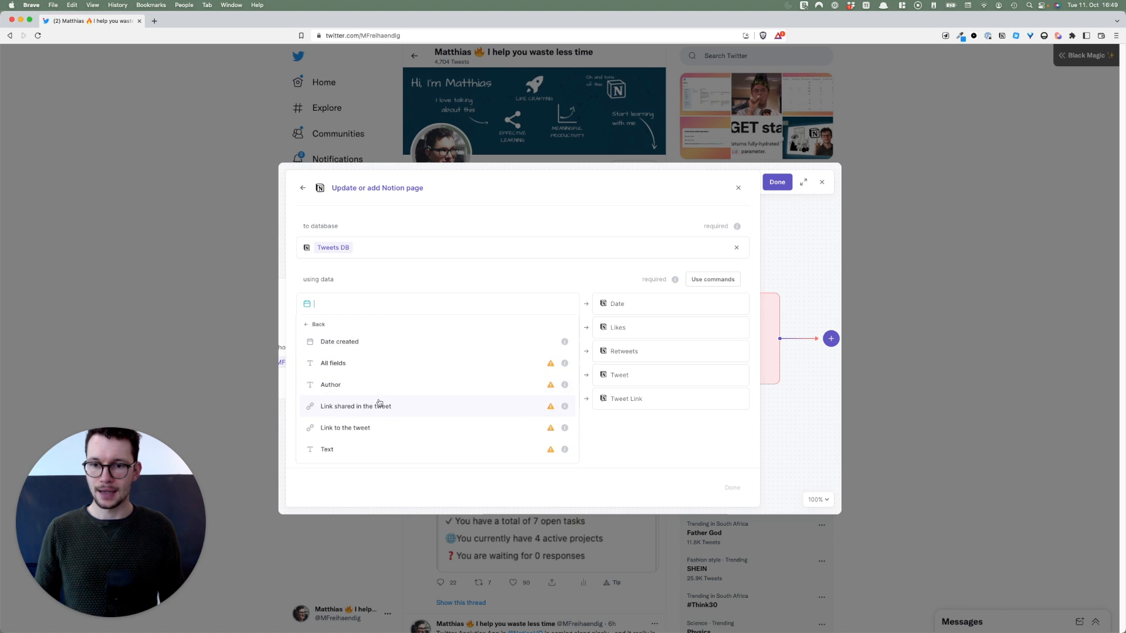
pyautogui.click(379, 341)
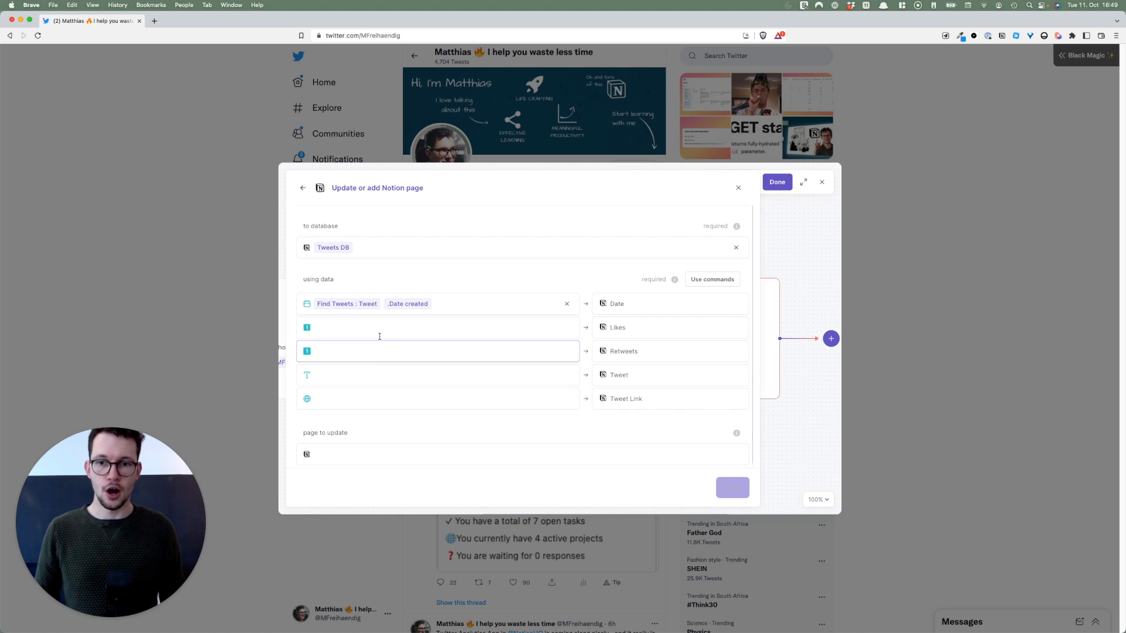
# Examine which Find Tweets fields are offered for the Likes property, leaving the property unmapped
pyautogui.click(495, 327)
pyautogui.click(501, 279)
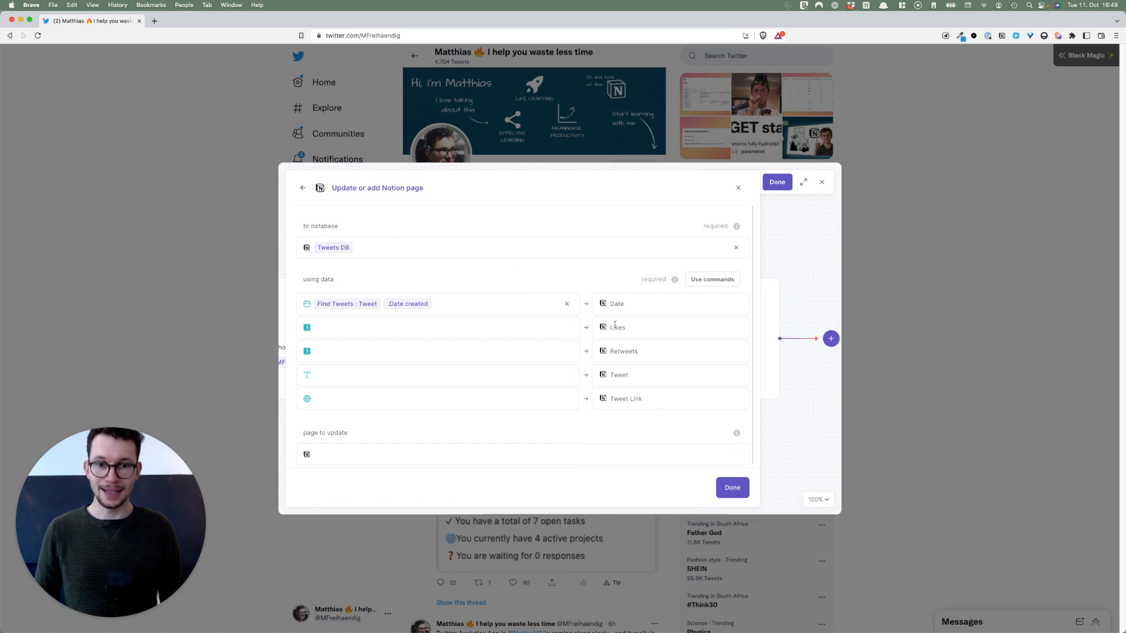
pyautogui.scroll(-1, 613, 326)
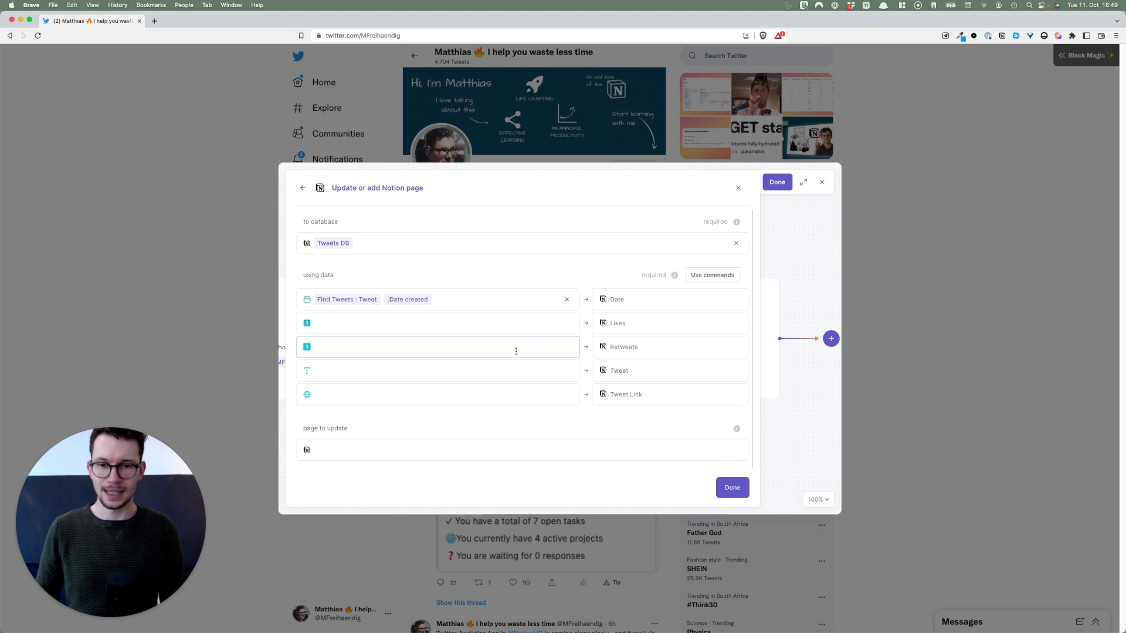
pyautogui.click(475, 325)
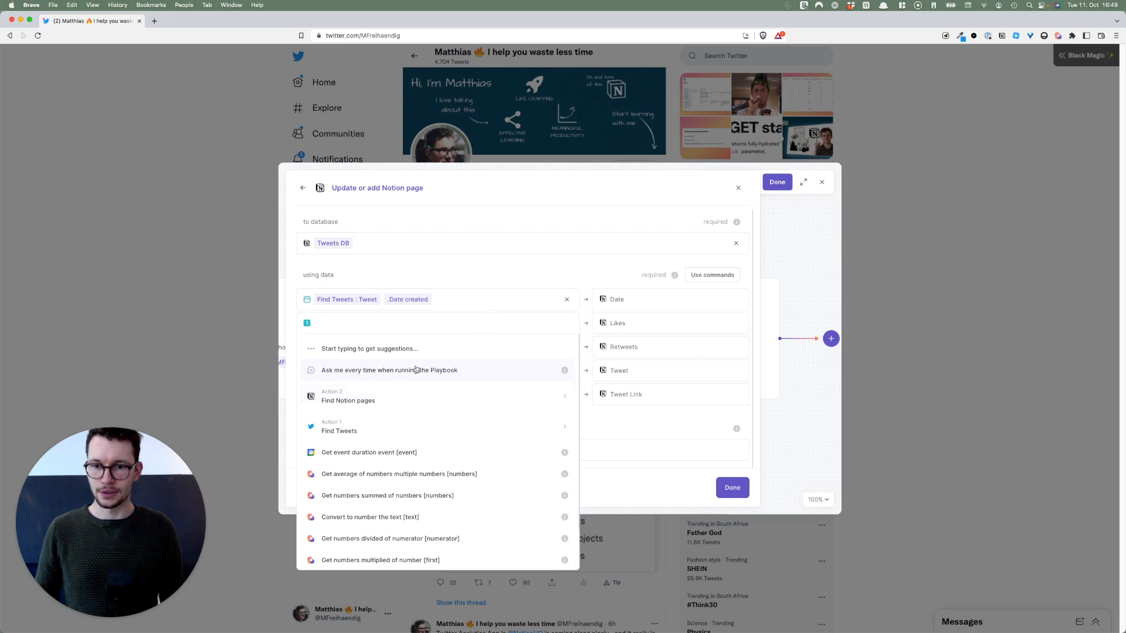
pyautogui.click(377, 428)
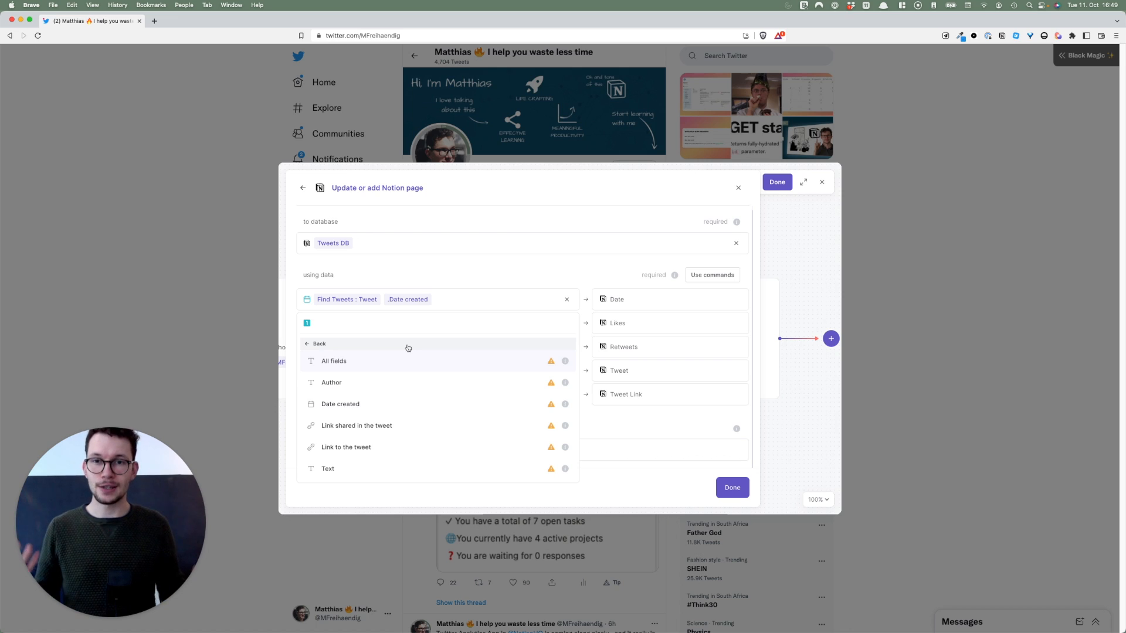
pyautogui.click(387, 269)
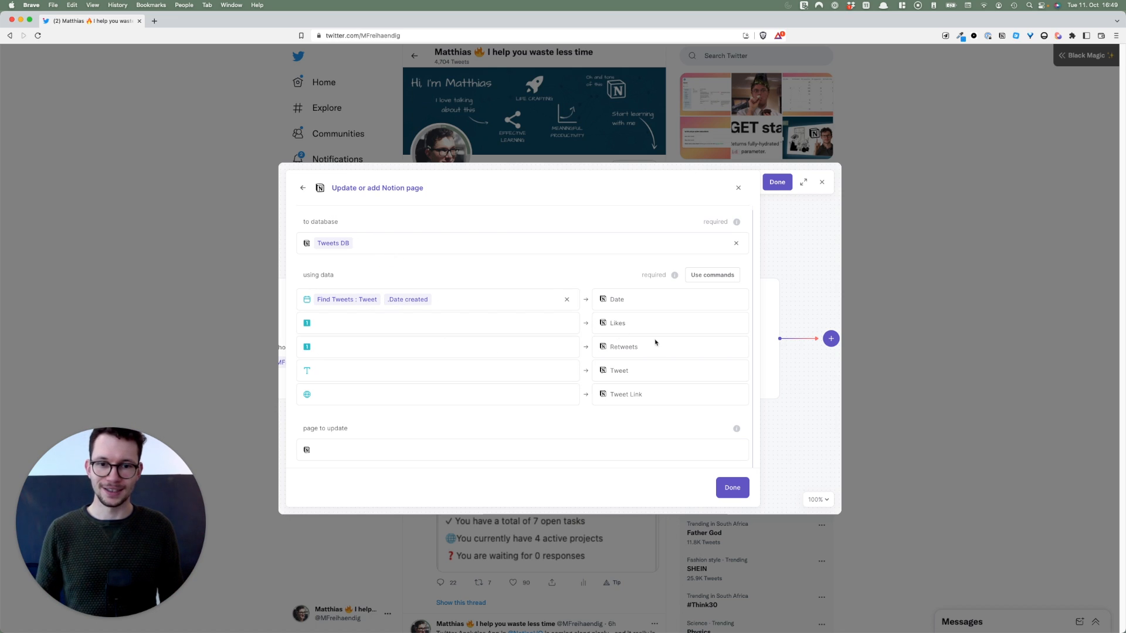
# Map the Tweet property to Find Tweets' Text field and the Tweet Link property to its Link to the tweet field
pyautogui.click(418, 373)
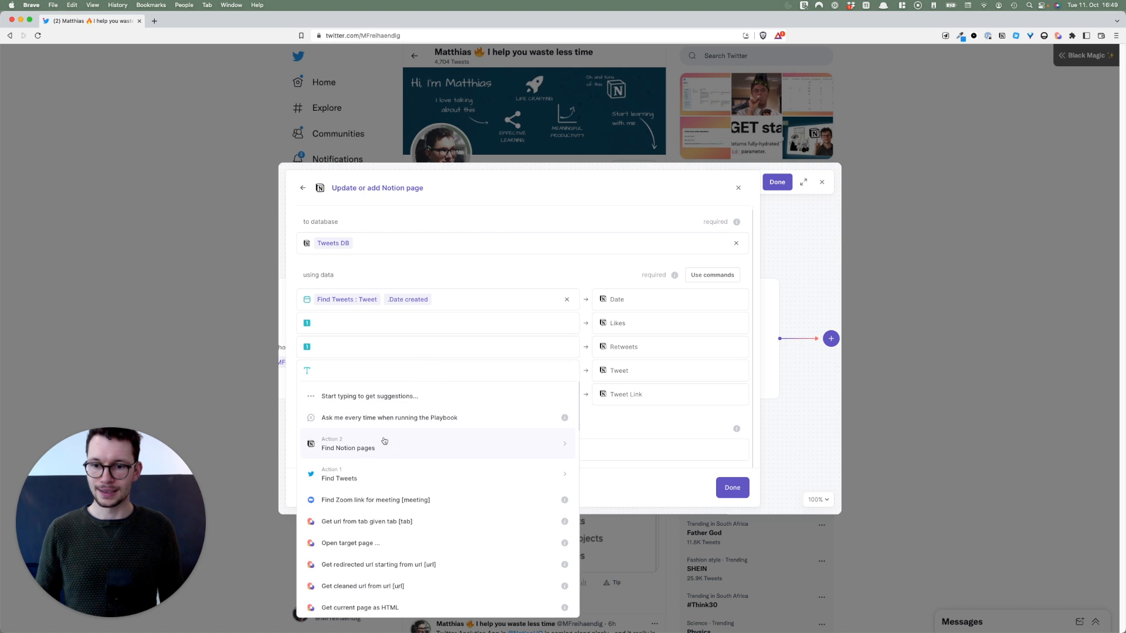
pyautogui.click(383, 474)
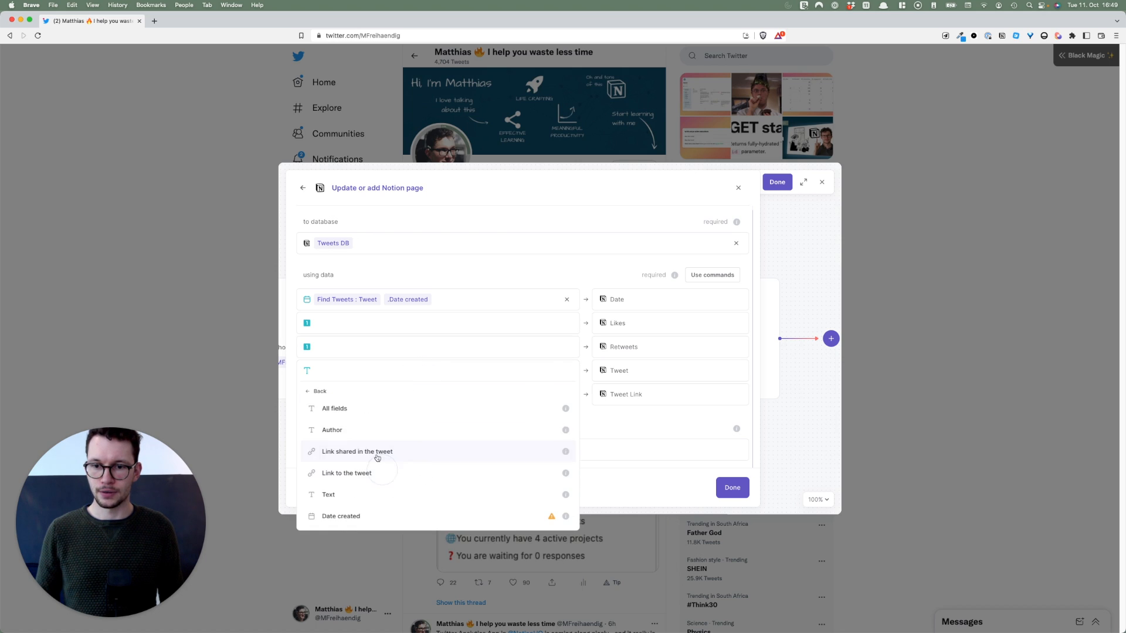
pyautogui.click(364, 502)
pyautogui.click(461, 395)
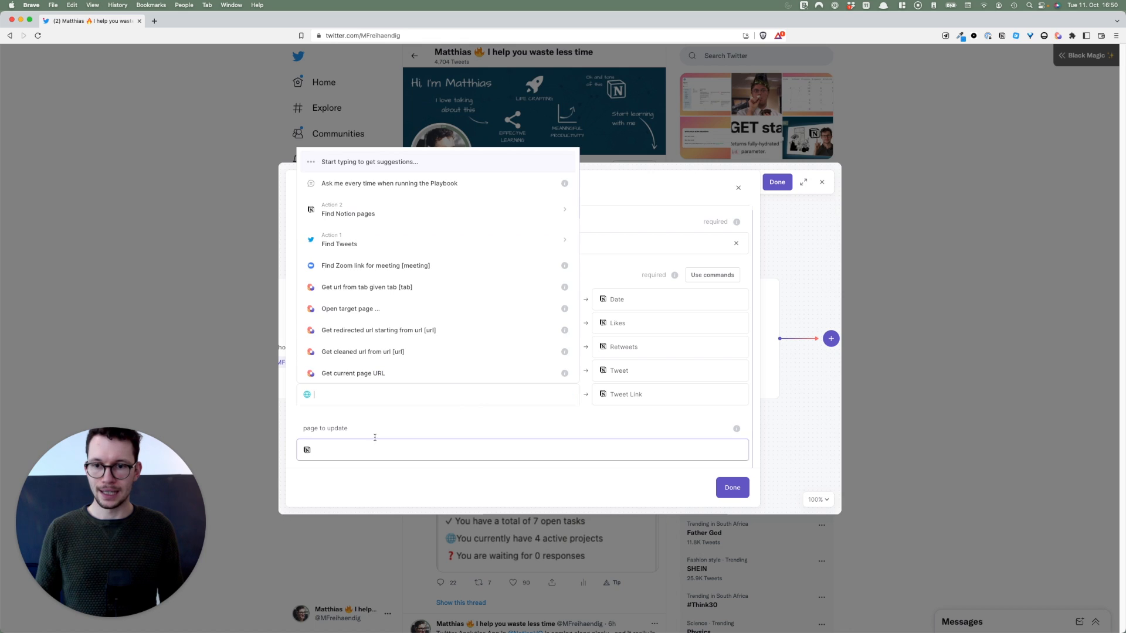
pyautogui.click(389, 214)
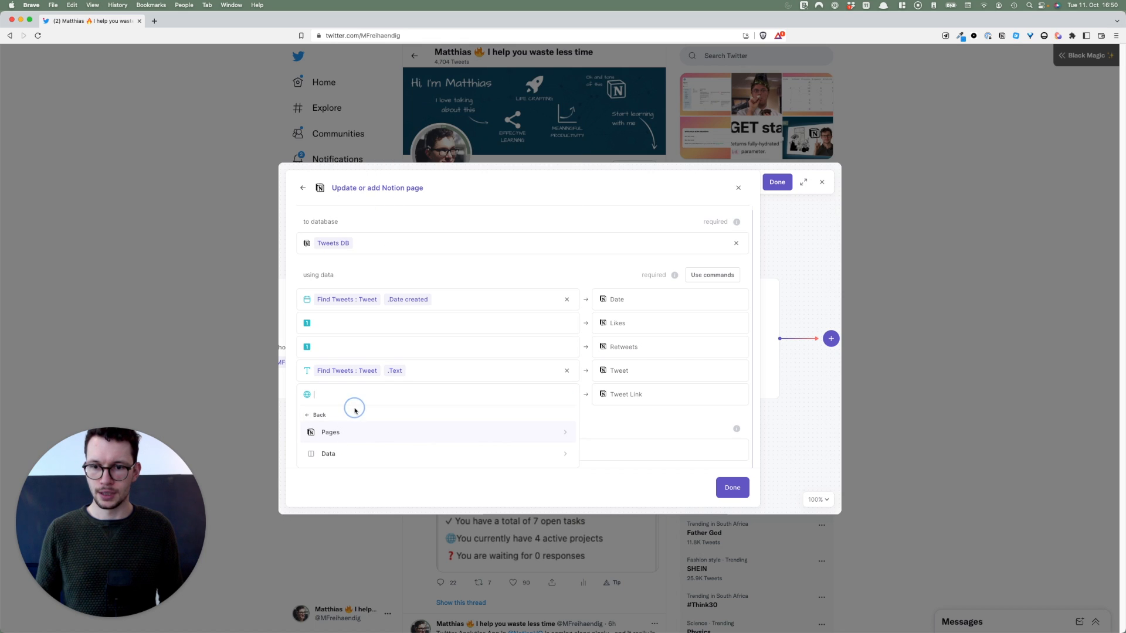
pyautogui.click(320, 416)
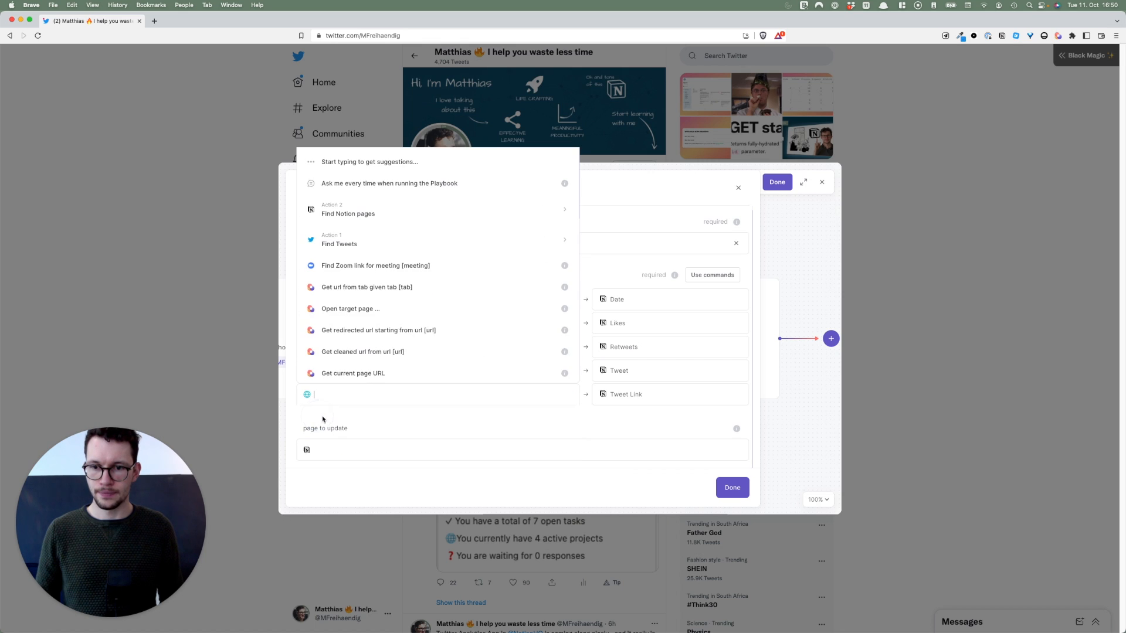
pyautogui.click(357, 246)
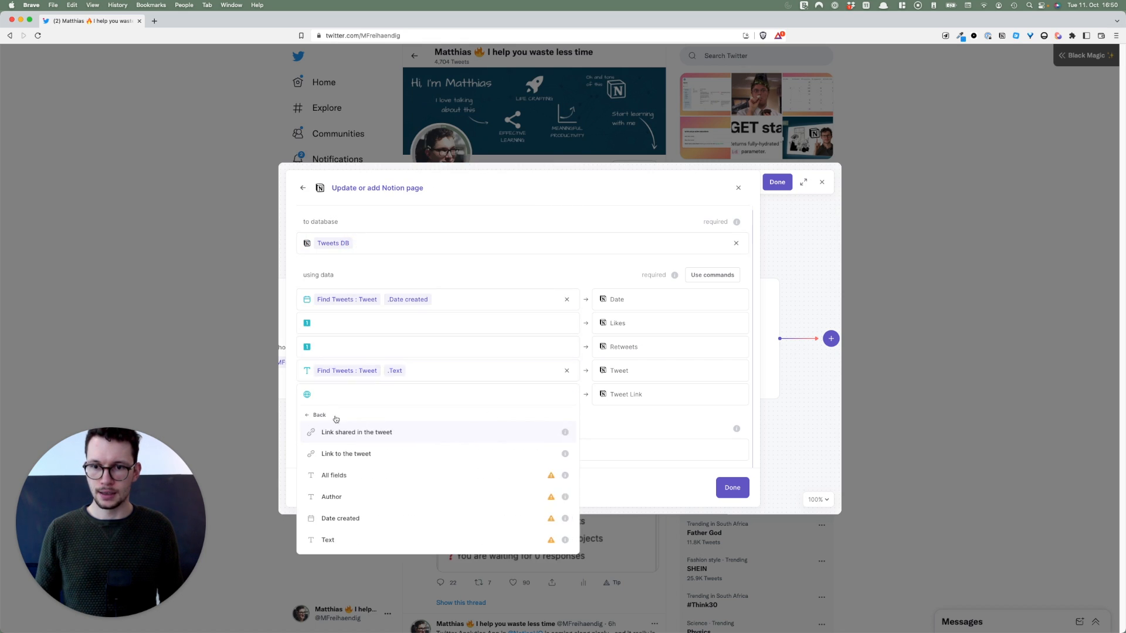
pyautogui.click(394, 455)
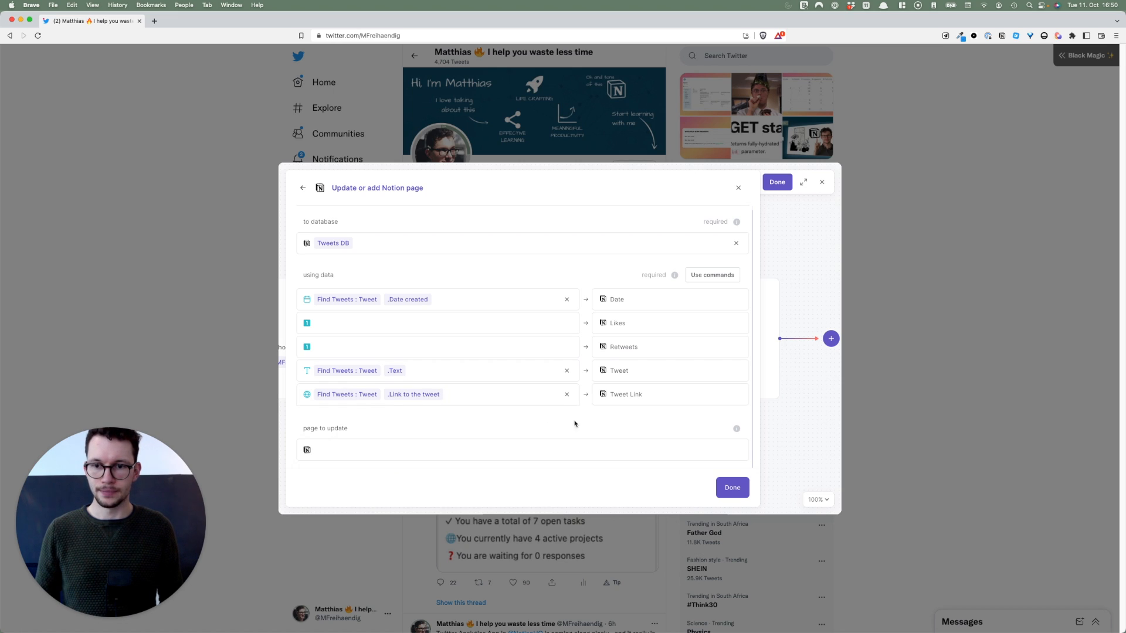
# Set the page to update to Find Notion pages' Pages output and finish the Update or add Notion page action
pyautogui.click(505, 448)
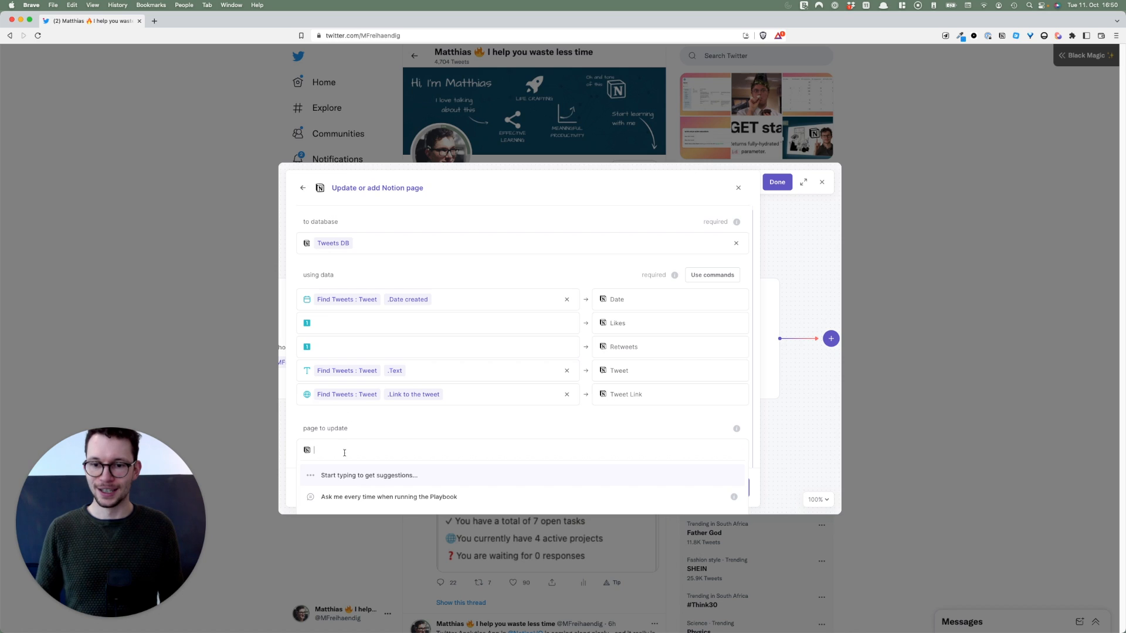
pyautogui.click(535, 427)
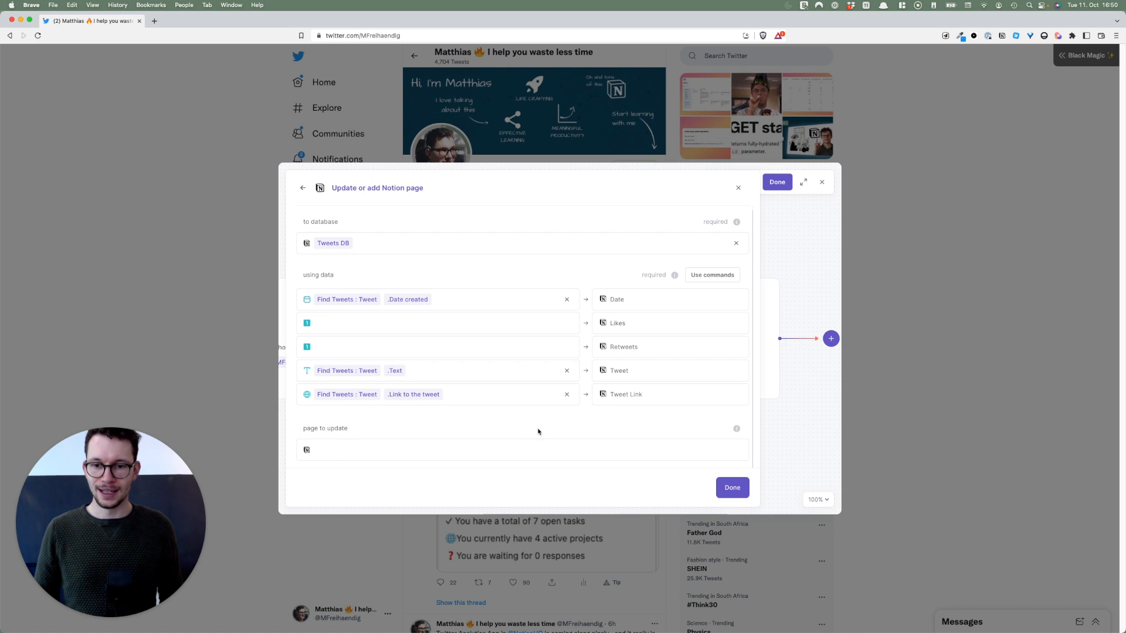
pyautogui.click(596, 451)
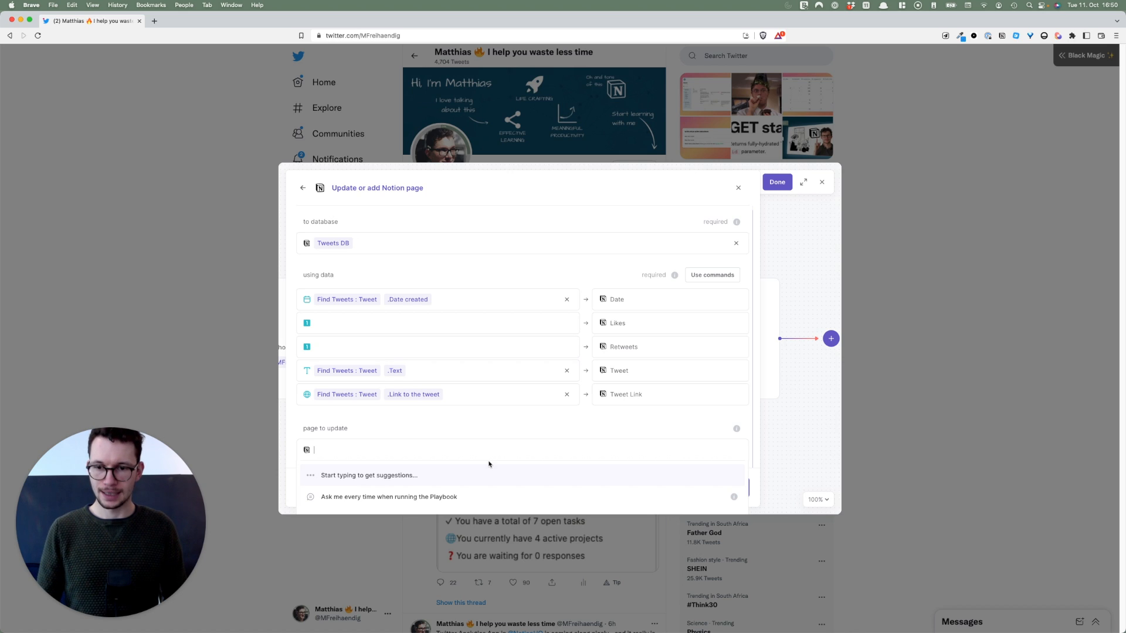
pyautogui.write('d')
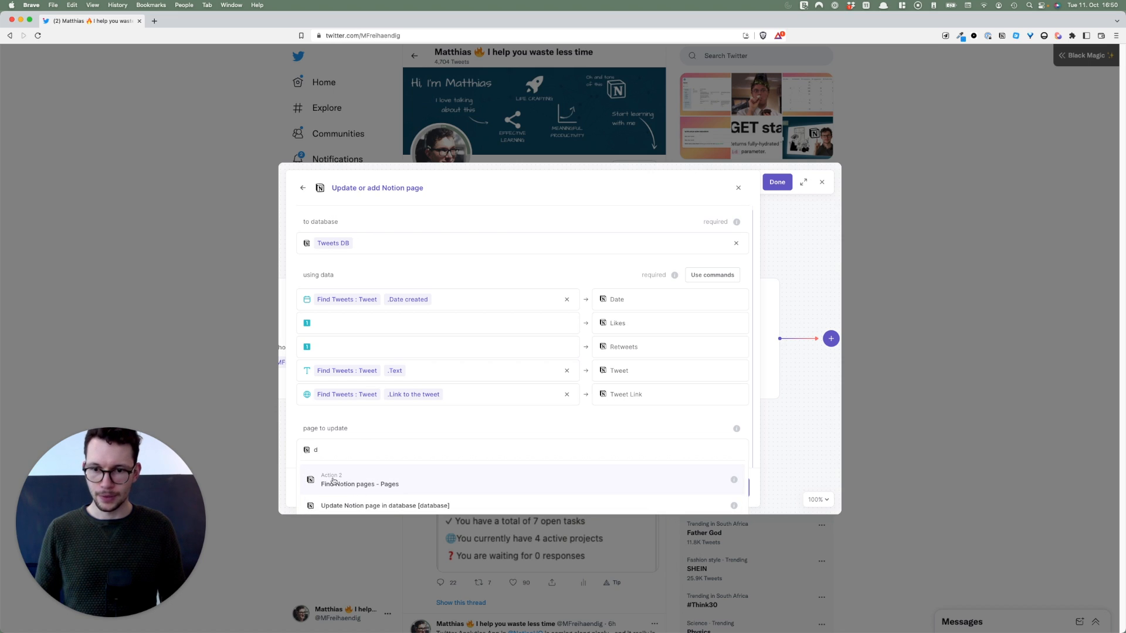
pyautogui.click(377, 485)
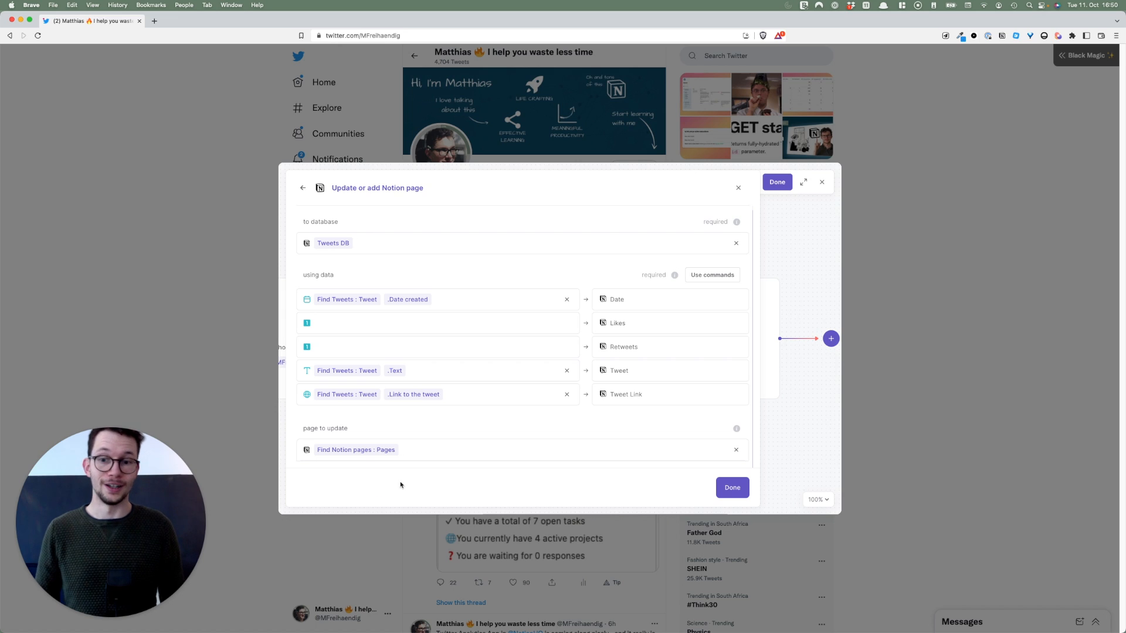
pyautogui.click(727, 484)
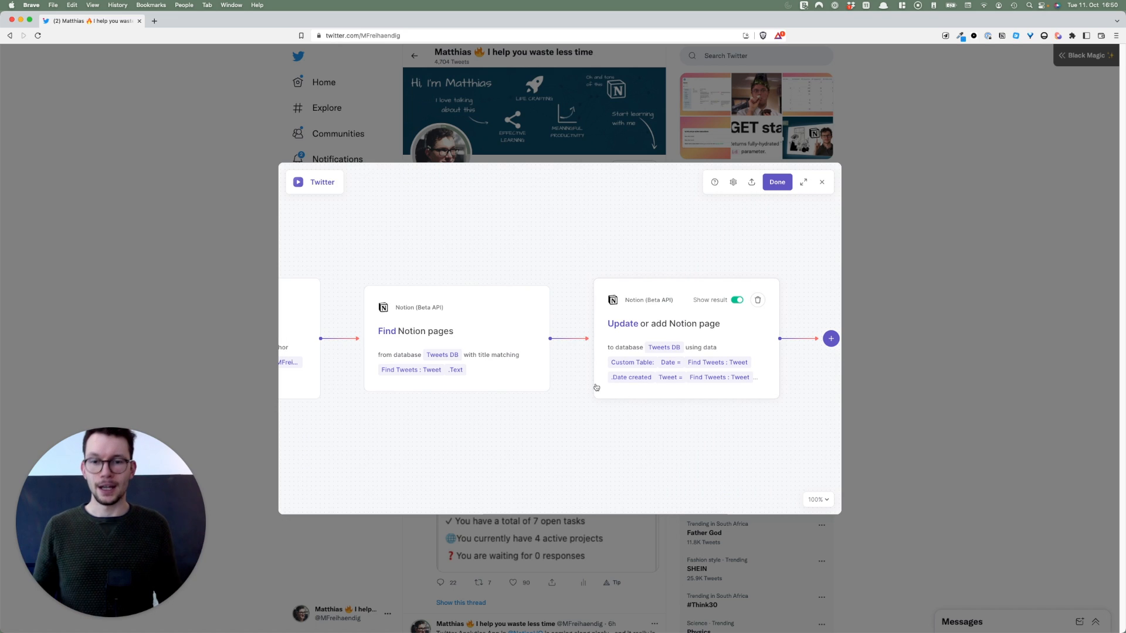
# Review the playbook's chain of actions, save the playbook, and run it from My Playbooks
pyautogui.moveTo(551, 404); pyautogui.dragTo(685, 406)
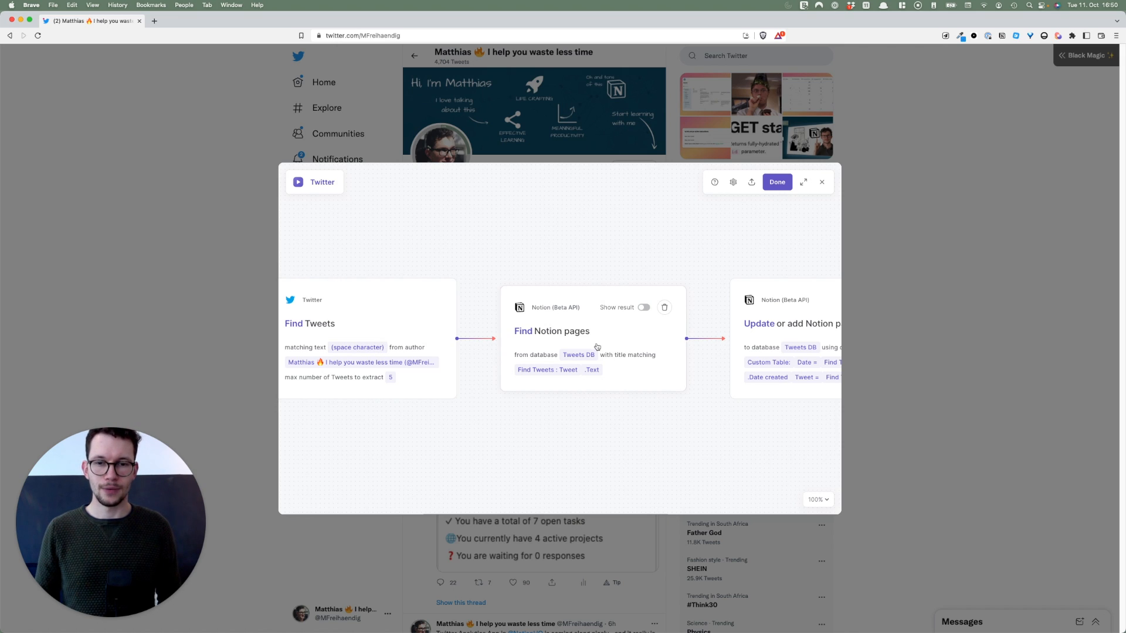
pyautogui.moveTo(595, 376); pyautogui.dragTo(428, 405)
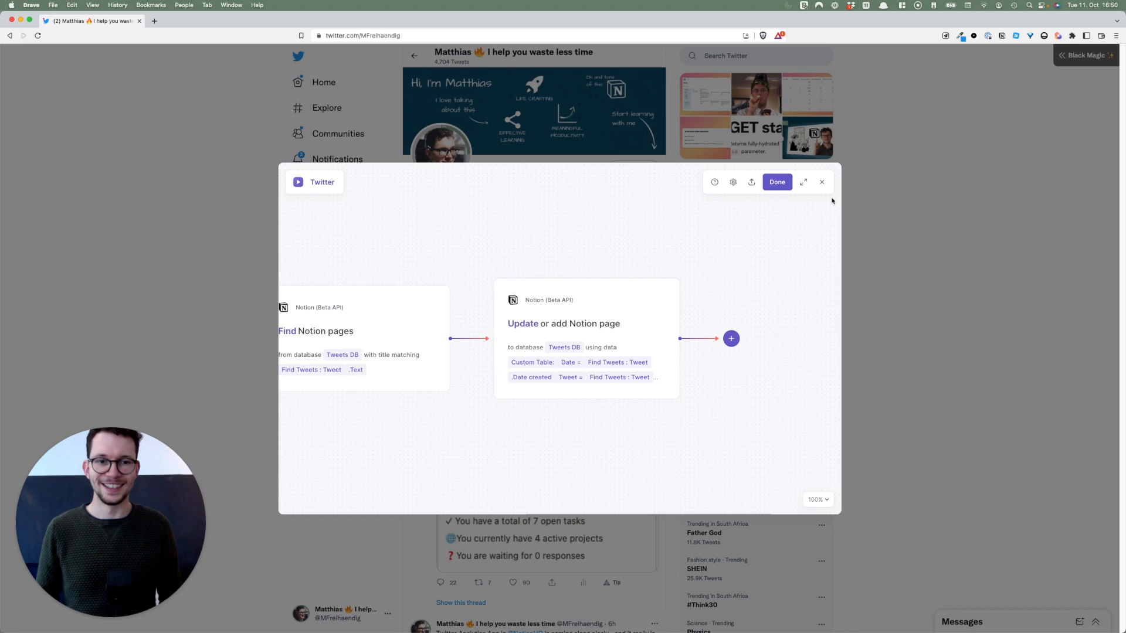
pyautogui.click(773, 184)
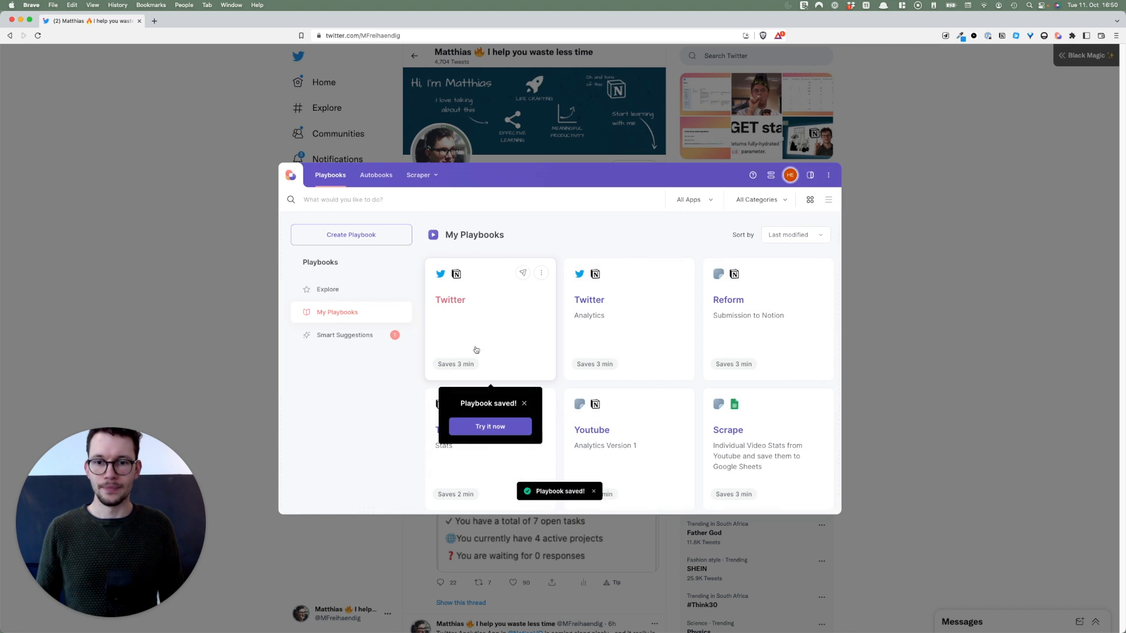
pyautogui.doubleClick(497, 339)
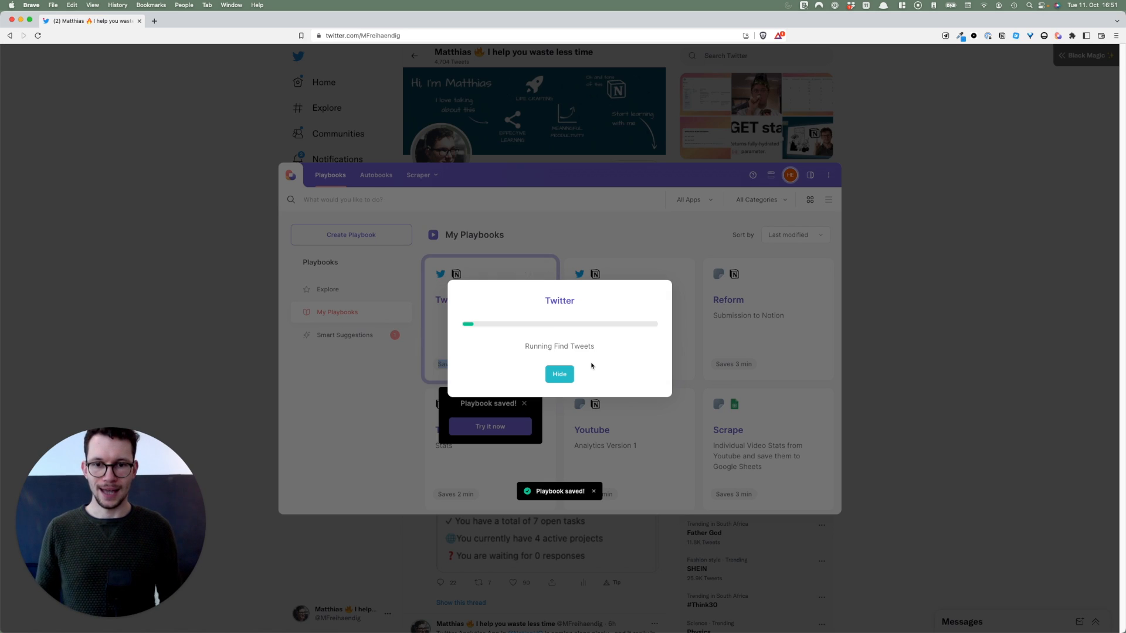
# Switch to Notion and examine the Tweets DB table for the playbook's tweet entries, dates and links
pyautogui.hotkey('ctrl', 'Right')
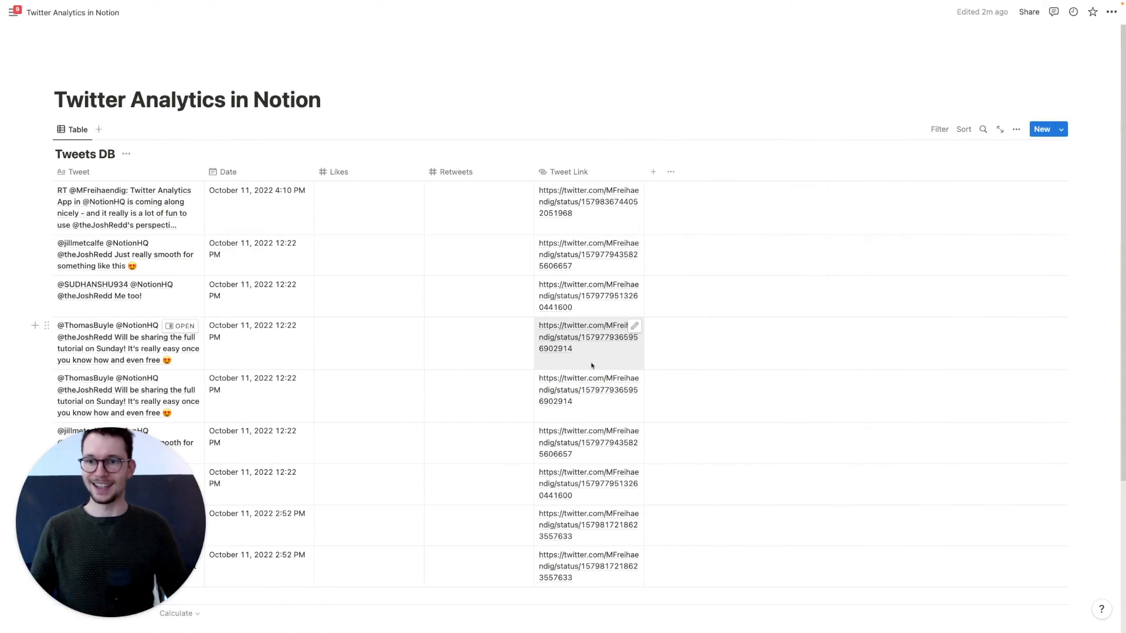
pyautogui.scroll(-3, 591, 365)
pyautogui.scroll(1, 439, 247)
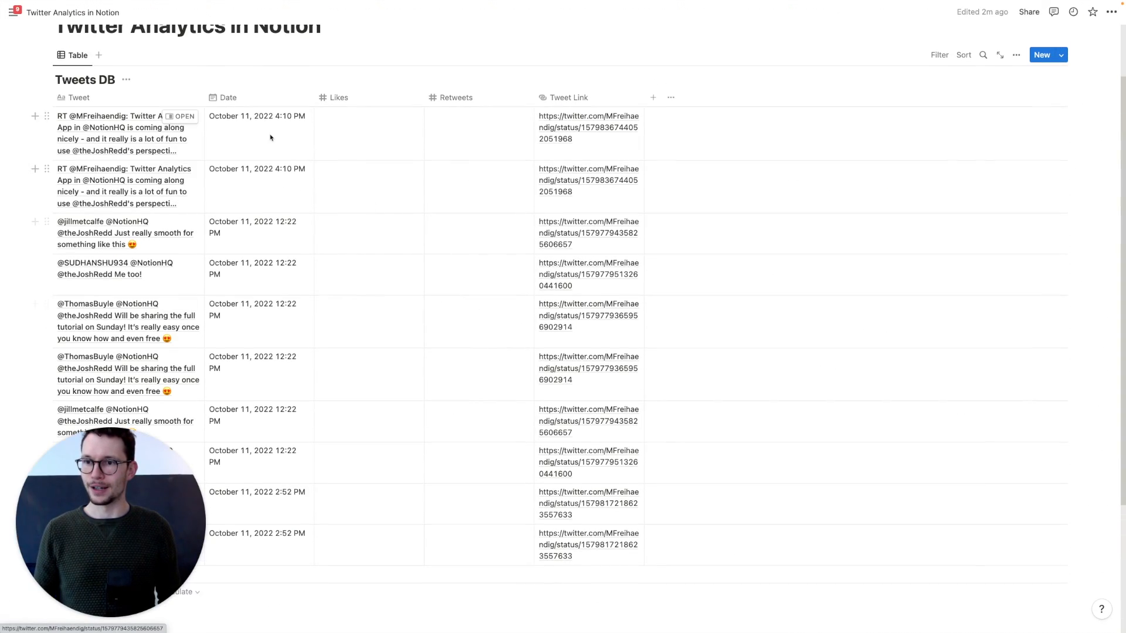
pyautogui.scroll(-3, 187, 309)
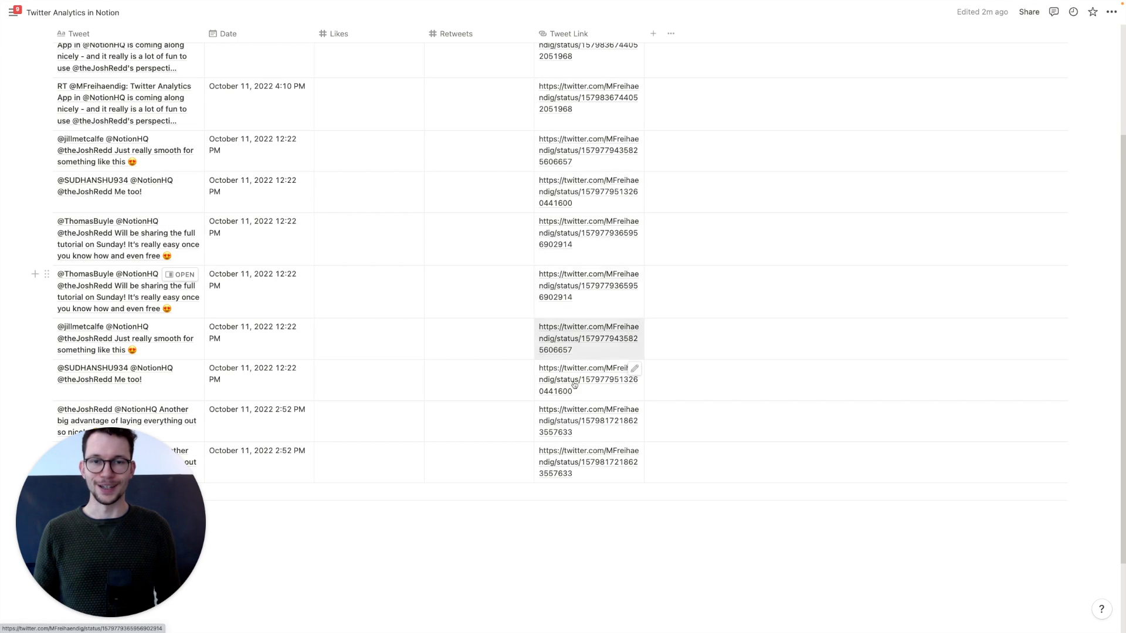
pyautogui.scroll(5, 577, 381)
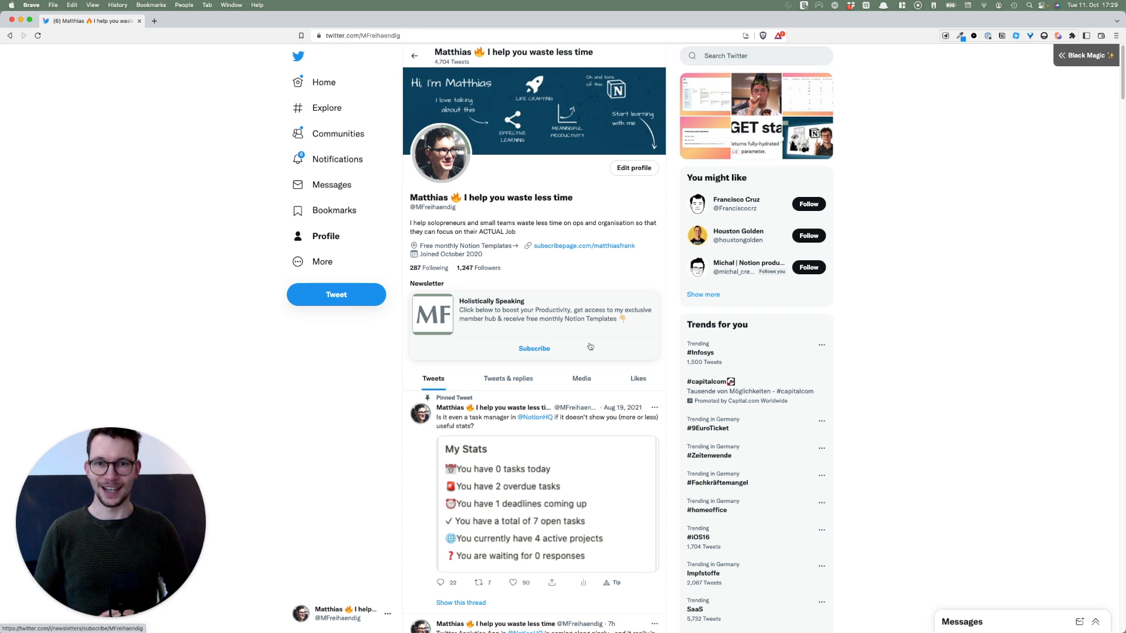
# Browse the Twitter profile's timeline and open the Sep 26 tweet that begins with "30 minutes"
pyautogui.scroll(-5, 590, 347)
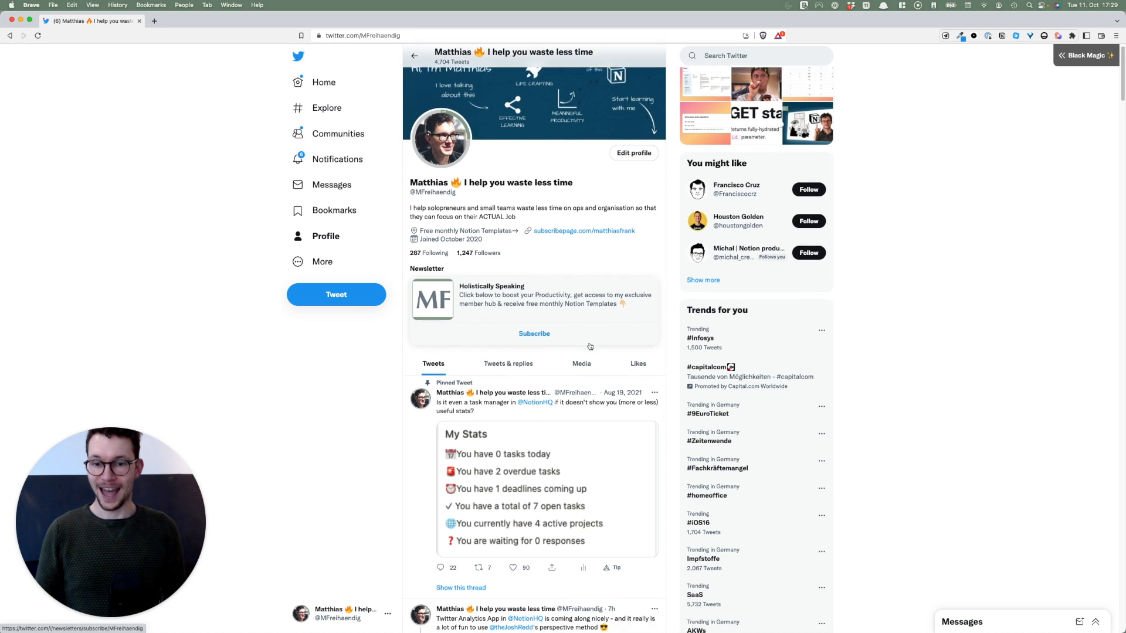
pyautogui.scroll(-2, 502, 431)
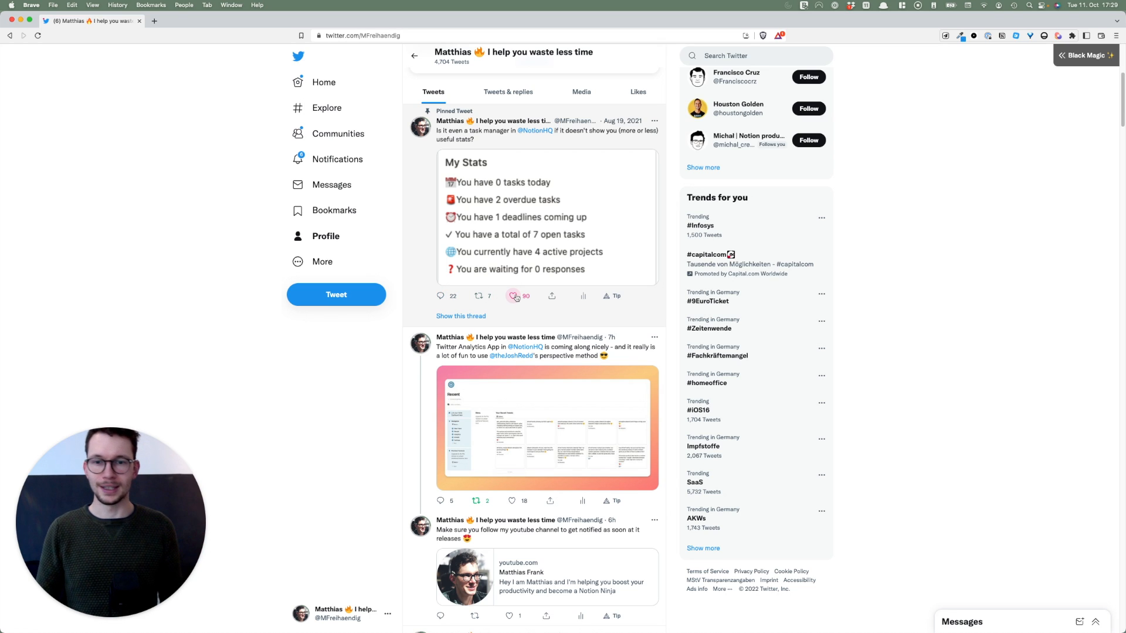
pyautogui.scroll(-3, 491, 336)
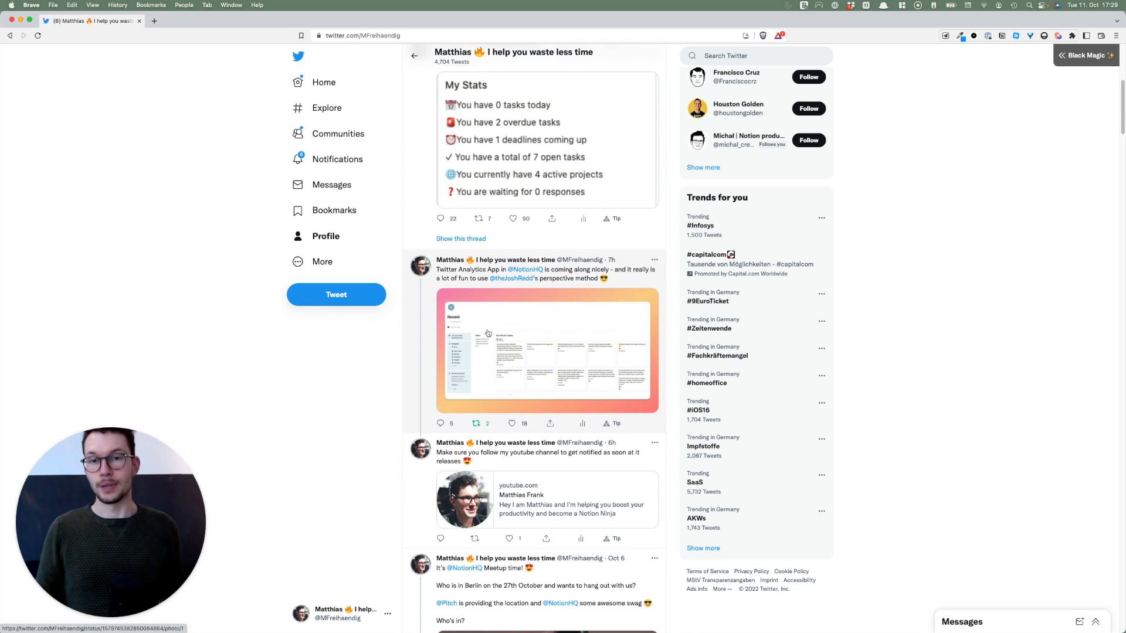
pyautogui.scroll(-12, 470, 258)
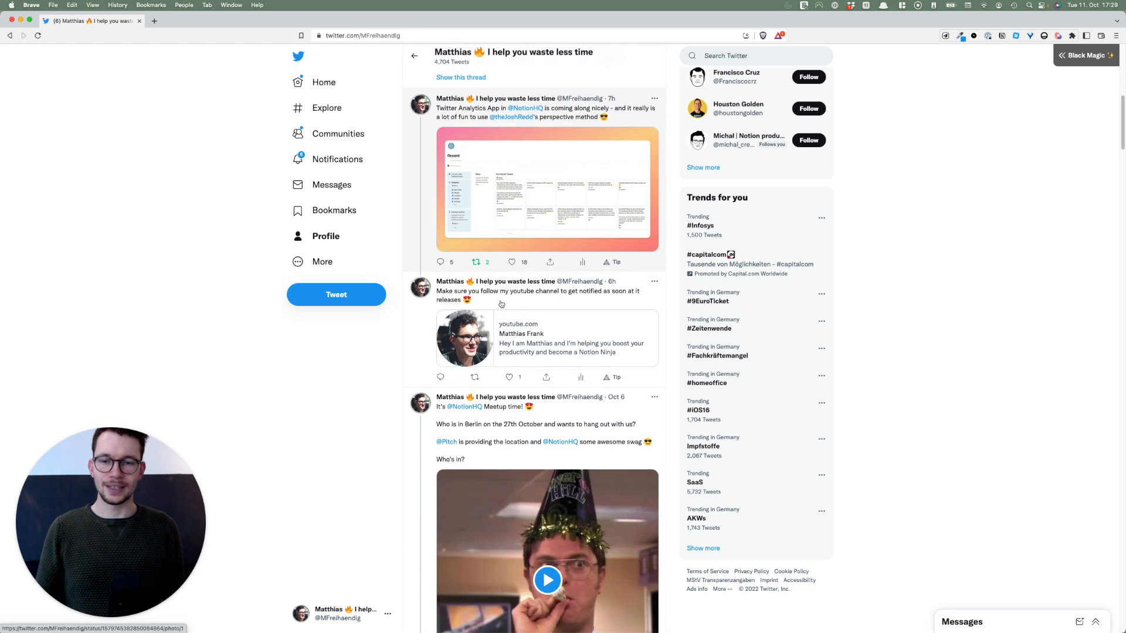
pyautogui.scroll(-20, 512, 336)
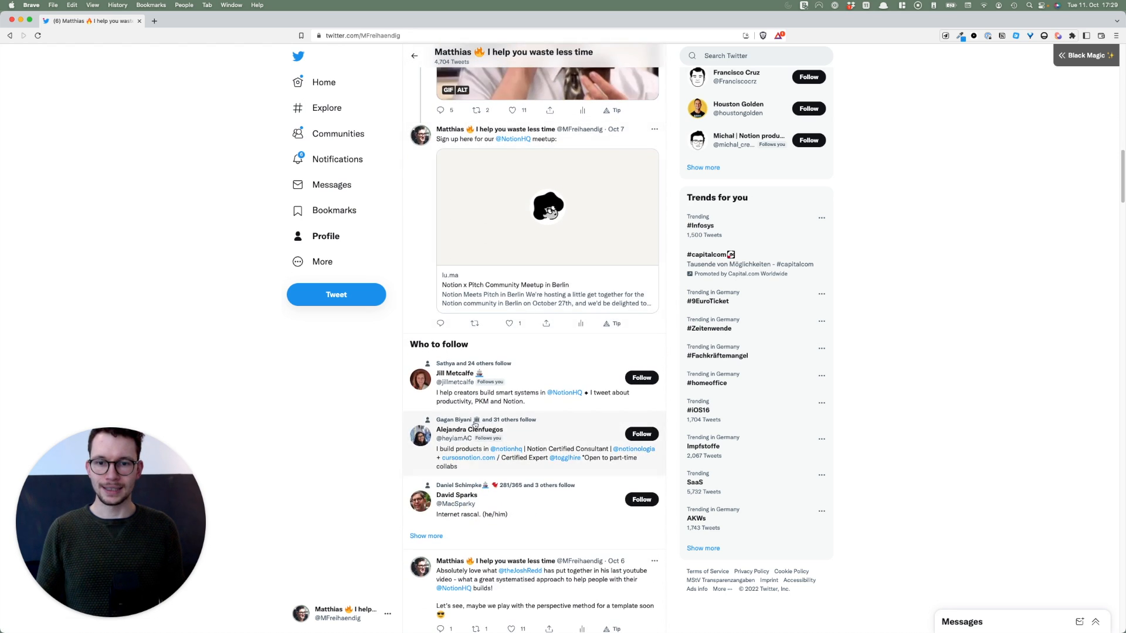
pyautogui.scroll(-11, 516, 409)
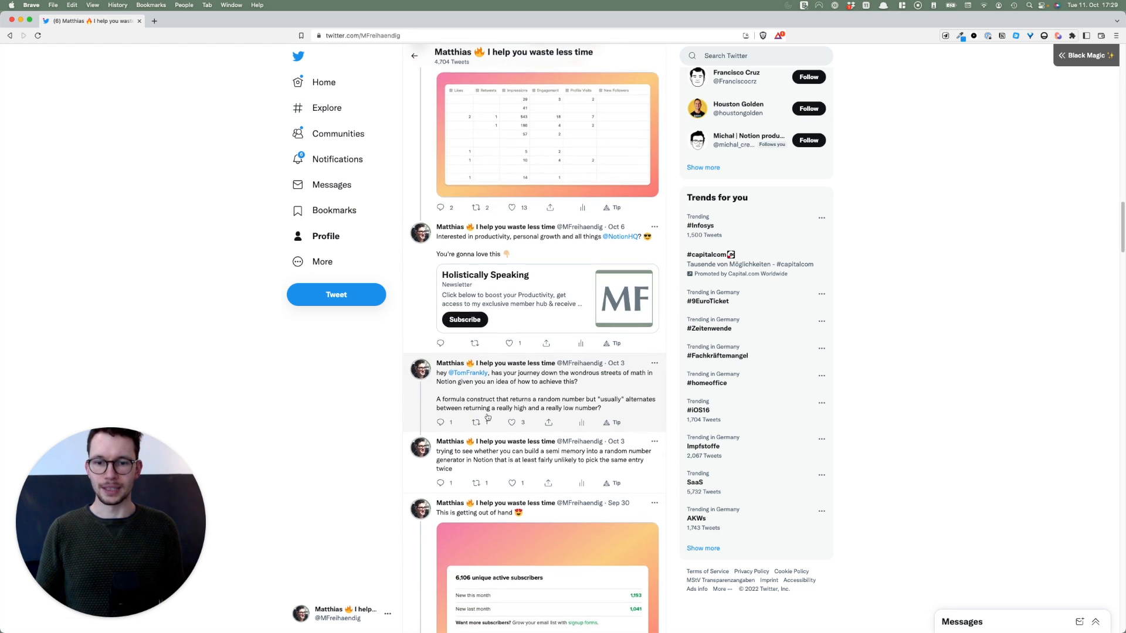
pyautogui.scroll(-8, 470, 350)
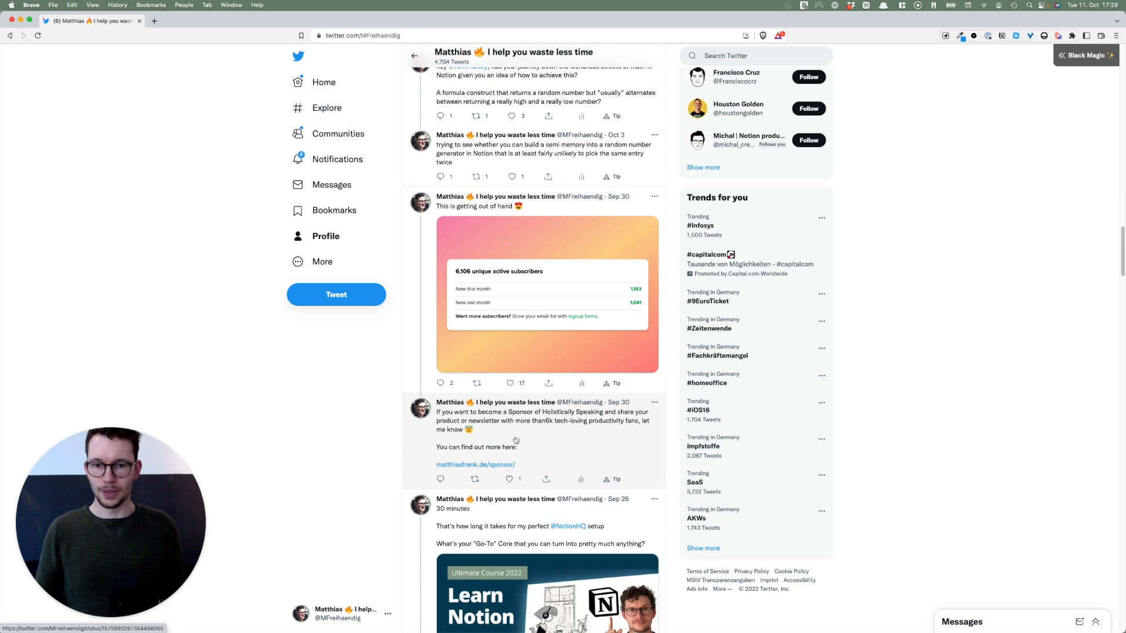
pyautogui.scroll(-3, 484, 424)
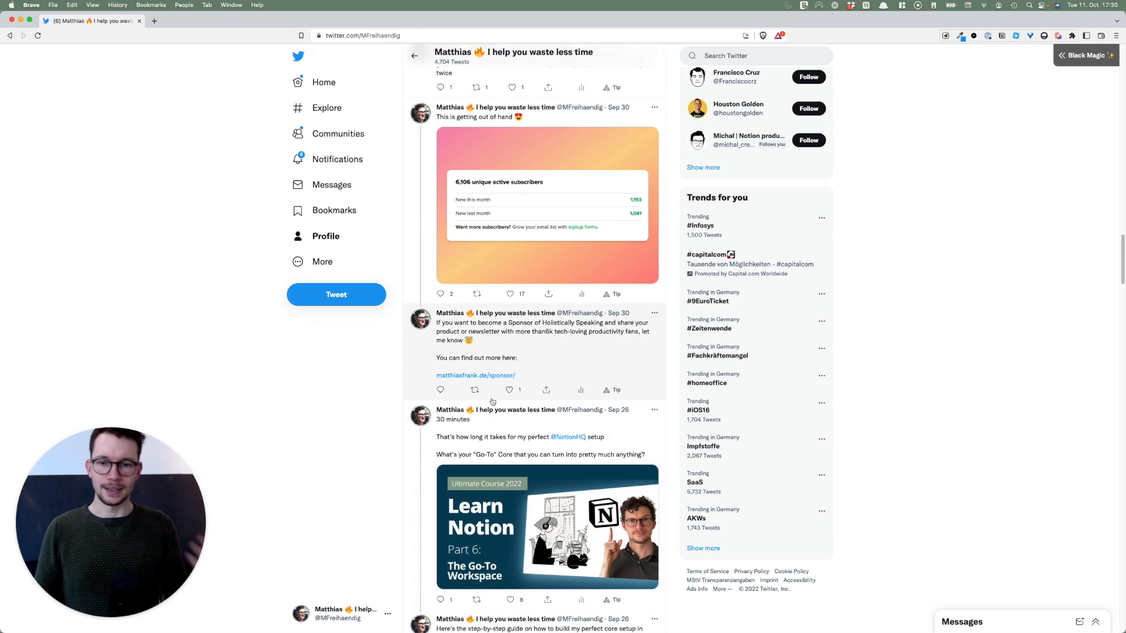
pyautogui.scroll(-5, 565, 395)
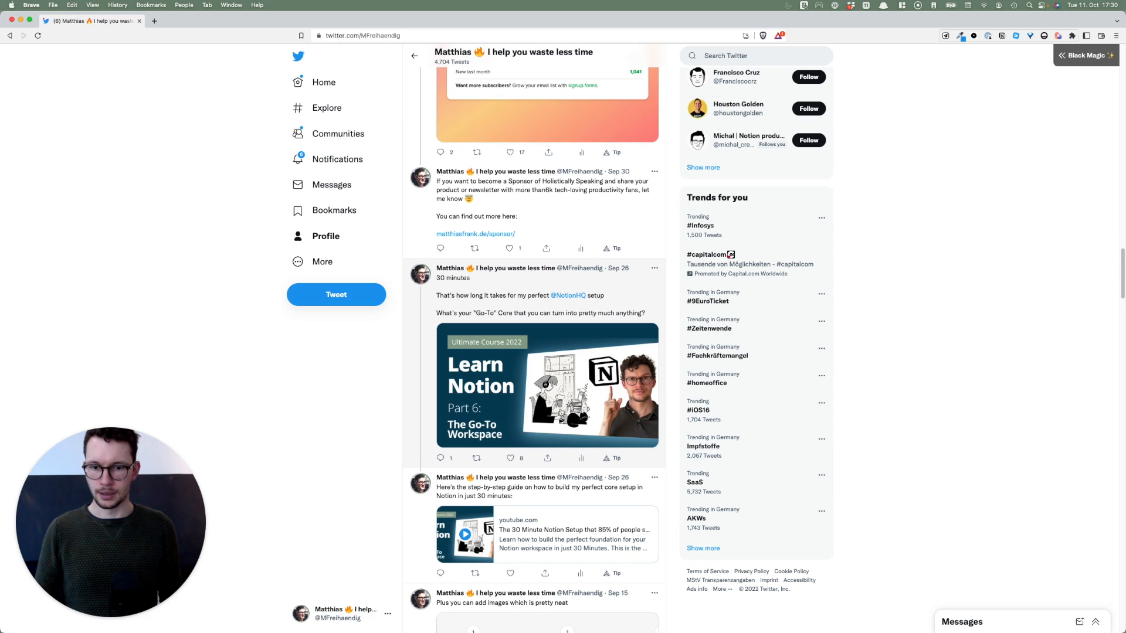
pyautogui.click(508, 297)
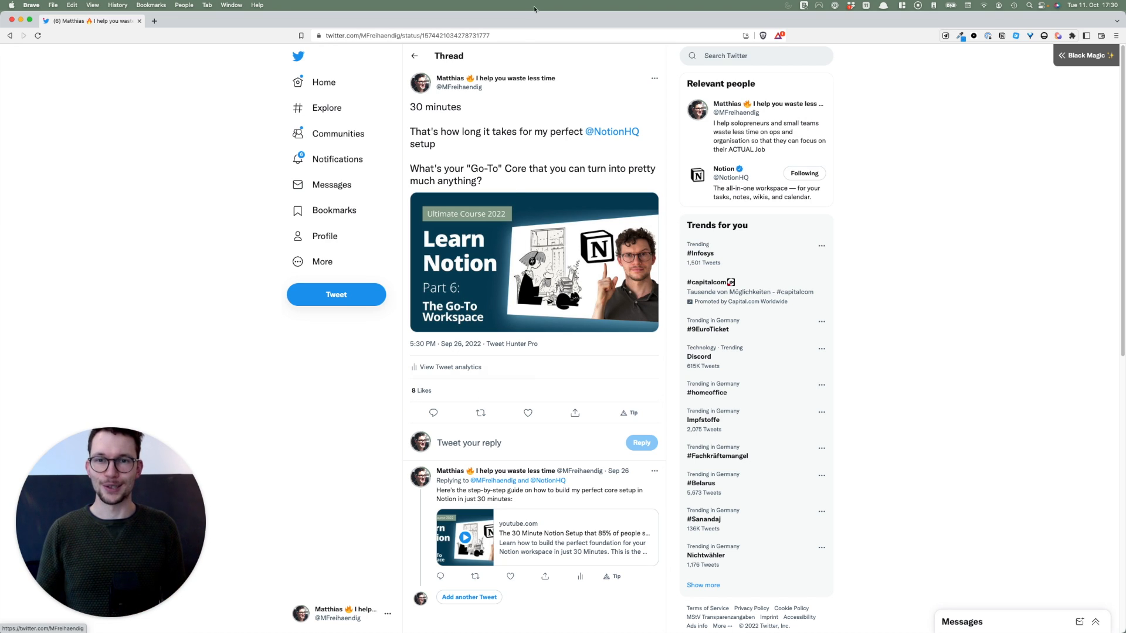
# Inspect the opened tweet's address and bring up its Tweet Analytics with the full set of statistics
pyautogui.click(524, 35)
pyautogui.click(523, 36)
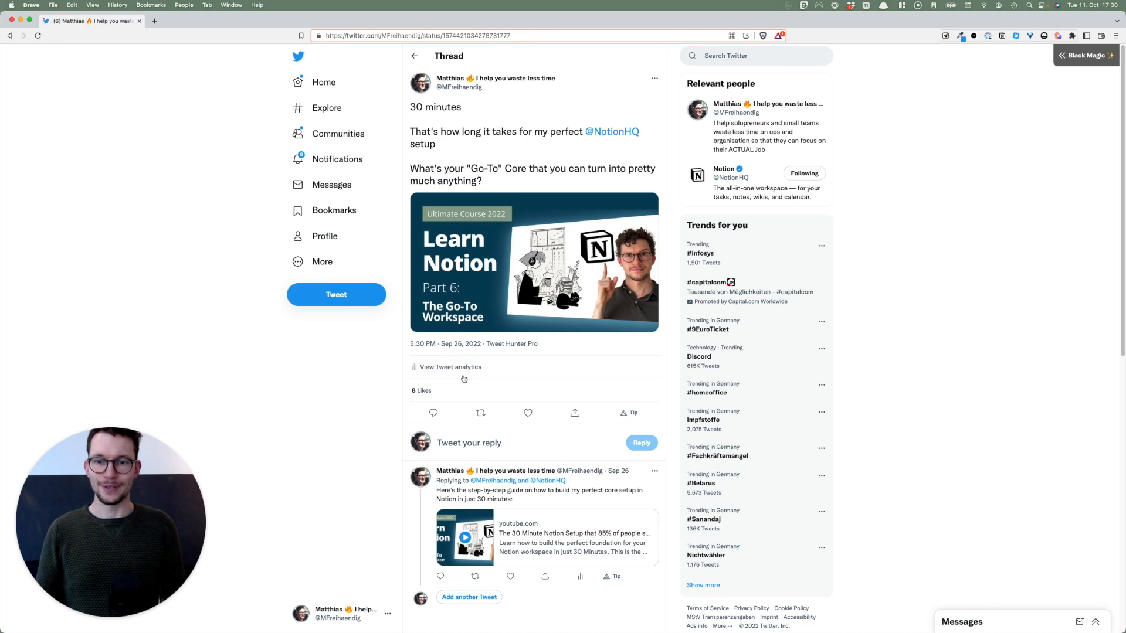
pyautogui.click(441, 368)
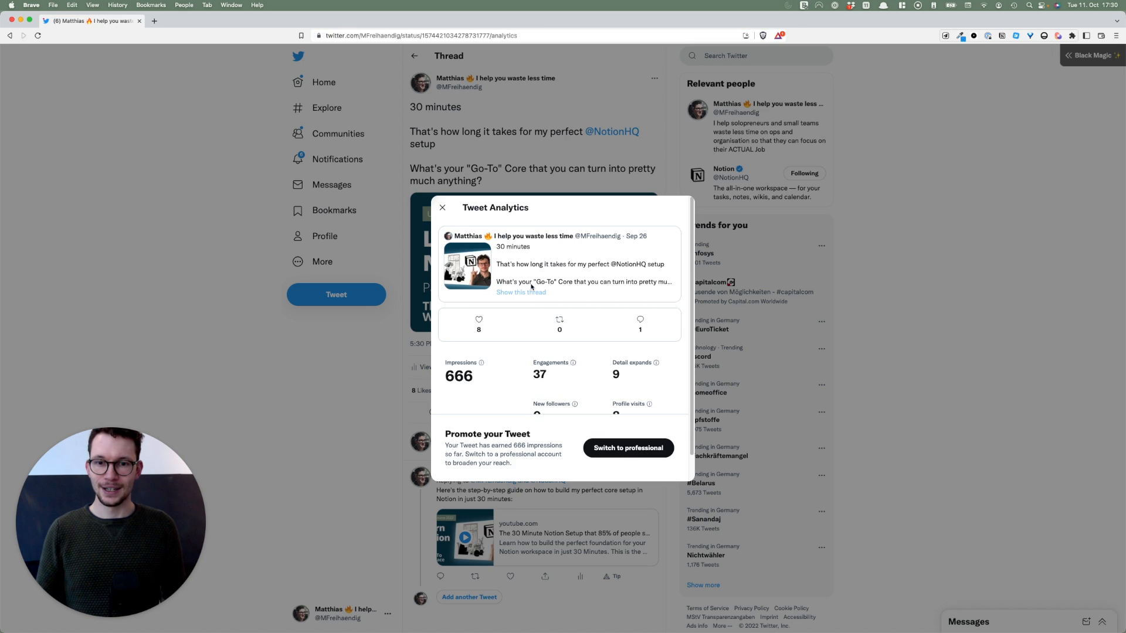
pyautogui.scroll(-1, 487, 329)
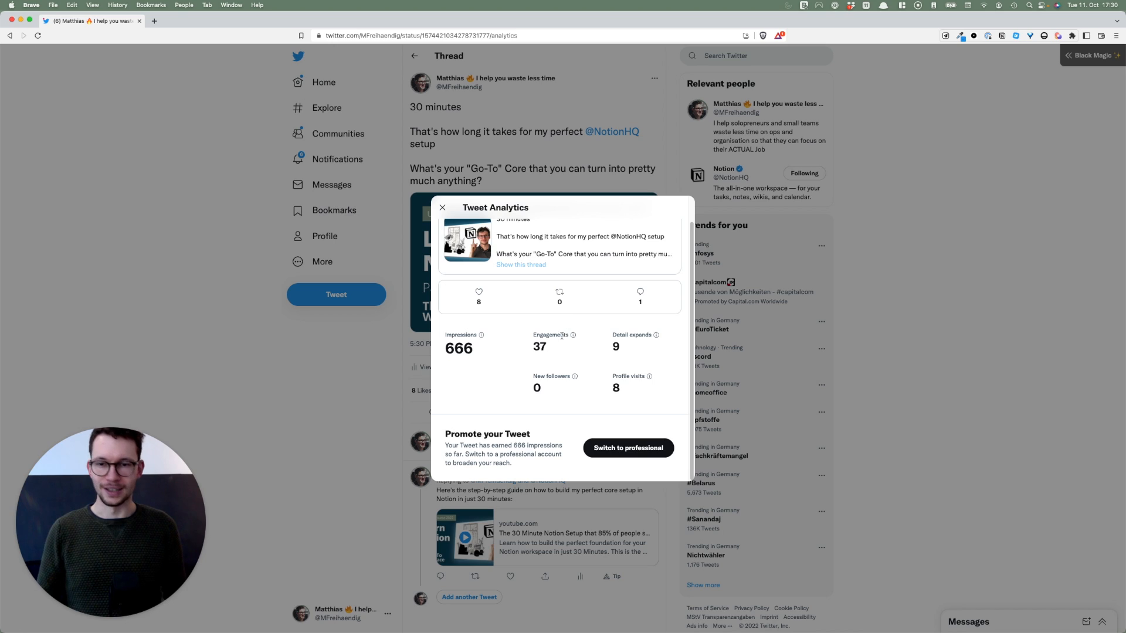
# Compare the part of the analytics page's address before /analytics with the Tweet Link entries in Notion's Tweets DB
pyautogui.click(526, 35)
pyautogui.click(453, 33)
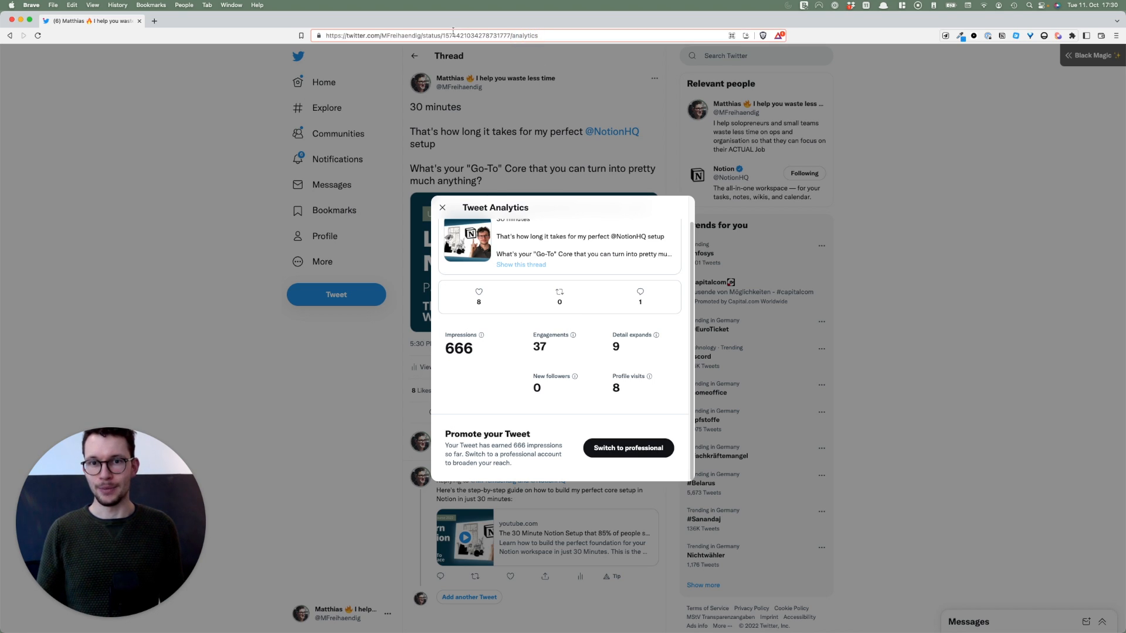
pyautogui.moveTo(511, 35); pyautogui.dragTo(404, 31)
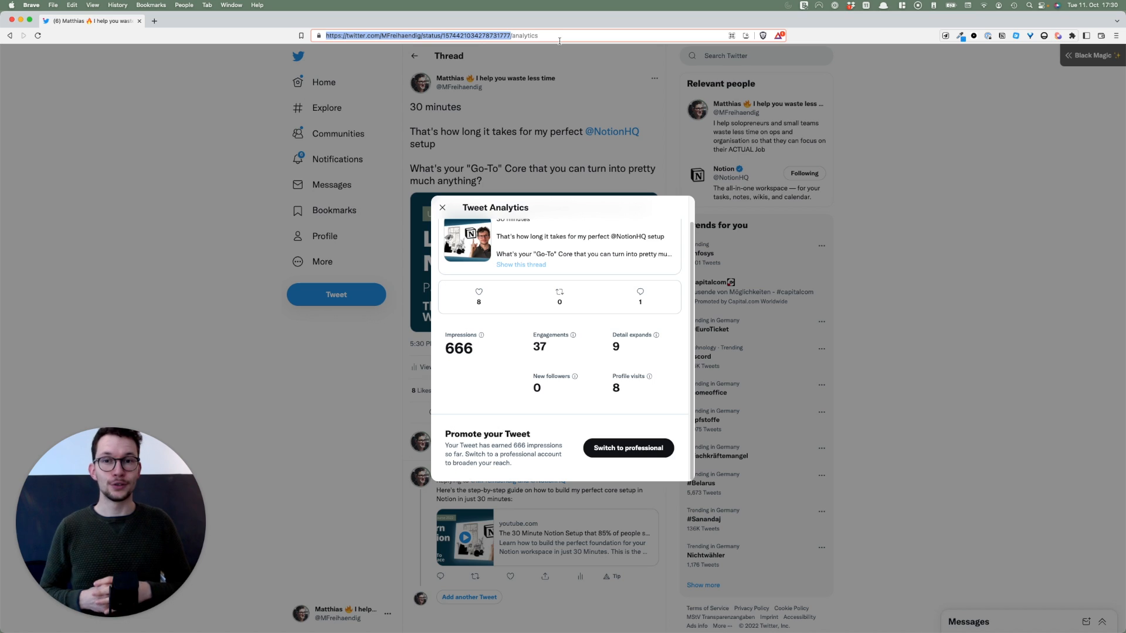
pyautogui.hotkey('ctrl', 'Right')
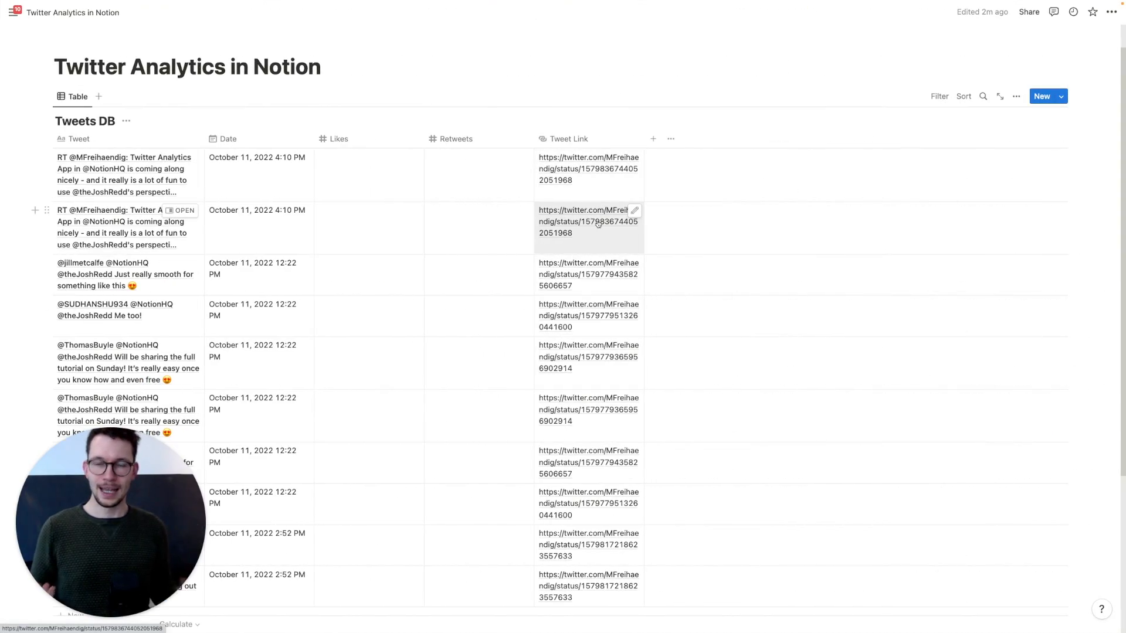
pyautogui.hotkey('ctrl', 'Left')
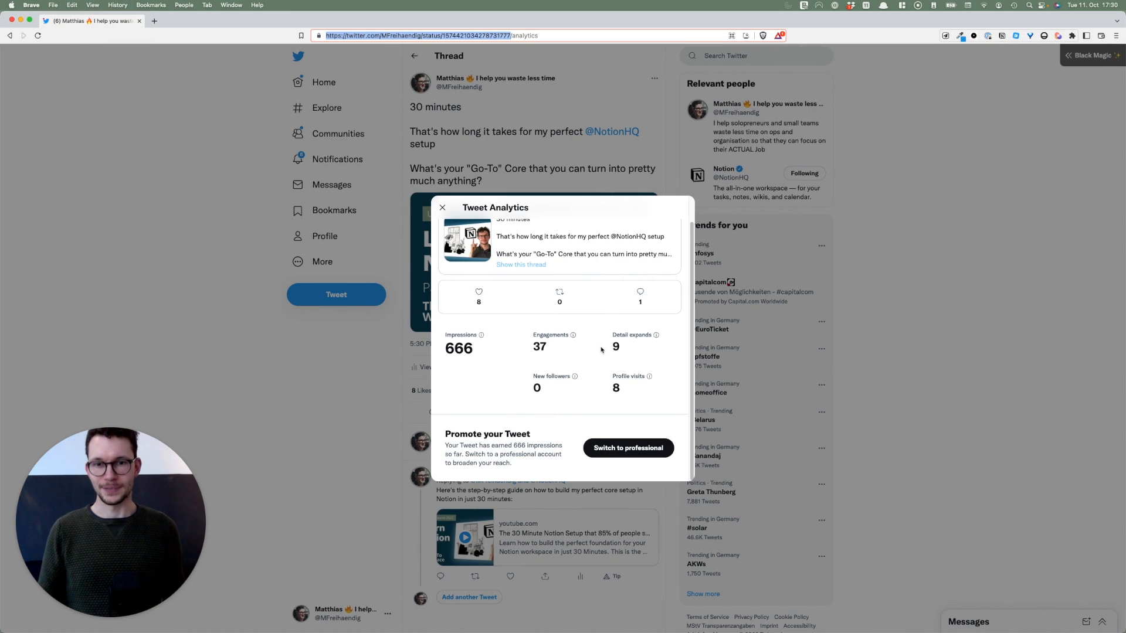
pyautogui.click(580, 242)
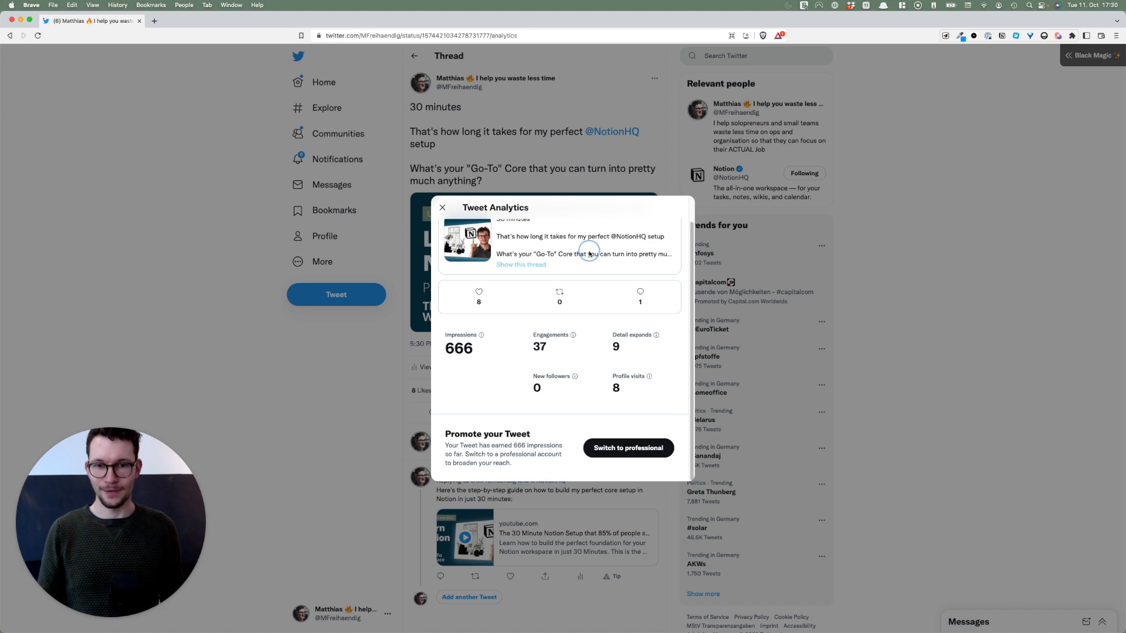
# Start building a new single-page Bardeen scraper template named Tweet Stats on the tweet's analytics page
pyautogui.click(1058, 35)
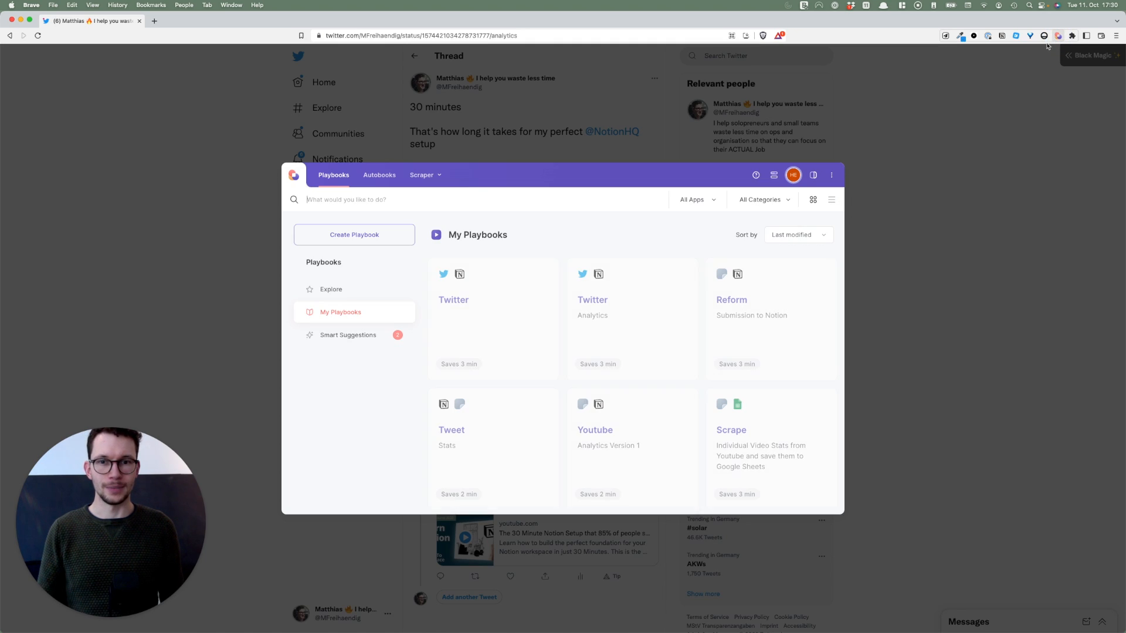
pyautogui.click(434, 175)
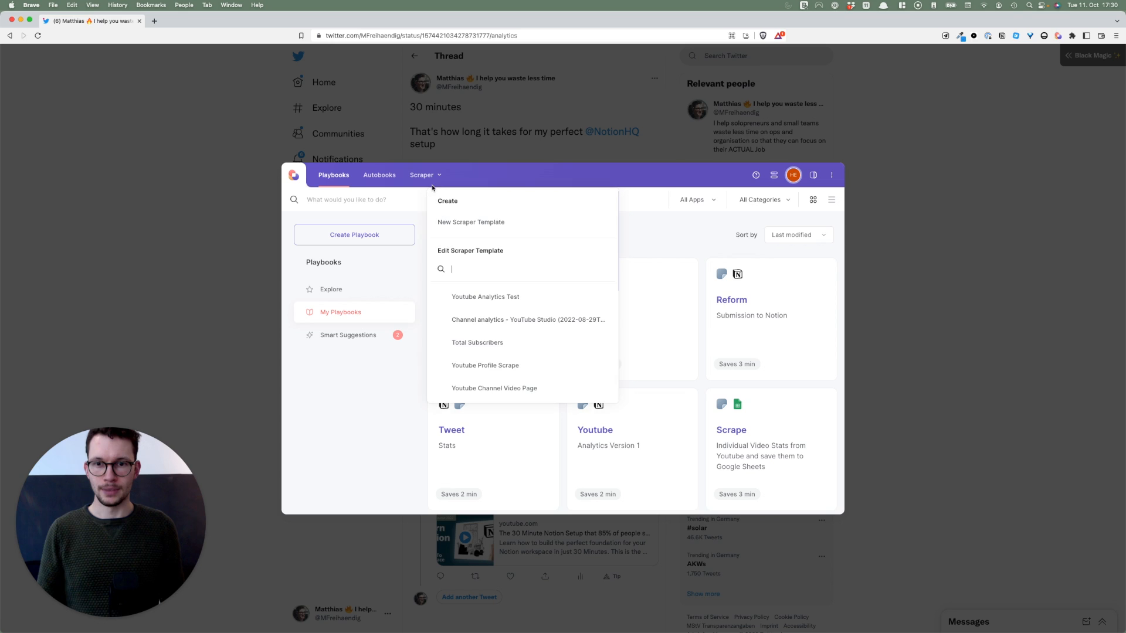
pyautogui.click(474, 226)
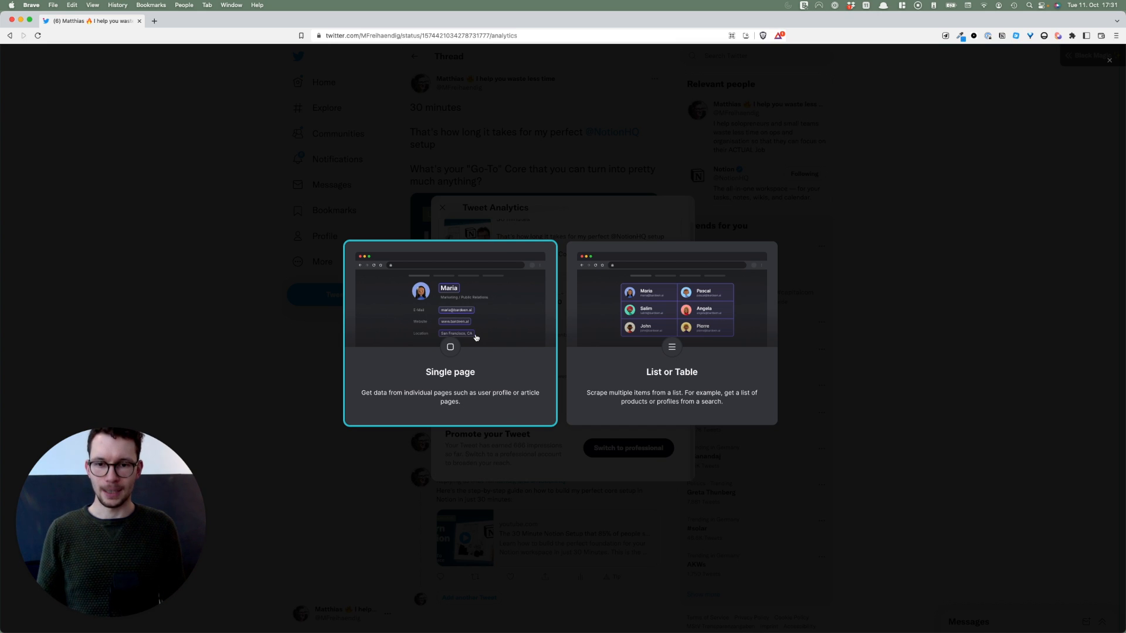
pyautogui.click(483, 316)
pyautogui.click(501, 344)
pyautogui.press('super+a')
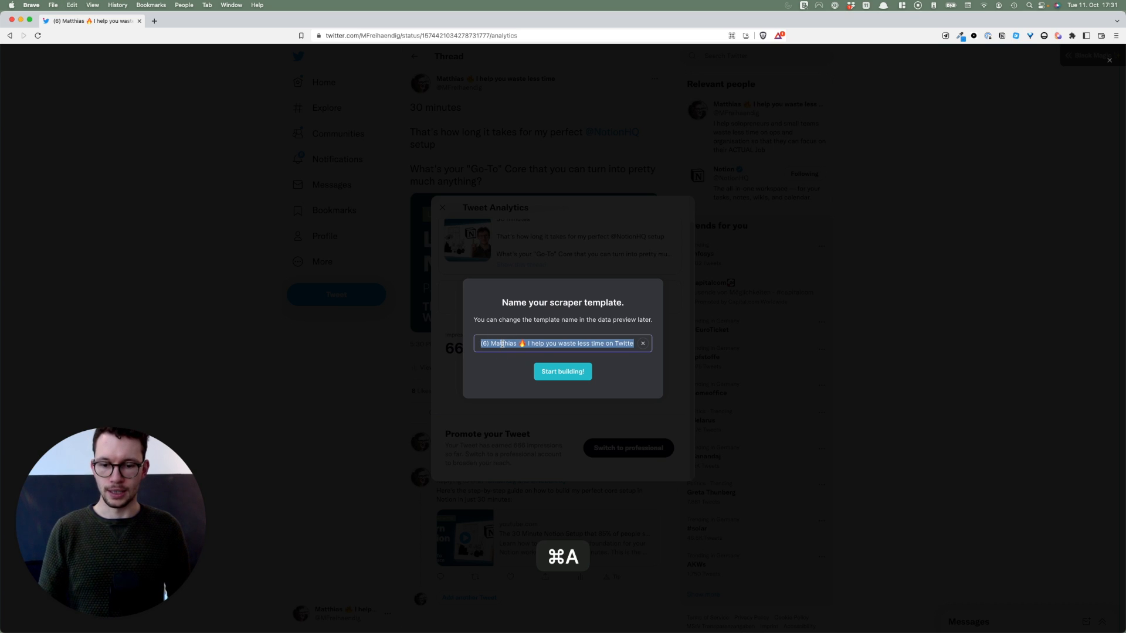
pyautogui.write('Tweet Stats')
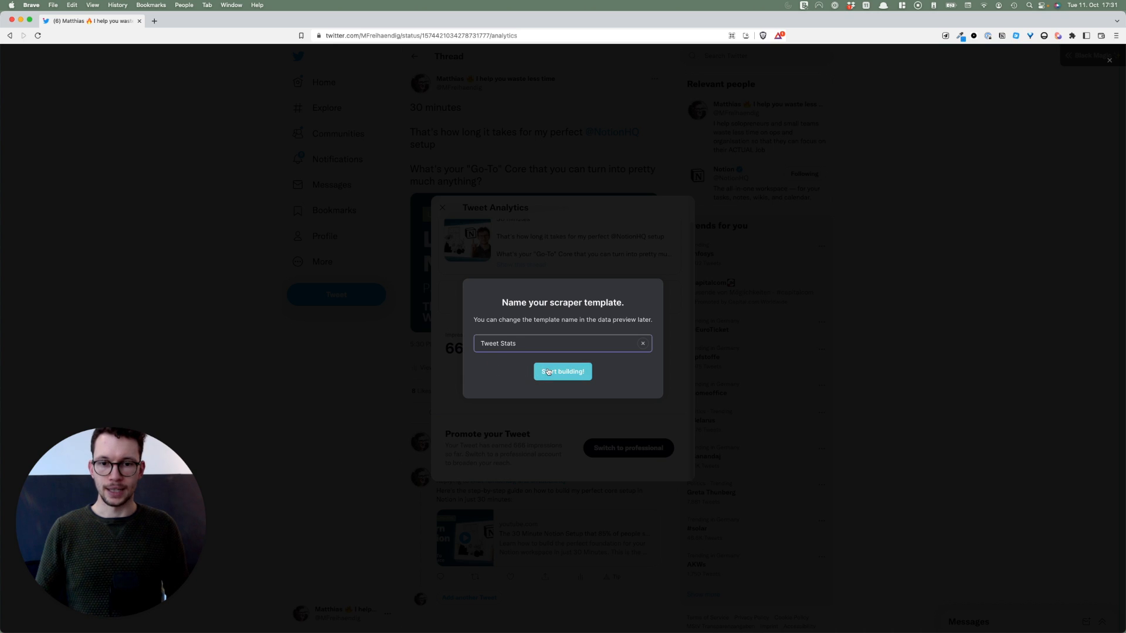
pyautogui.click(545, 373)
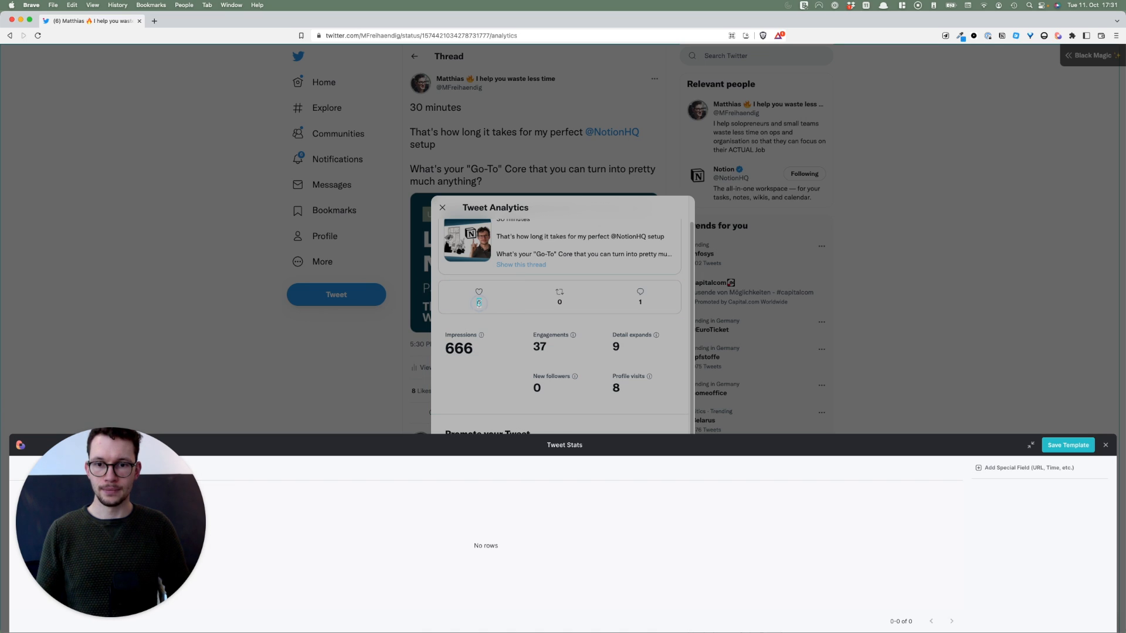
# Capture the tweet's like count in the scraper template as a text field named Likes
pyautogui.click(478, 302)
pyautogui.press('super+a')
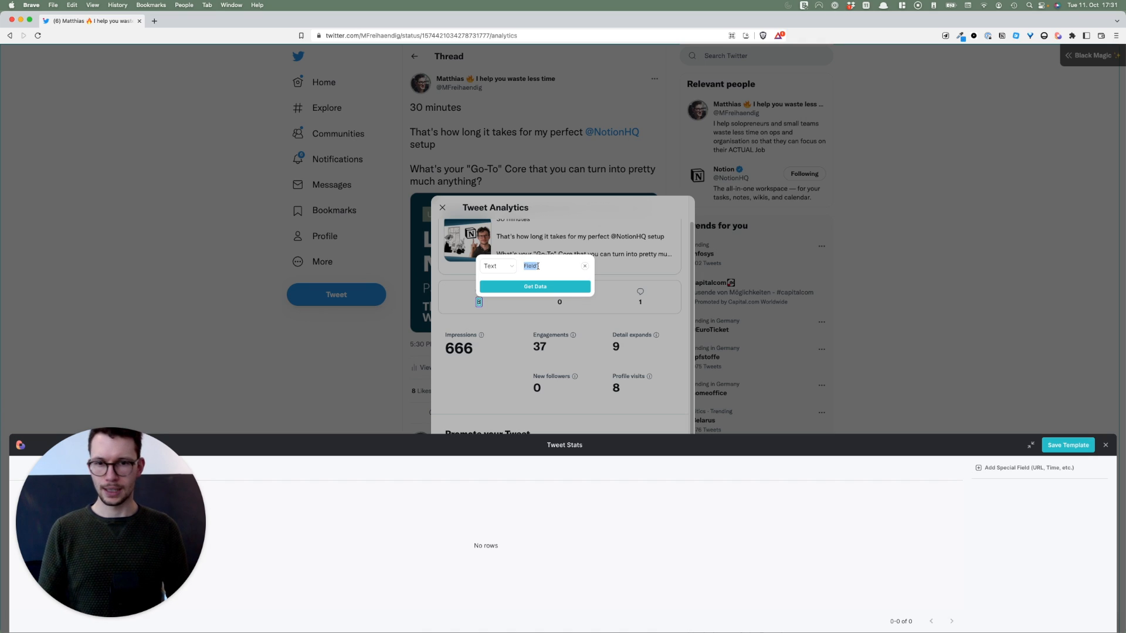
pyautogui.write('Likes')
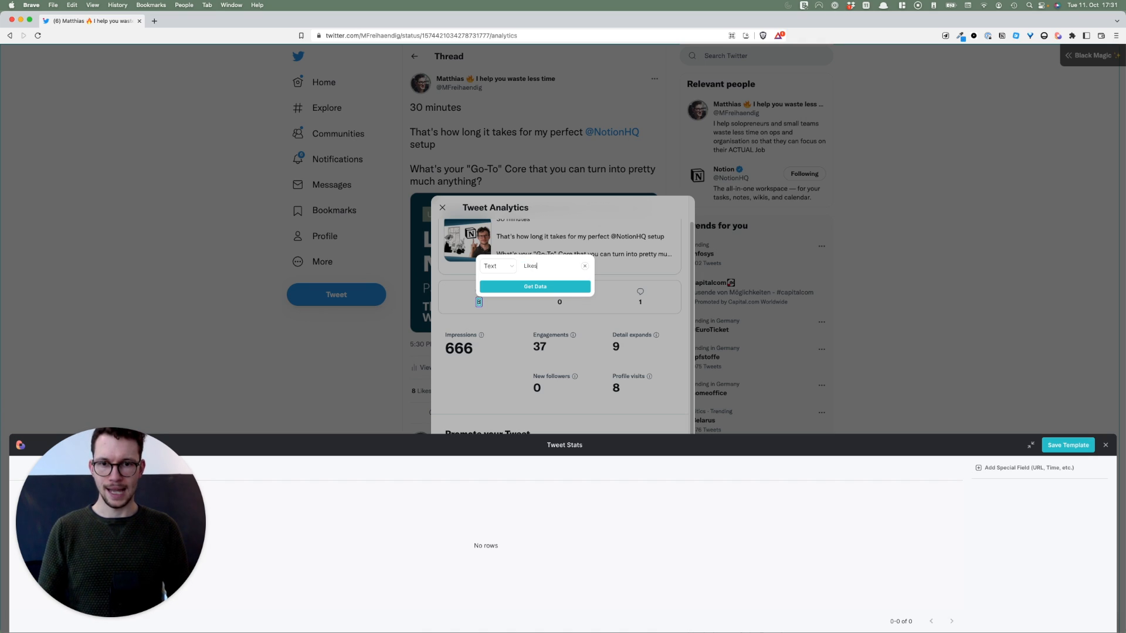
pyautogui.click(534, 287)
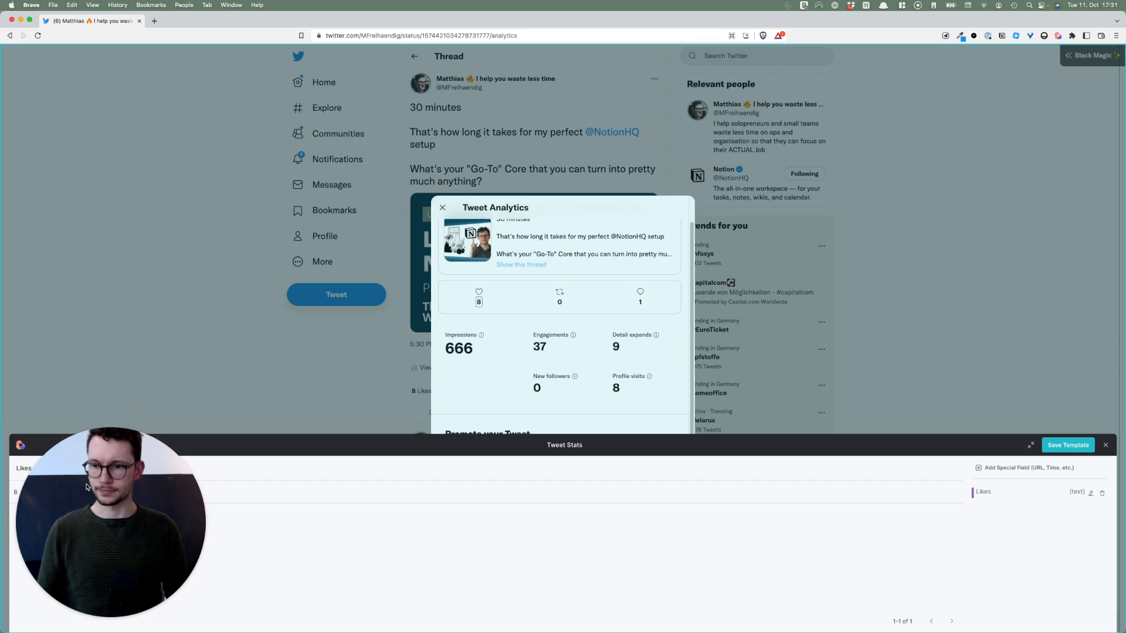
pyautogui.moveTo(86, 487); pyautogui.dragTo(104, 196)
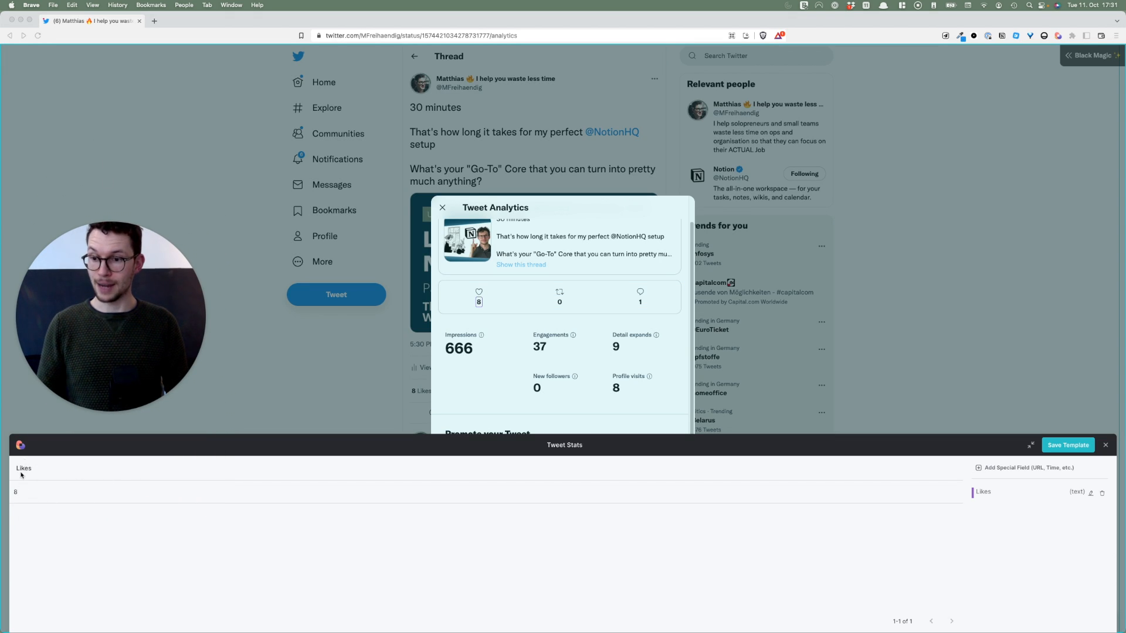
pyautogui.click(554, 219)
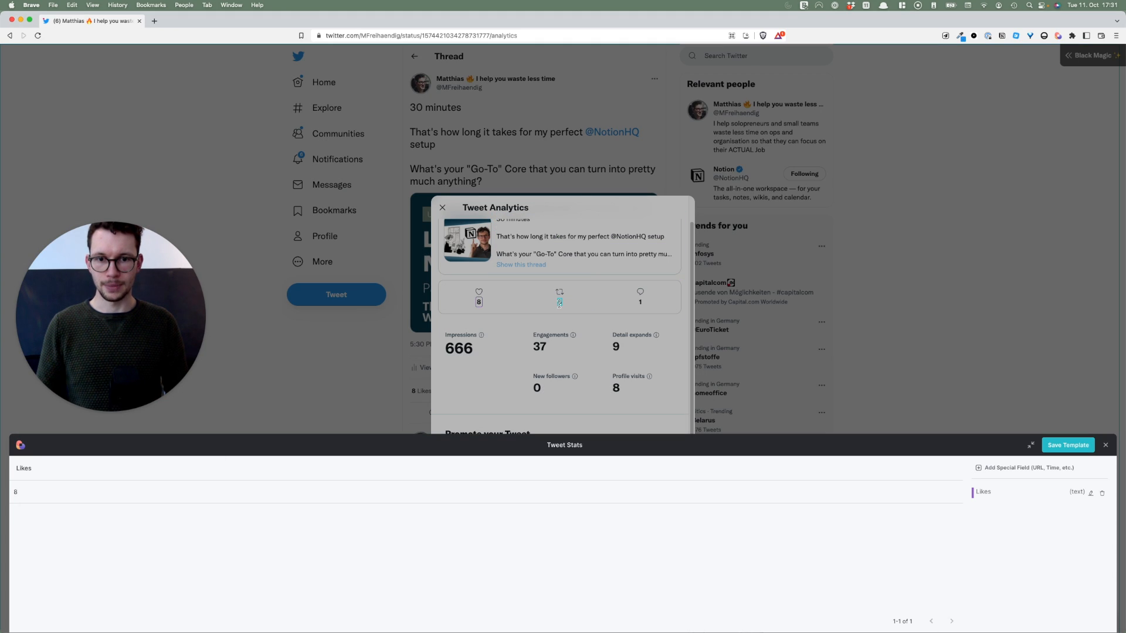
# Capture the tweet's retweet count in the scraper template as a text field named Retweets
pyautogui.click(559, 303)
pyautogui.press('super+a')
pyautogui.write('Retweets')
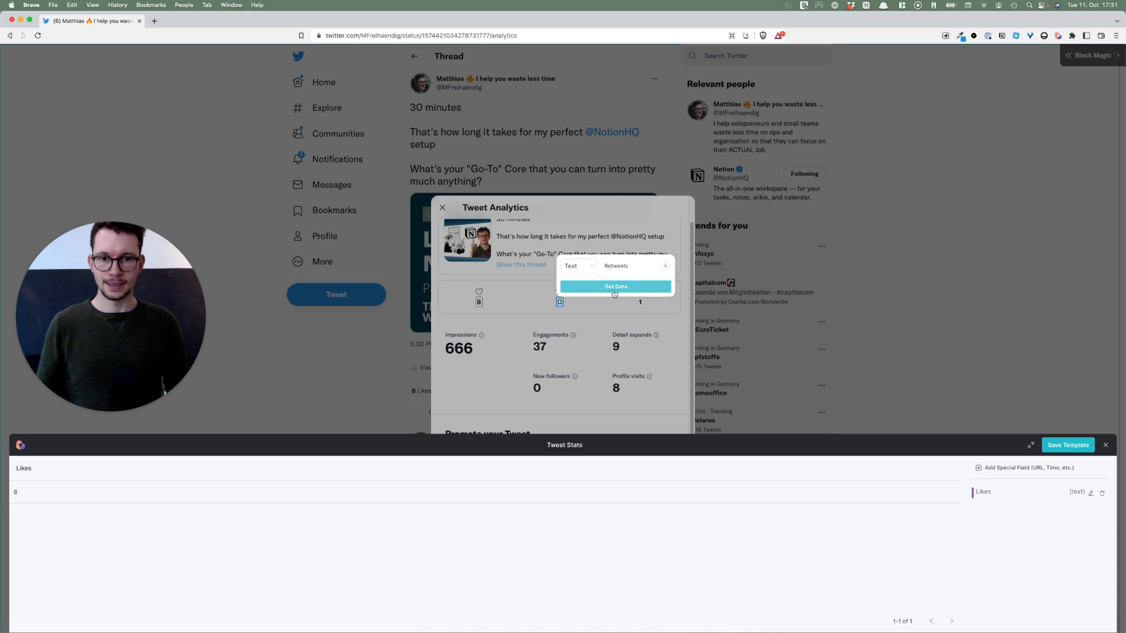
pyautogui.click(613, 290)
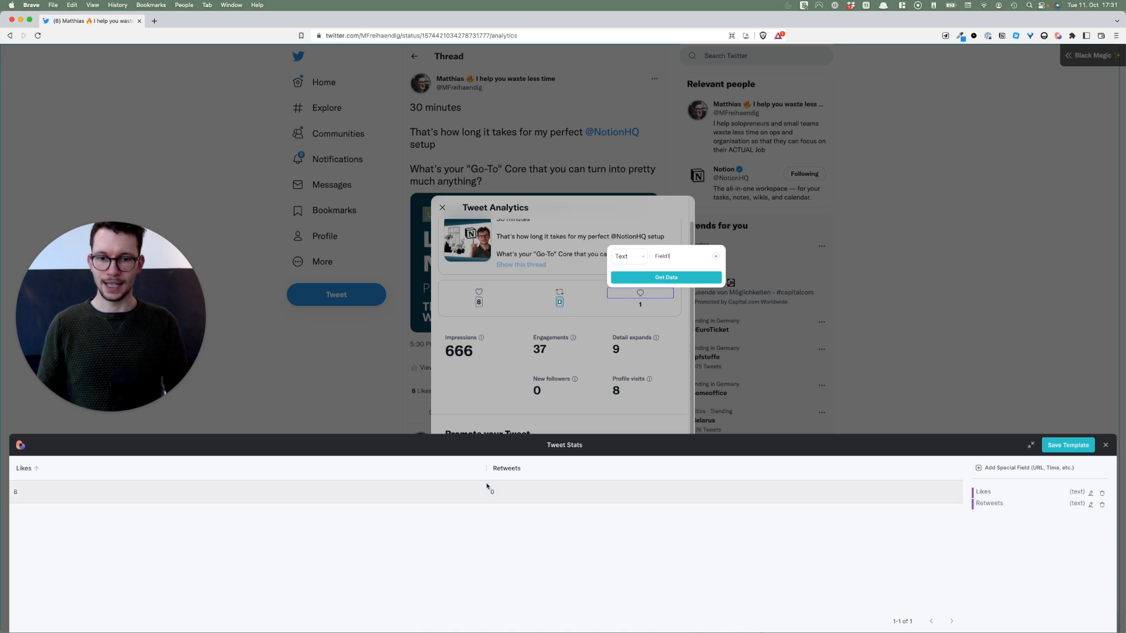
# Discard the pending extra field on the reply count and save the Tweet Stats template
pyautogui.click(556, 237)
pyautogui.scroll(1, 556, 237)
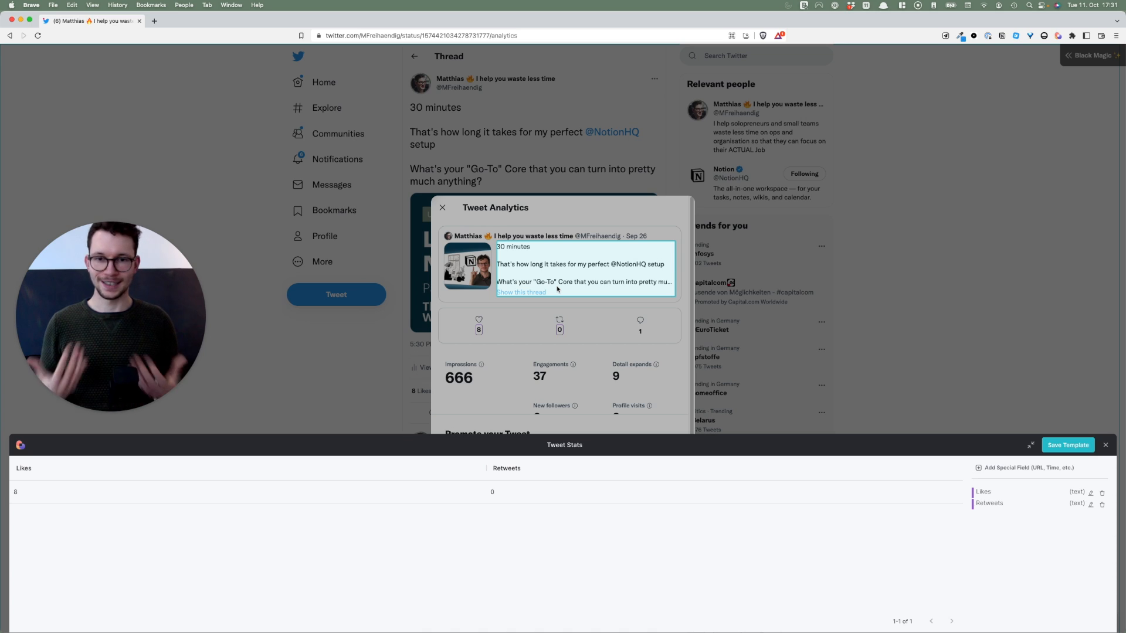
pyautogui.scroll(-1, 561, 293)
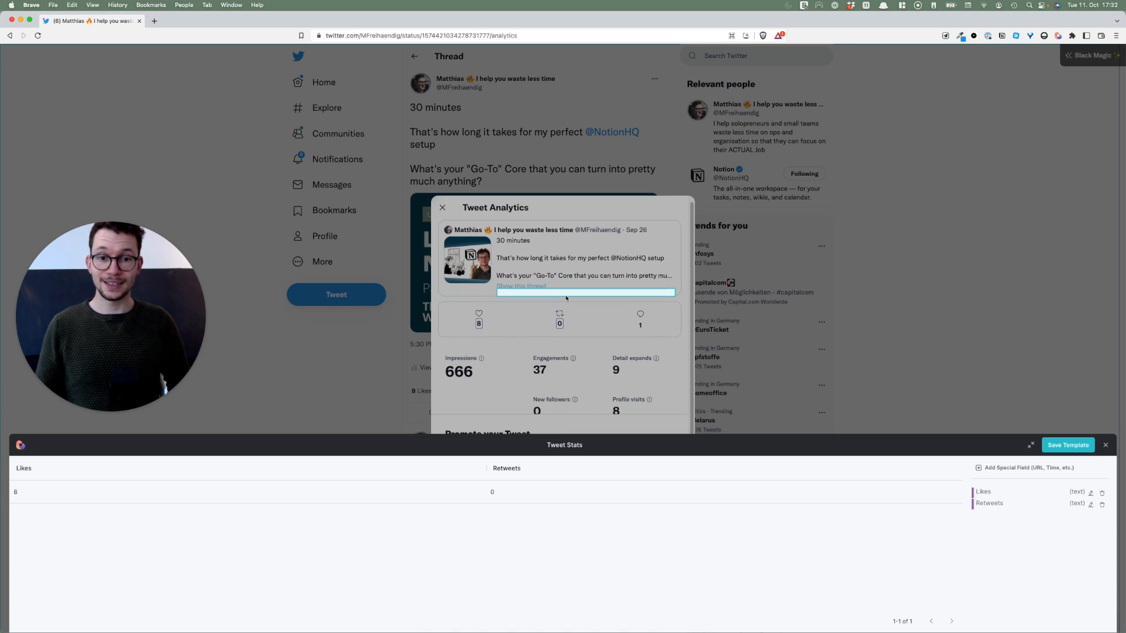
pyautogui.scroll(-1, 567, 298)
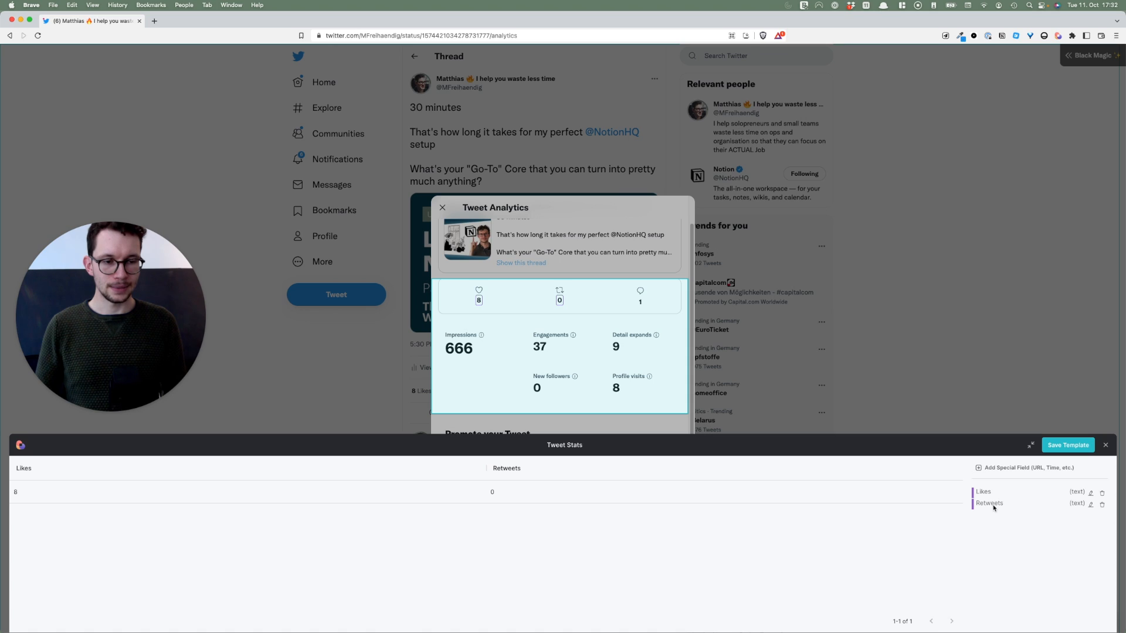
pyautogui.click(1066, 446)
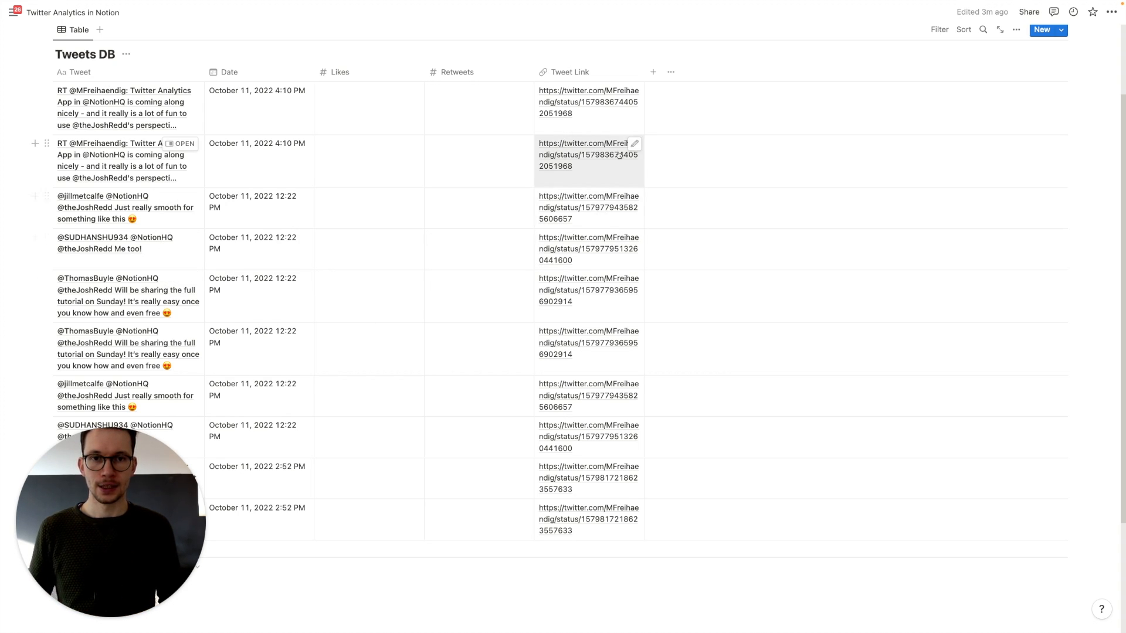
# In Notion's Tweets DB, add a checkbox property named "Stats Collected?" and narrow its column
pyautogui.click(652, 71)
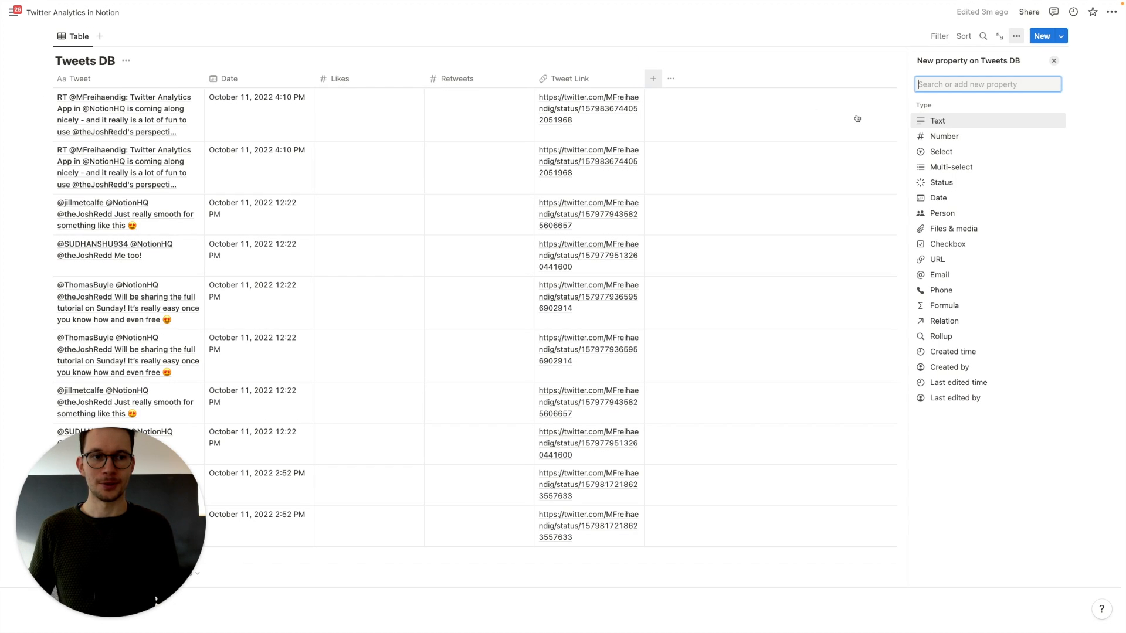
pyautogui.click(945, 244)
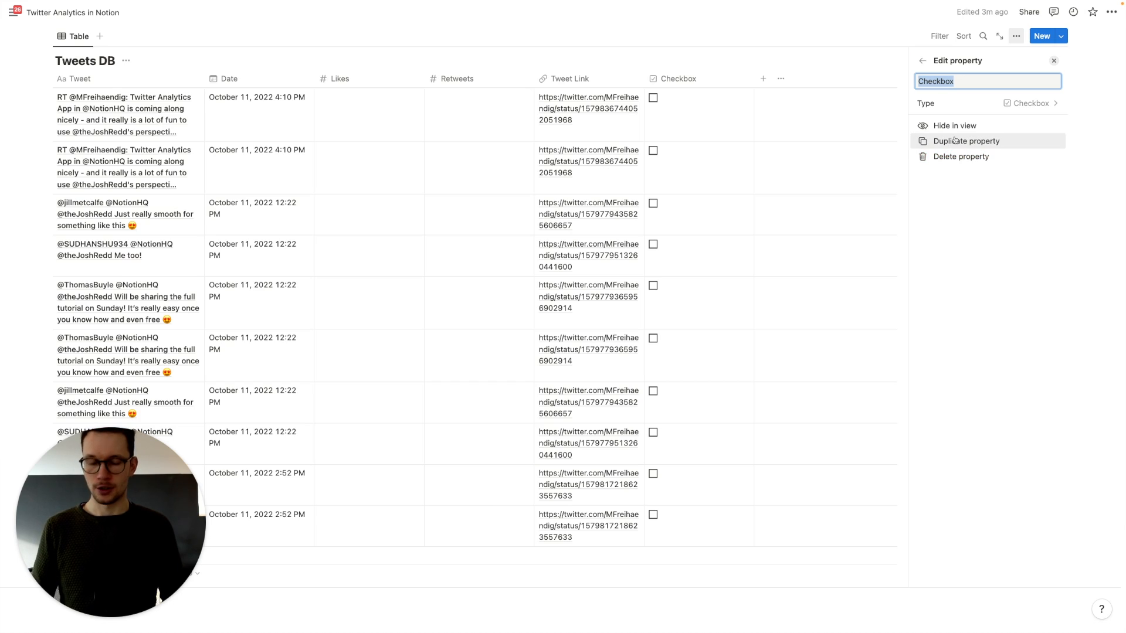
pyautogui.write('Stats Collected?')
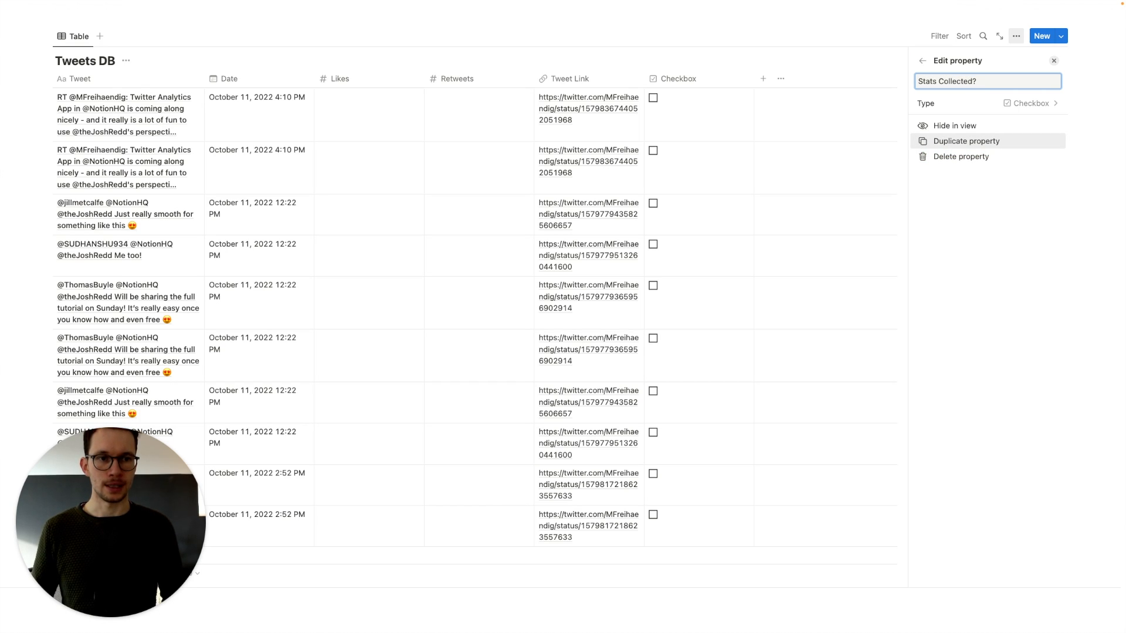
pyautogui.click(867, 35)
pyautogui.moveTo(754, 79); pyautogui.dragTo(728, 80)
# Add a checkbox property named "Ready for Stats?" to Tweets DB and adjust its column width
pyautogui.click(739, 83)
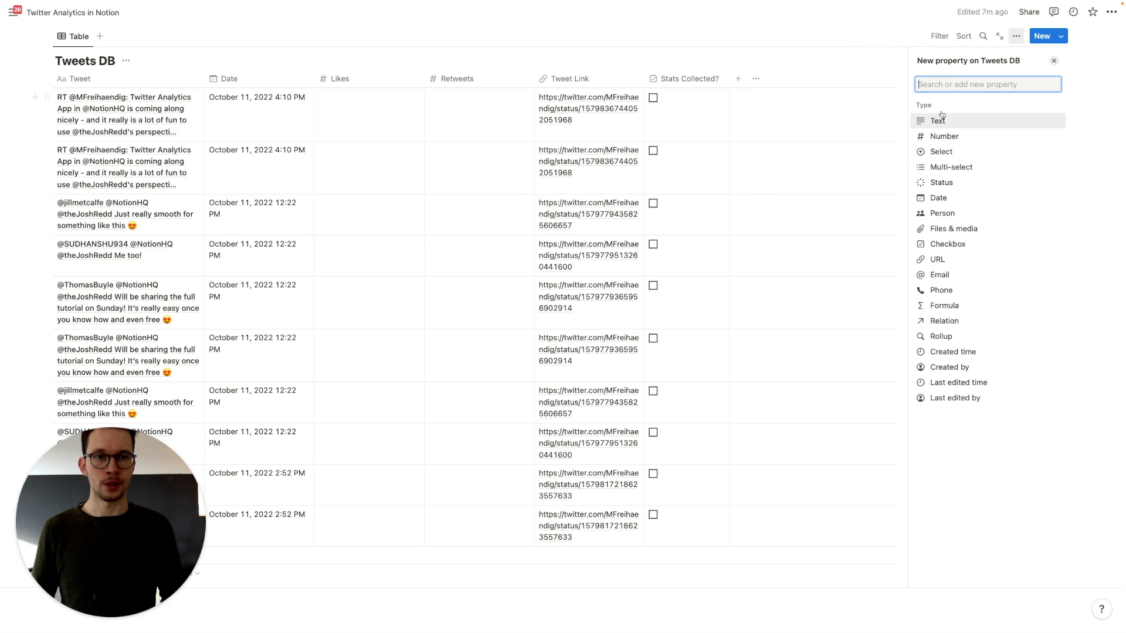
pyautogui.click(937, 249)
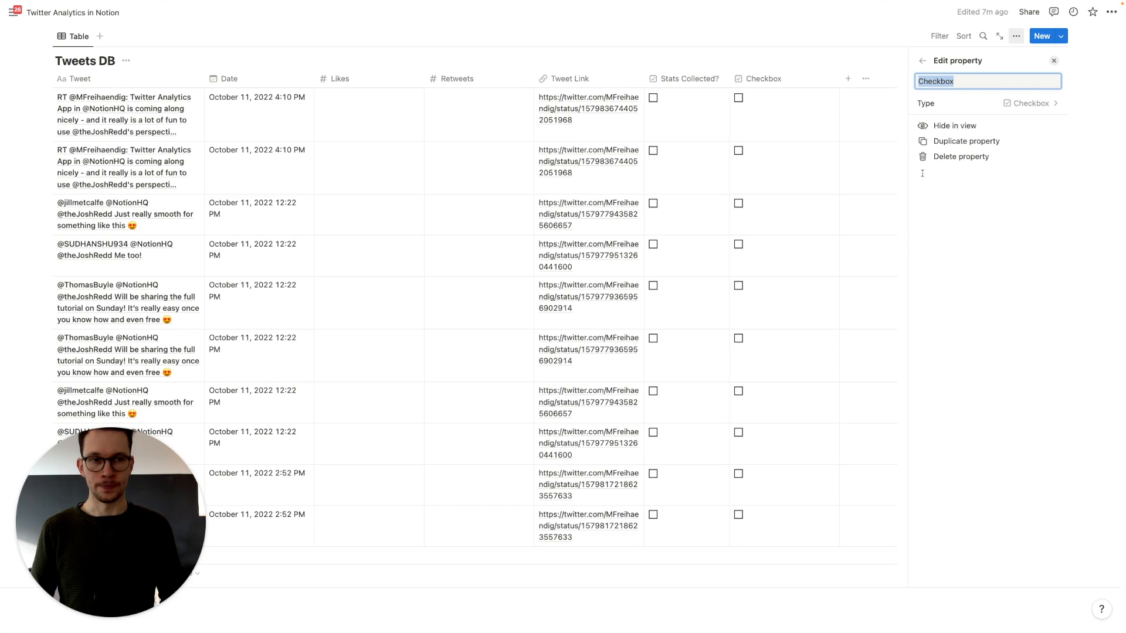
pyautogui.write('Ready for Stats?')
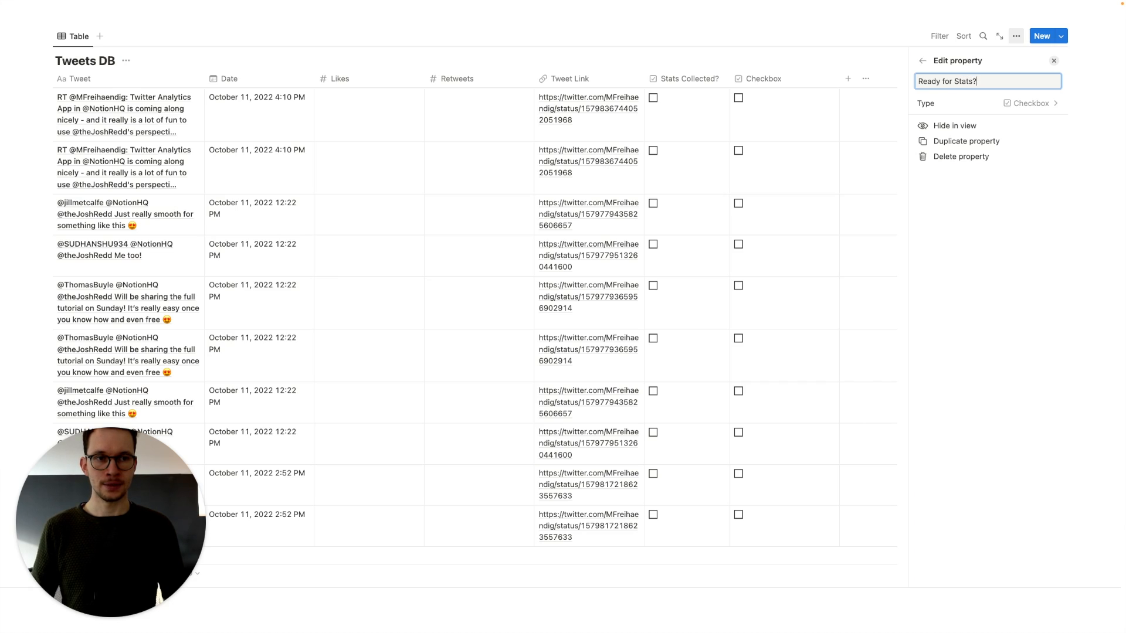
pyautogui.press('Return')
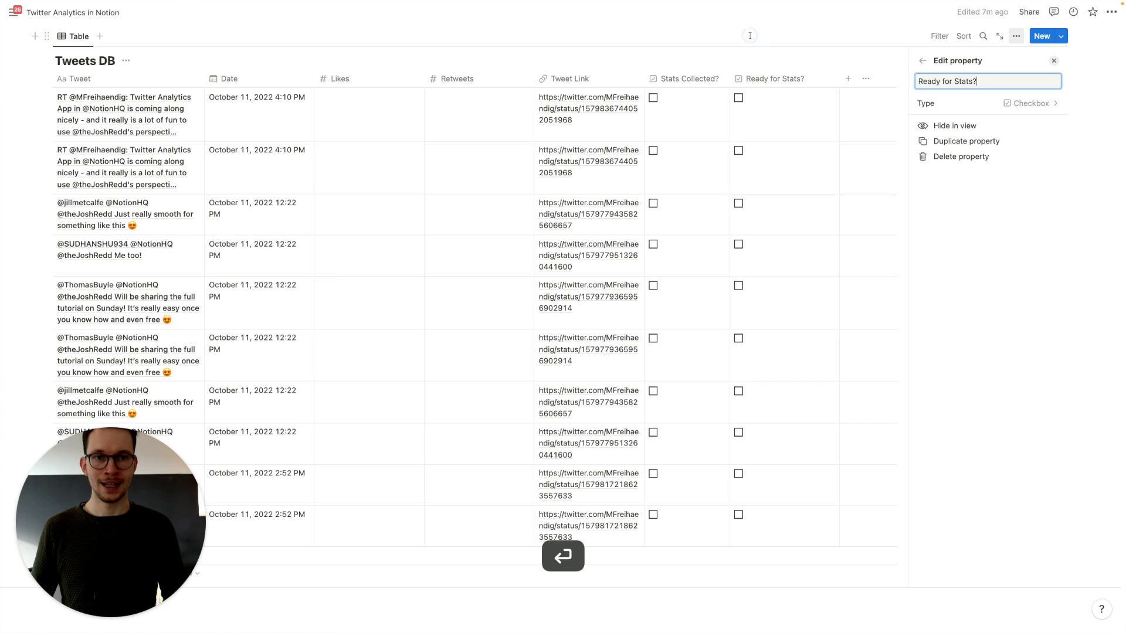
pyautogui.moveTo(839, 80); pyautogui.dragTo(822, 93)
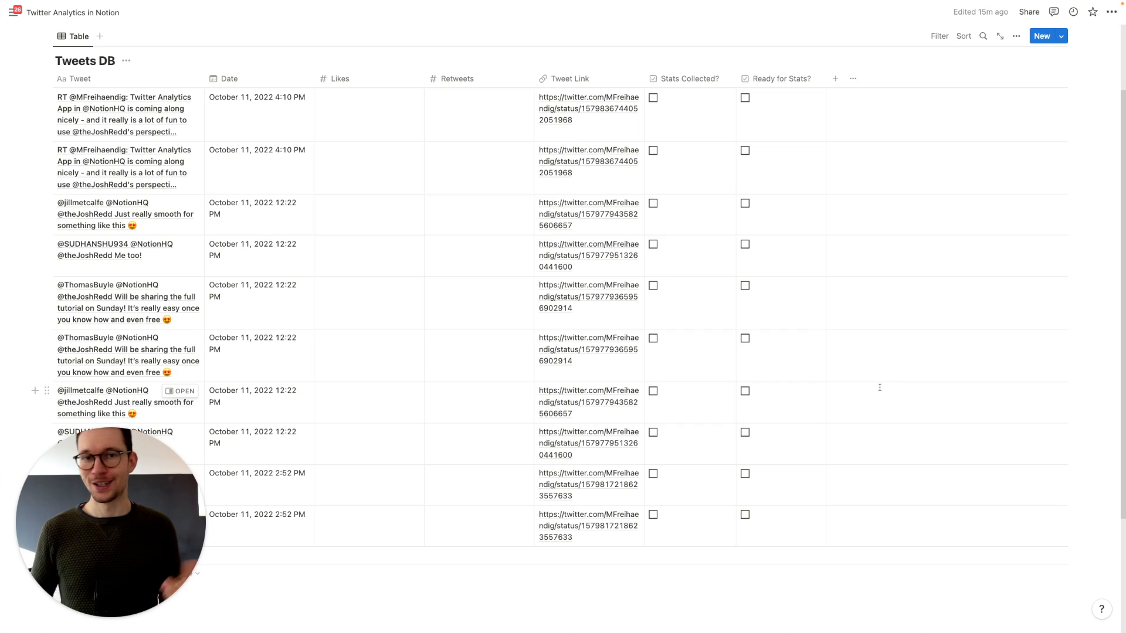
# Add a formula property named "Helper Formula" to Tweets DB
pyautogui.click(835, 80)
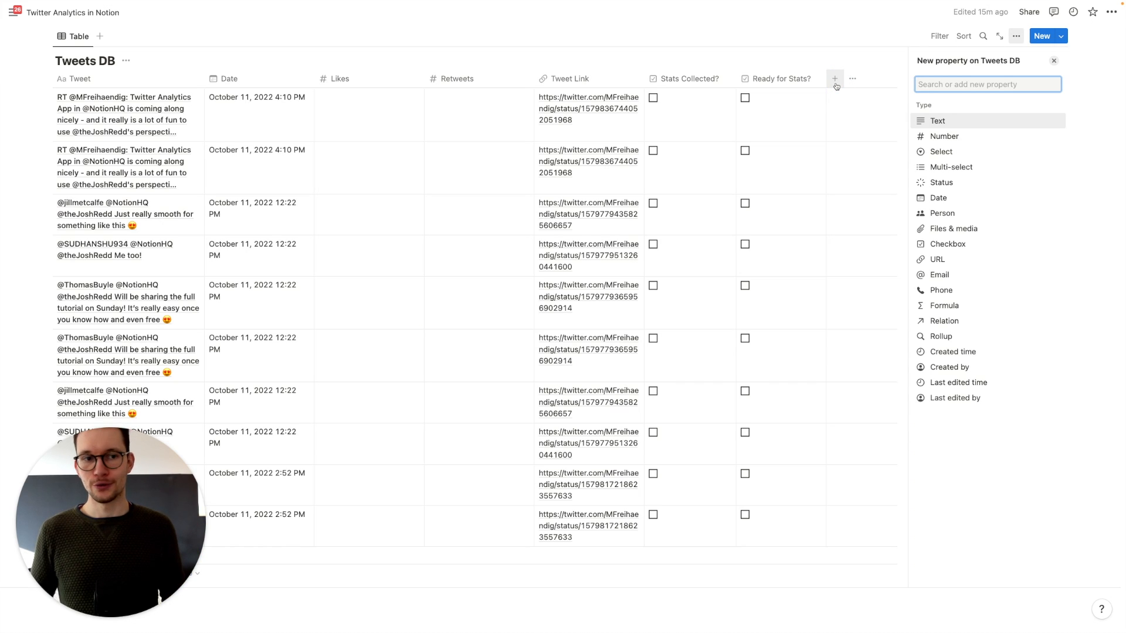
pyautogui.click(953, 305)
pyautogui.write('Helper Formu')
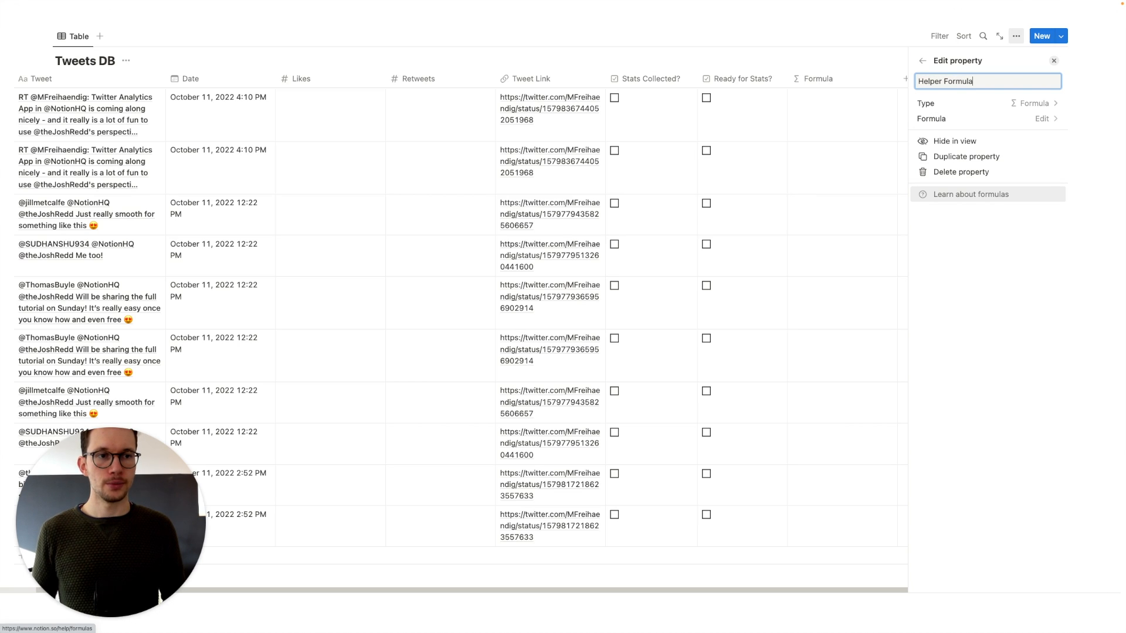
pyautogui.write('la')
# Set Helper Formula to if(prop("Stats Collected?")==true,false,true) and test it with the first tweet's Stats Collected? checkbox
pyautogui.click(967, 118)
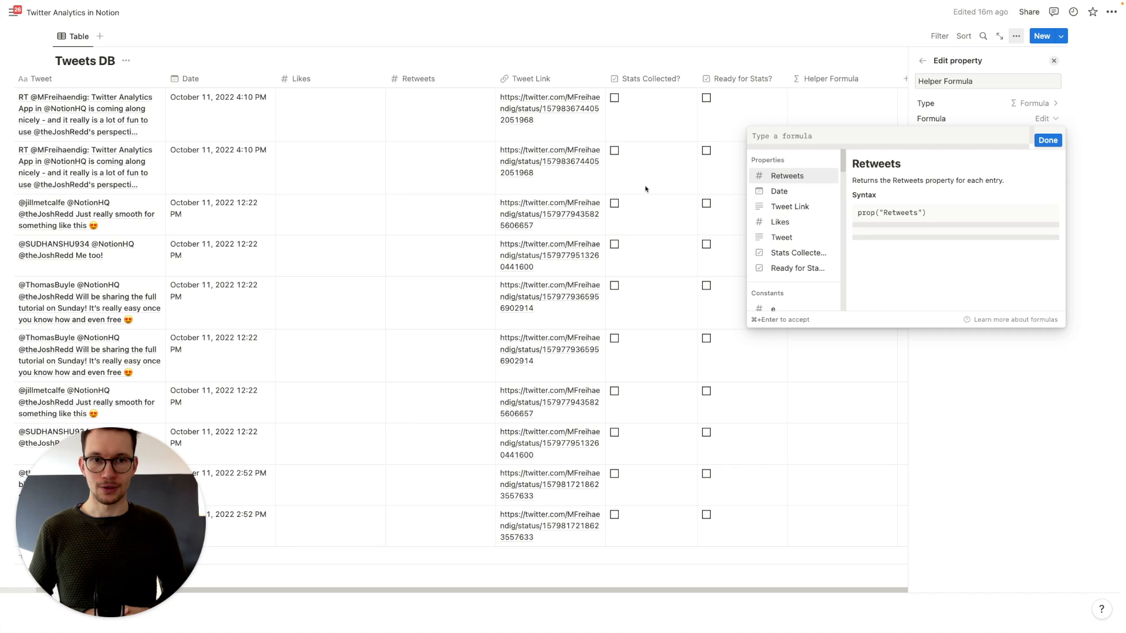
pyautogui.write('if(')
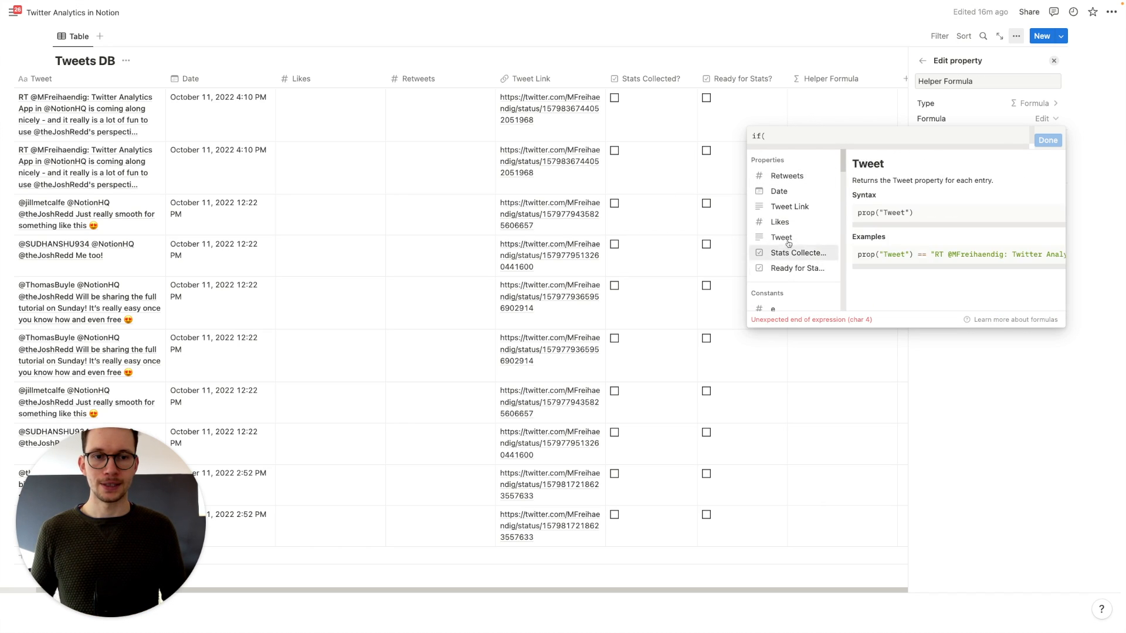
pyautogui.click(792, 255)
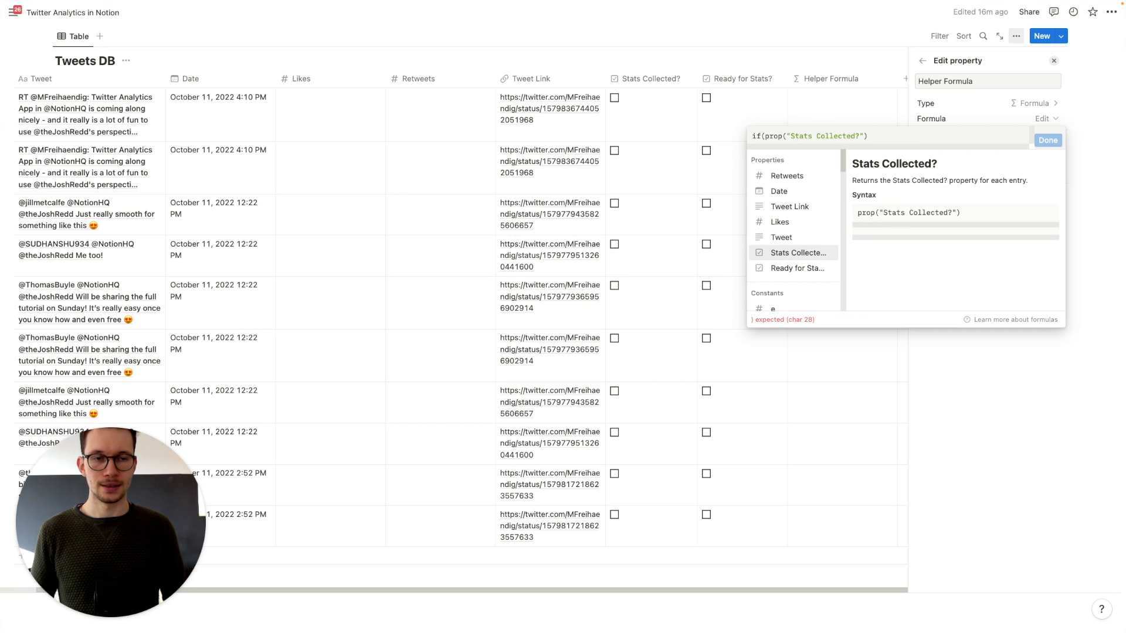
pyautogui.write('==true,fasl')
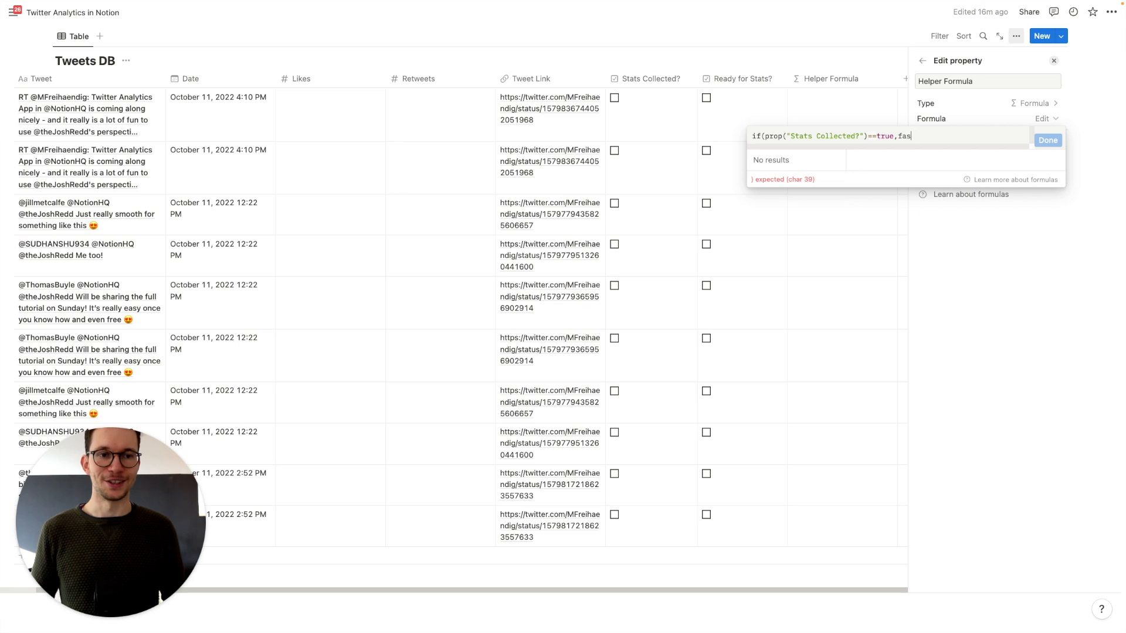
pyautogui.press('BackSpace')
pyautogui.press('BackSpace')
pyautogui.write('lse')
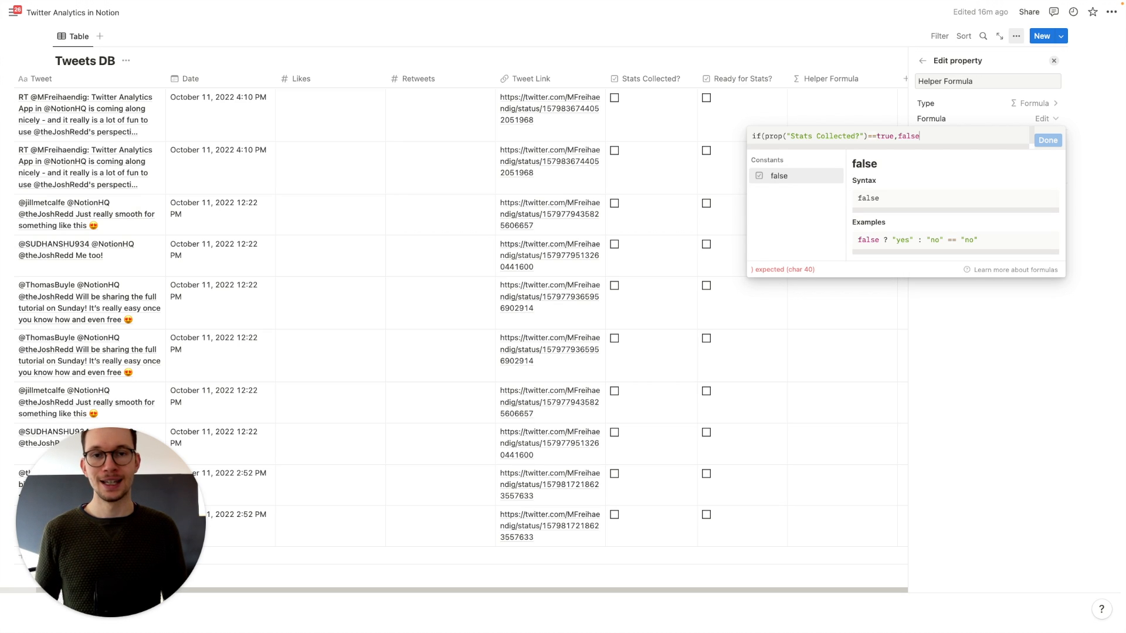
pyautogui.write(',true')
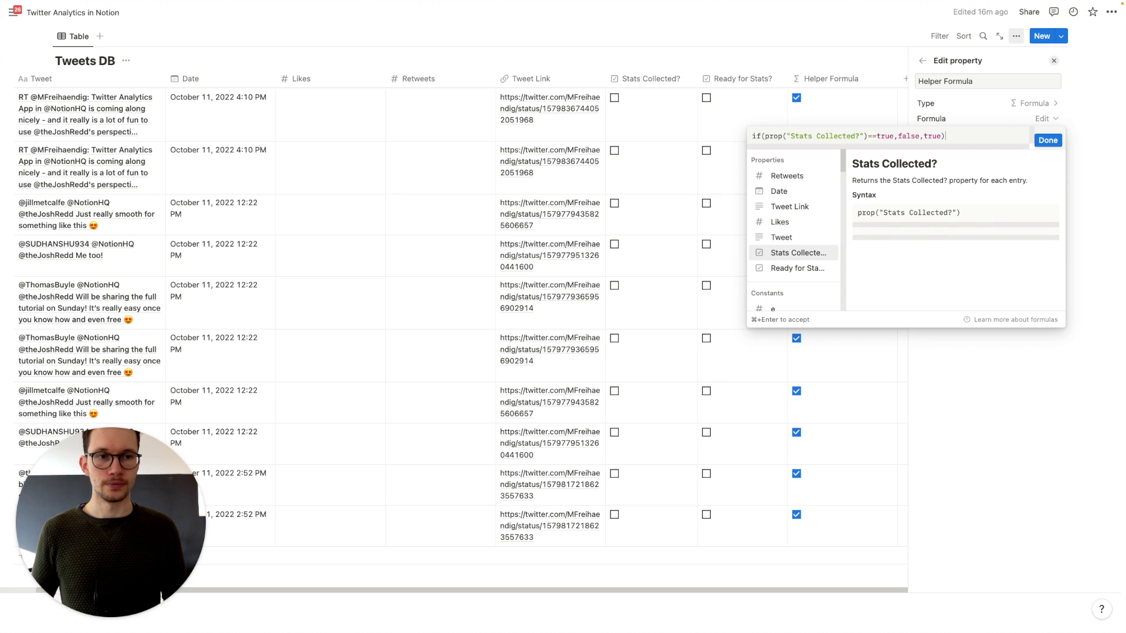
pyautogui.click(1047, 140)
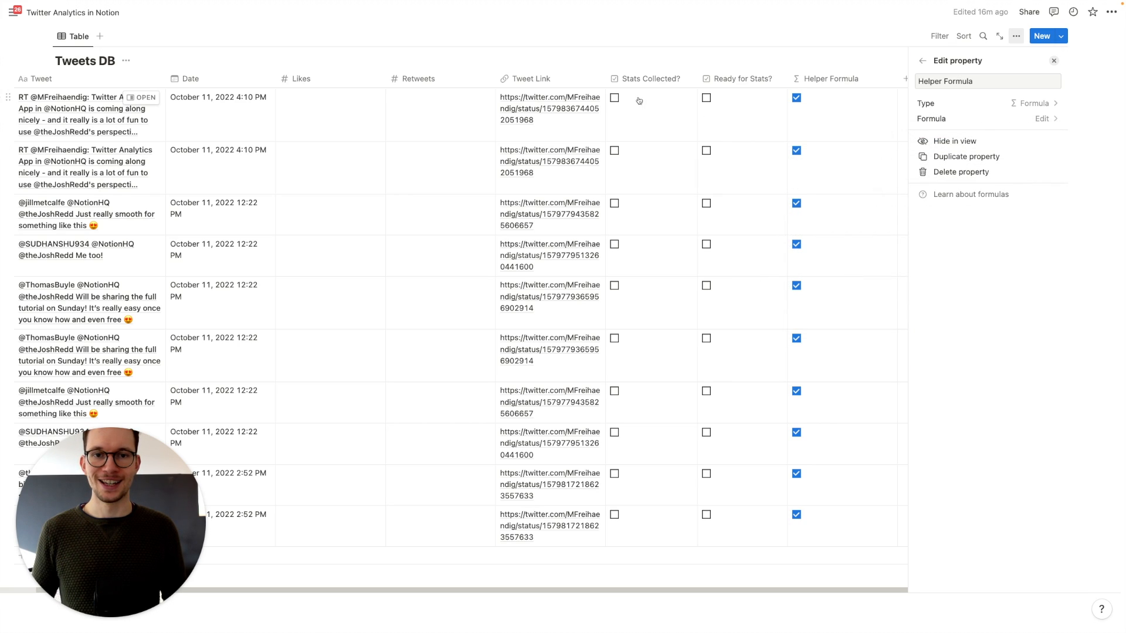
pyautogui.click(615, 98)
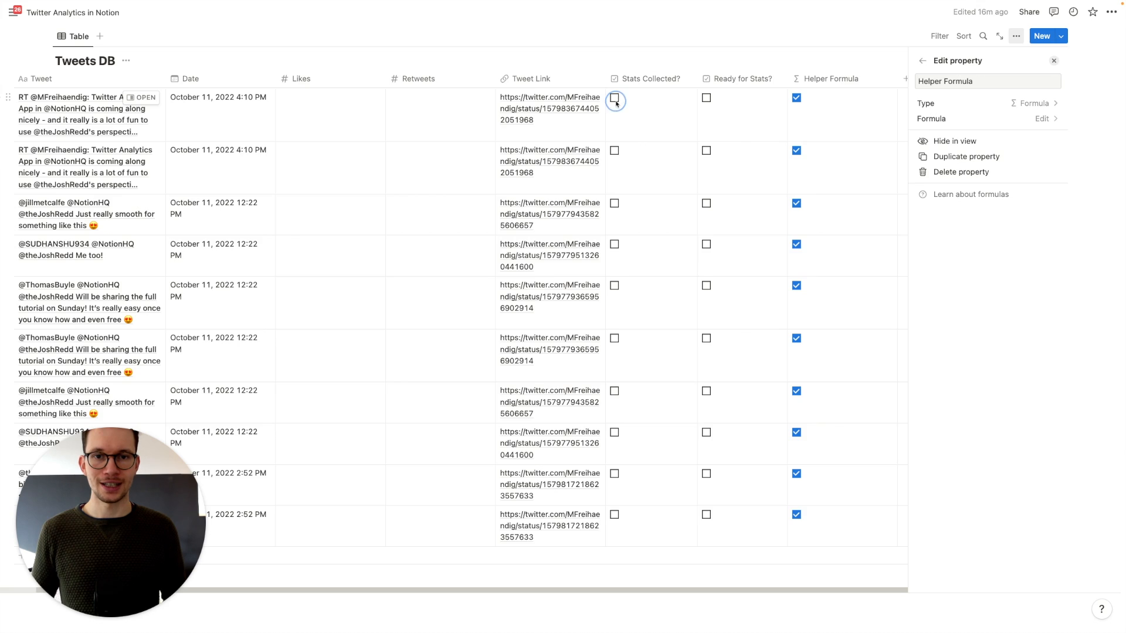
# In Helper Formula, replace the final true with dateAdd(prop("Date"),3,"days")<=now() and save the formula
pyautogui.click(653, 98)
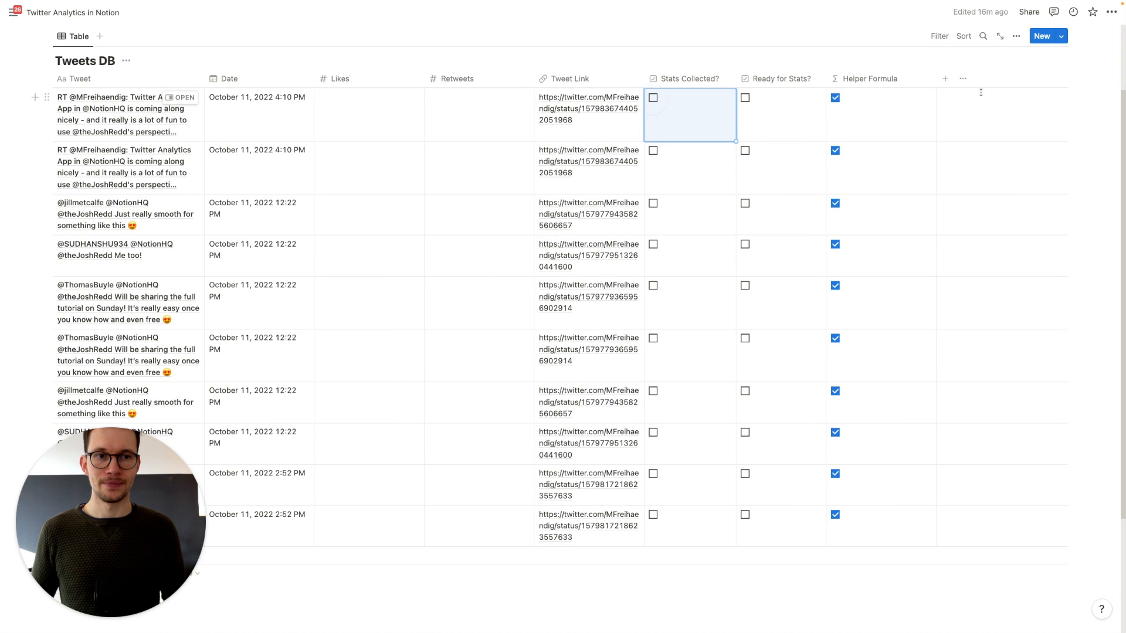
pyautogui.click(893, 115)
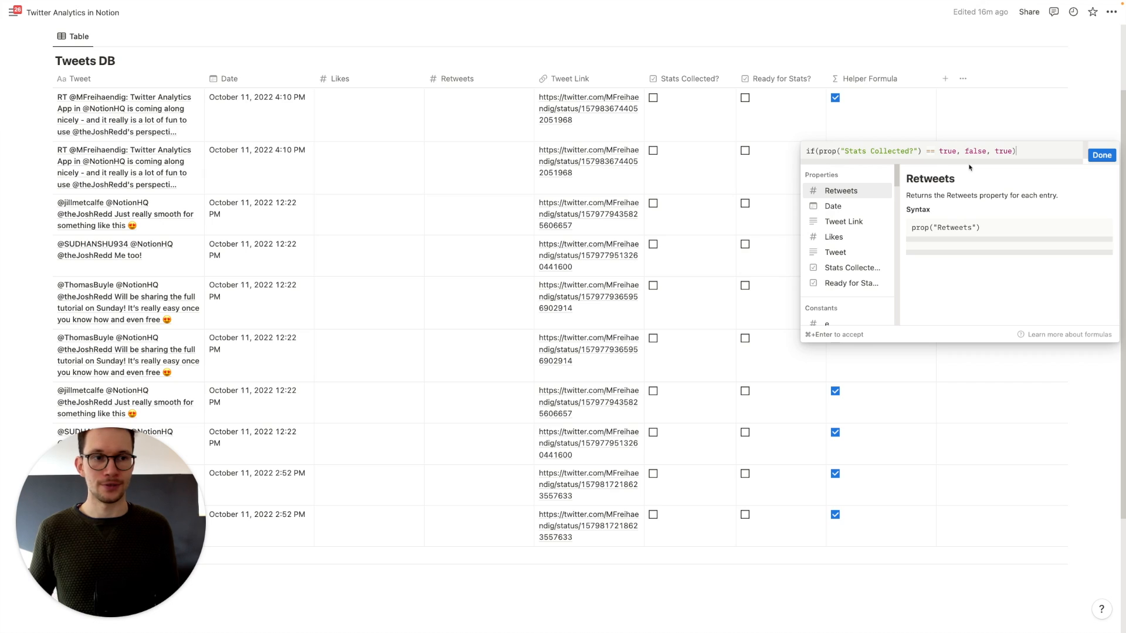
pyautogui.doubleClick(1003, 152)
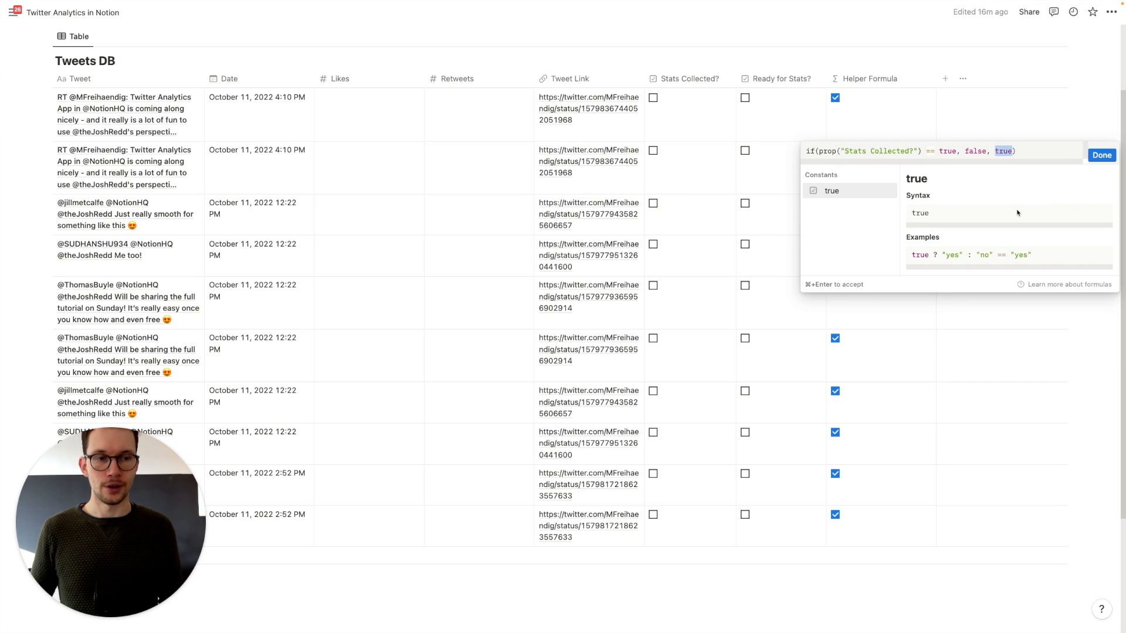
pyautogui.write('dateAdd(')
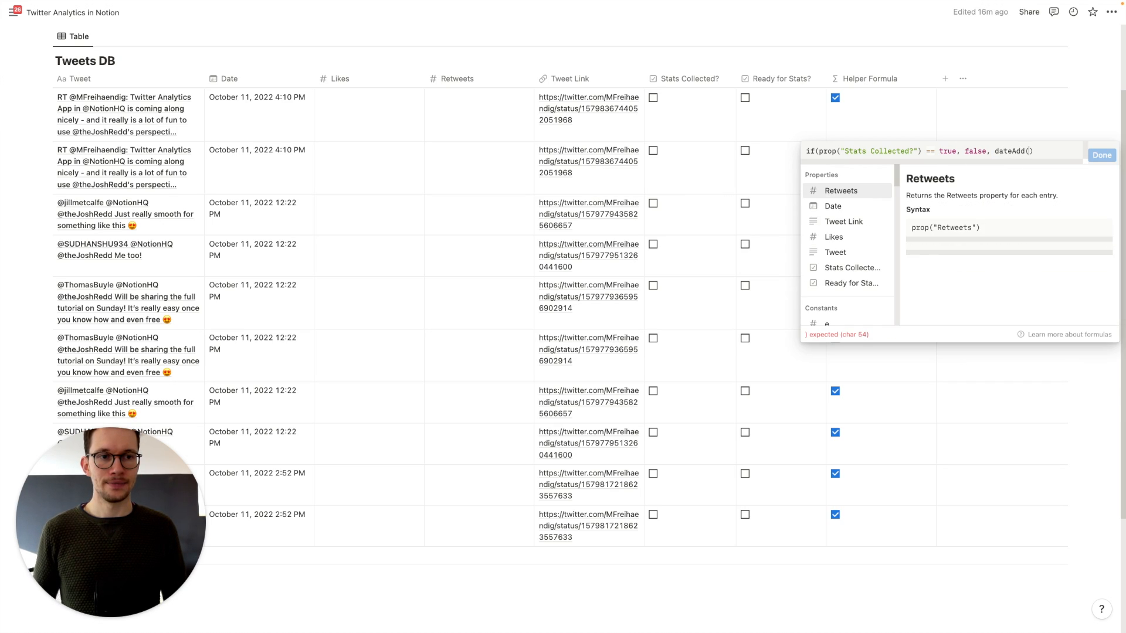
pyautogui.click(840, 209)
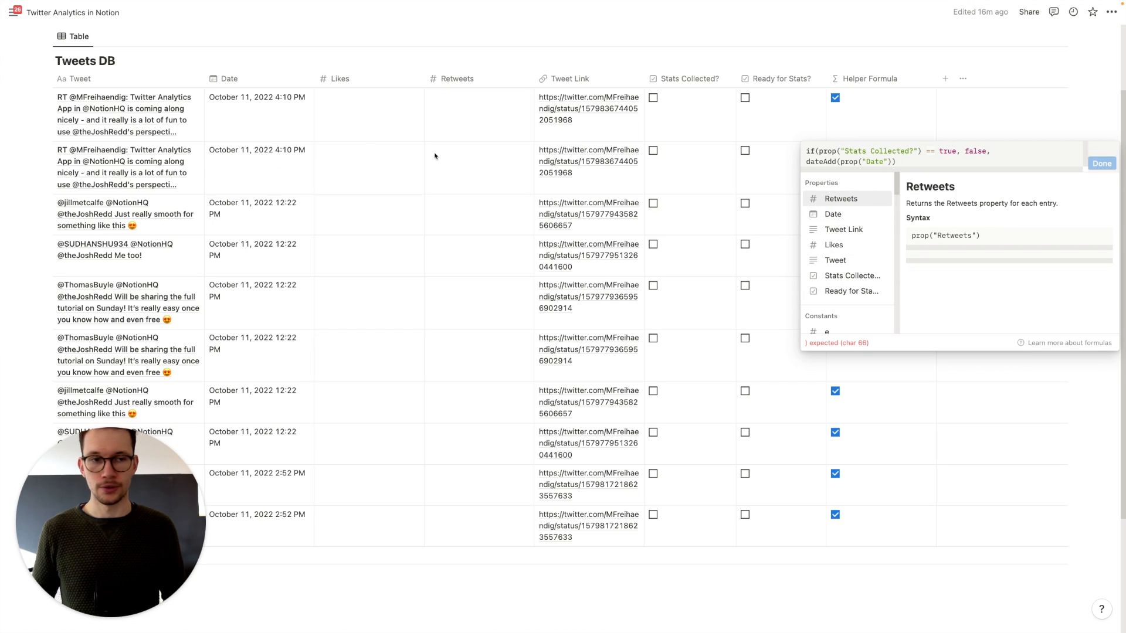
pyautogui.write(',3,')
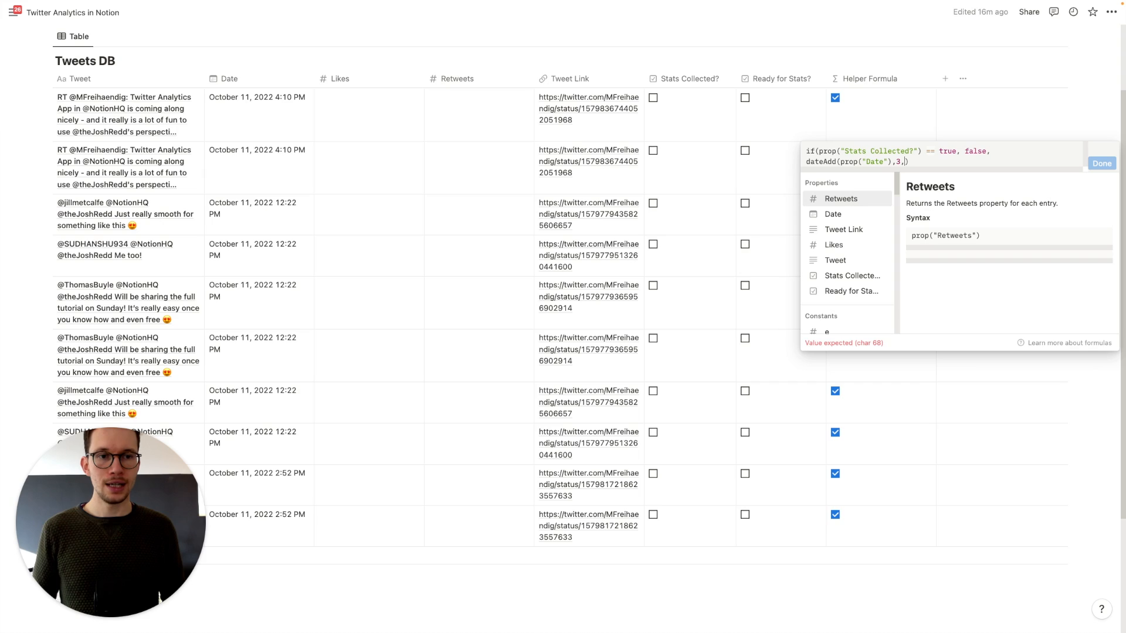
pyautogui.write('"days"')
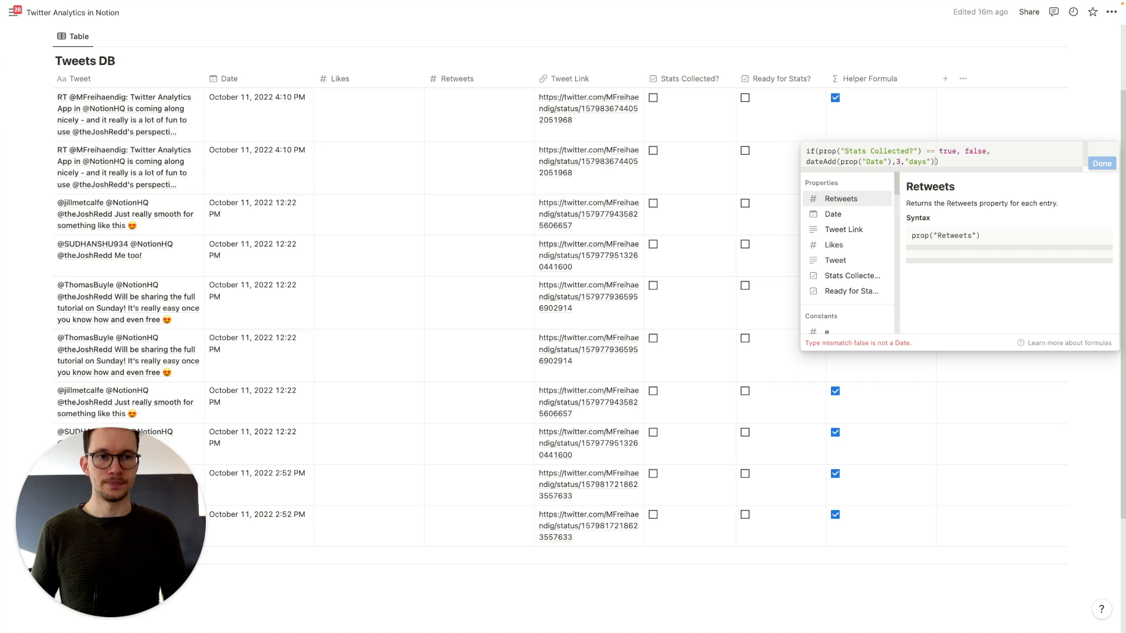
pyautogui.press('Right')
pyautogui.write('<=')
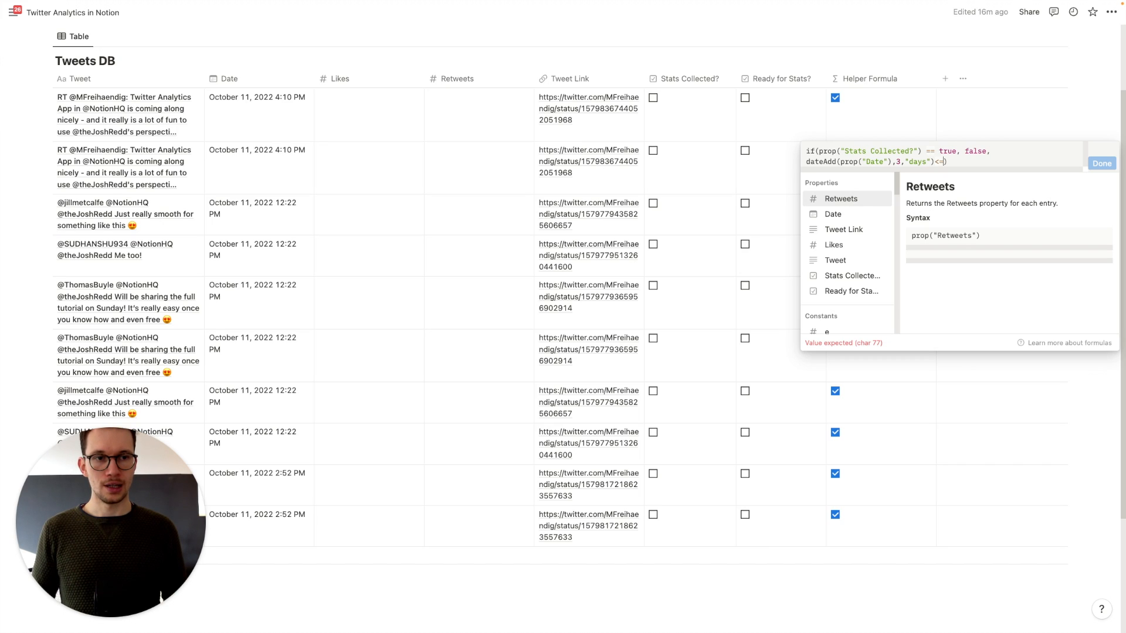
pyautogui.write('now()')
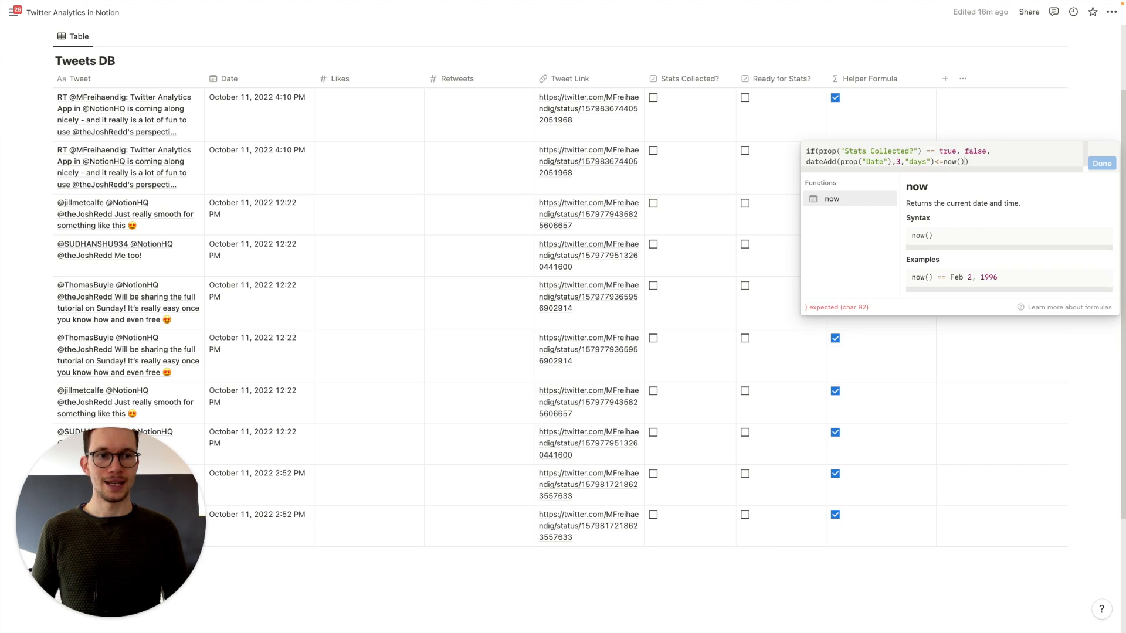
pyautogui.write(')')
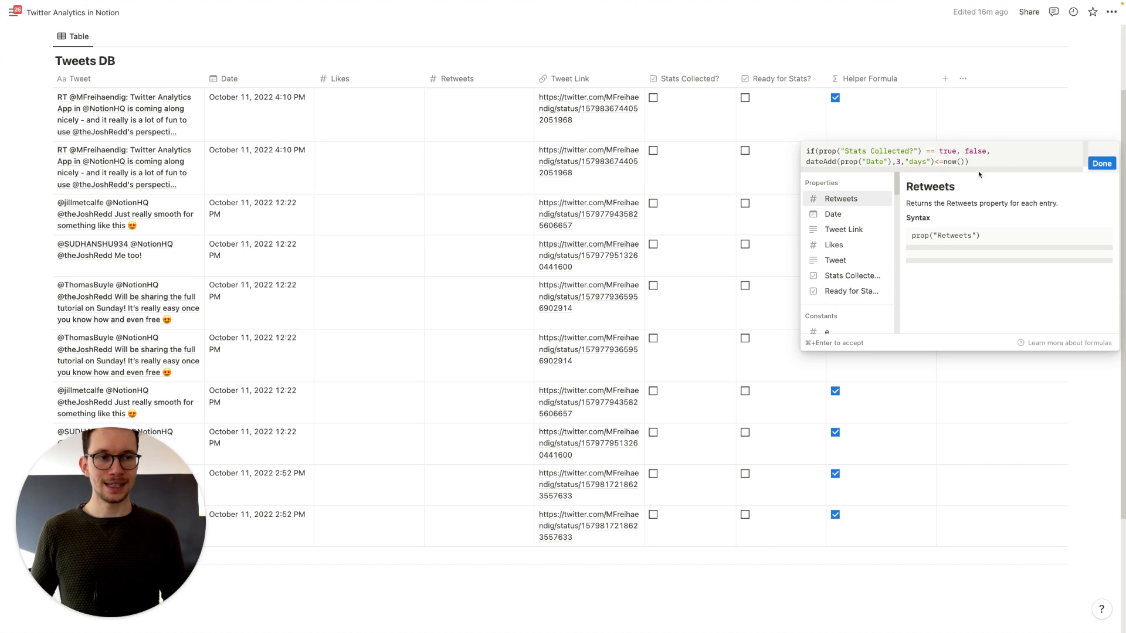
pyautogui.click(1101, 164)
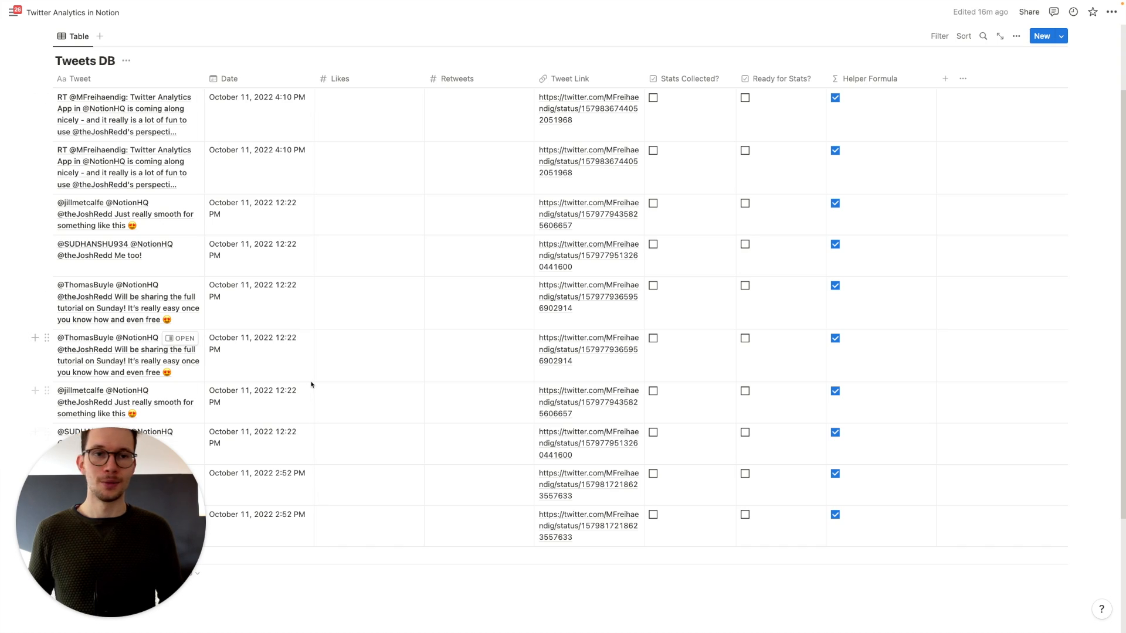
# Test Helper Formula by setting the first tweet's date to October 13 and October 12, 2022, and restore it to October 11
pyautogui.click(264, 120)
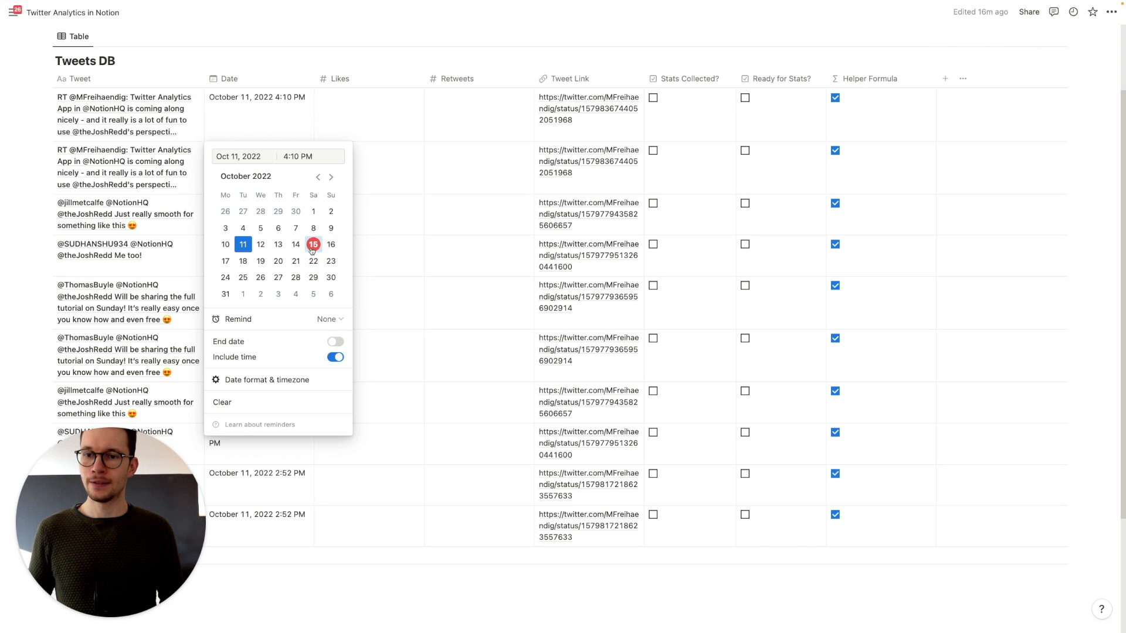
pyautogui.click(278, 244)
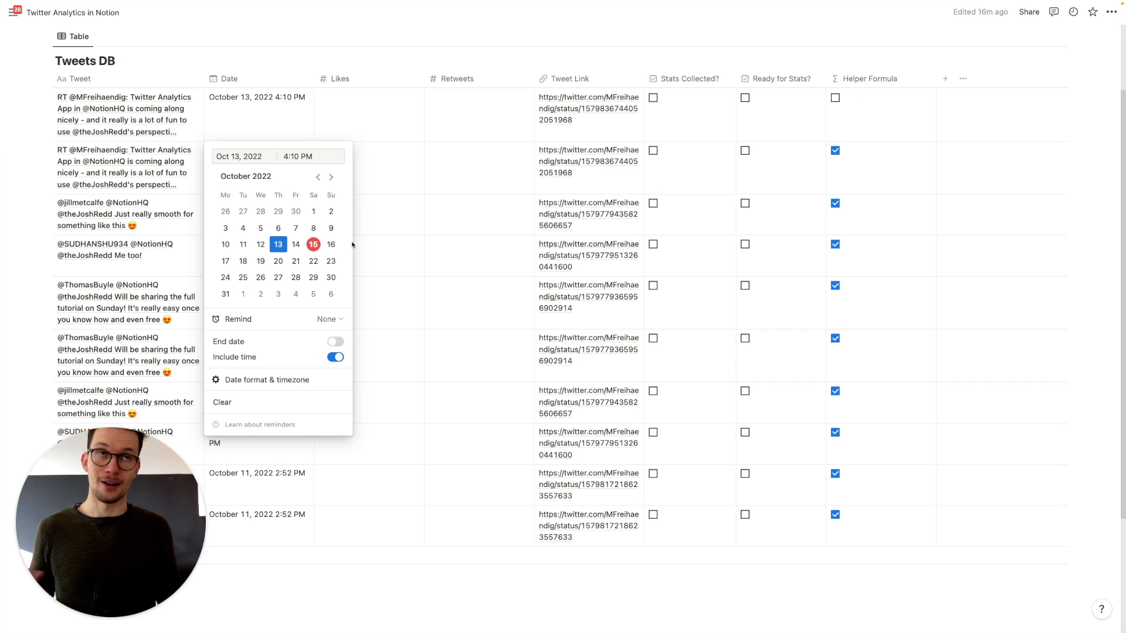
pyautogui.click(260, 244)
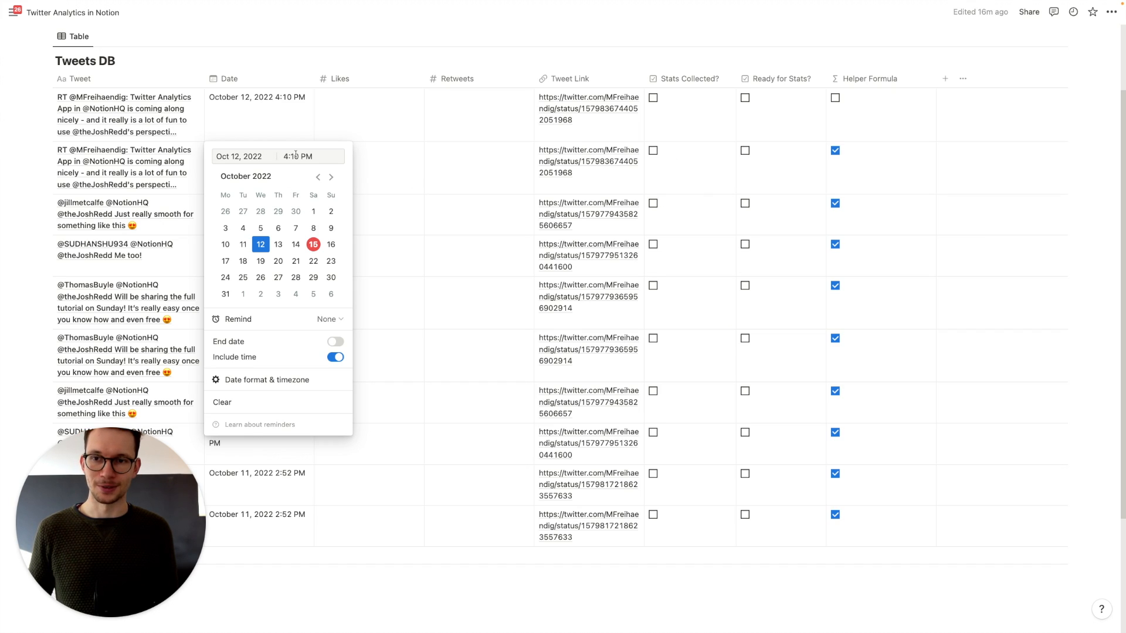
pyautogui.click(244, 245)
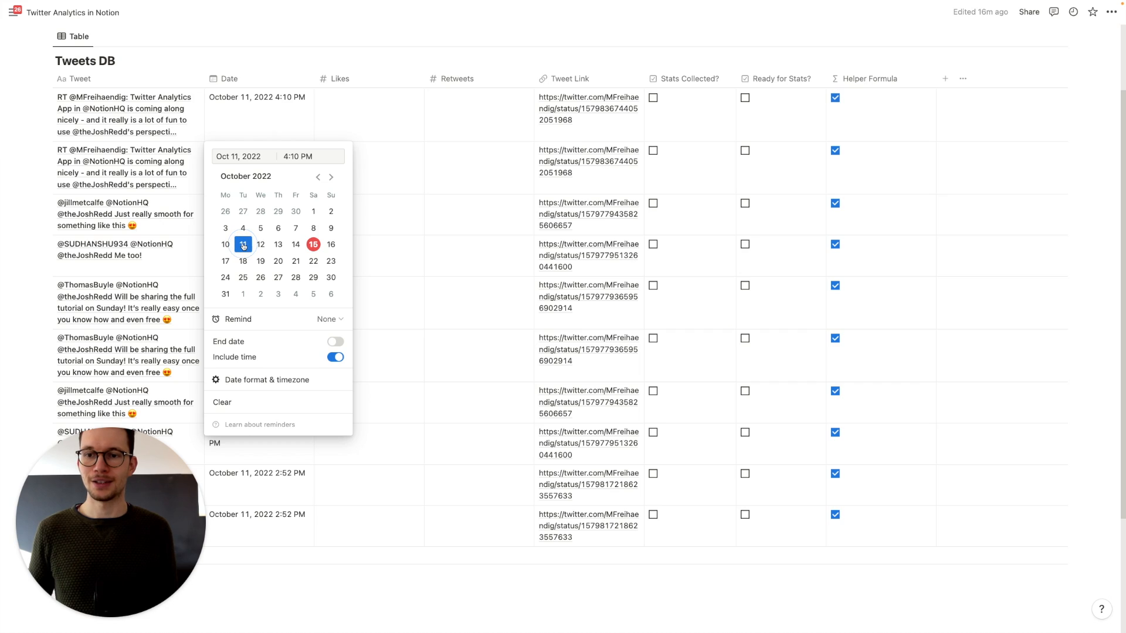
pyautogui.click(407, 71)
# Narrow the Helper Formula and Ready for Stats? columns in Tweets DB
pyautogui.moveTo(936, 79); pyautogui.dragTo(907, 79)
pyautogui.click(533, 45)
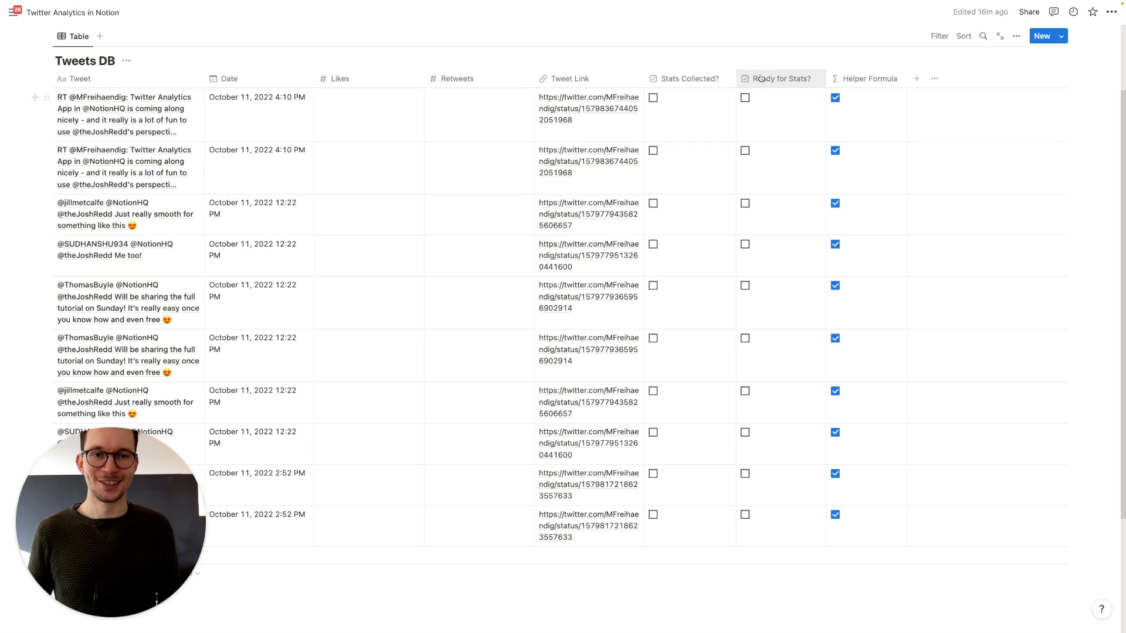
pyautogui.moveTo(827, 78); pyautogui.dragTo(819, 78)
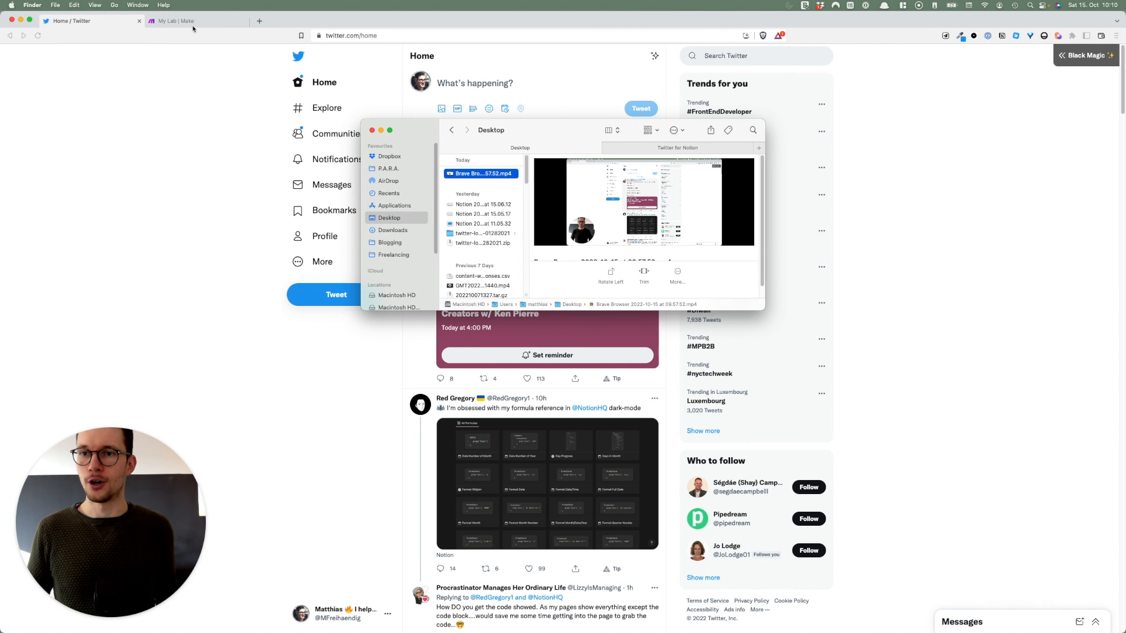
# Switch to Make in the browser and create a new scenario with Notion's Search Objects as its first module
pyautogui.click(196, 21)
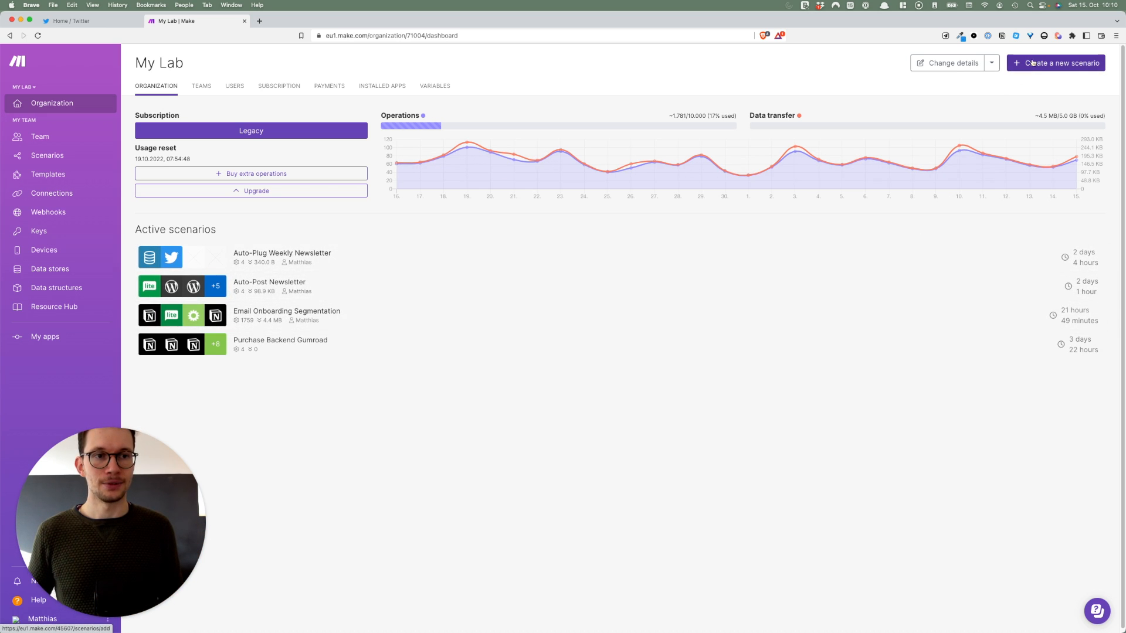
pyautogui.click(1048, 67)
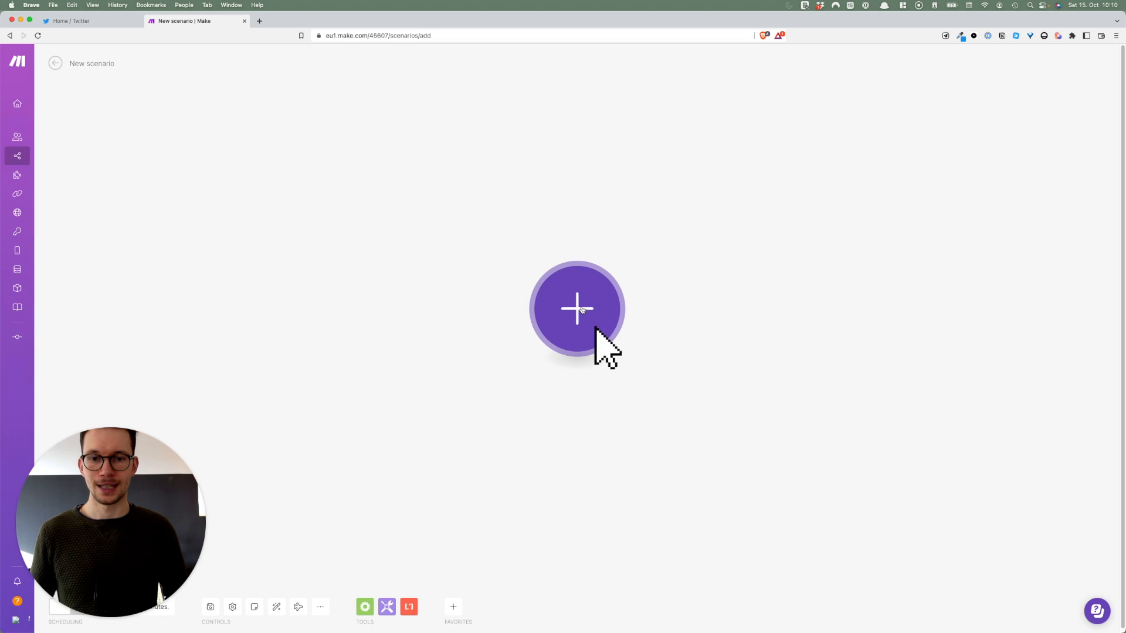
pyautogui.click(581, 309)
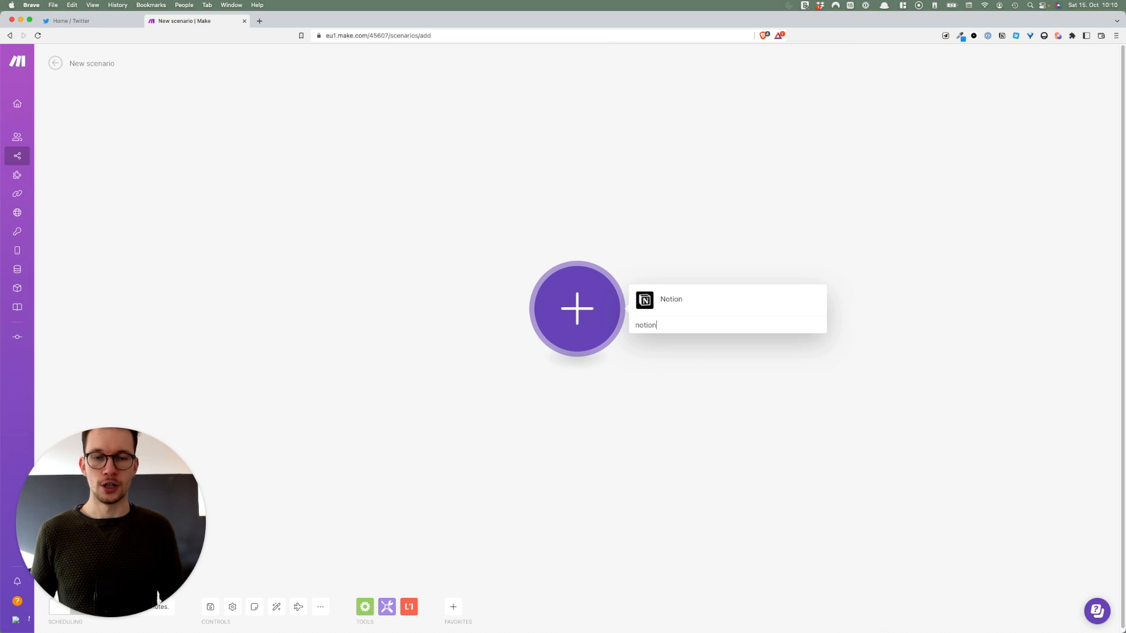
pyautogui.click(659, 304)
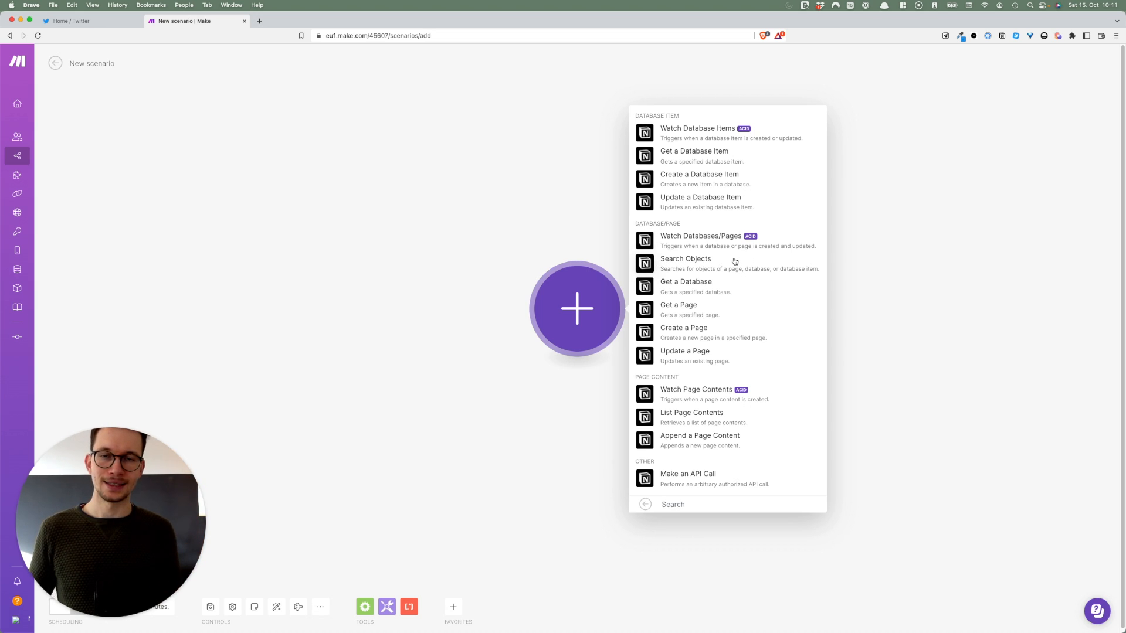
pyautogui.click(715, 262)
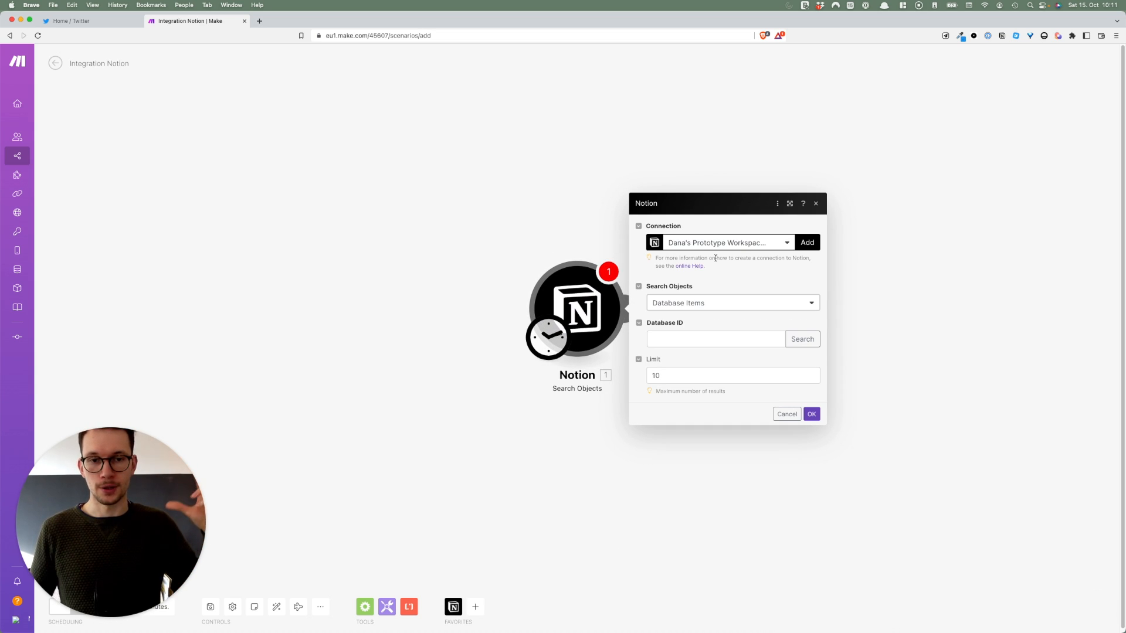
# Set the module's connection to My Notion connection (Sandbox), search databases for "tweets" and choose Tweets DB as the database
pyautogui.click(751, 242)
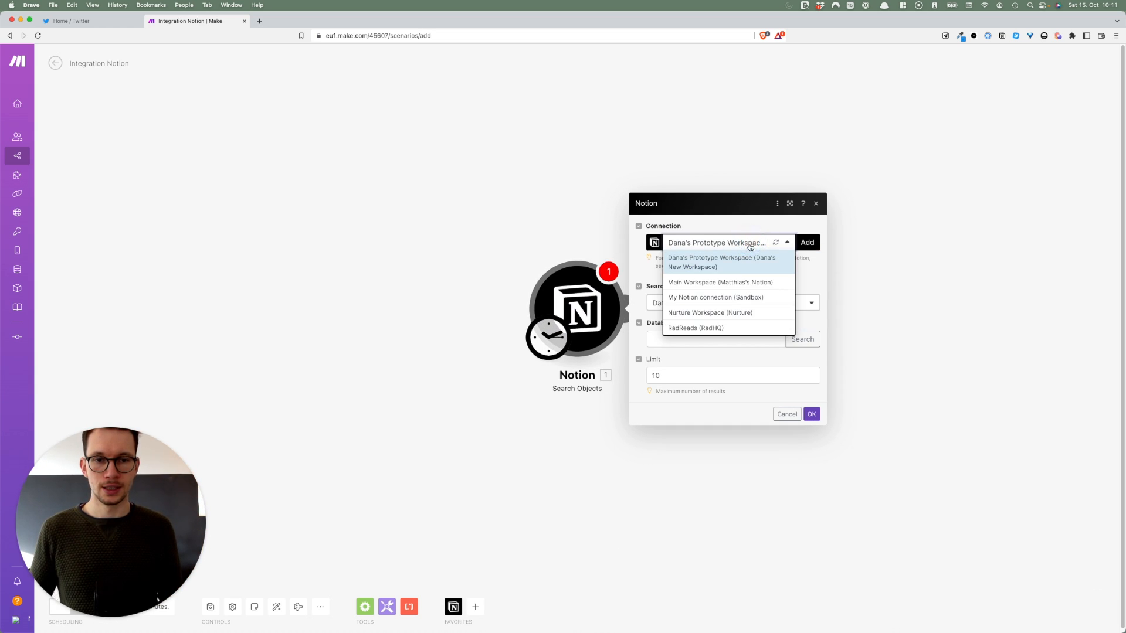
pyautogui.click(724, 298)
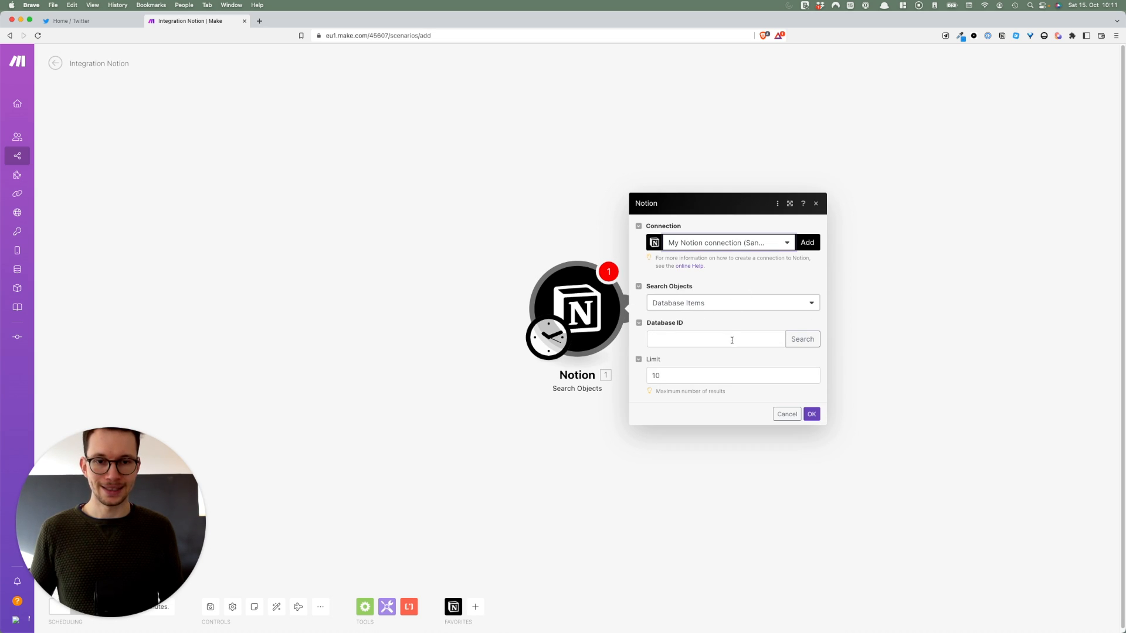
pyautogui.click(802, 340)
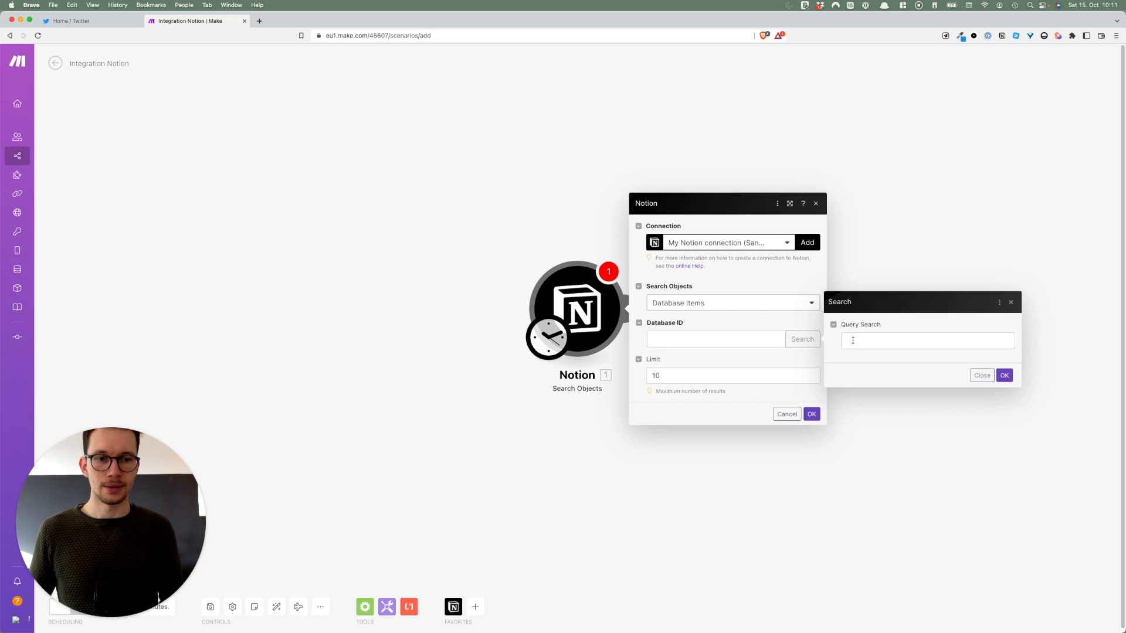
pyautogui.click(853, 340)
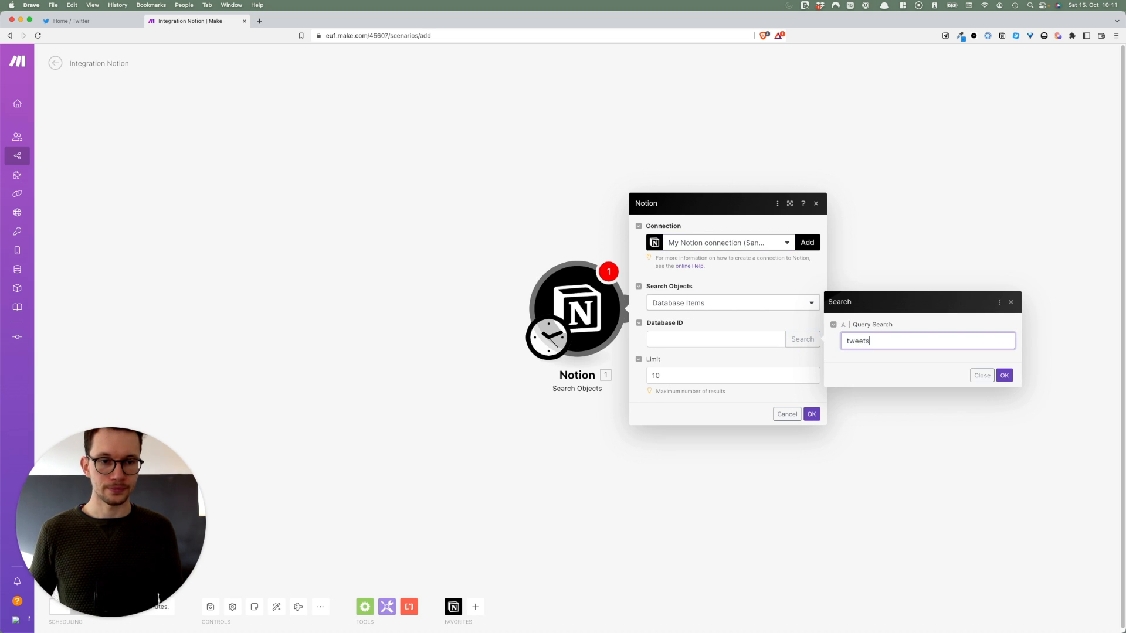
pyautogui.click(1005, 376)
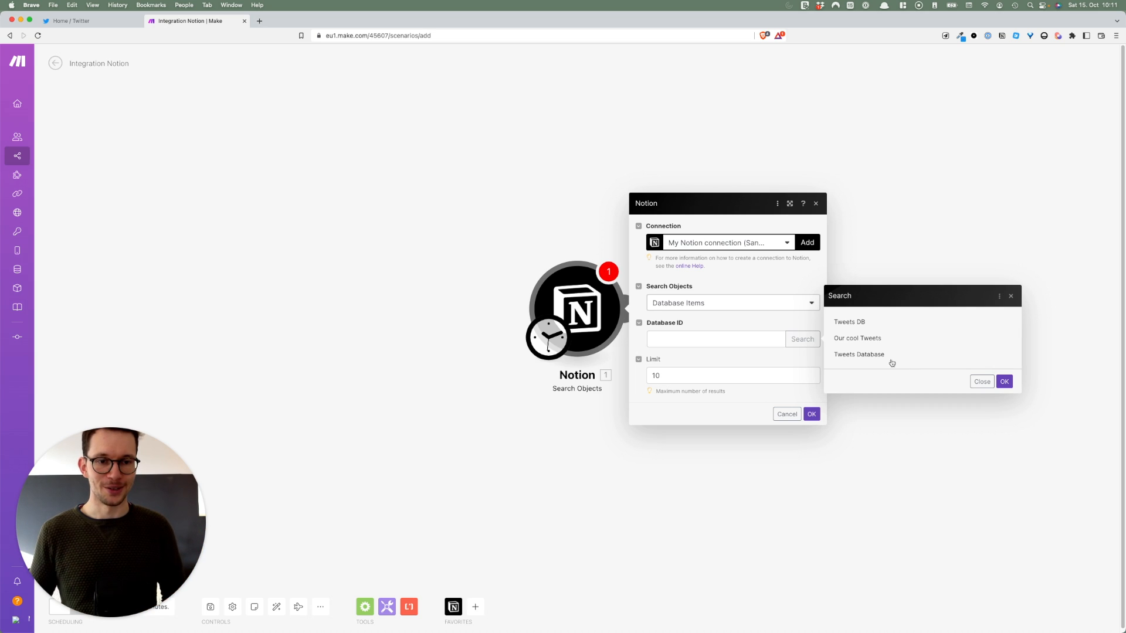
pyautogui.click(858, 322)
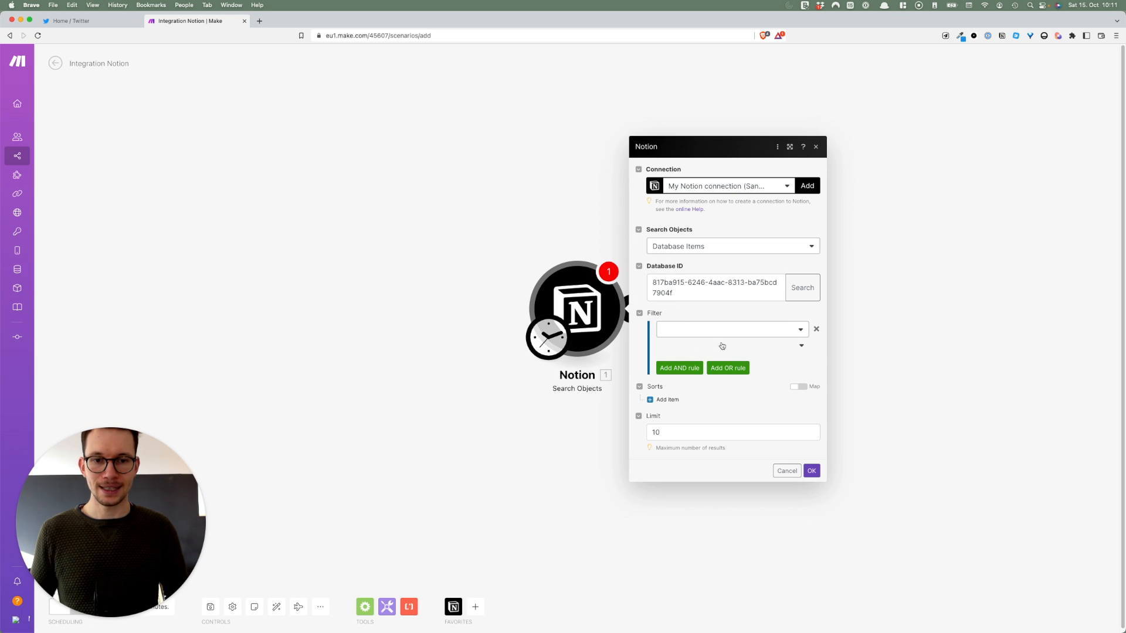
# Set the module's filter field to Helper Formula (Formula) and look through the operators for the formula checkbox comparisons
pyautogui.click(730, 327)
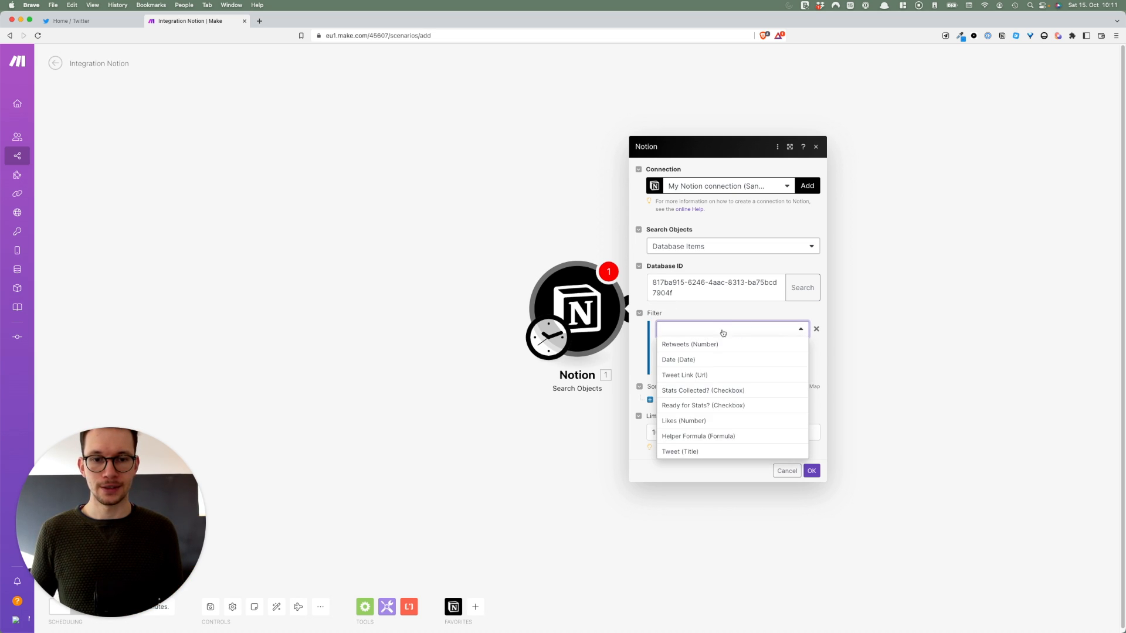
pyautogui.click(705, 437)
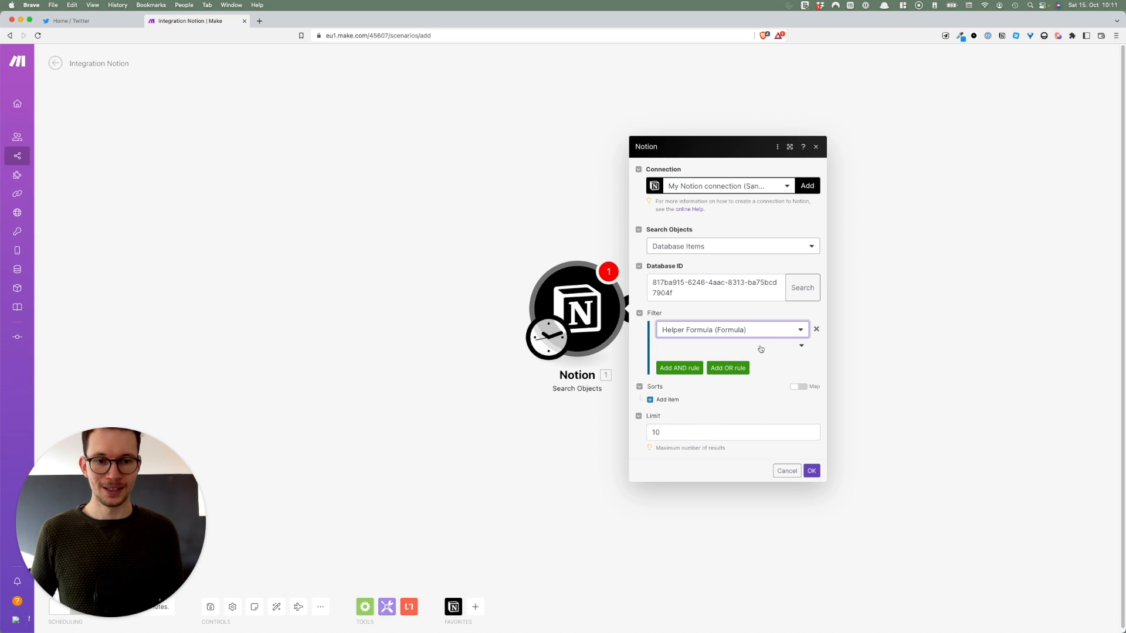
pyautogui.click(767, 352)
pyautogui.scroll(-5, 733, 421)
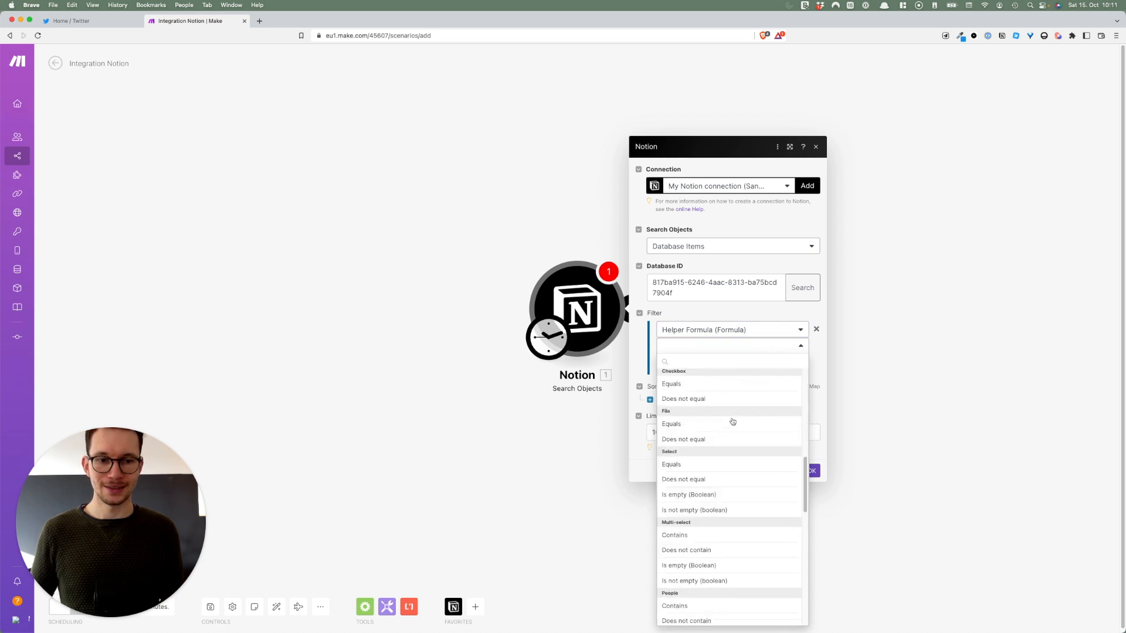
pyautogui.scroll(3, 718, 457)
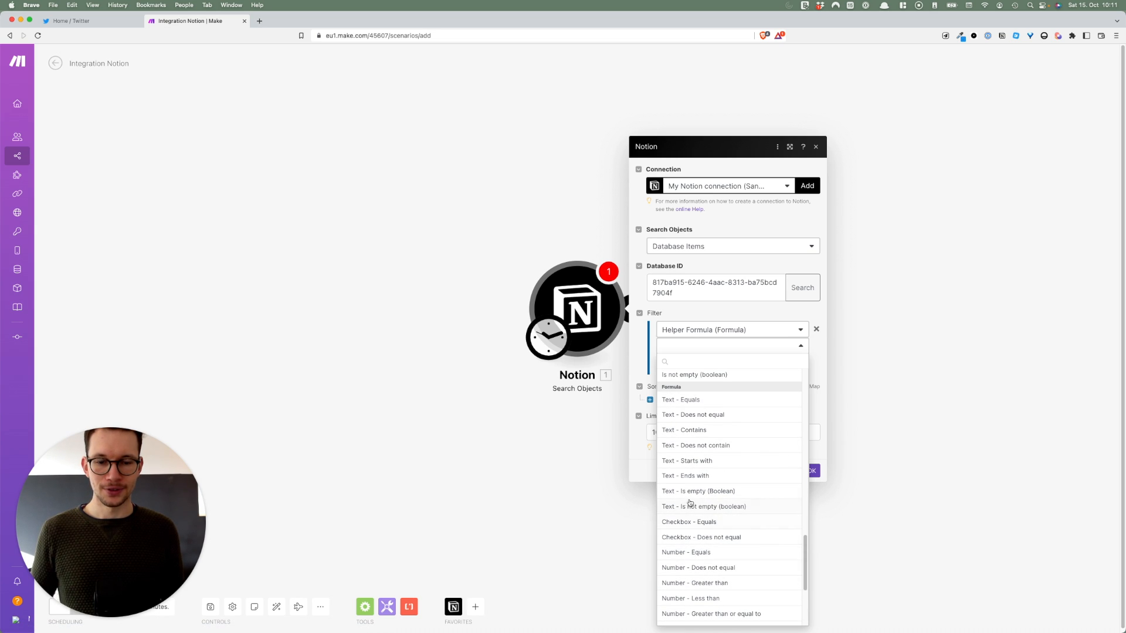
# Set the Helper Formula filter to the condition Checkbox - Equals with the value true and save the search module's settings
pyautogui.click(691, 523)
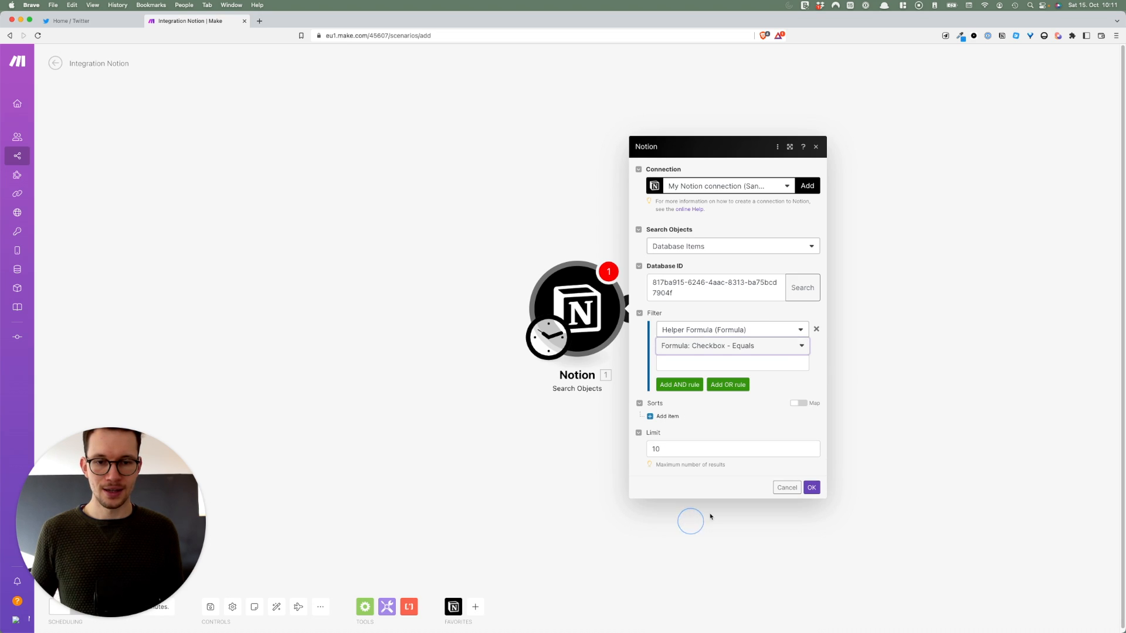
pyautogui.click(701, 367)
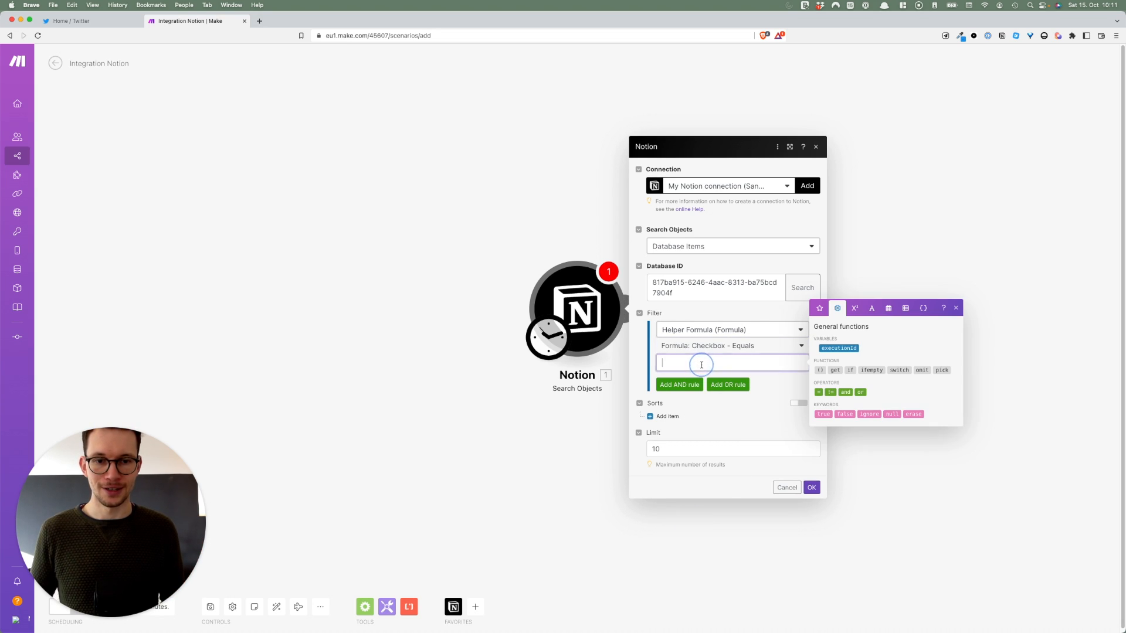
pyautogui.click(826, 414)
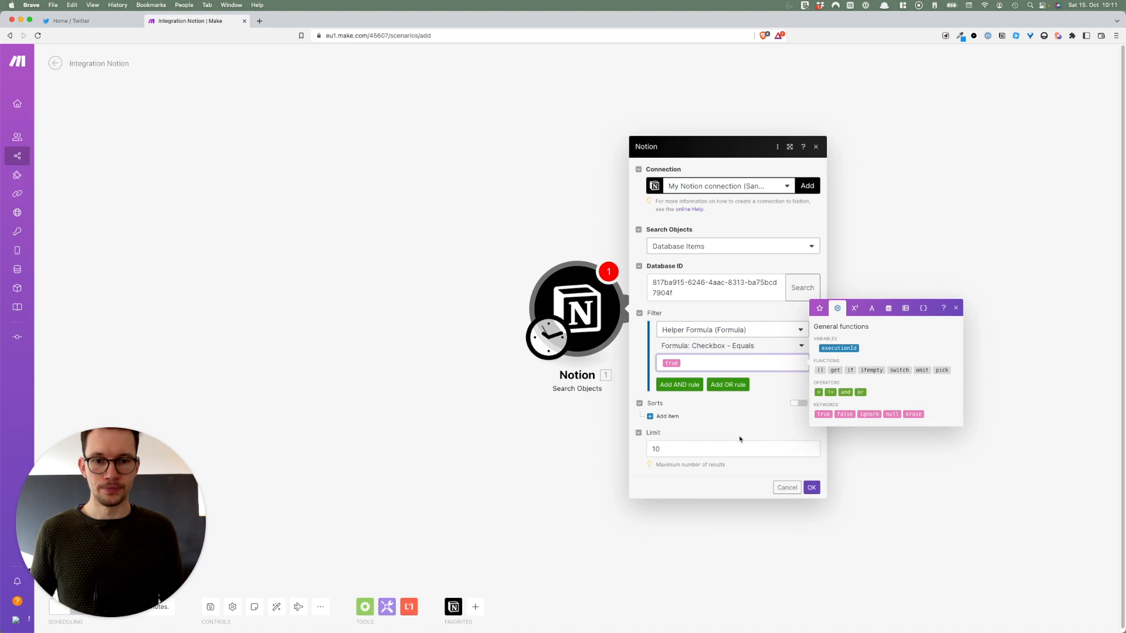
pyautogui.click(739, 438)
pyautogui.click(809, 487)
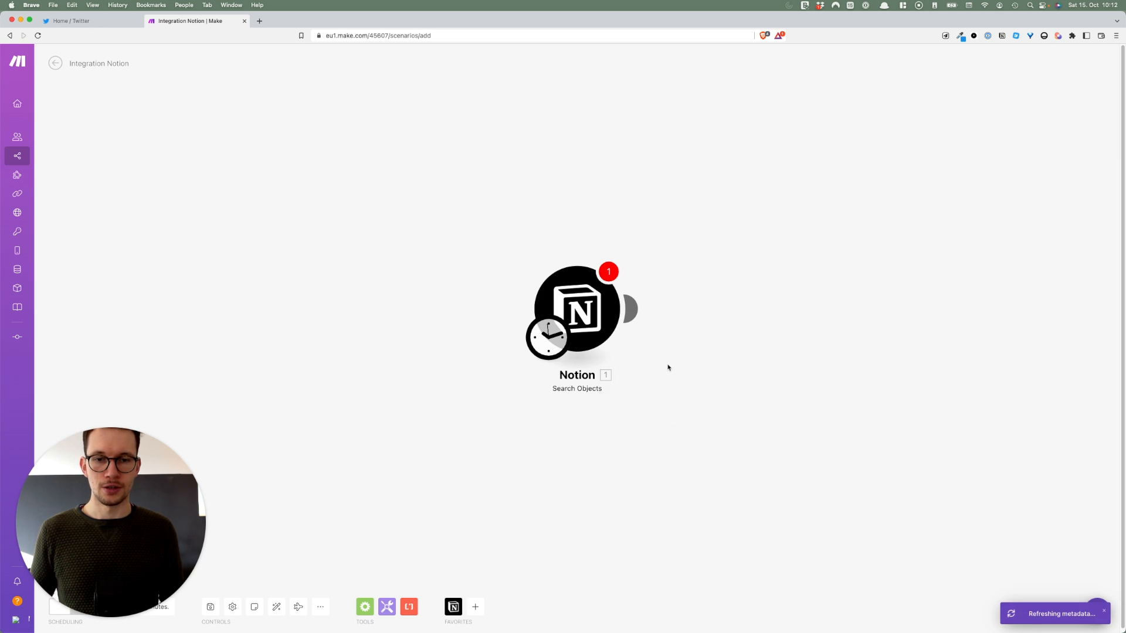
pyautogui.click(584, 314)
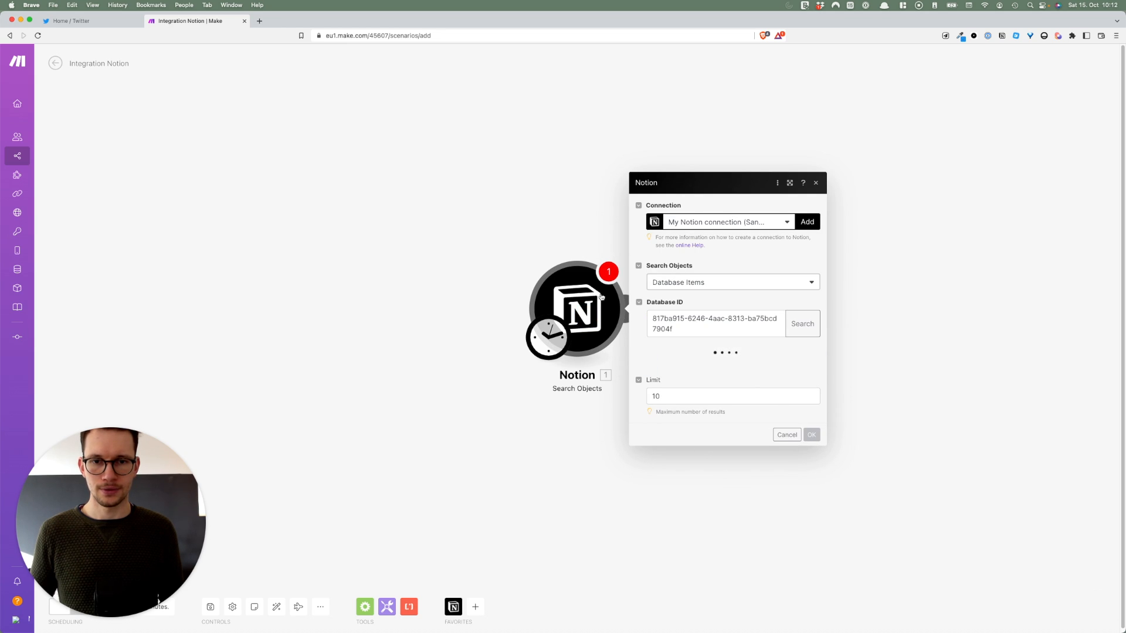
pyautogui.click(810, 478)
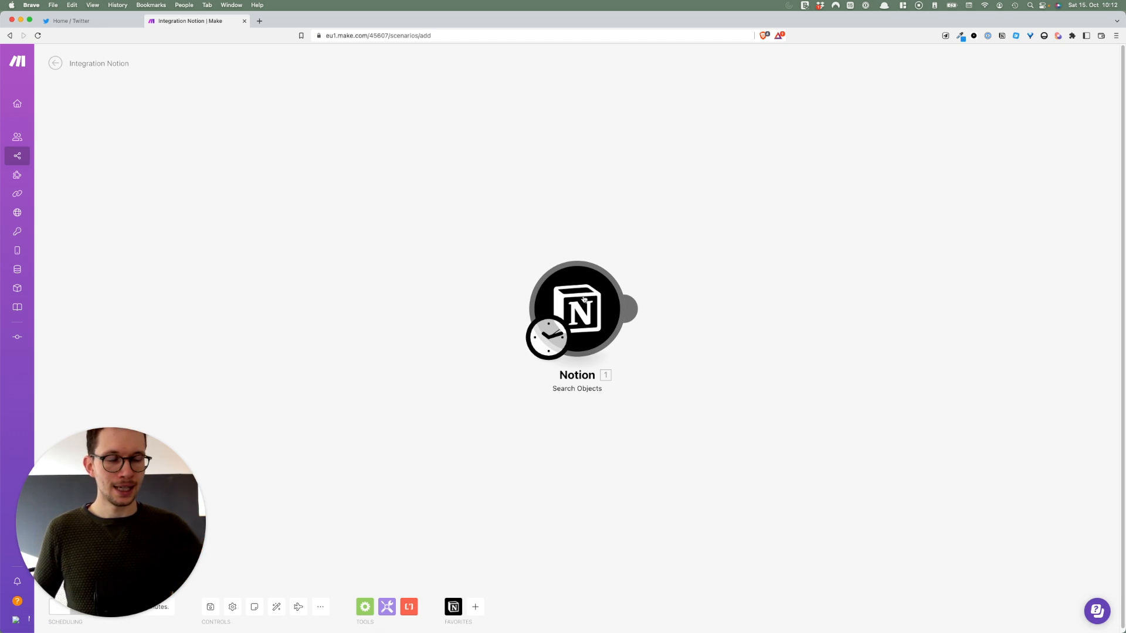
# Switch to Notion and check Stats Collected? in bulk for every tweet in Tweets DB except the first
pyautogui.hotkey('ctrl', 'Right')
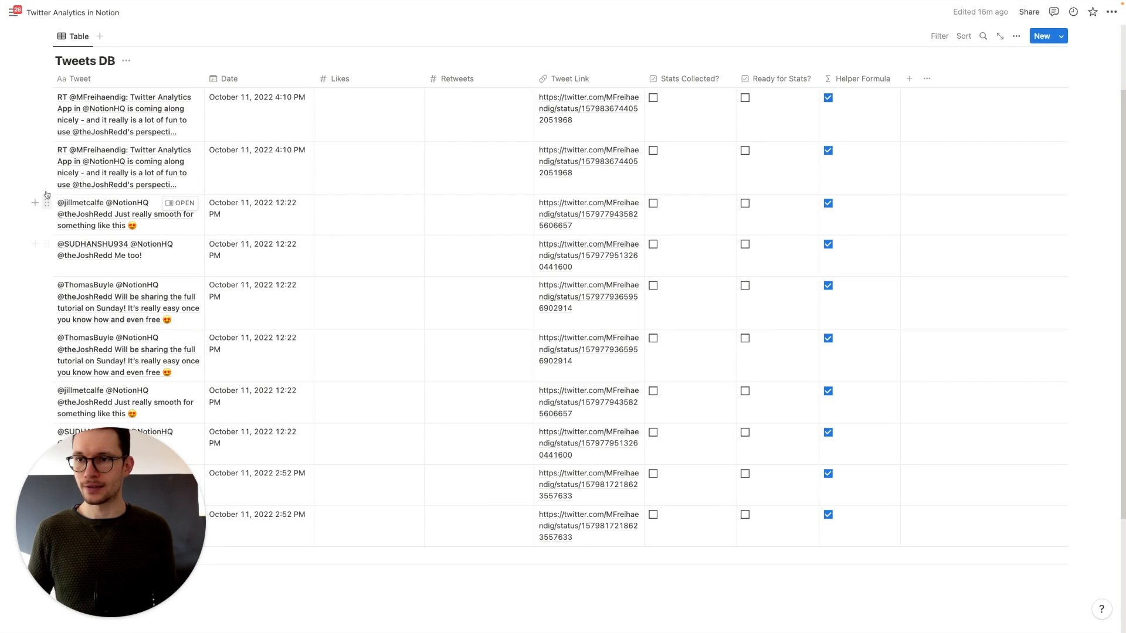
pyautogui.moveTo(18, 163); pyautogui.dragTo(261, 521)
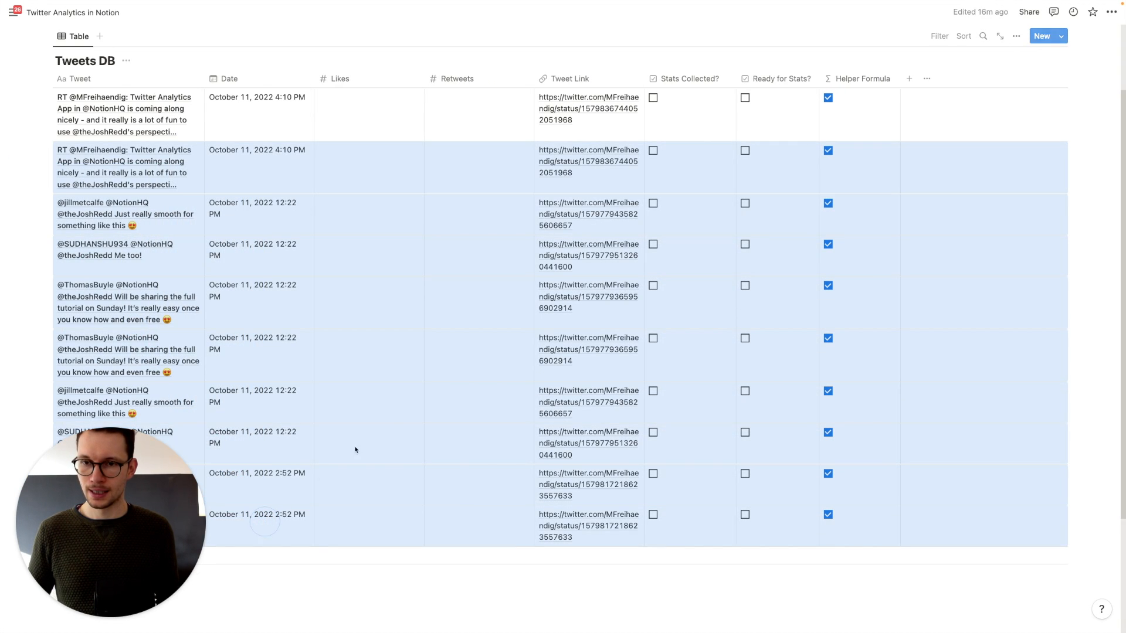
pyautogui.rightClick(495, 185)
pyautogui.moveTo(569, 275)
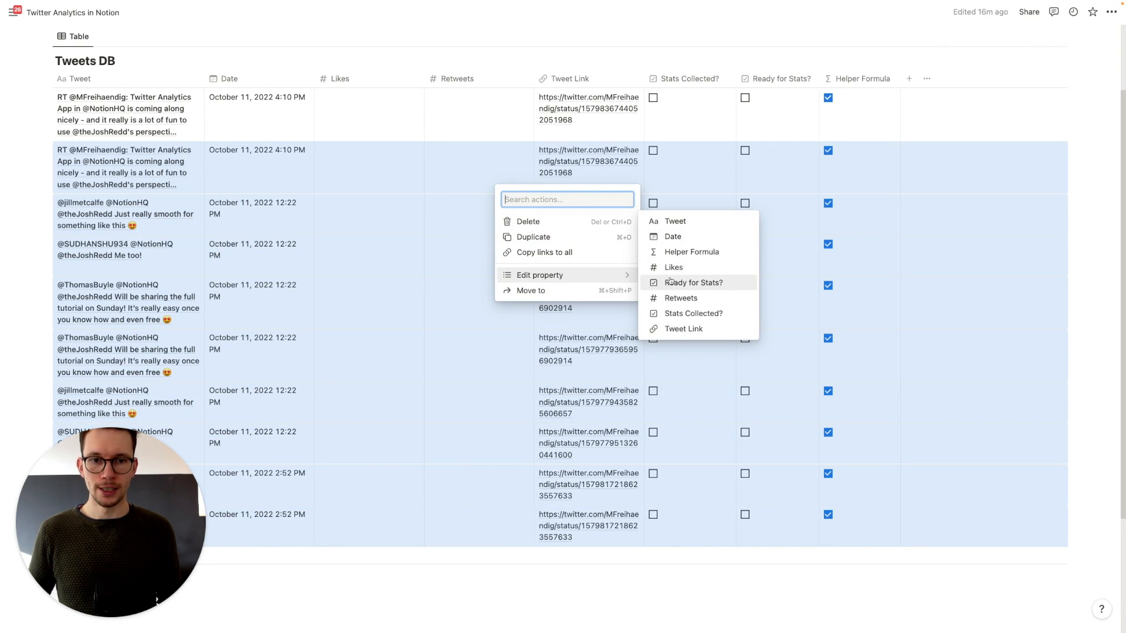
pyautogui.click(693, 313)
pyautogui.click(696, 580)
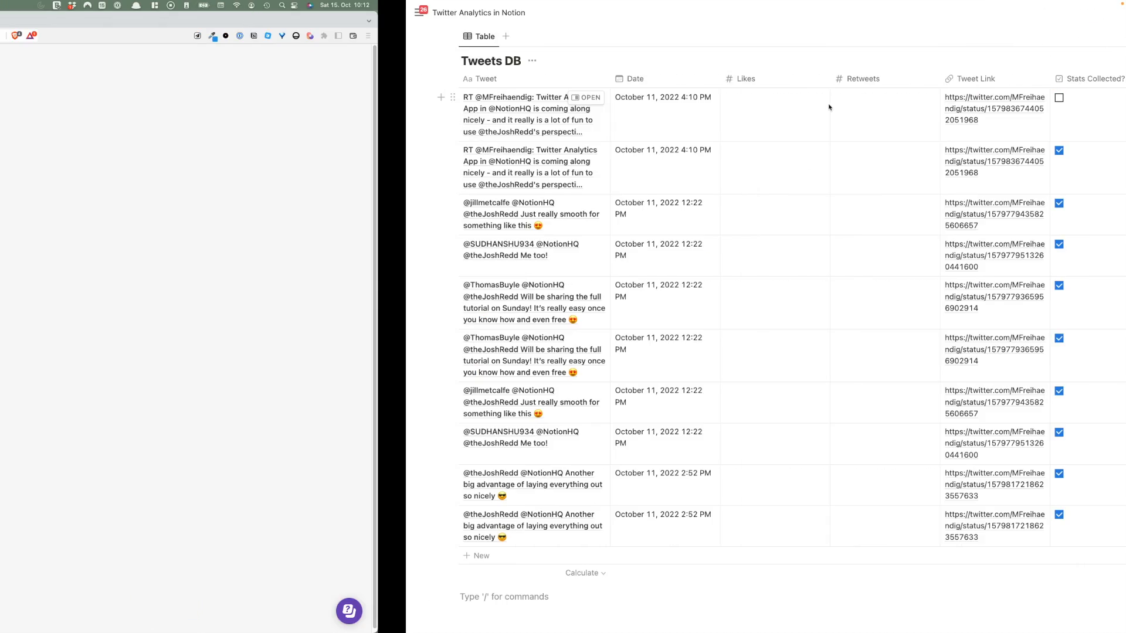
# Return to Make, run only the Notion search module, and compare its output bundle's tweet text with the first row in Notion
pyautogui.rightClick(594, 301)
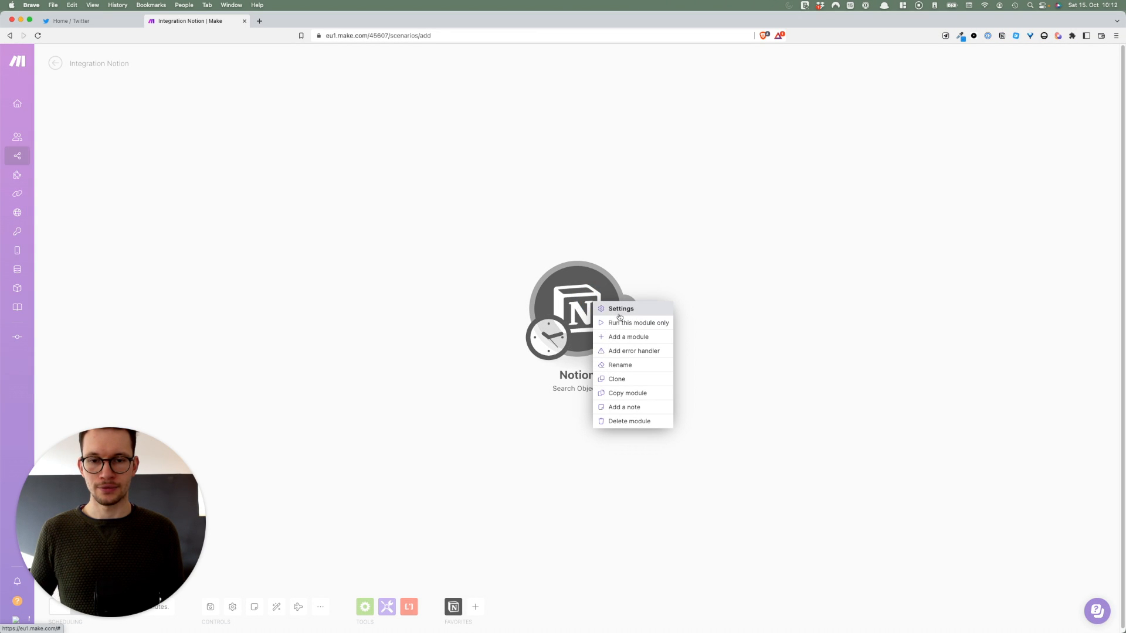
pyautogui.click(627, 323)
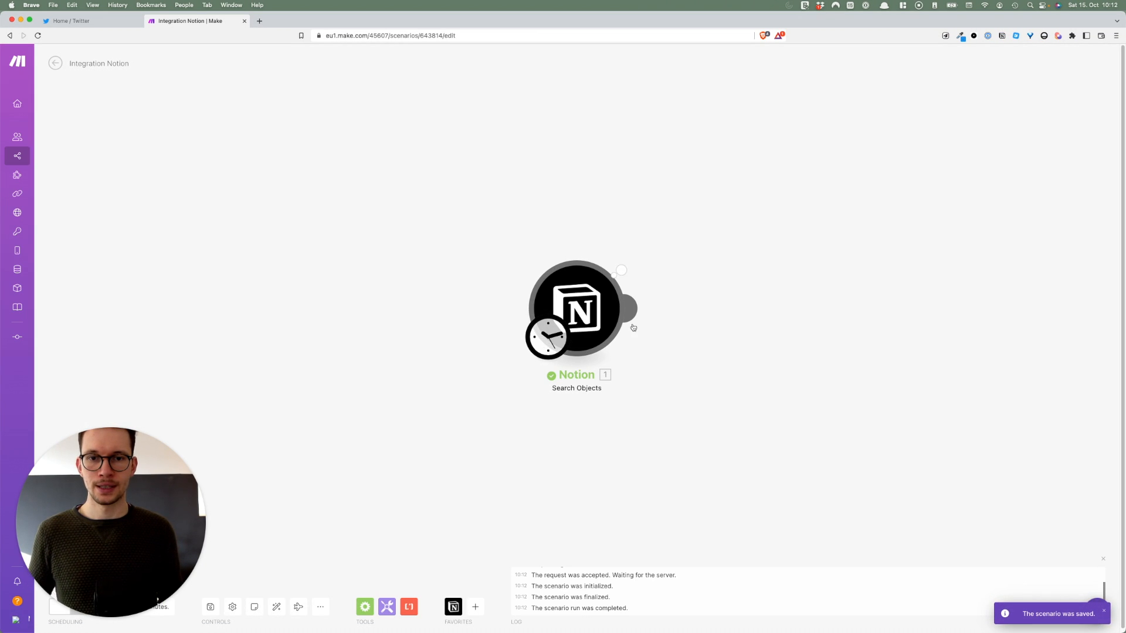
pyautogui.click(633, 254)
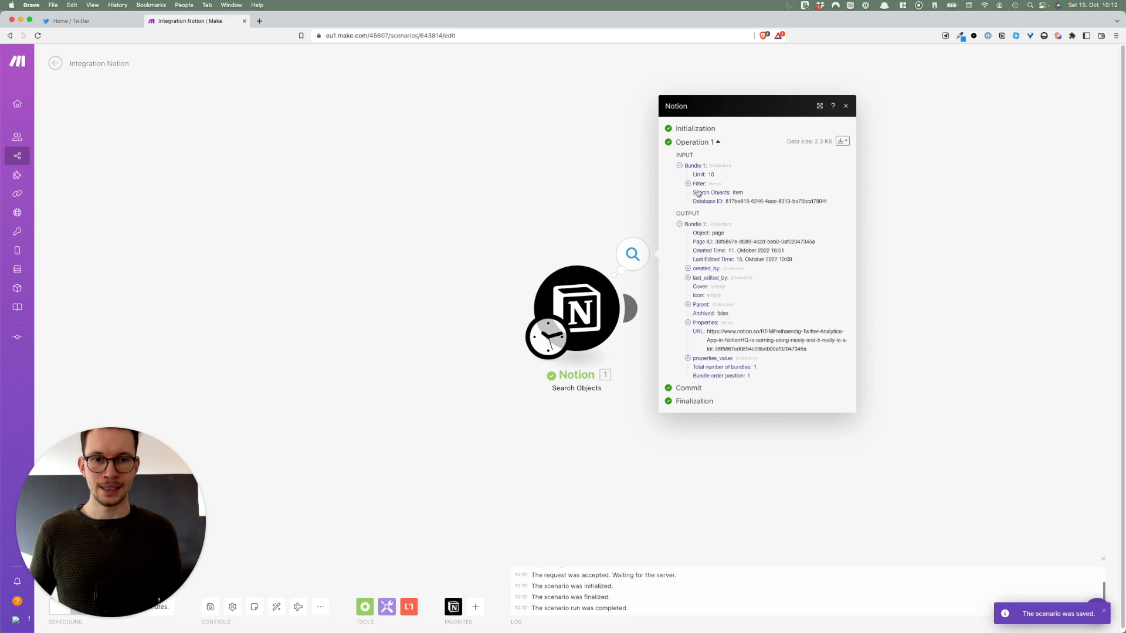
pyautogui.click(688, 359)
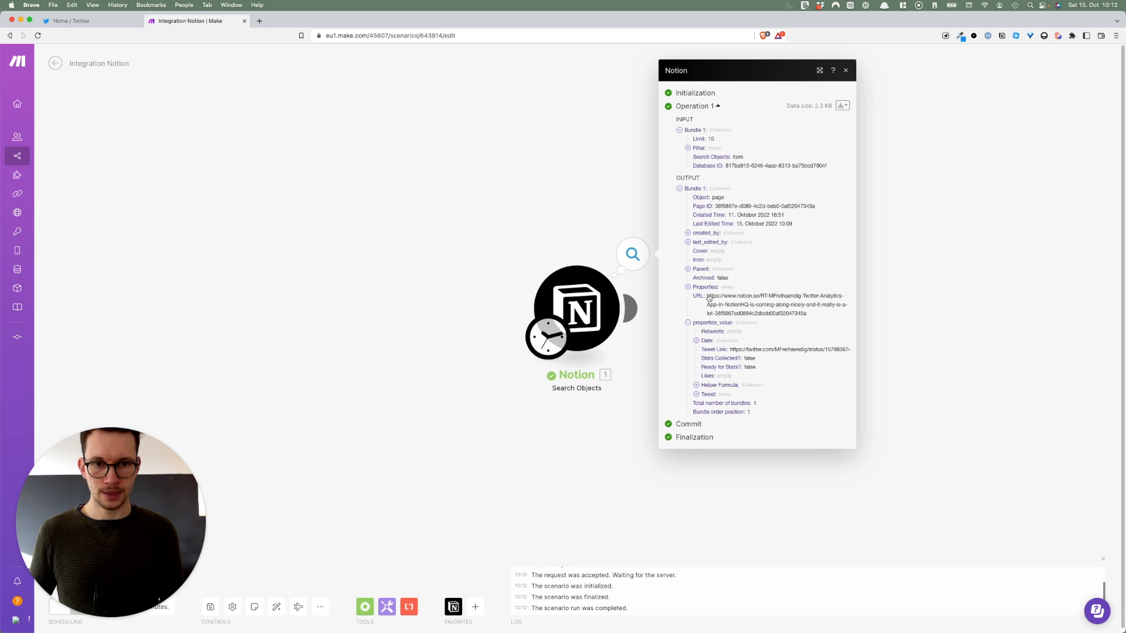
pyautogui.click(703, 396)
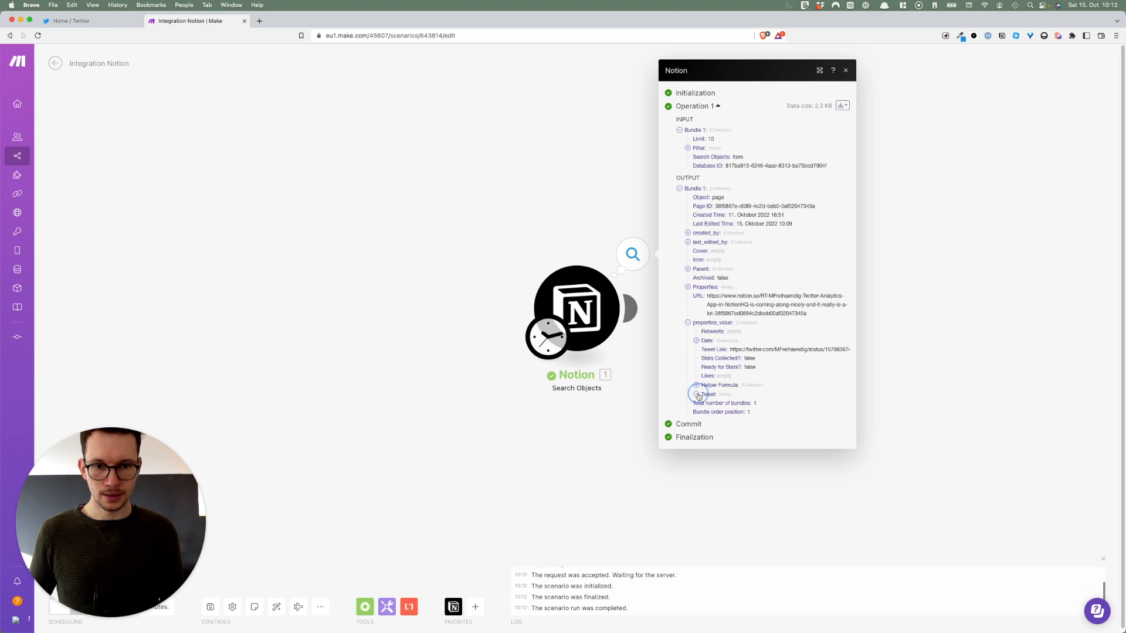
pyautogui.click(704, 403)
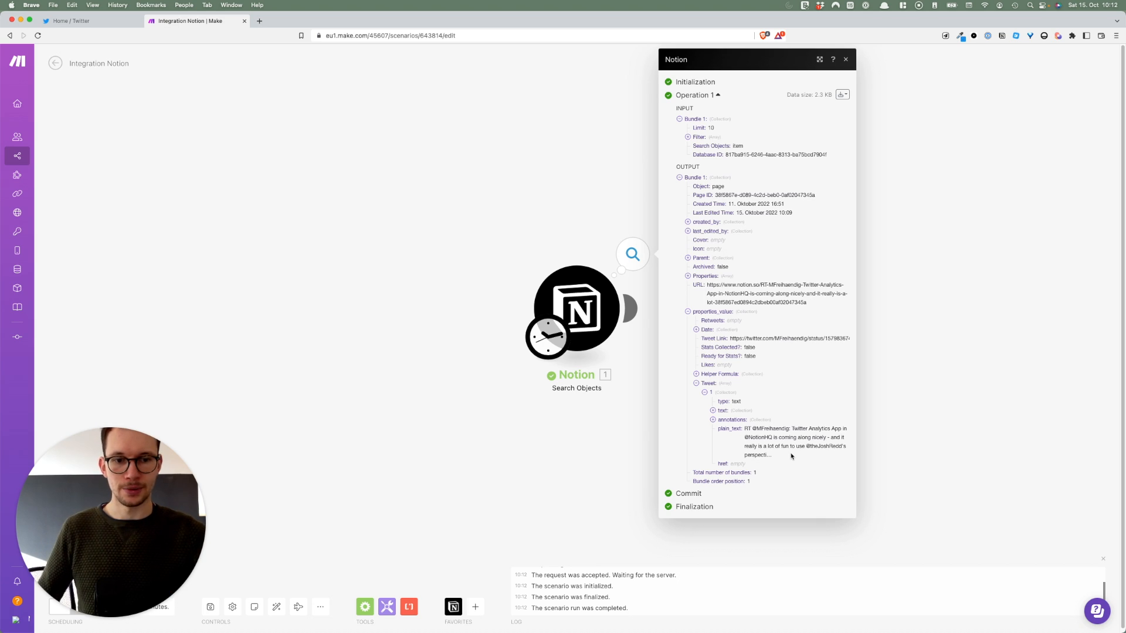
pyautogui.hotkey('ctrl', 'Right')
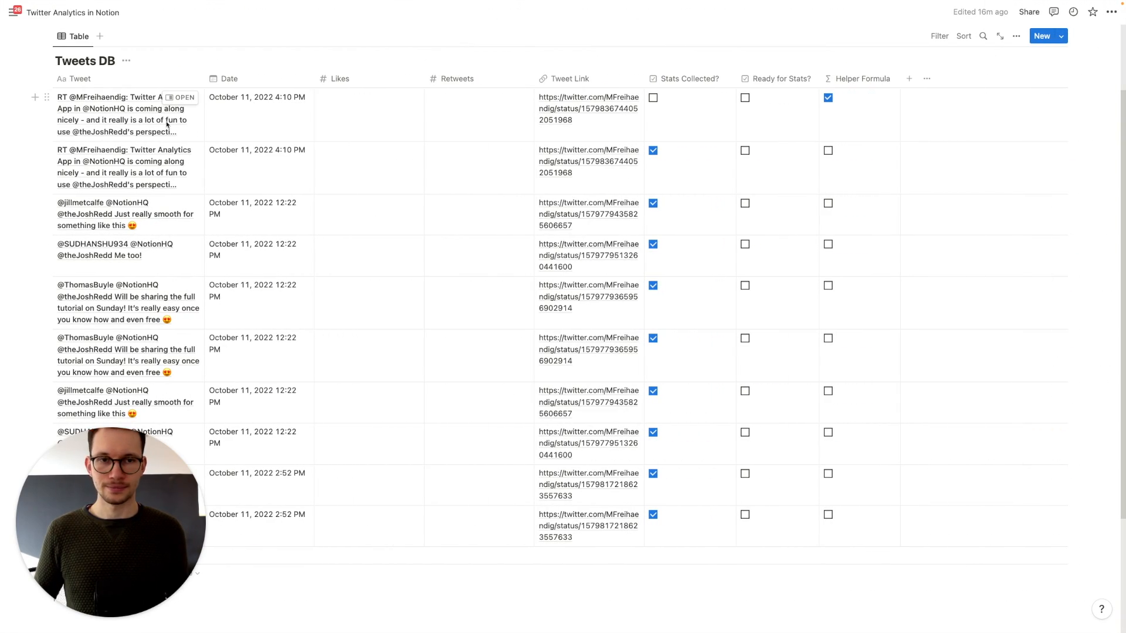
pyautogui.hotkey('ctrl', 'Left')
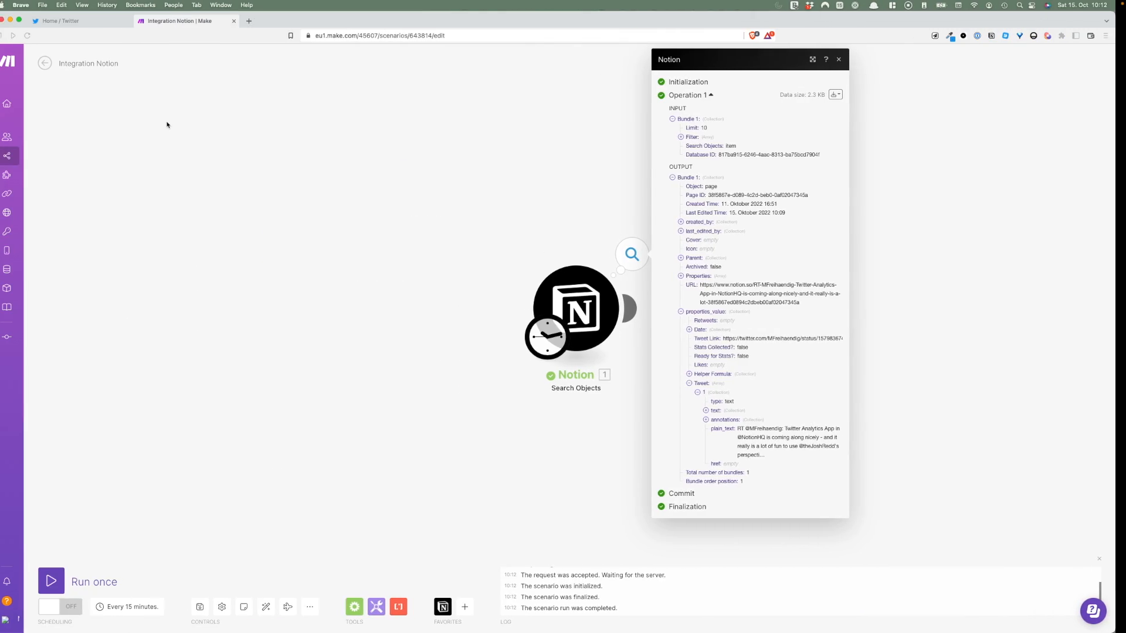
pyautogui.click(514, 258)
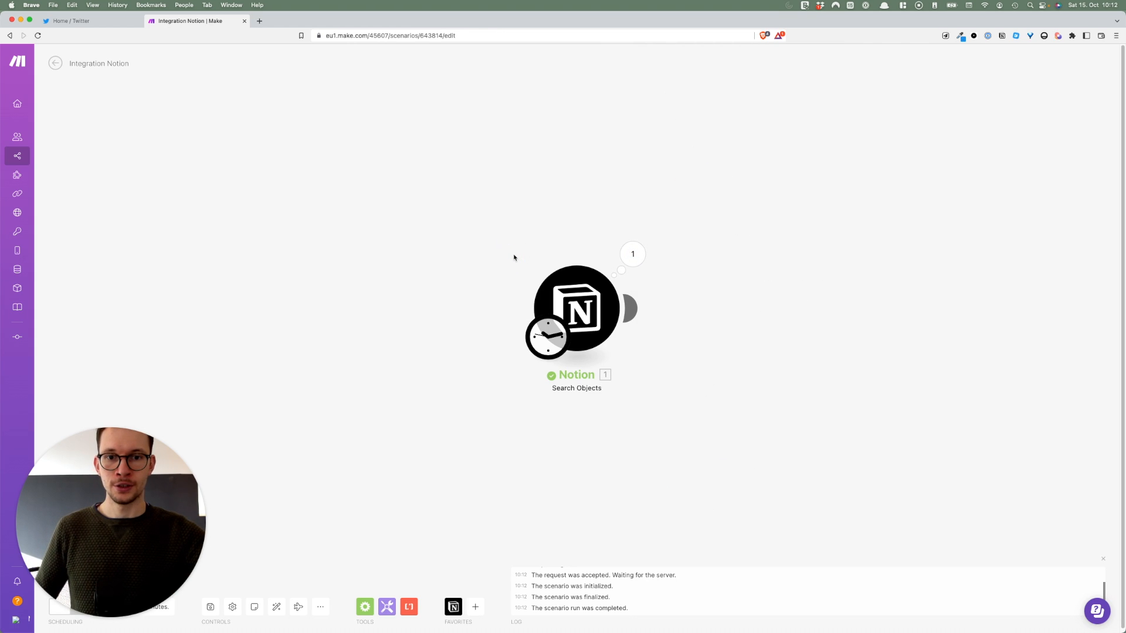
# Switch to Notion and uncheck Stats Collected? in bulk for all tweets below the first row of Tweets DB
pyautogui.hotkey('ctrl', 'Right')
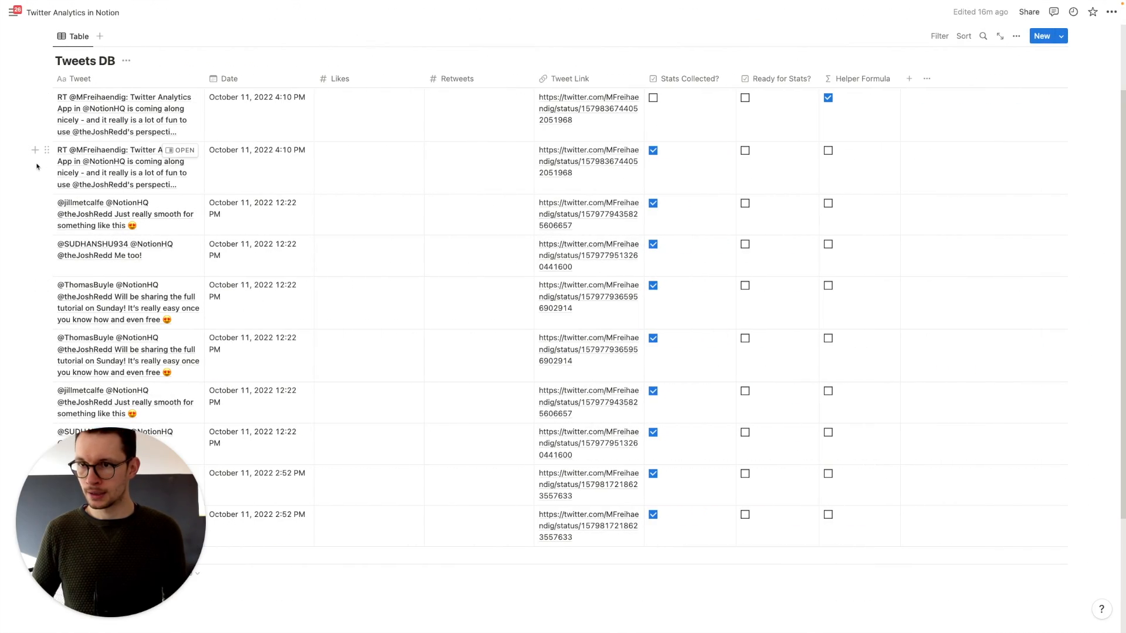
pyautogui.moveTo(32, 183); pyautogui.dragTo(247, 595)
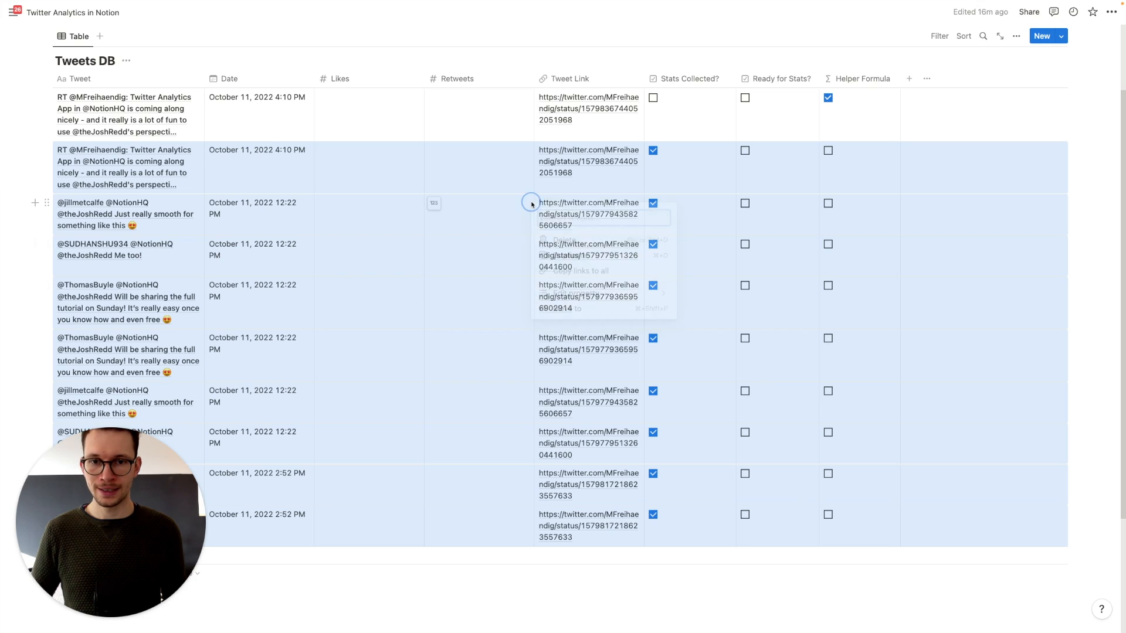
pyautogui.rightClick(531, 202)
pyautogui.moveTo(621, 293)
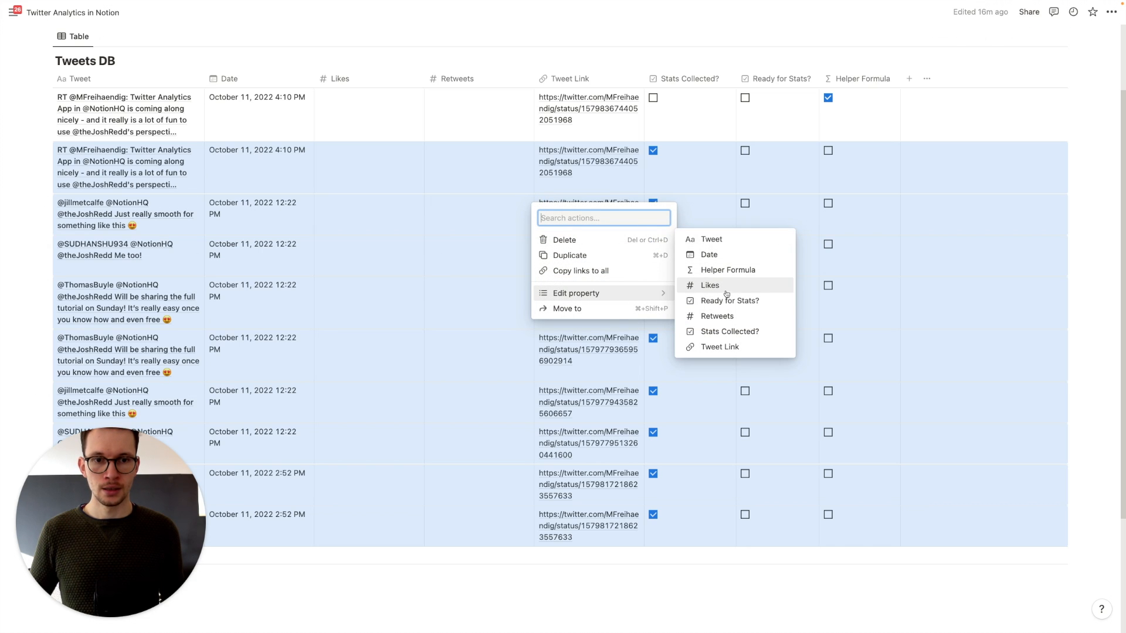
pyautogui.click(730, 331)
pyautogui.hotkey('ctrl', 'Left')
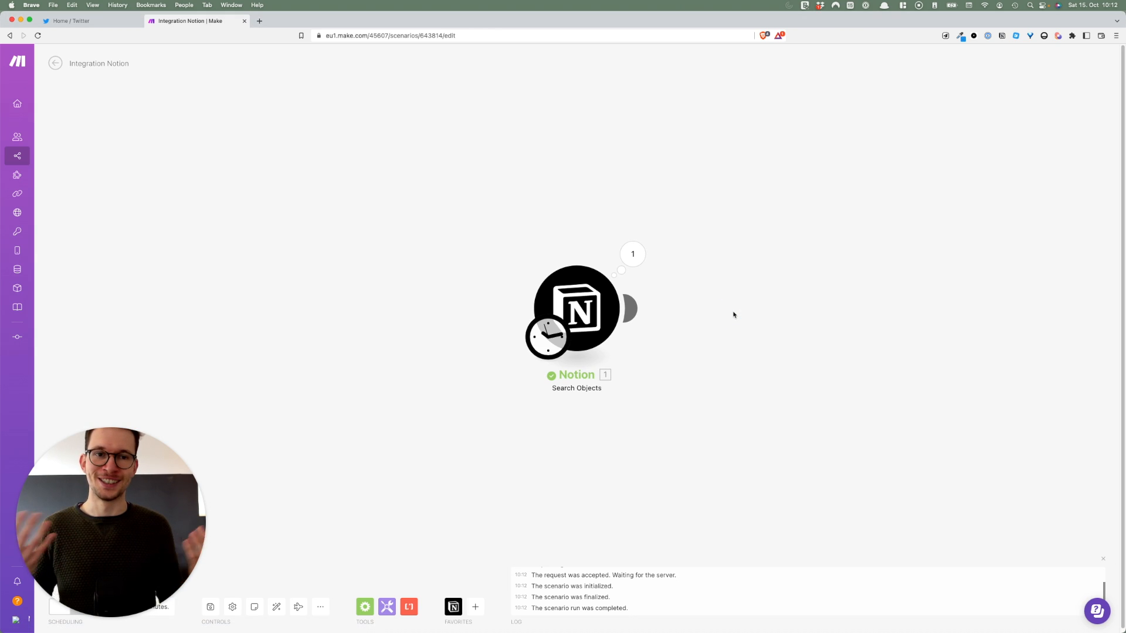
pyautogui.hotkey('ctrl', 'Right')
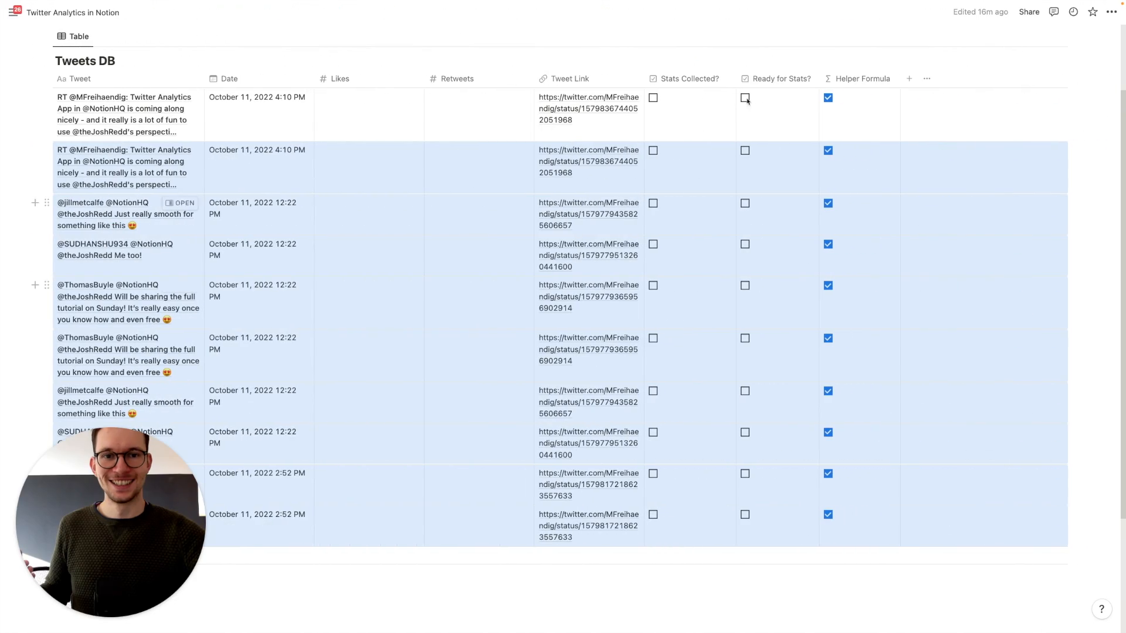
# Return to Make and add a Notion Update a Database Item module after the Search Objects module
pyautogui.hotkey('ctrl', 'Left')
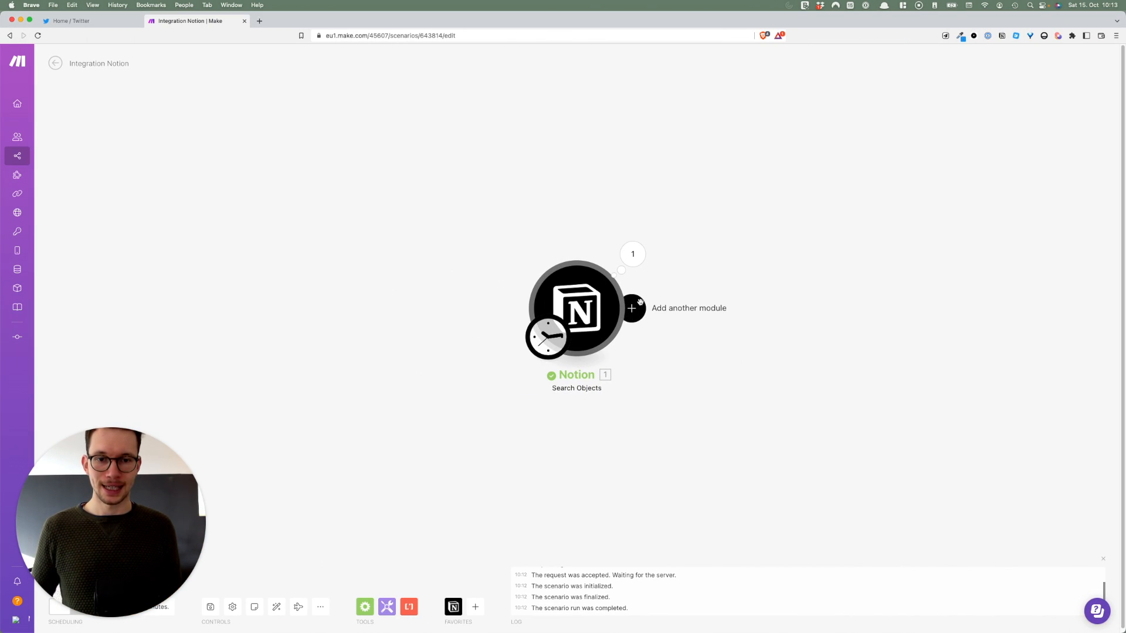
pyautogui.click(632, 308)
pyautogui.click(875, 288)
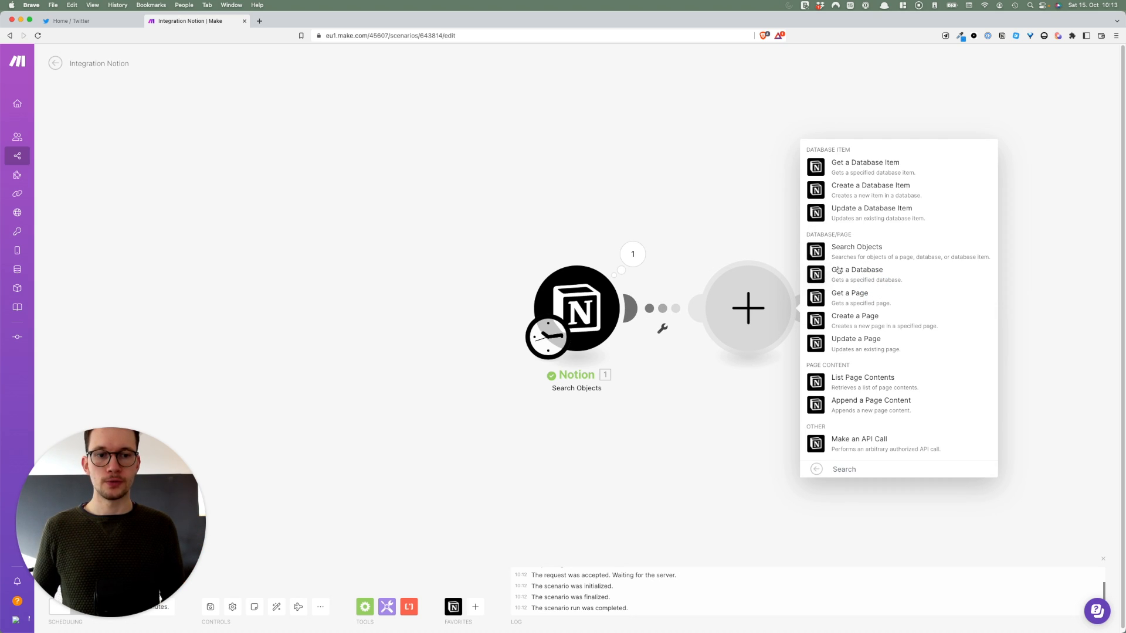
pyautogui.click(827, 214)
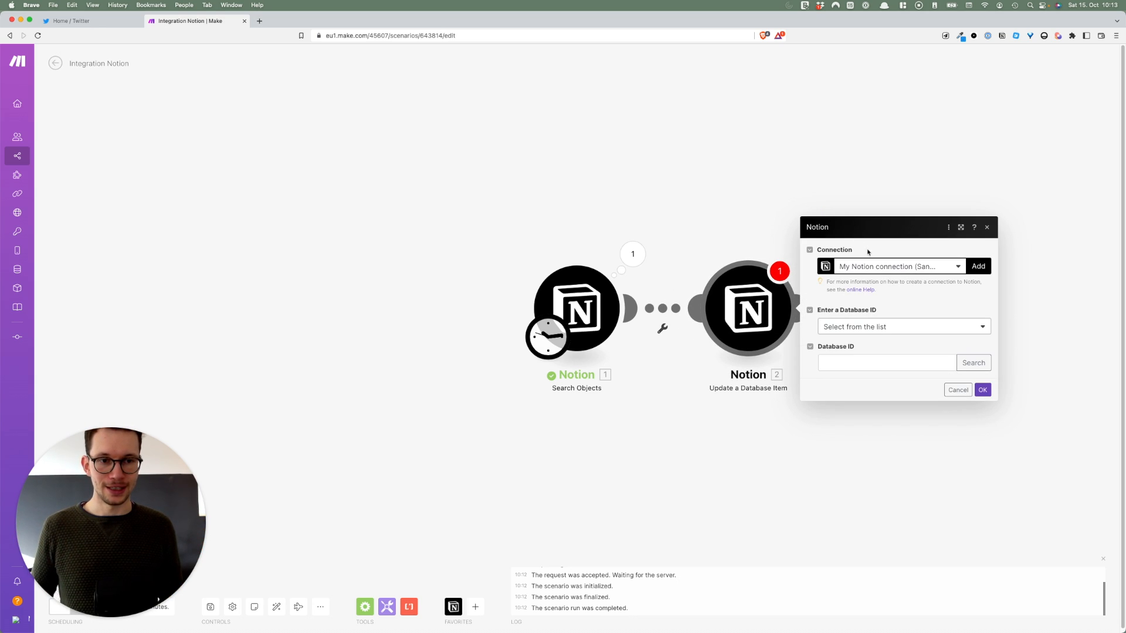
# Search for the database with the query "tweets" and choose the found database as the update module's Database ID
pyautogui.click(975, 363)
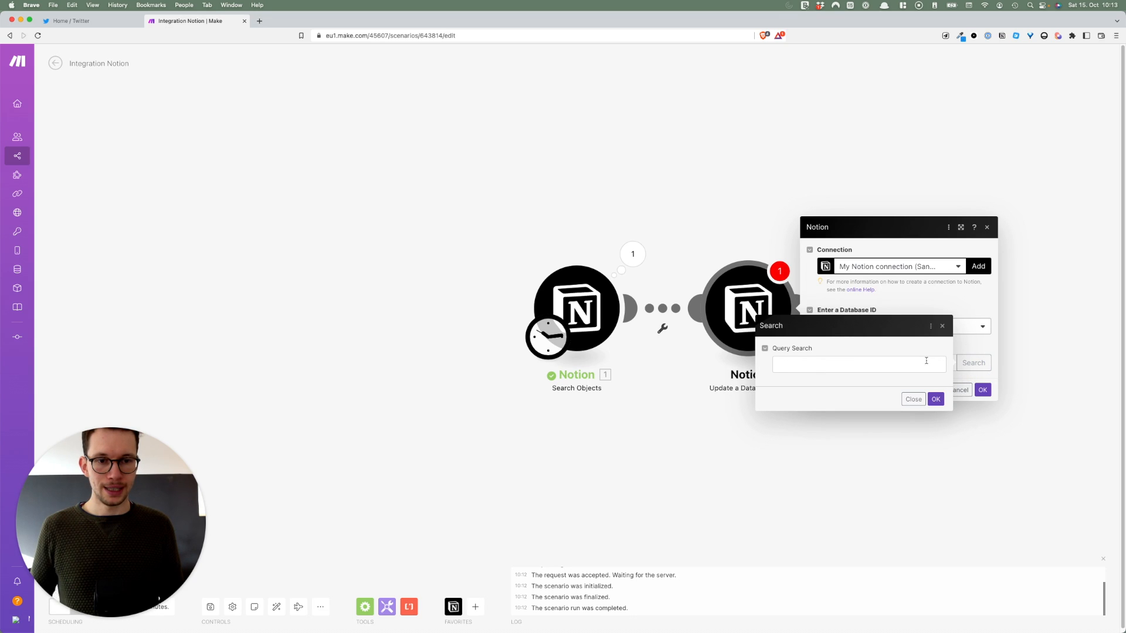
pyautogui.write('t')
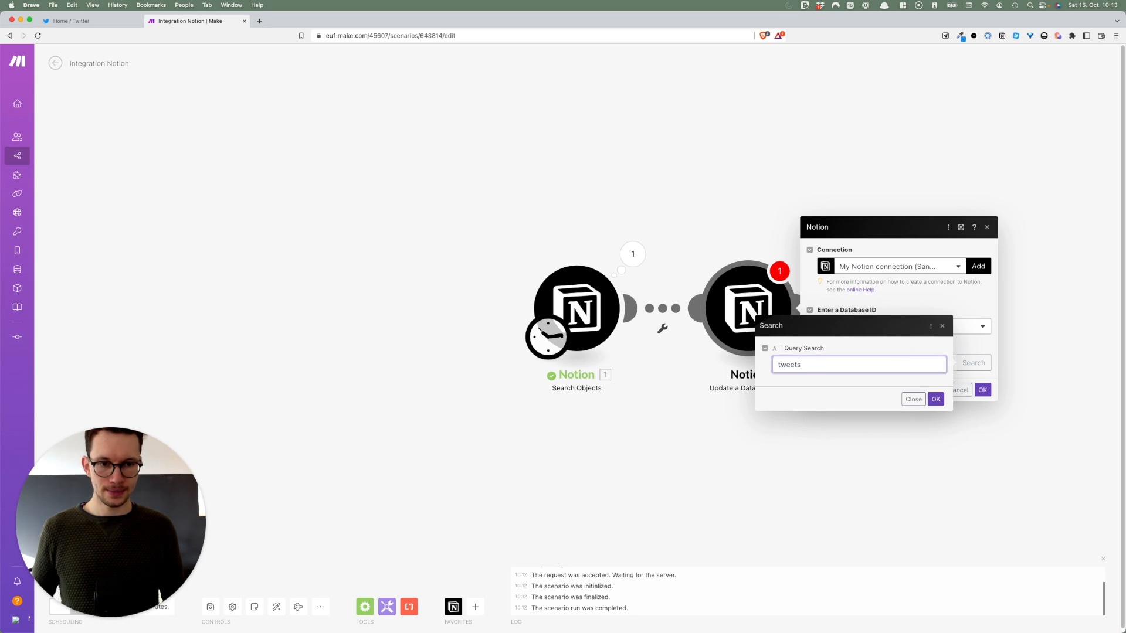
pyautogui.write('weets')
pyautogui.press('Return')
pyautogui.click(935, 399)
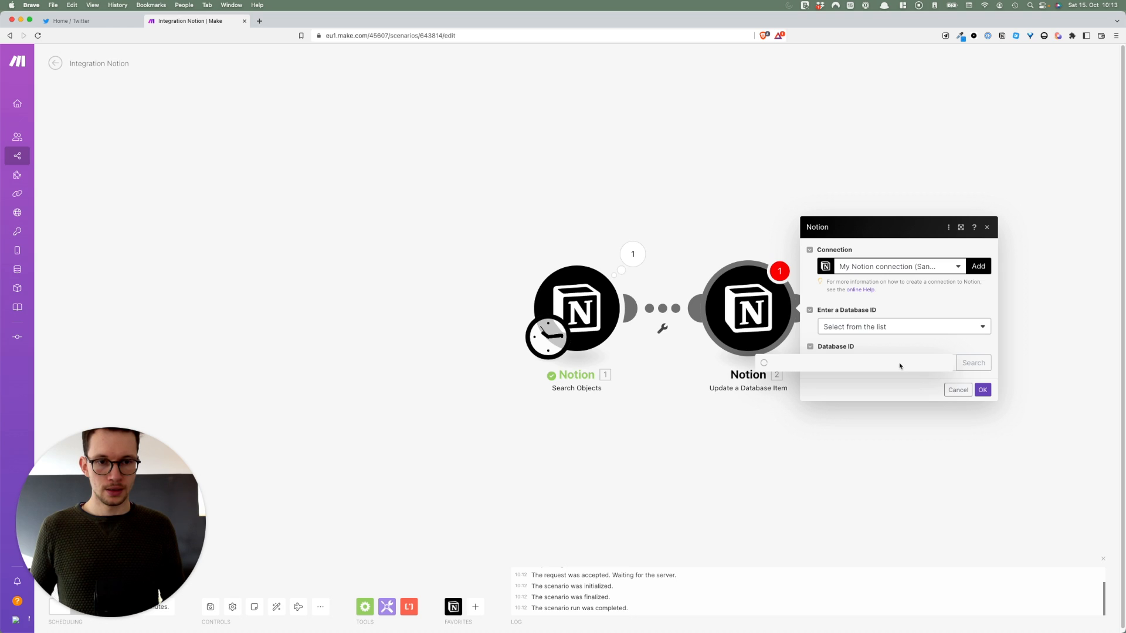
pyautogui.click(786, 356)
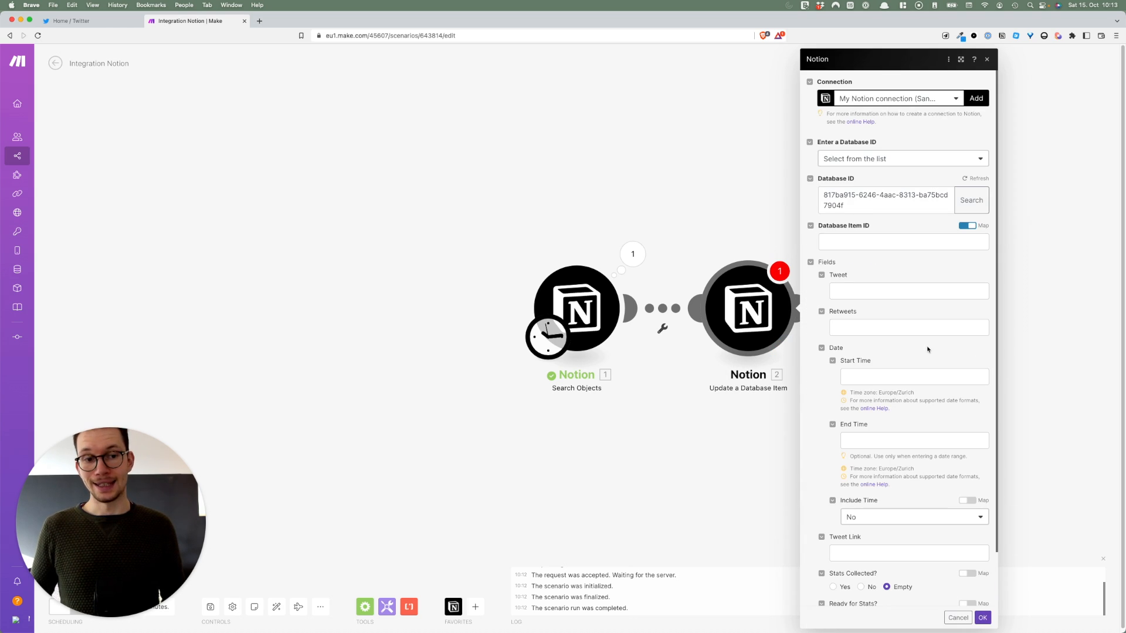
# Map the Page ID from the Search Objects module to the Database Item ID of the update module
pyautogui.click(856, 246)
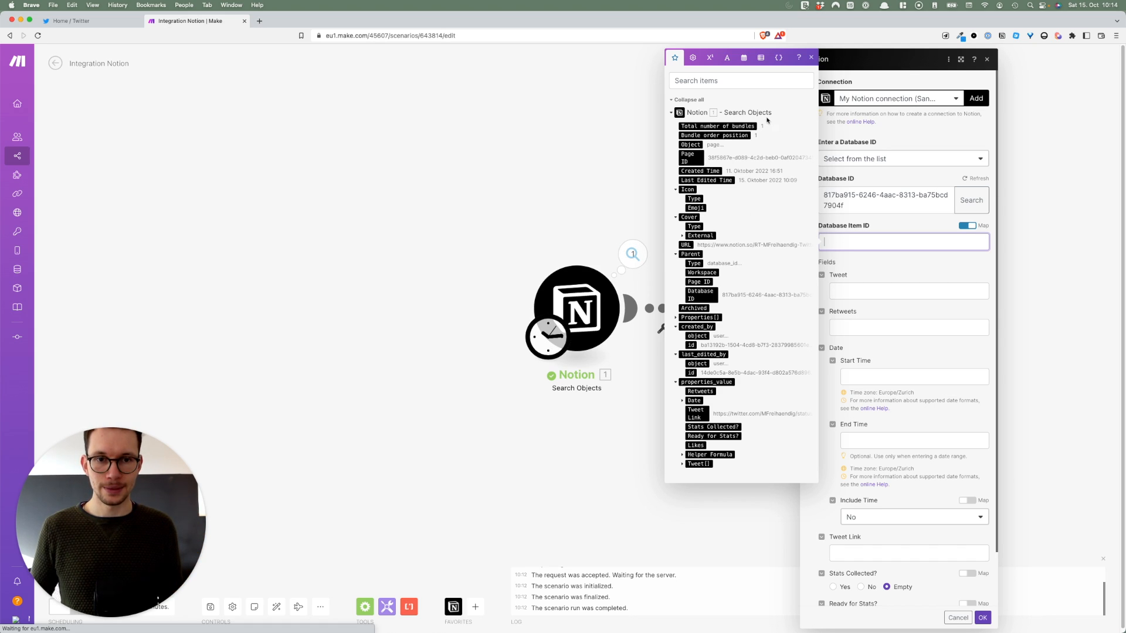
pyautogui.click(687, 156)
pyautogui.click(891, 272)
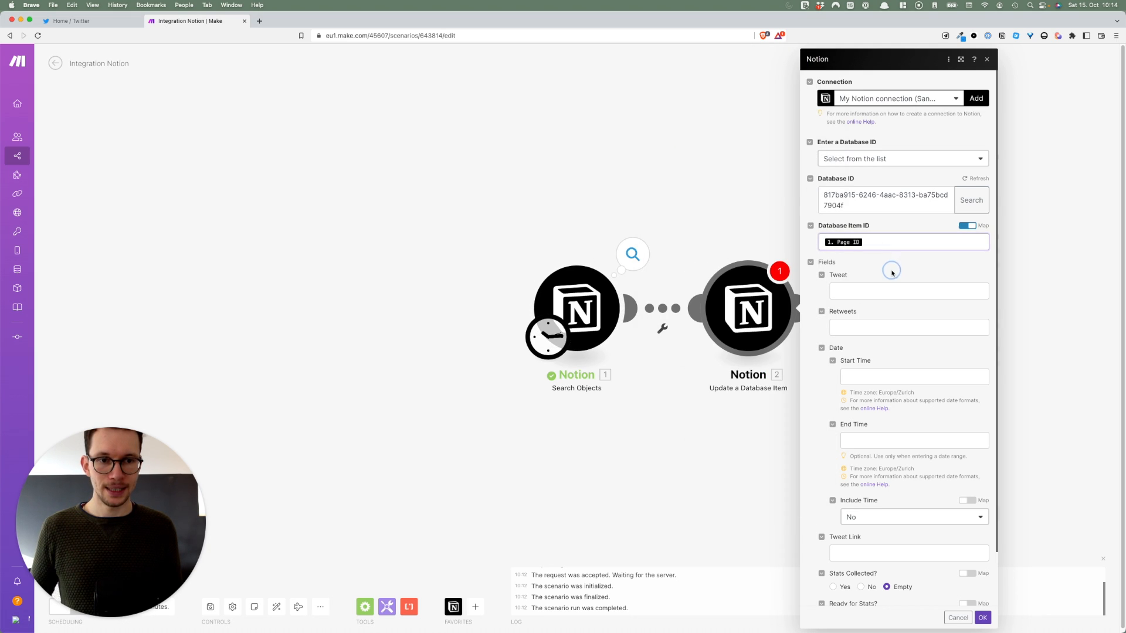
pyautogui.scroll(-3, 886, 275)
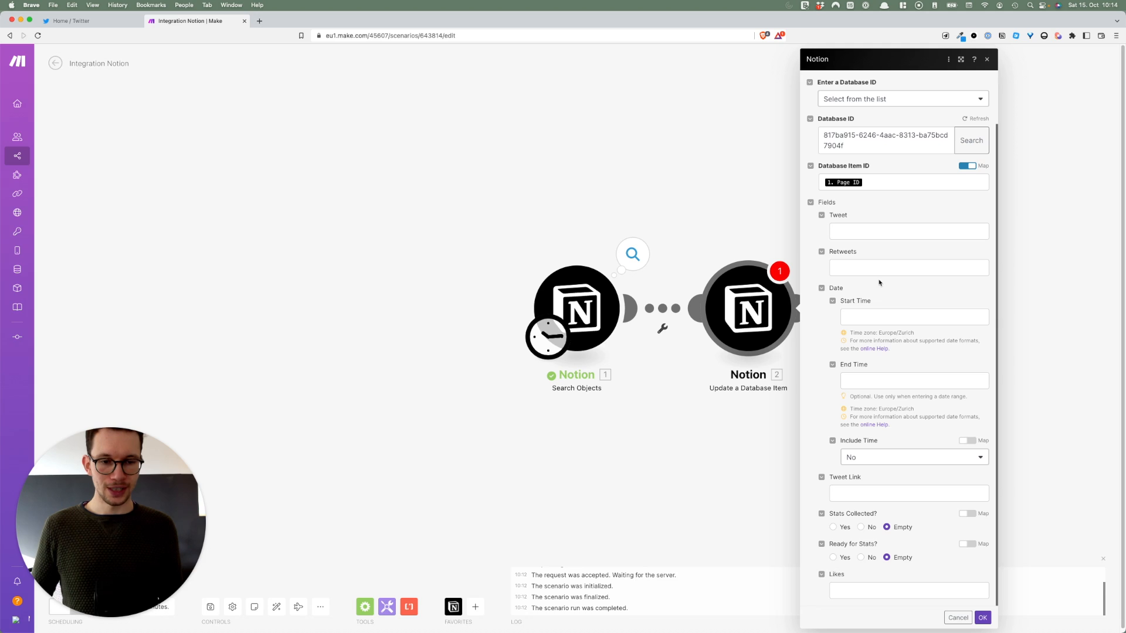
pyautogui.scroll(-1, 879, 283)
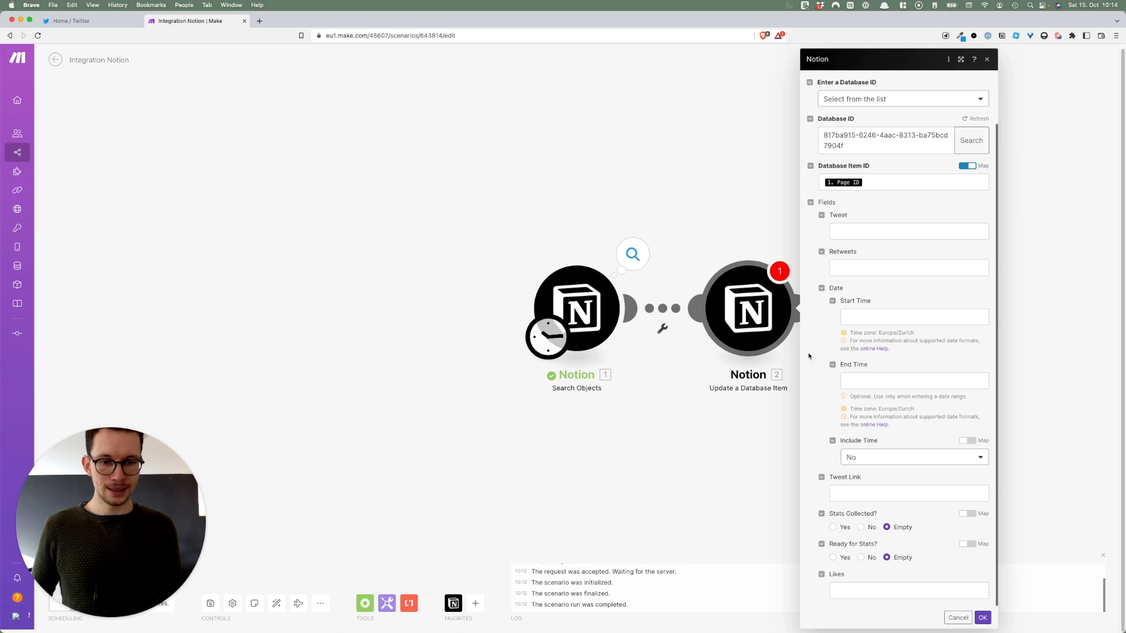
# Set Ready for Stats? to Yes in the Update a Database Item module and run the scenario once on Tweets DB
pyautogui.click(840, 558)
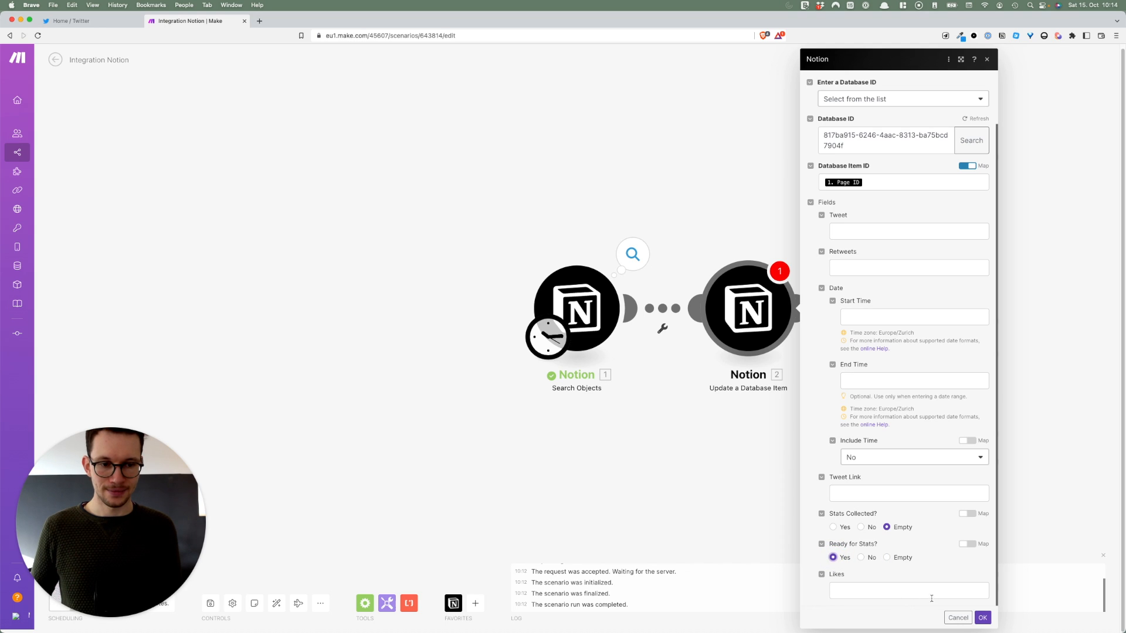
pyautogui.click(982, 617)
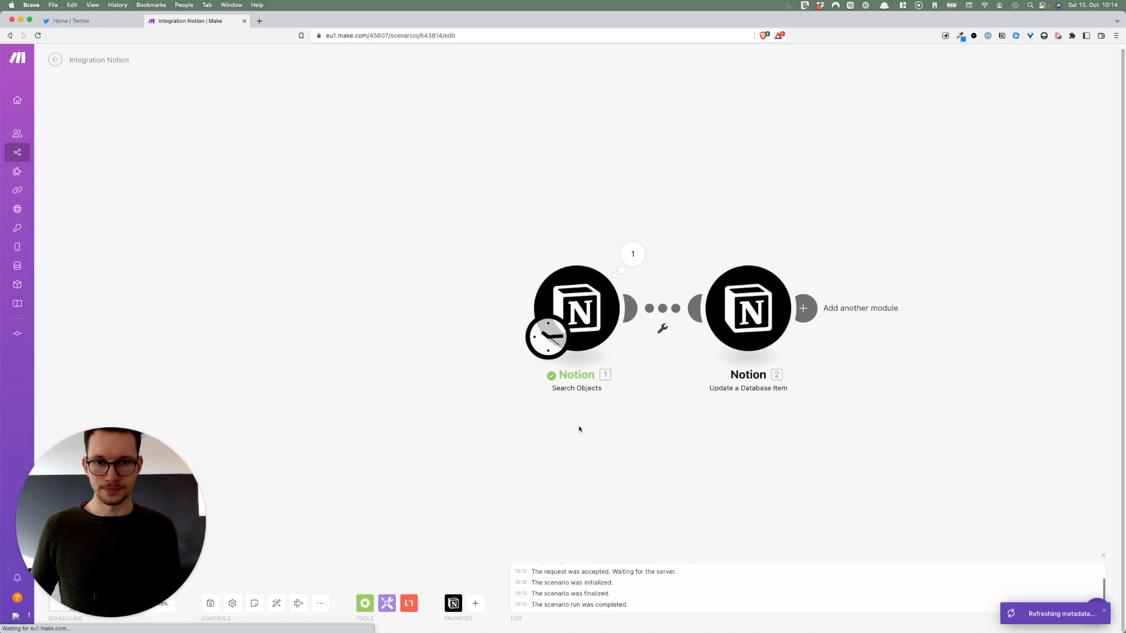
pyautogui.moveTo(137, 478); pyautogui.dragTo(137, 272)
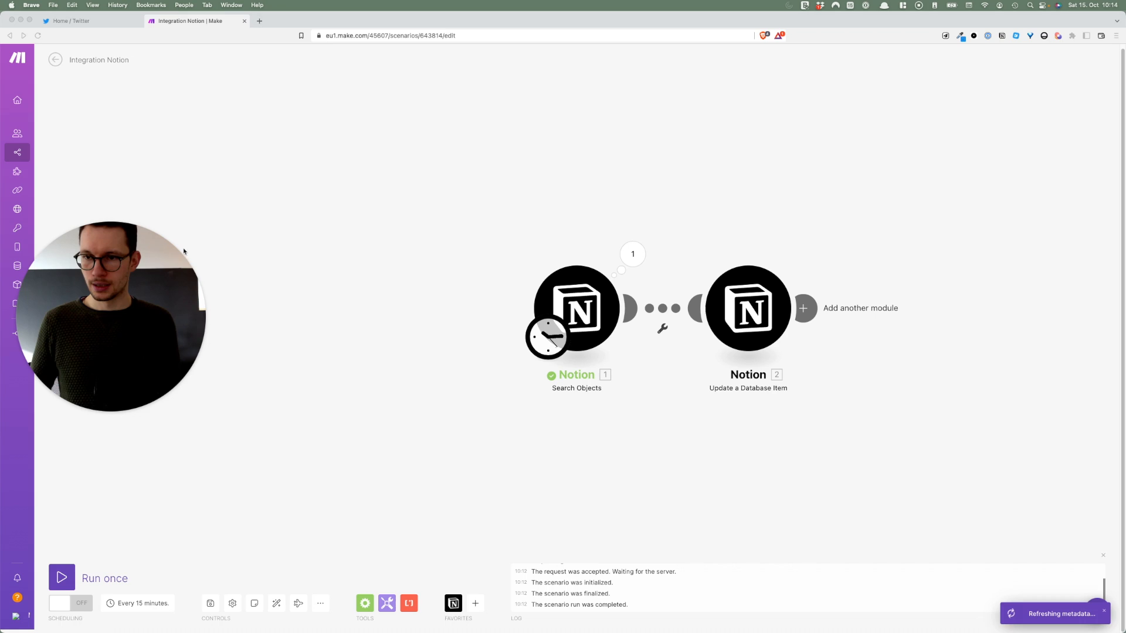
pyautogui.click(66, 576)
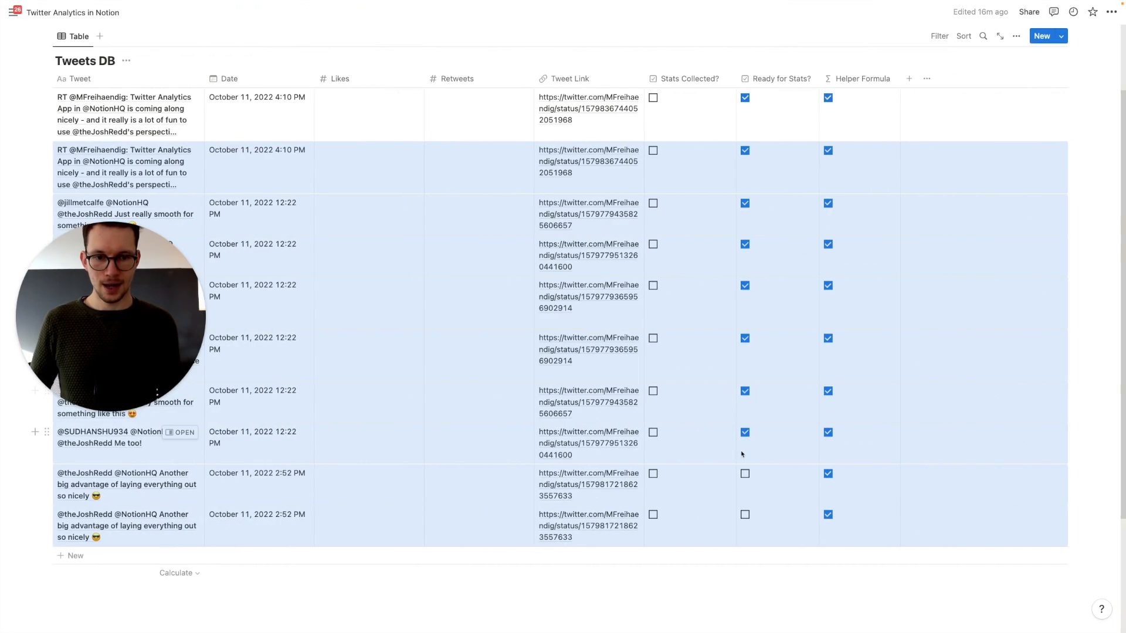
pyautogui.click(735, 588)
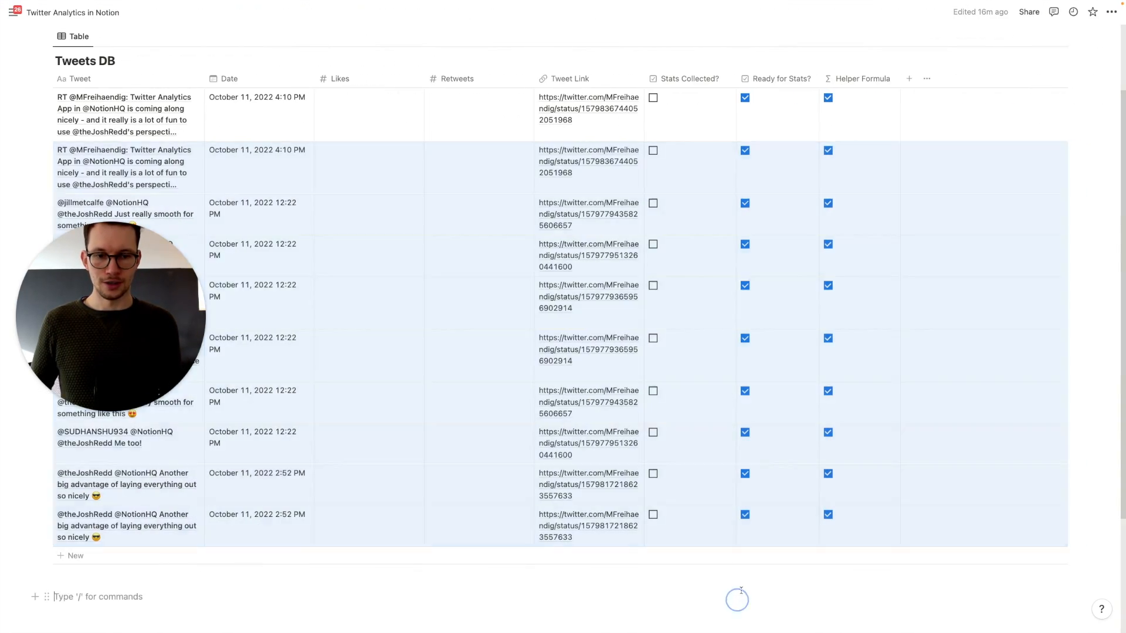
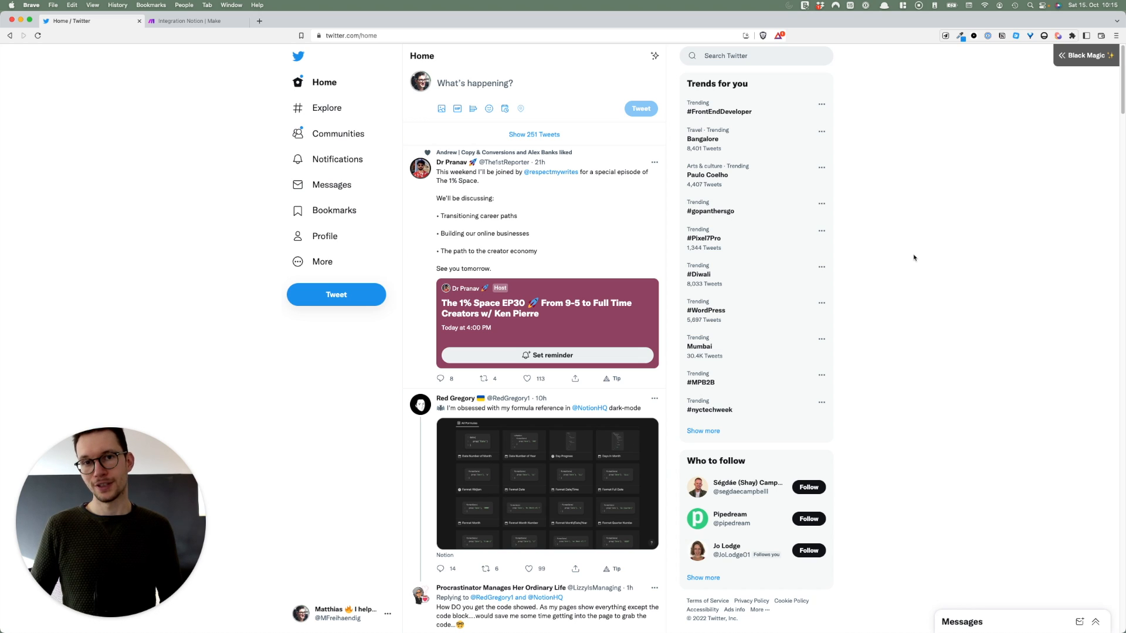
# Switch to Bardeen on the Twitter page and create a playbook with a Find Notion Pages From Database action on Tweets DB
pyautogui.click(1058, 36)
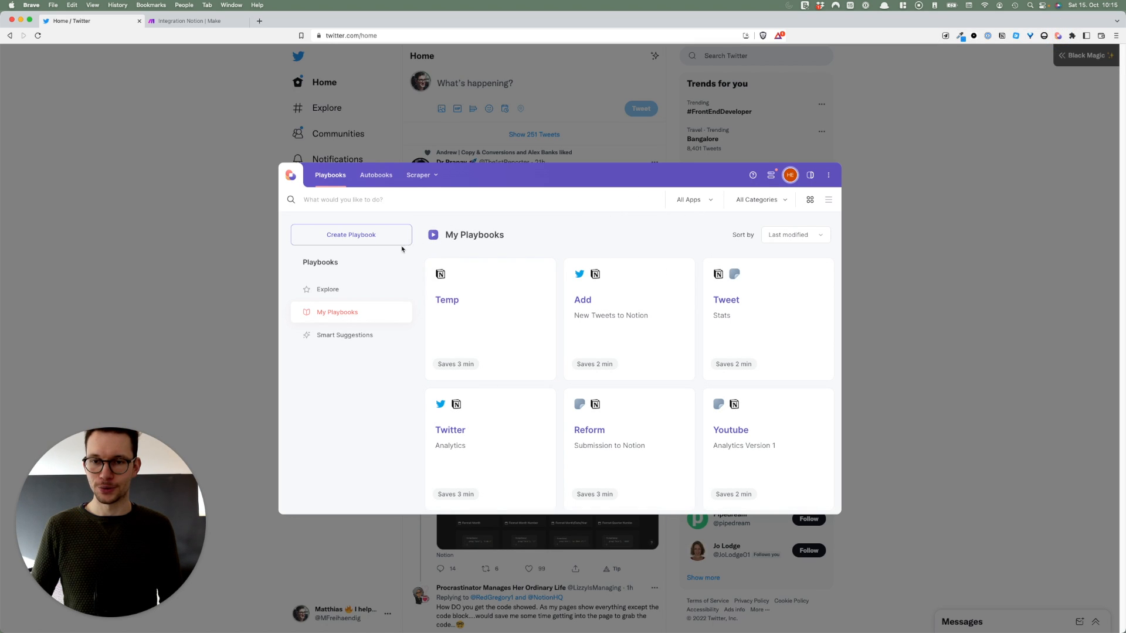
pyautogui.click(372, 239)
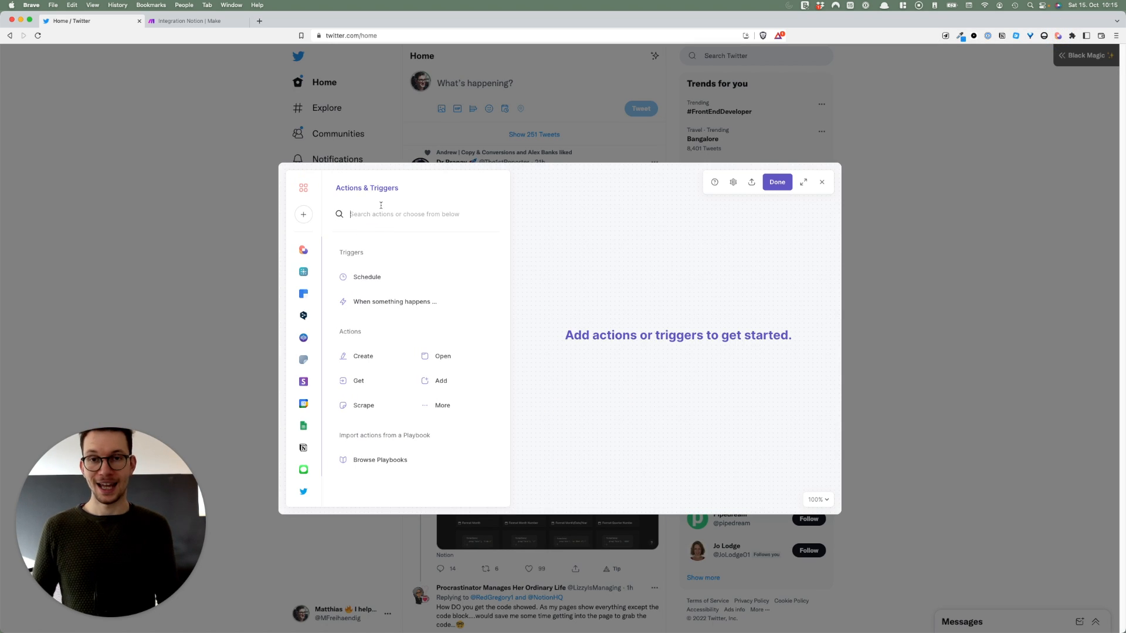
pyautogui.click(303, 448)
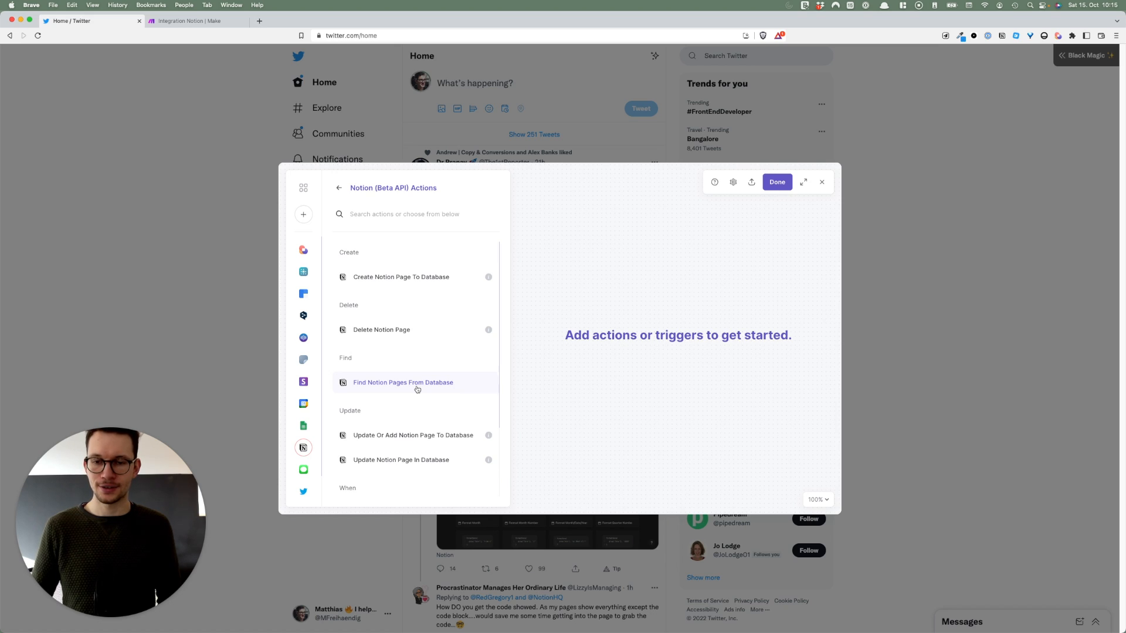
pyautogui.click(416, 385)
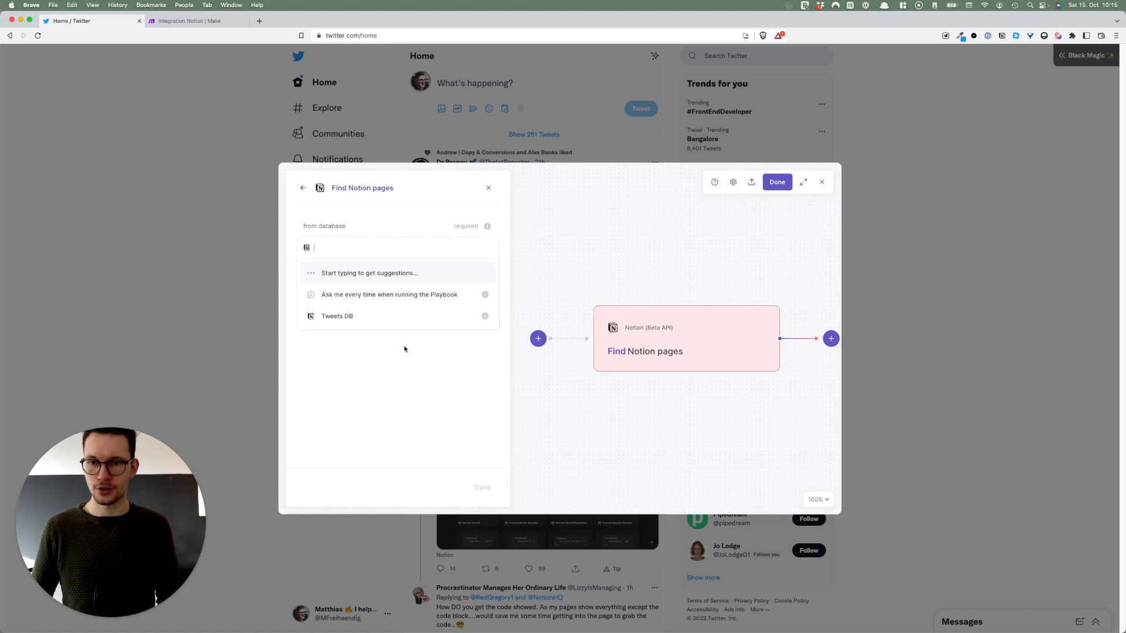
pyautogui.click(341, 317)
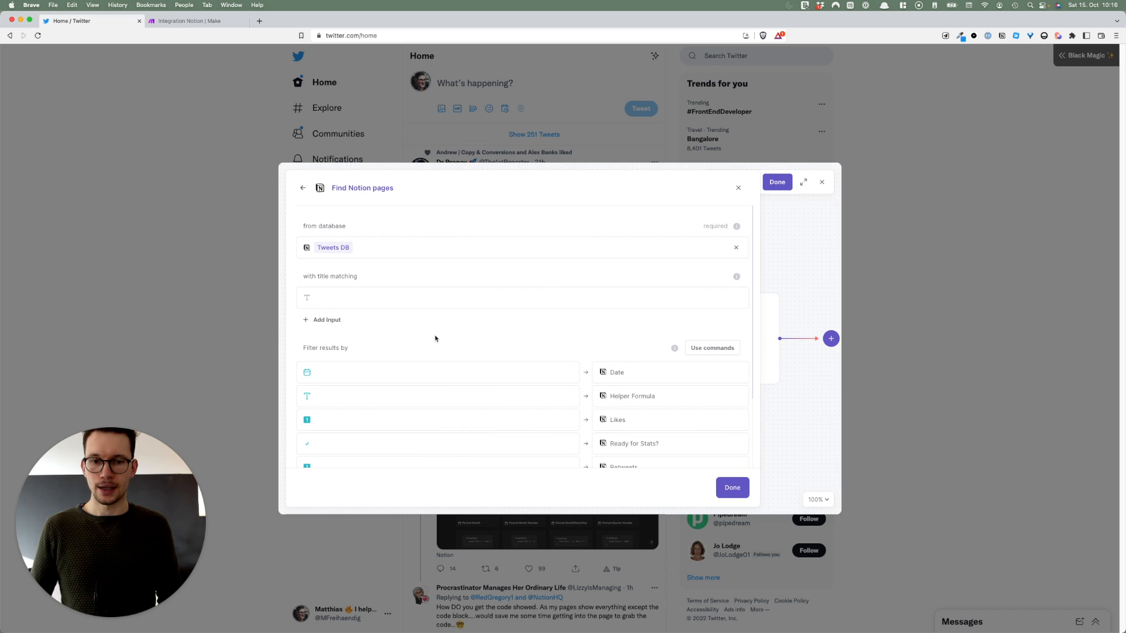
# Filter the Find Notion pages results by setting Ready for Stats? to Yes
pyautogui.scroll(-3, 490, 354)
pyautogui.scroll(-1, 492, 358)
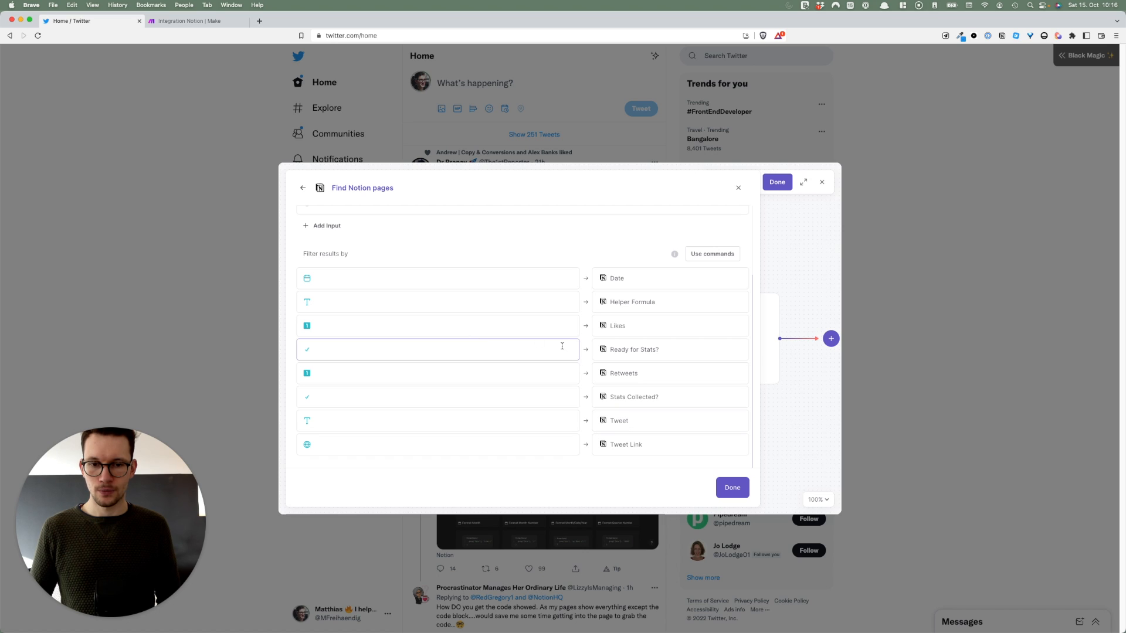
pyautogui.click(419, 354)
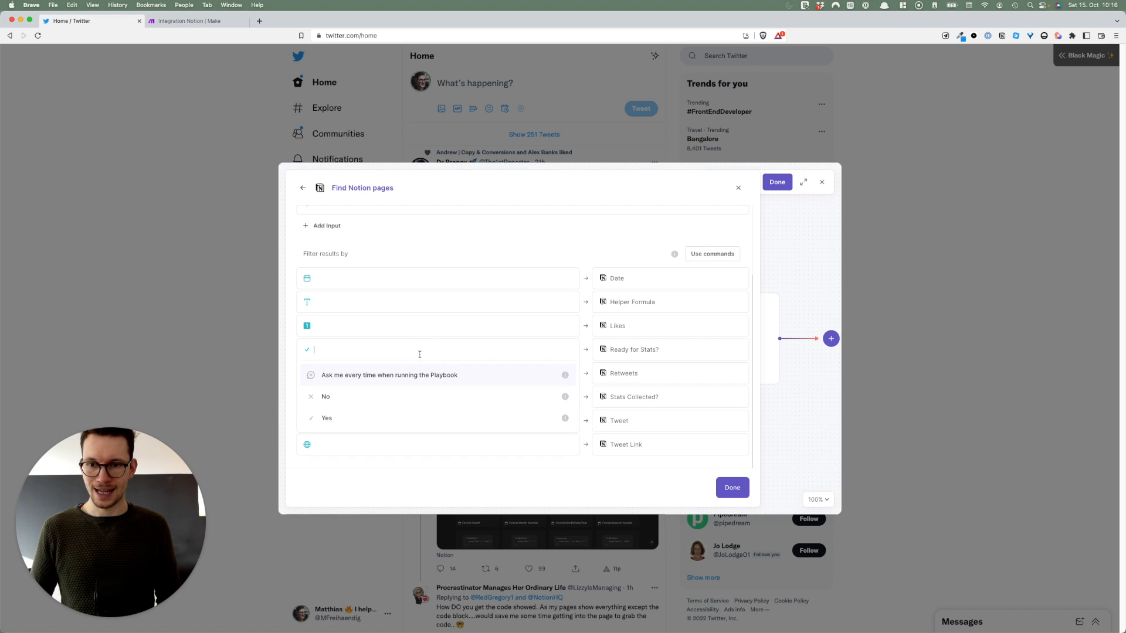
pyautogui.click(364, 418)
pyautogui.click(628, 386)
pyautogui.scroll(2, 616, 360)
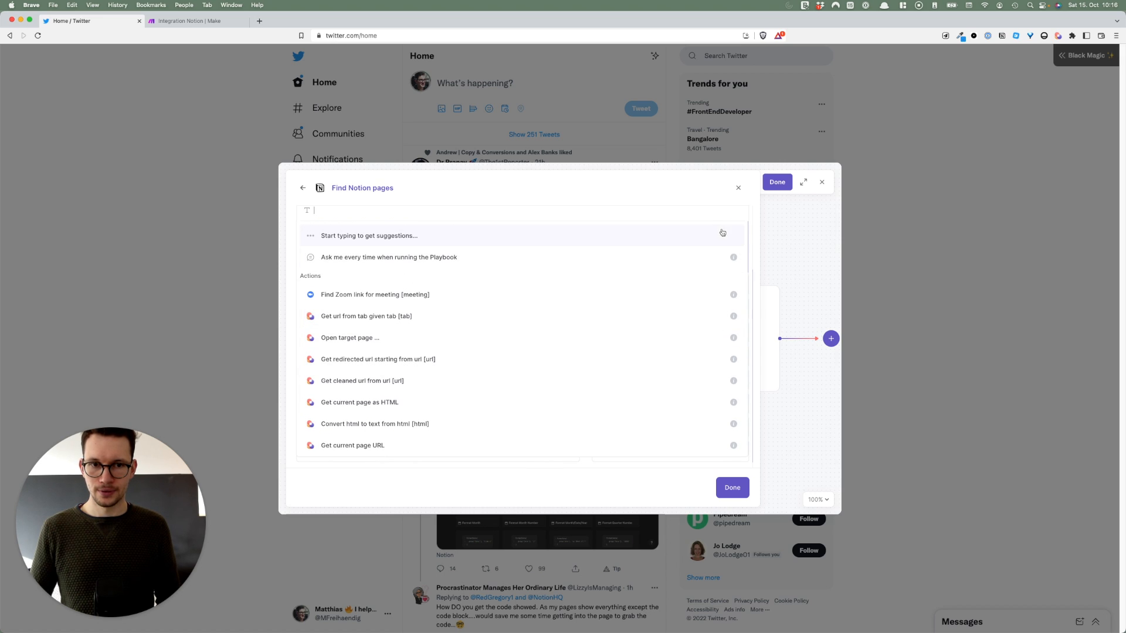
pyautogui.click(748, 209)
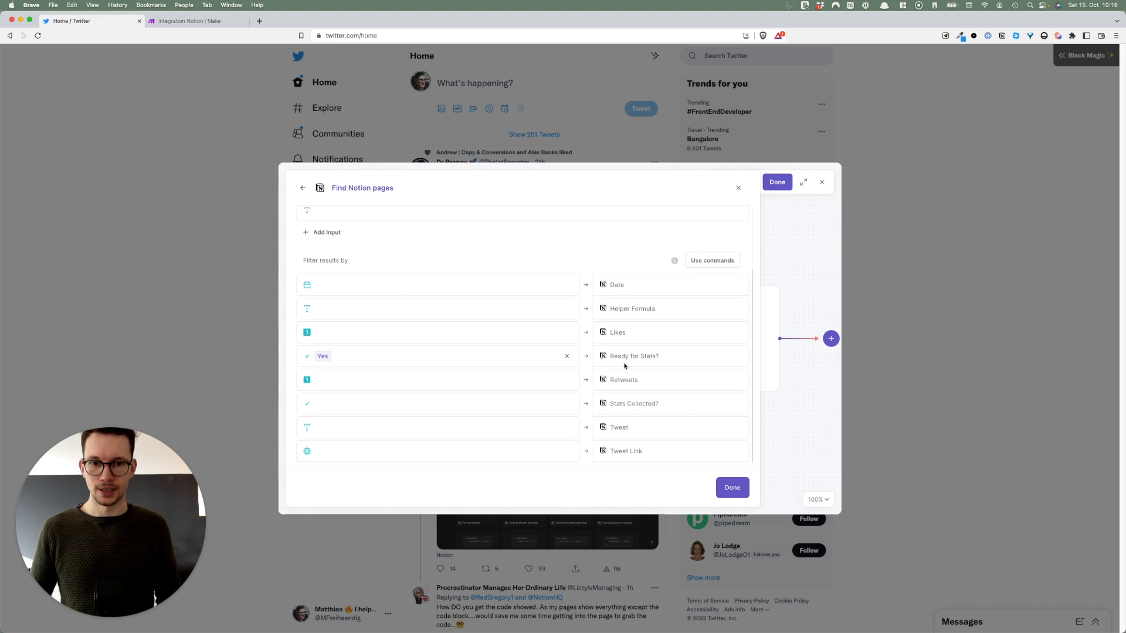
pyautogui.scroll(-1, 622, 362)
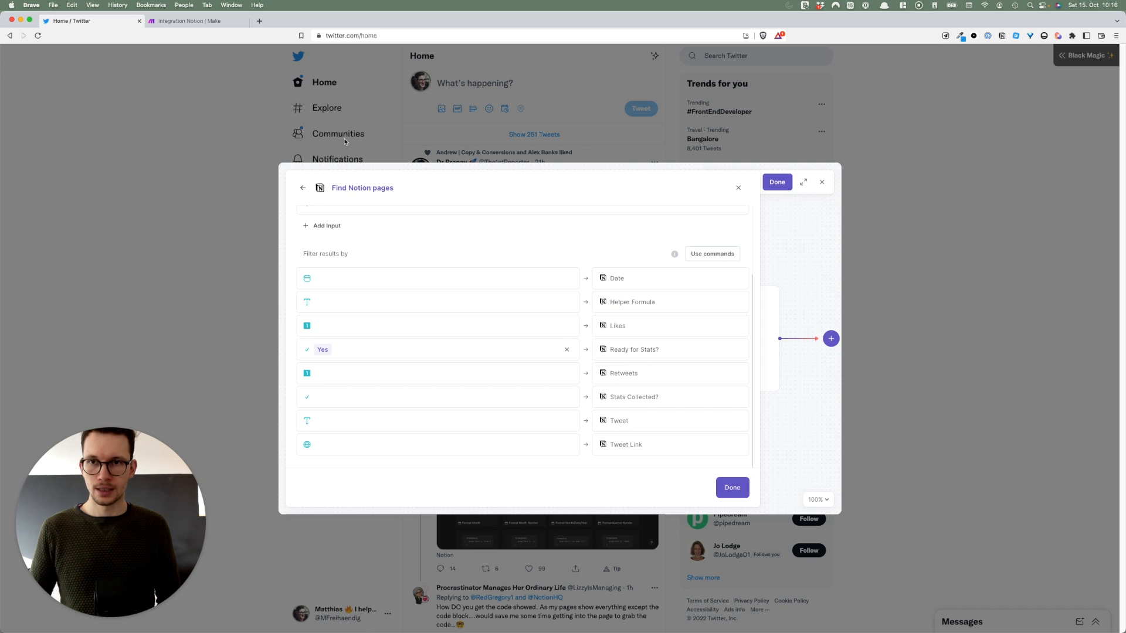
# Review the Tweets DB columns in Notion and, back in the Bardeen playbook, confirm the Find Notion pages action
pyautogui.hotkey('ctrl', 'Right')
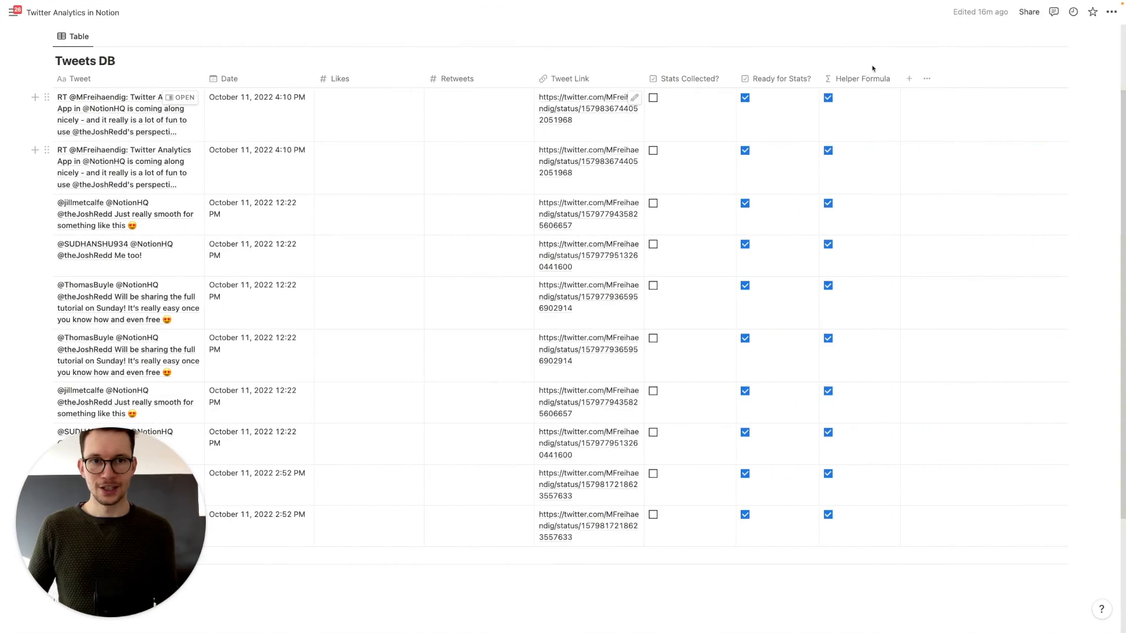
pyautogui.hotkey('ctrl', 'Left')
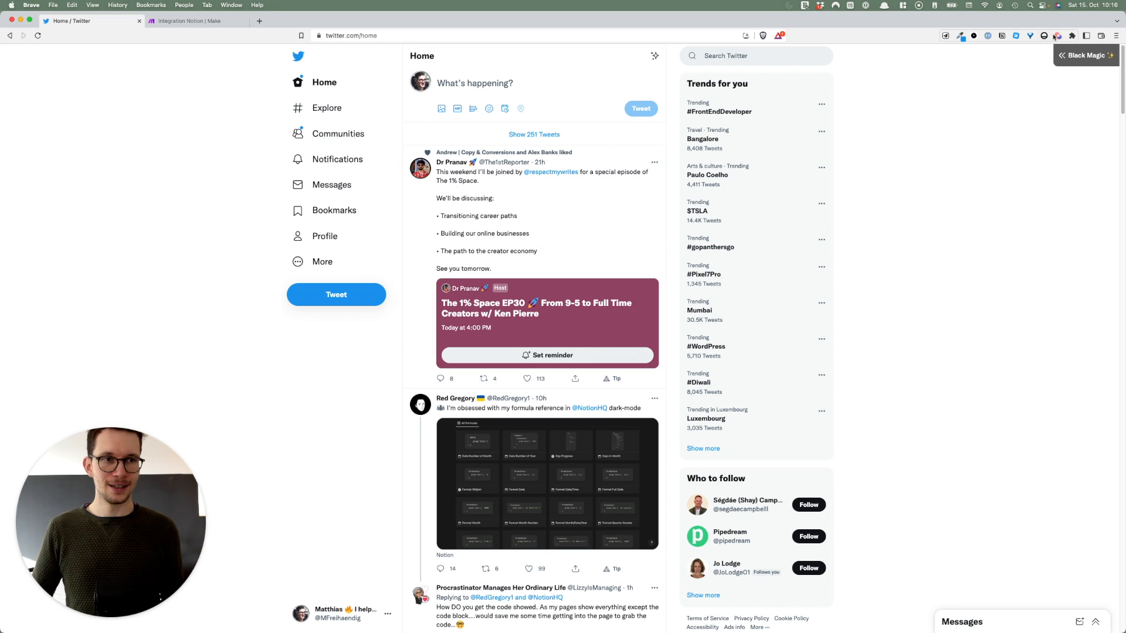
pyautogui.click(1055, 36)
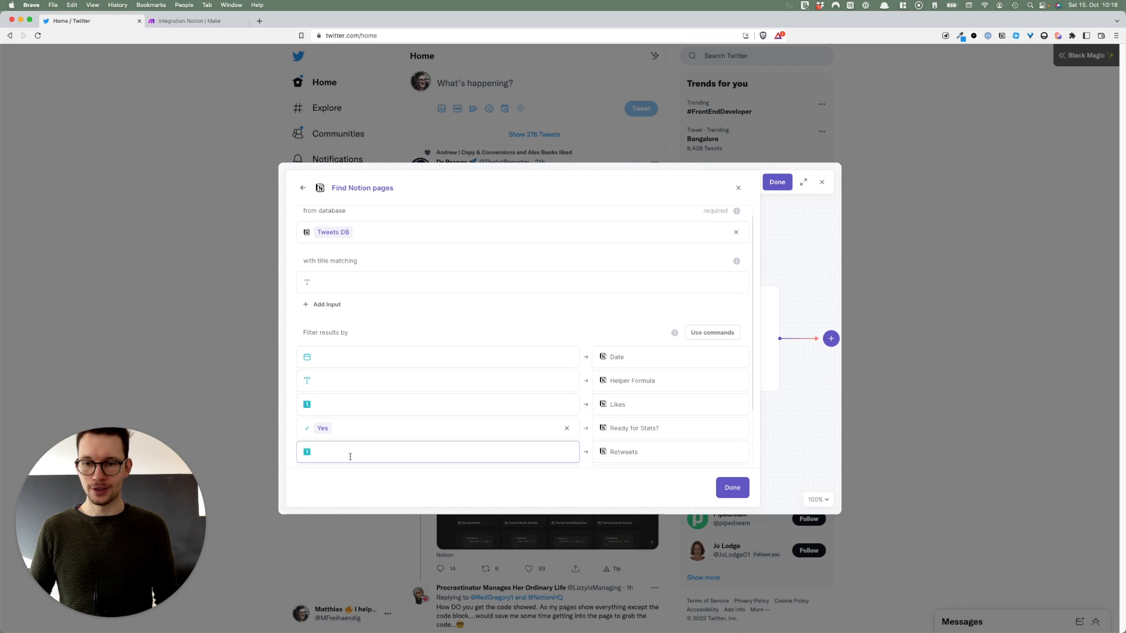
pyautogui.click(732, 488)
pyautogui.moveTo(754, 460); pyautogui.dragTo(522, 442)
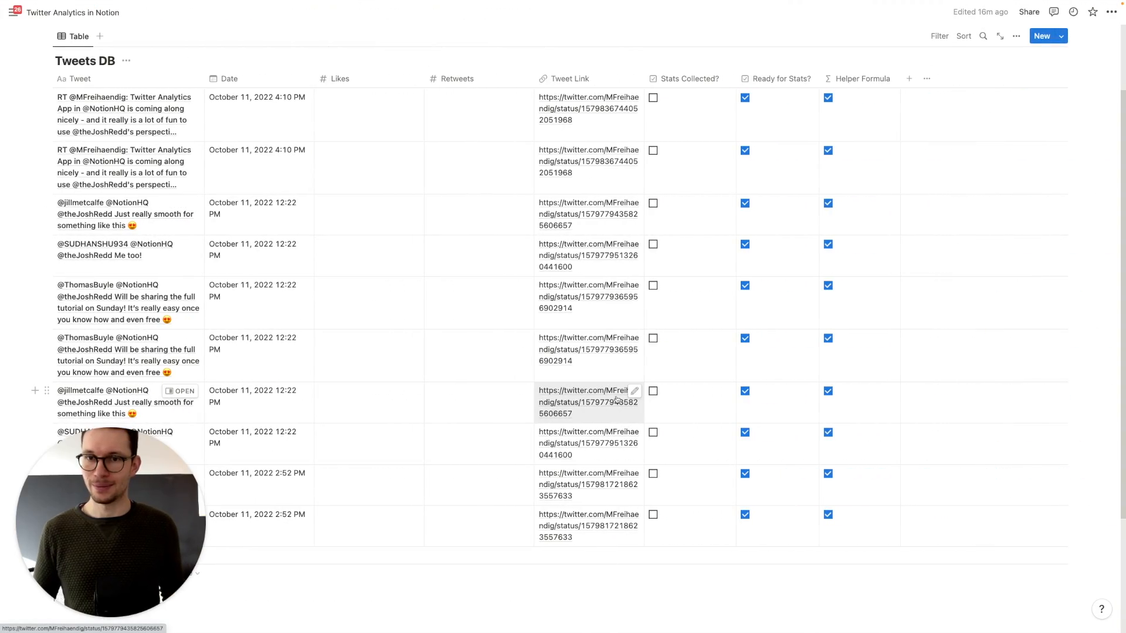
# Search the playbook actions for "merge" and add Merge Text Using Text after the Find Notion pages action
pyautogui.click(581, 126)
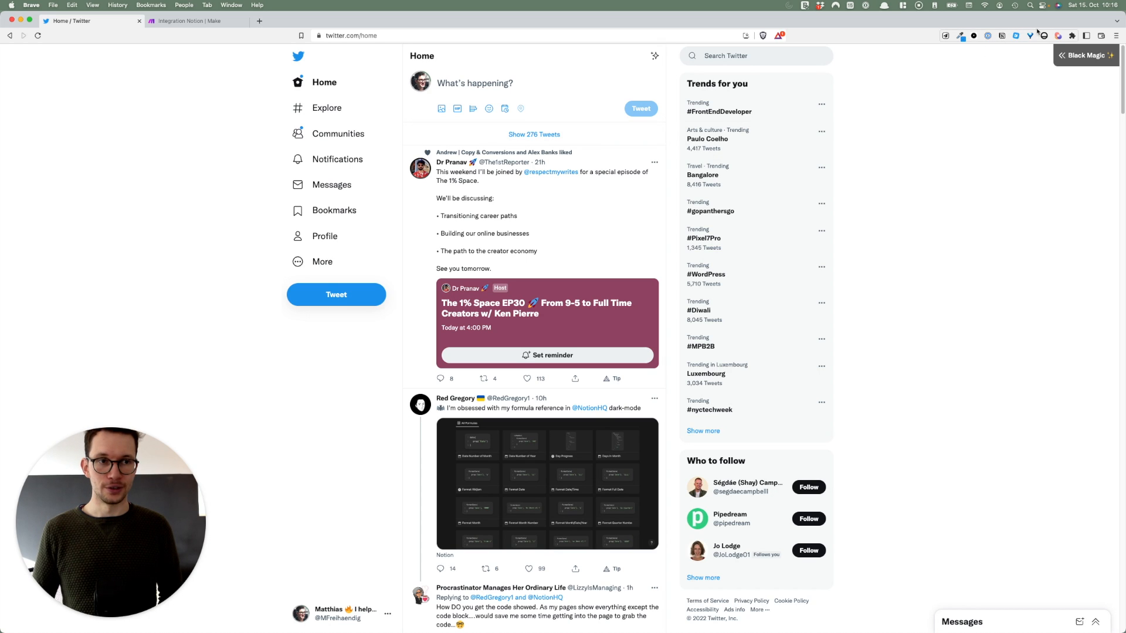
pyautogui.click(1057, 37)
pyautogui.moveTo(691, 249); pyautogui.dragTo(498, 262)
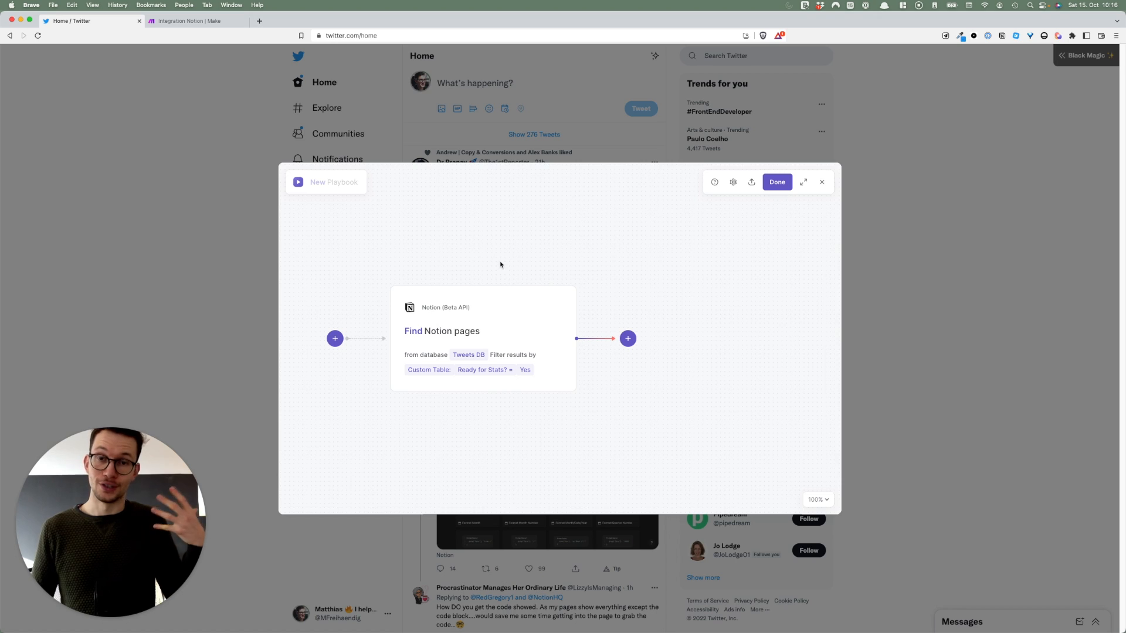
pyautogui.click(633, 345)
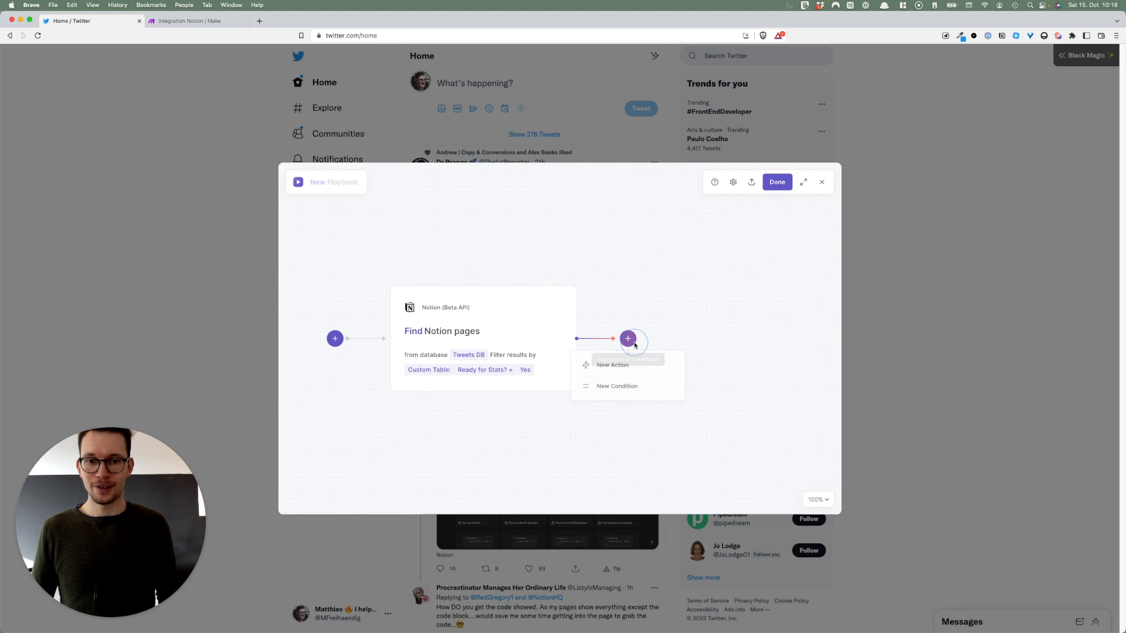
pyautogui.click(615, 368)
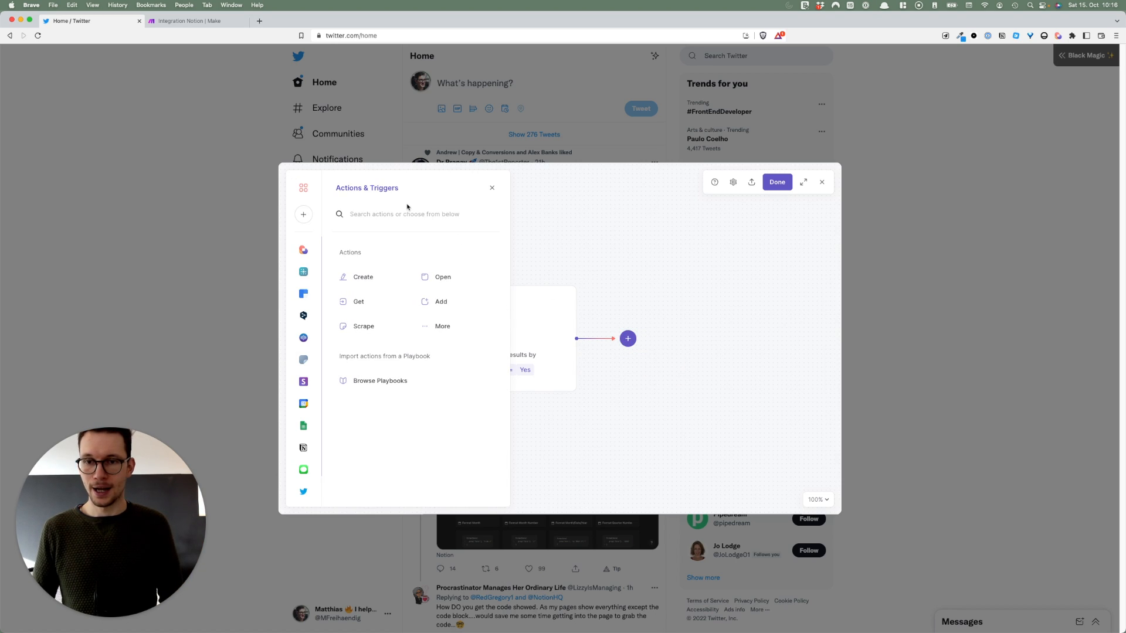
pyautogui.write('merge')
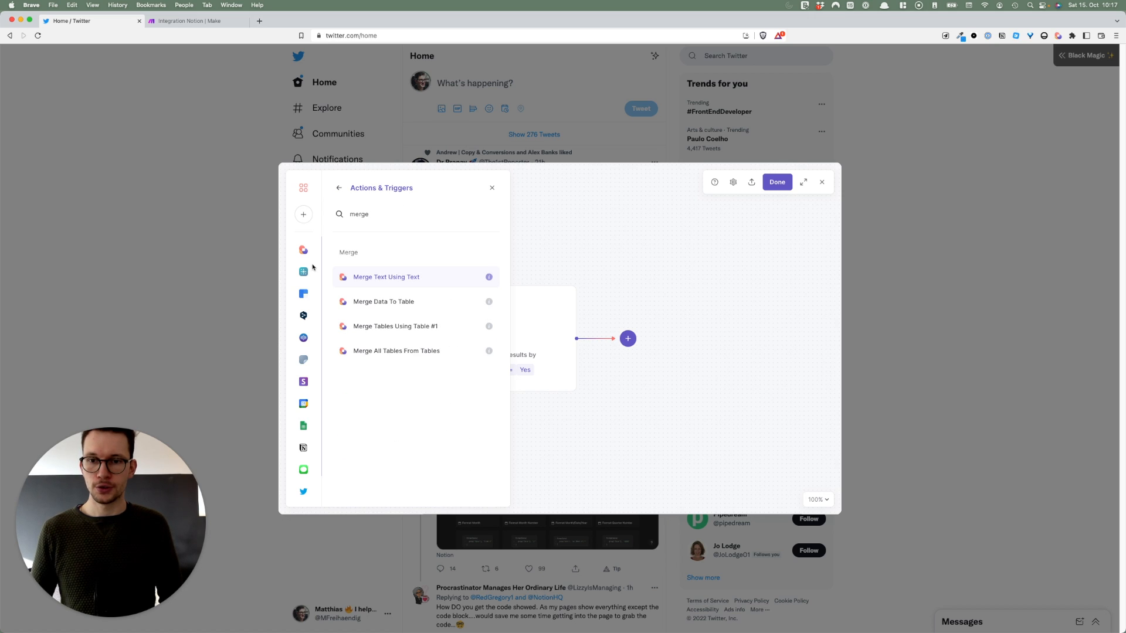
pyautogui.click(402, 277)
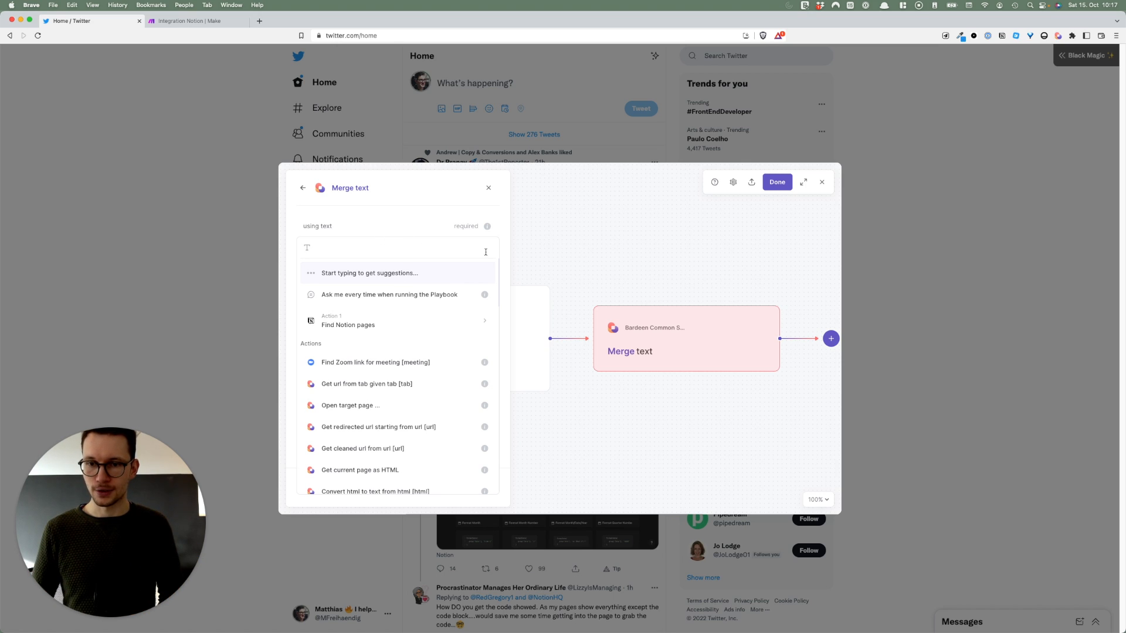
# Use the Tweet Link field from the Find Notion pages data as the first text of the merge action
pyautogui.click(368, 323)
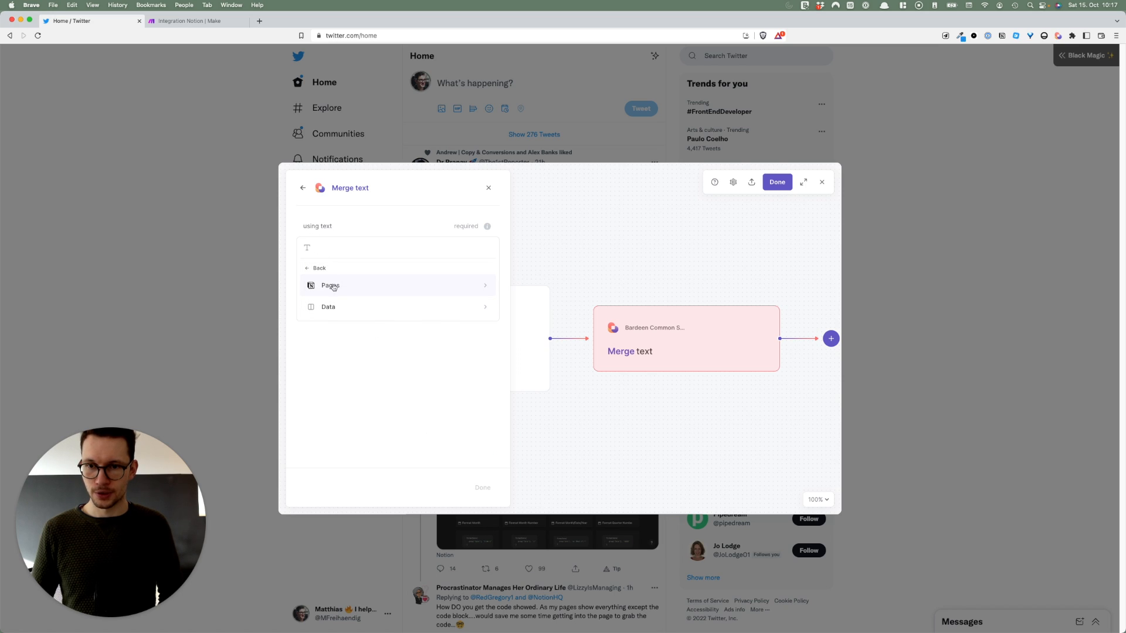
pyautogui.click(346, 307)
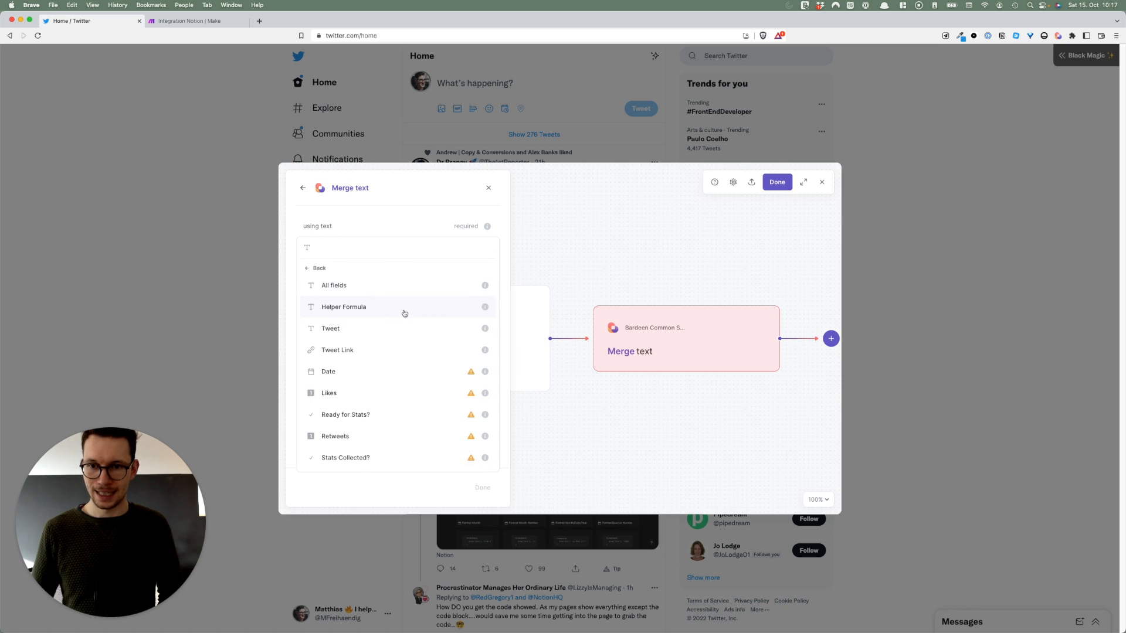
pyautogui.click(390, 351)
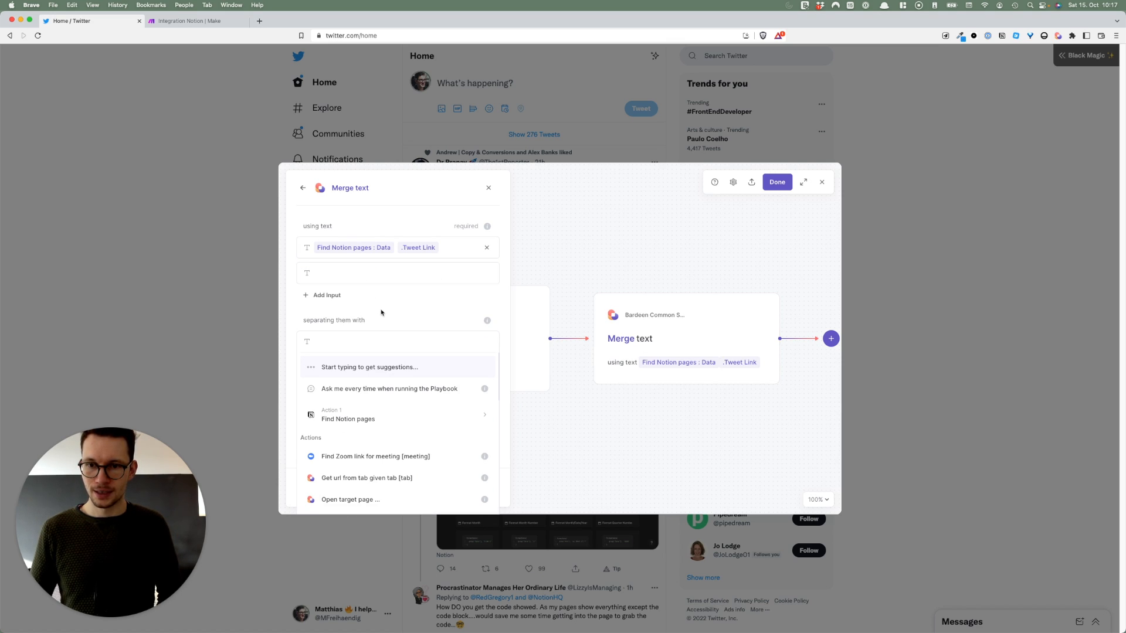
pyautogui.click(357, 274)
pyautogui.click(380, 229)
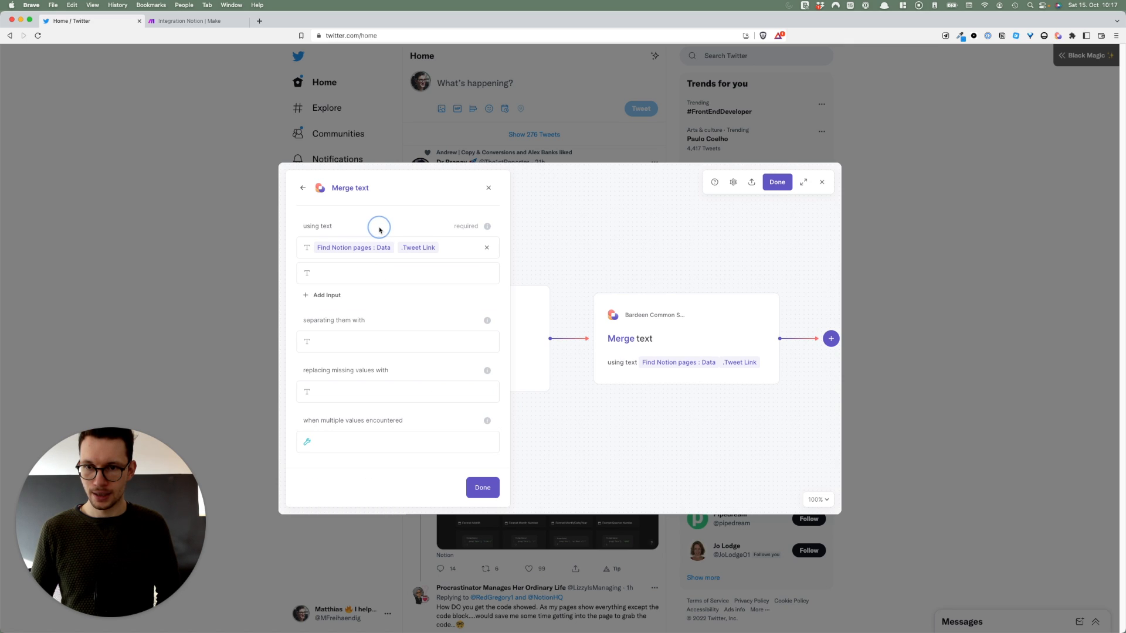
# Add "/analytics" as the second text of the merge action and confirm the action
pyautogui.click(363, 268)
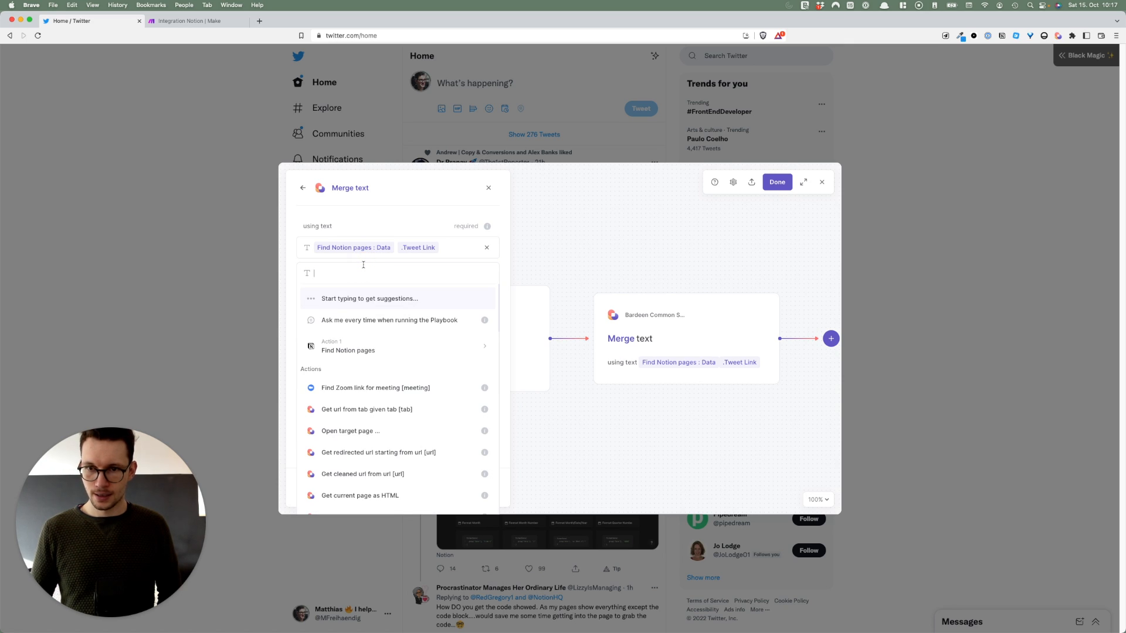
pyautogui.write('/analytics')
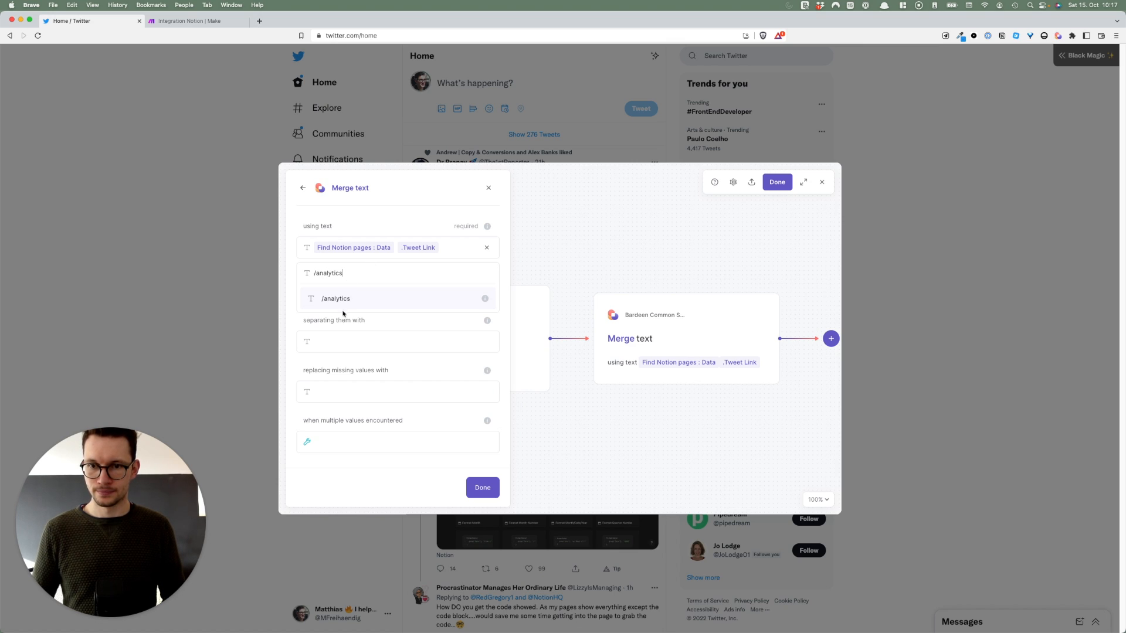
pyautogui.click(339, 304)
pyautogui.click(370, 221)
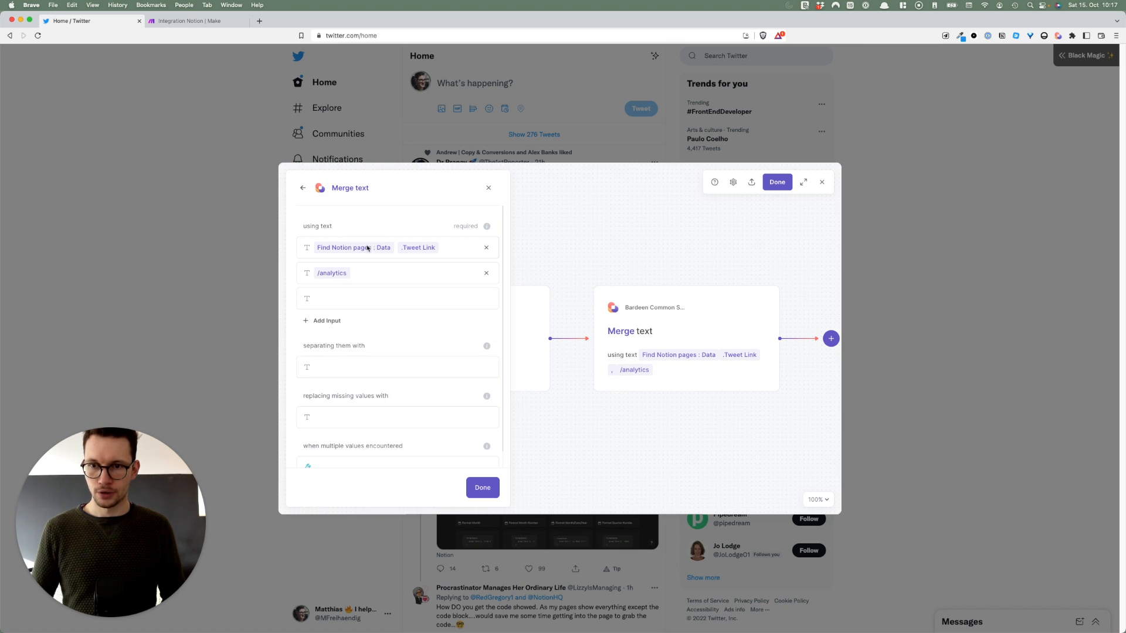
pyautogui.scroll(-1, 401, 402)
pyautogui.scroll(-1, 422, 458)
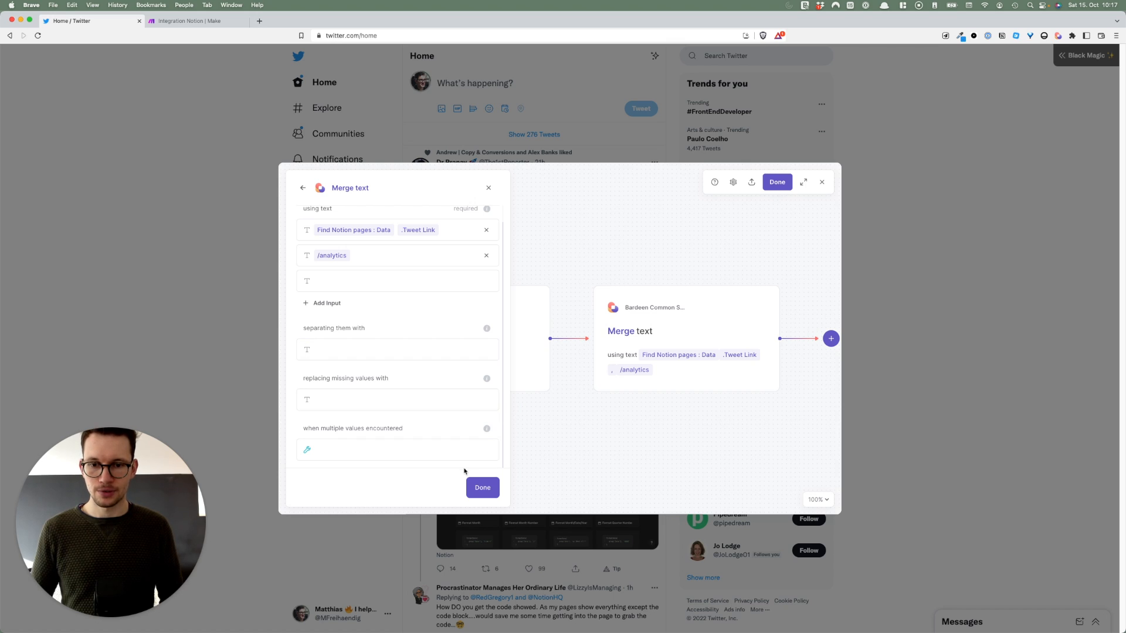
pyautogui.click(490, 489)
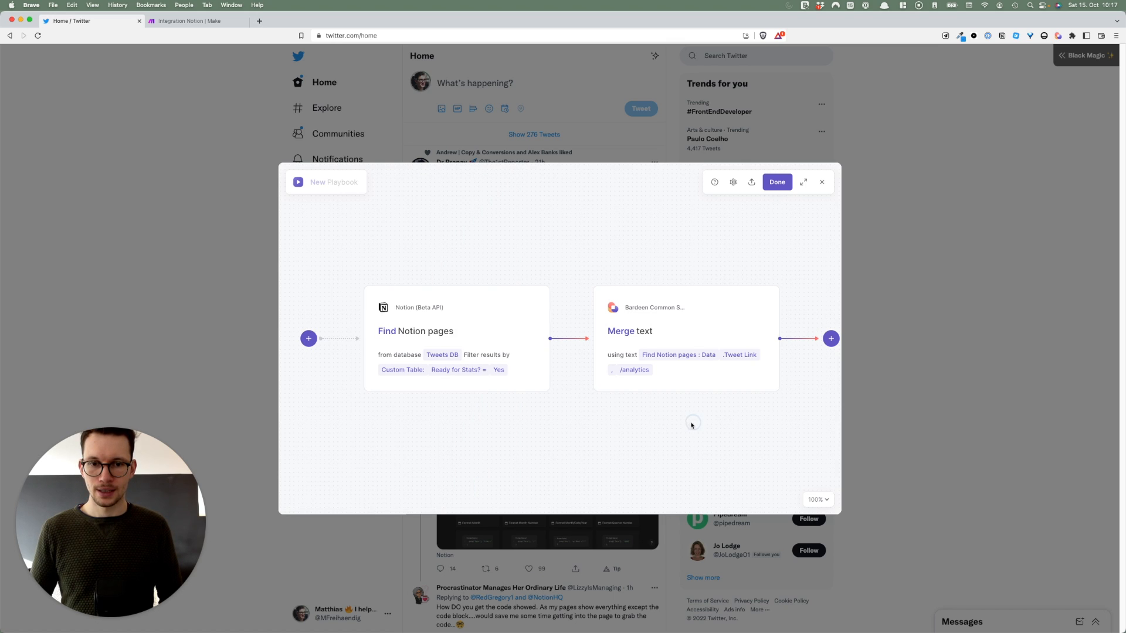
# Add the Scrape Data In The Background action from the Scraper actions after the Merge text action
pyautogui.moveTo(693, 425); pyautogui.dragTo(500, 425)
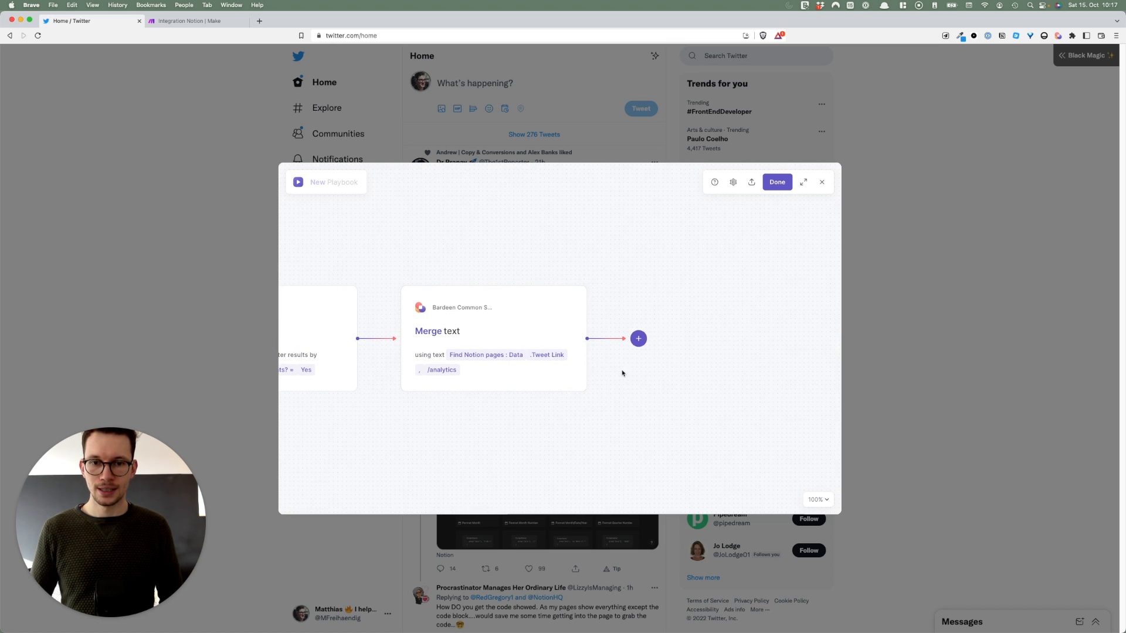
pyautogui.hscroll(2, 622, 373)
pyautogui.moveTo(510, 373)
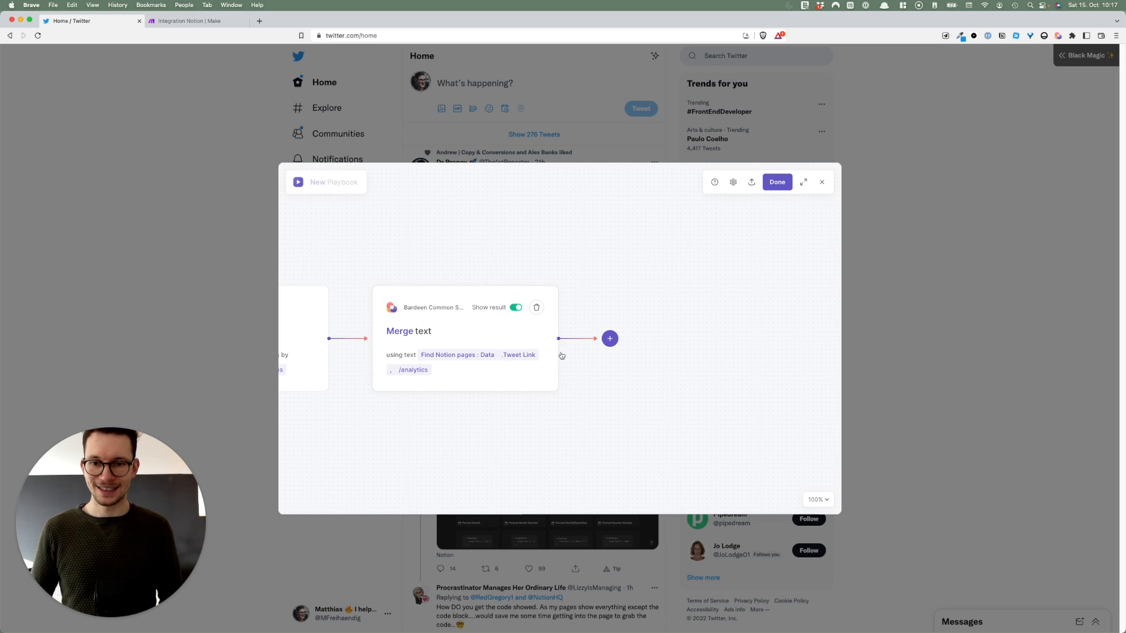
pyautogui.click(609, 339)
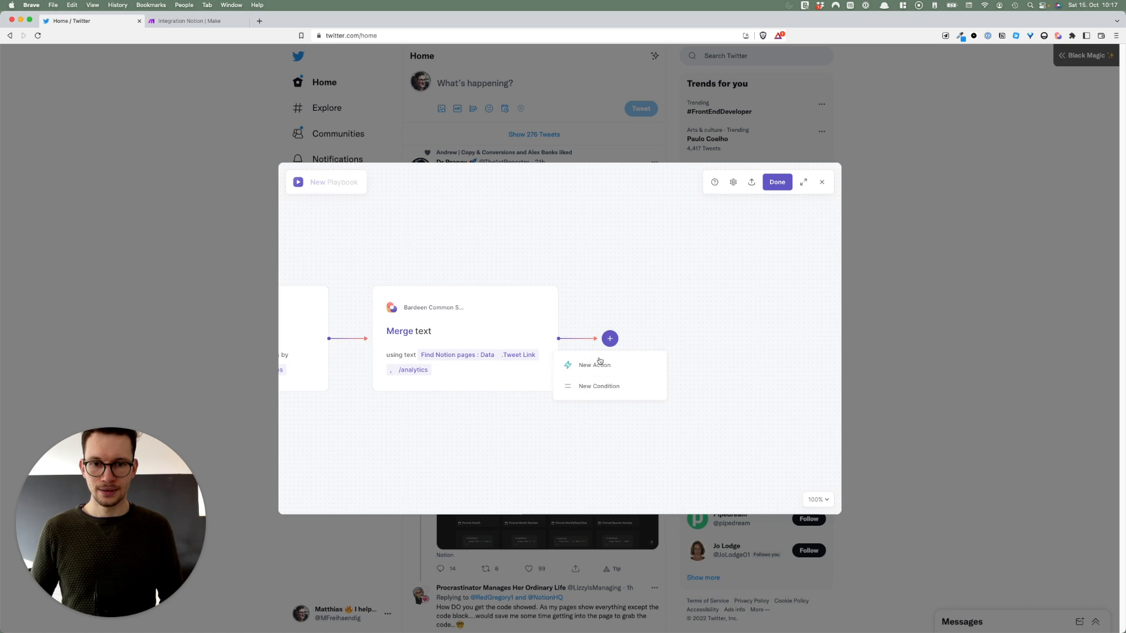
pyautogui.click(597, 372)
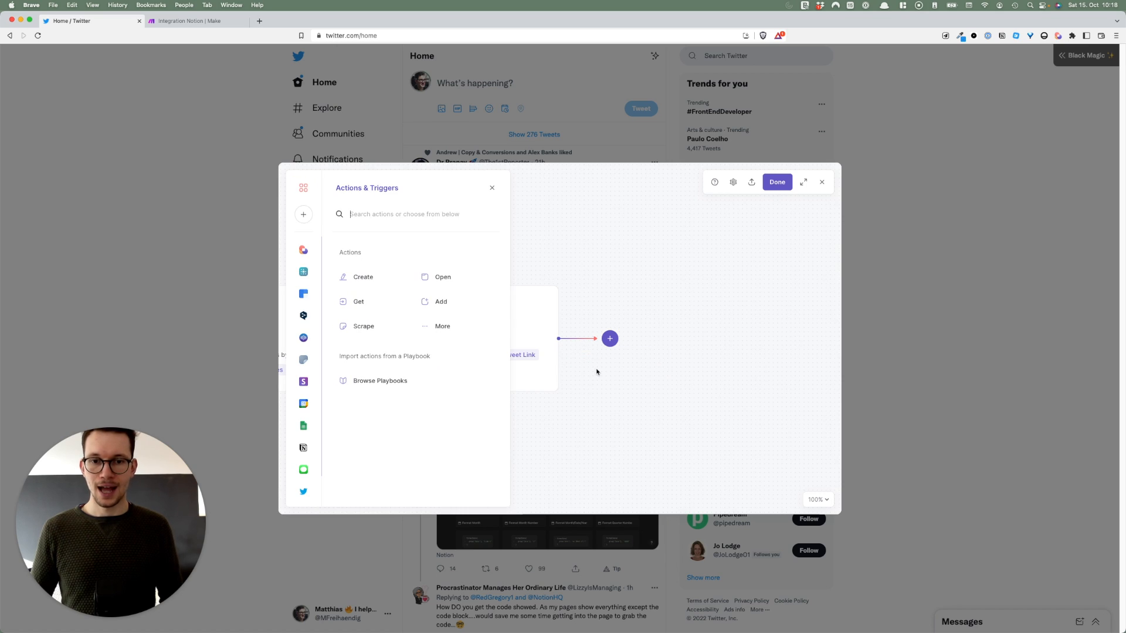
pyautogui.click(305, 367)
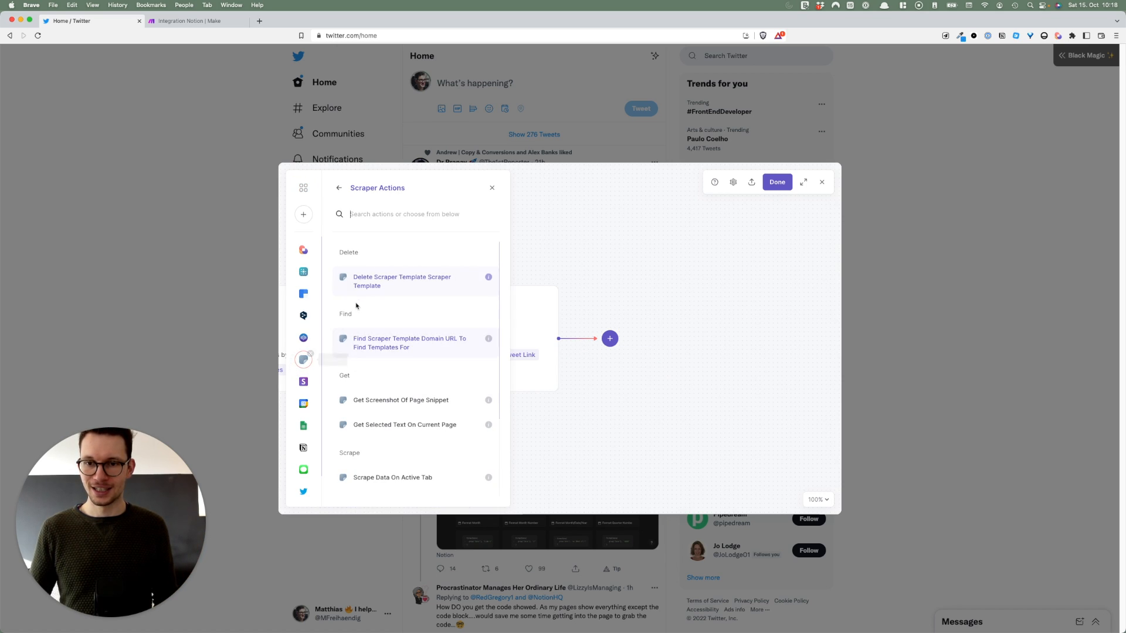
pyautogui.scroll(-3, 403, 335)
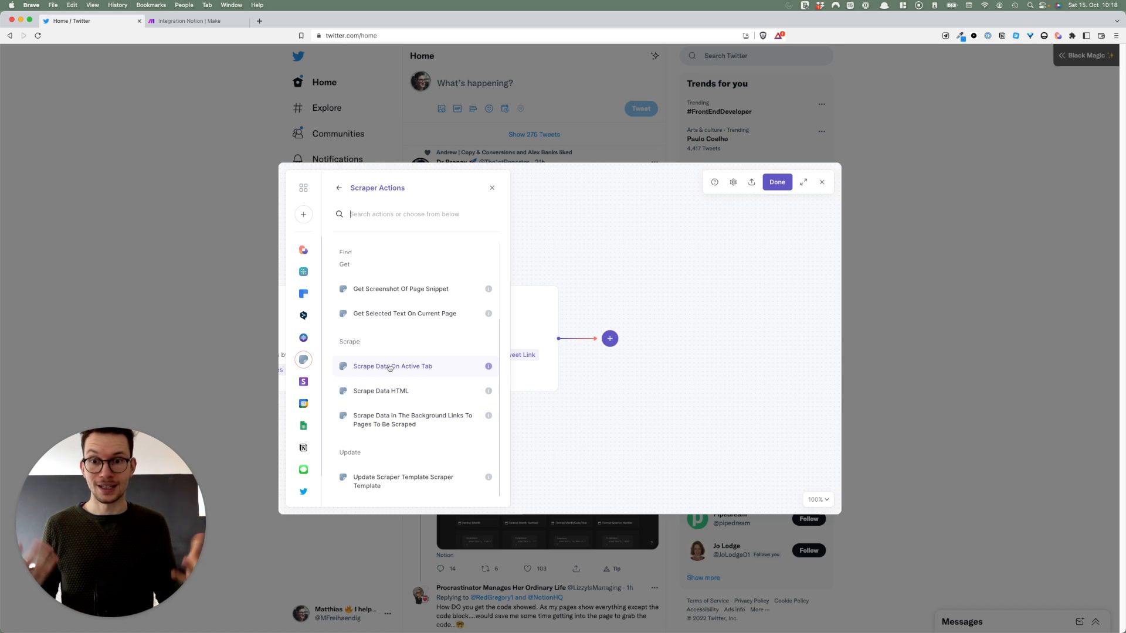
pyautogui.click(395, 424)
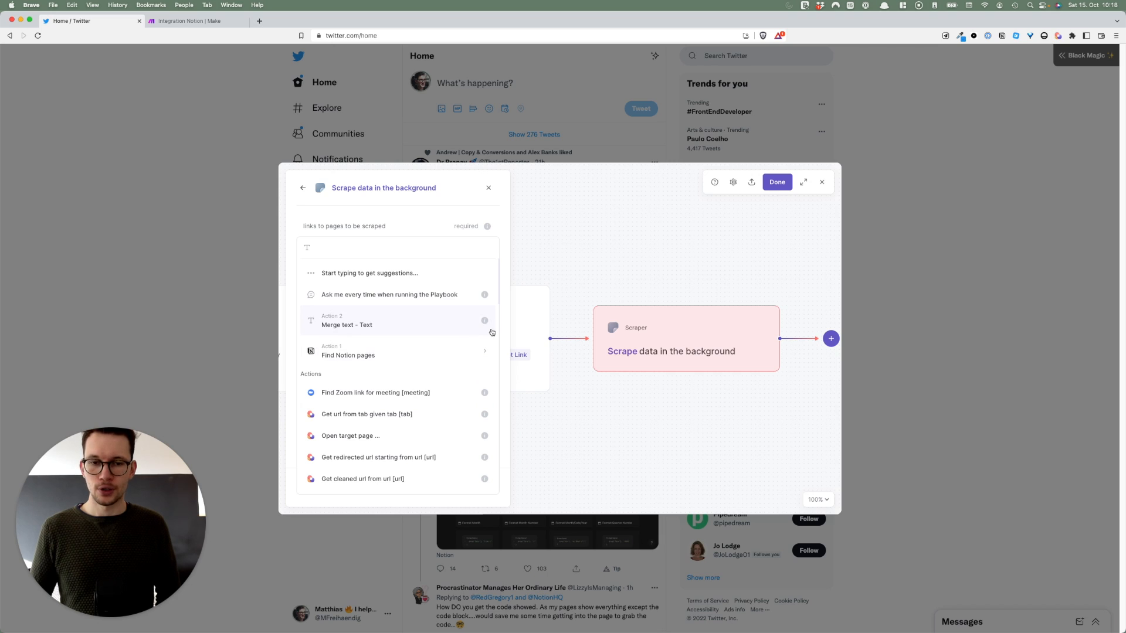
# Use the Merge text output as the links to scrape and choose Tweet Stats Scraper as the scraper template
pyautogui.moveTo(303, 226); pyautogui.dragTo(352, 235)
pyautogui.click(390, 229)
pyautogui.click(381, 252)
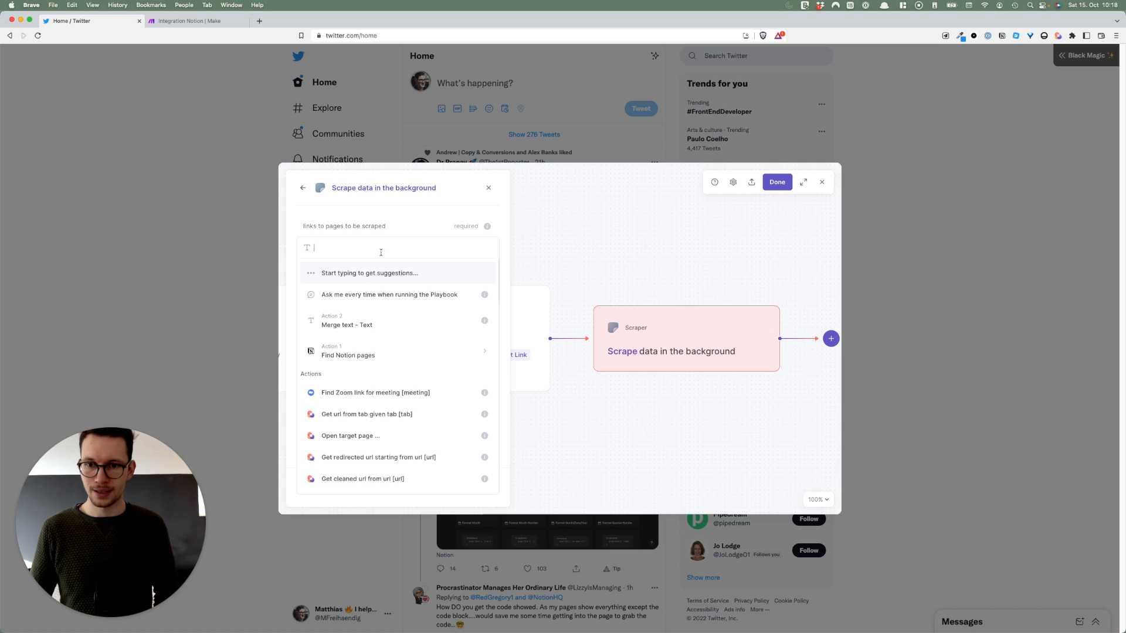
pyautogui.click(394, 321)
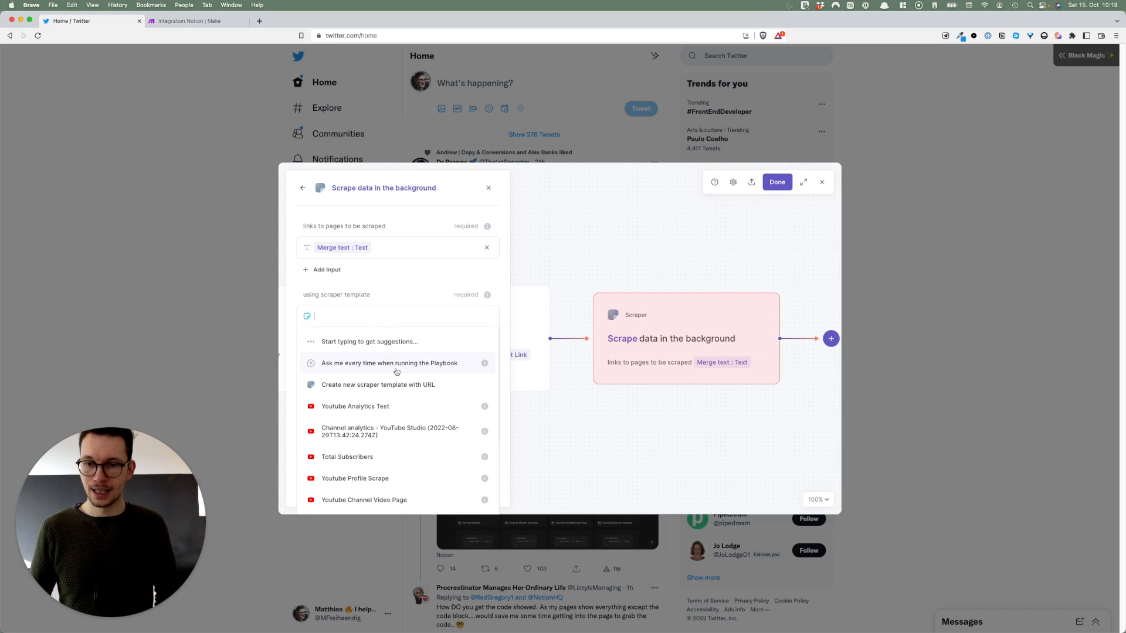
pyautogui.scroll(-5, 396, 372)
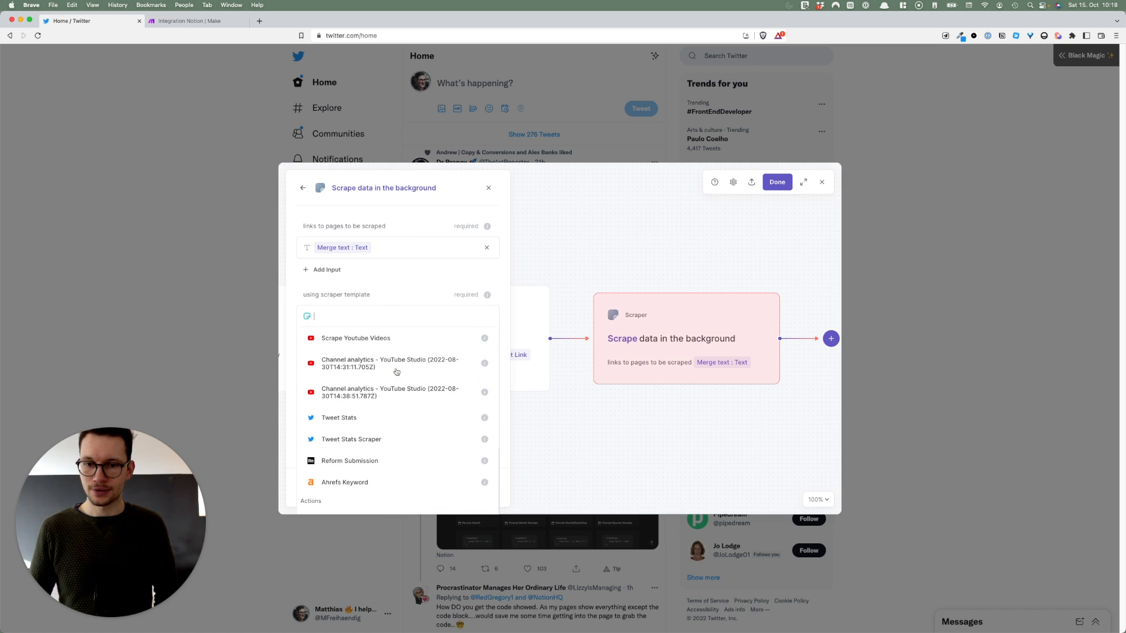
pyautogui.click(380, 441)
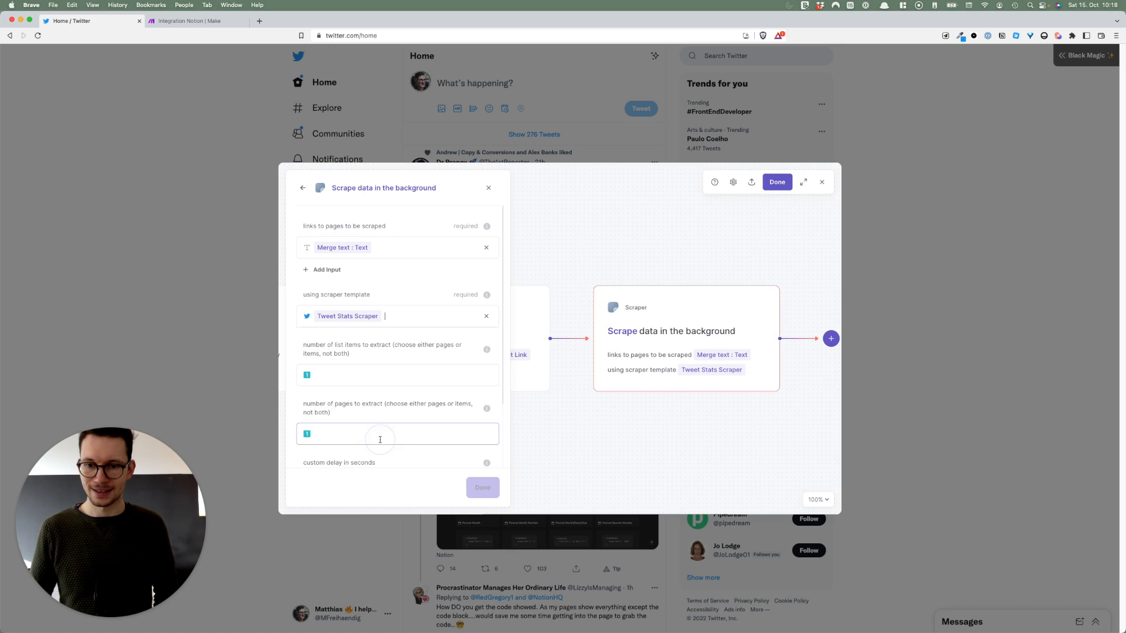
pyautogui.click(356, 352)
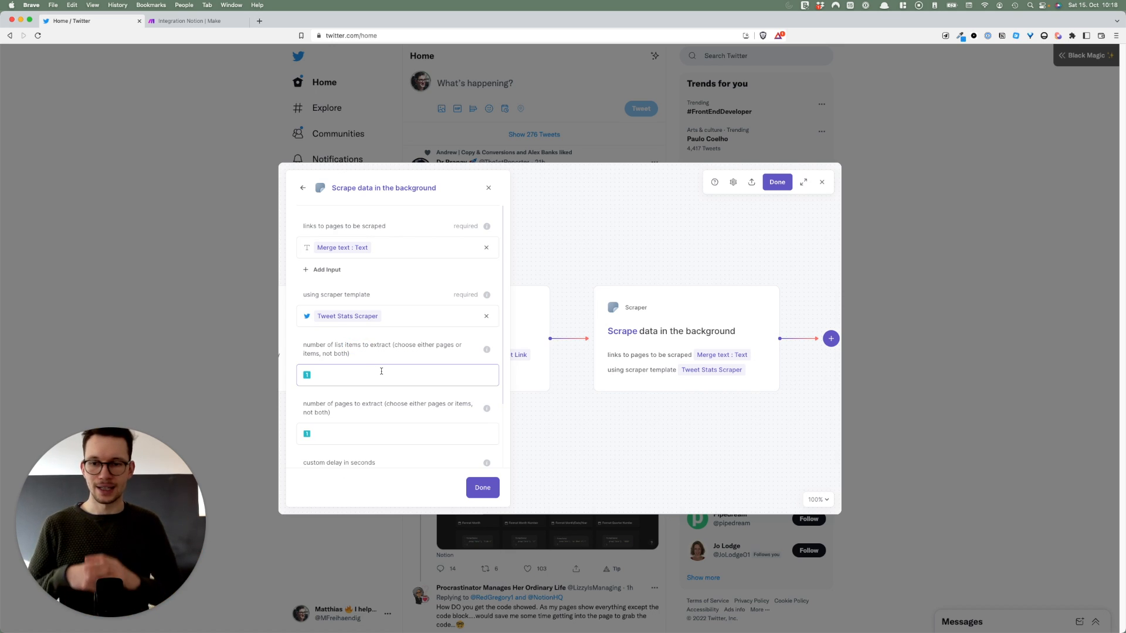
pyautogui.scroll(-3, 389, 361)
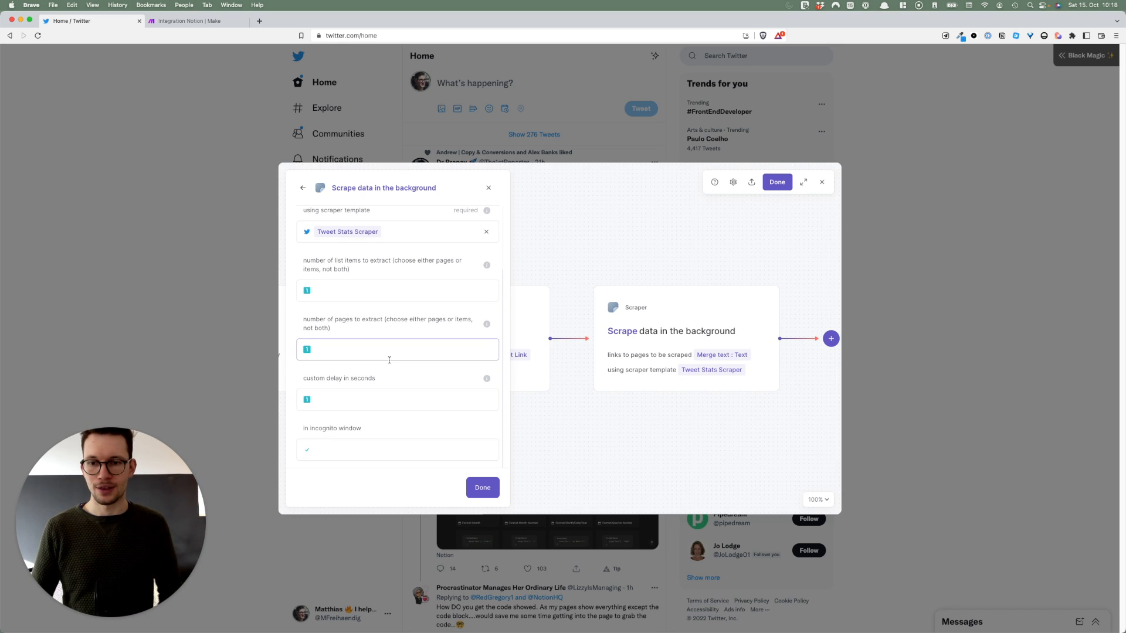
# Set the scrape action's incognito window option to No and confirm the action
pyautogui.click(469, 497)
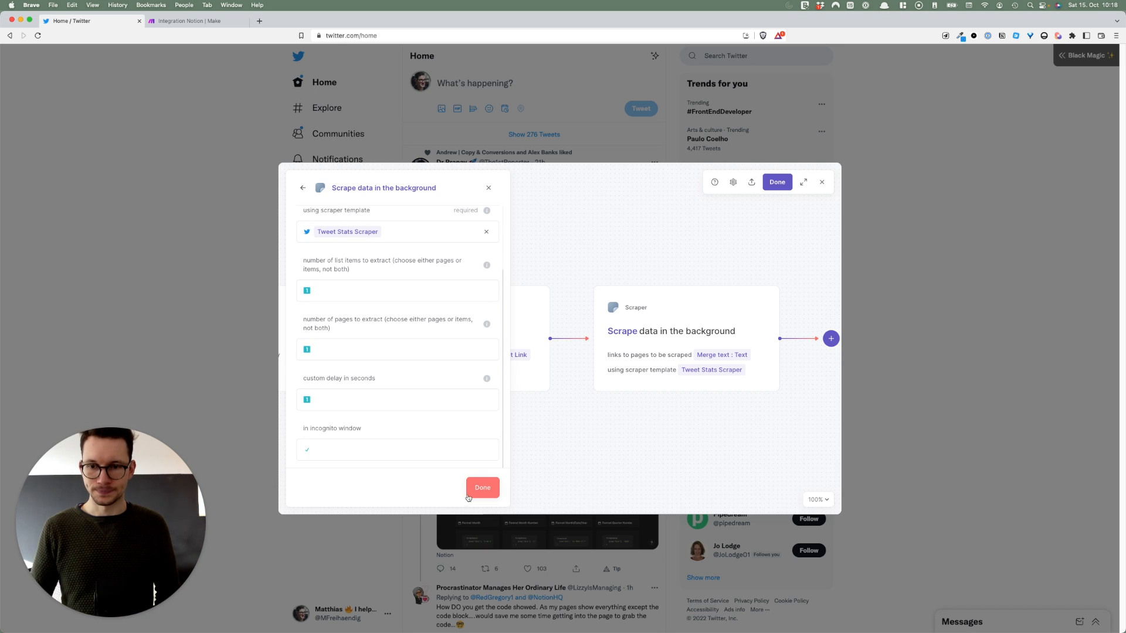
pyautogui.click(332, 450)
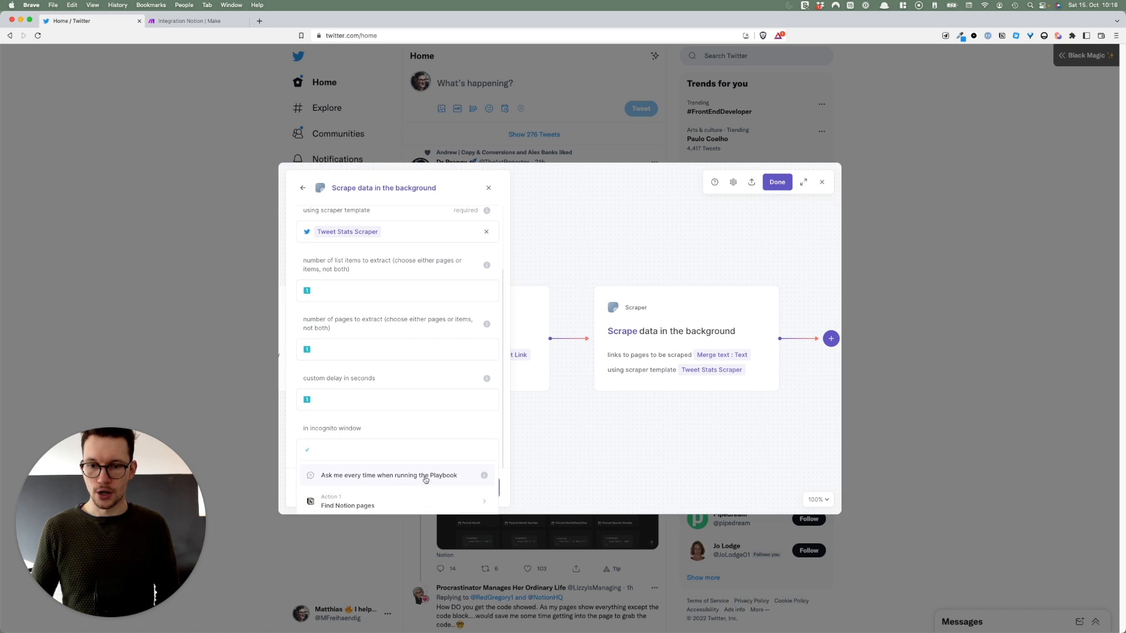
pyautogui.write('no')
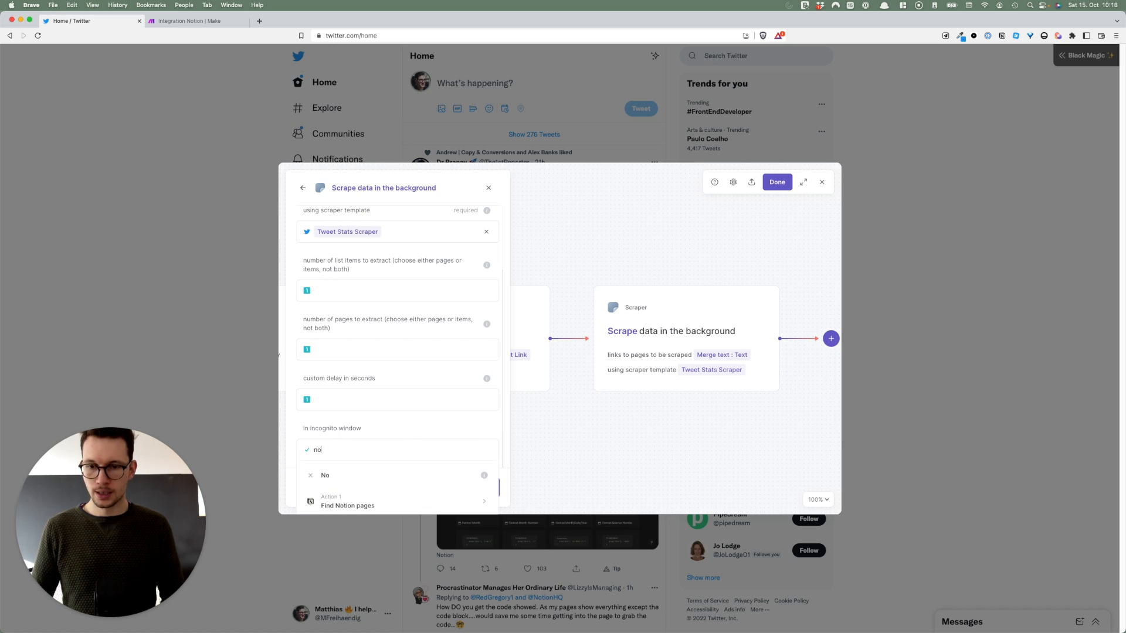
pyautogui.click(396, 475)
pyautogui.click(411, 473)
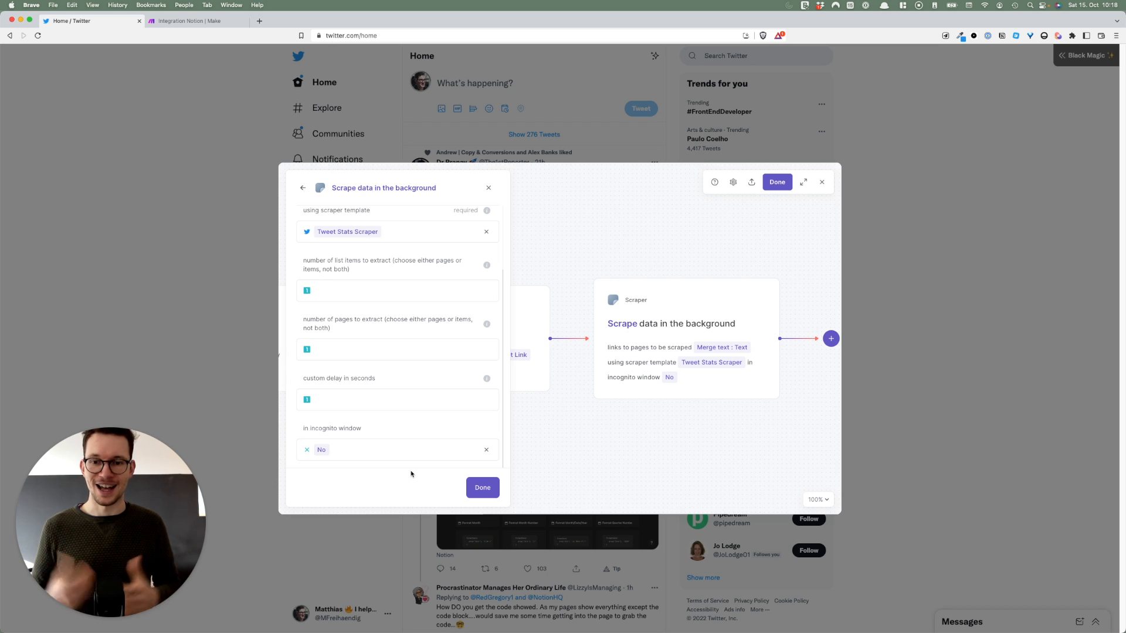
pyautogui.click(481, 486)
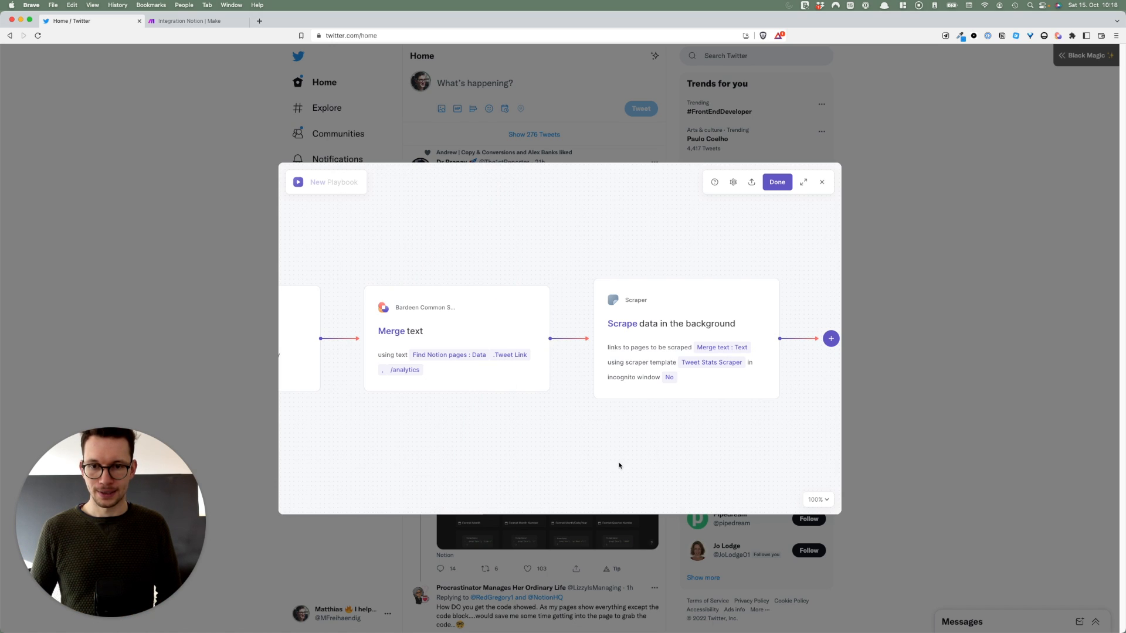
# Add an Update Notion Page In Database action after the scraper, with Tweets DB as database and Find Notion pages - Pages as page to update
pyautogui.moveTo(675, 444); pyautogui.dragTo(516, 455)
pyautogui.moveTo(573, 422); pyautogui.dragTo(495, 420)
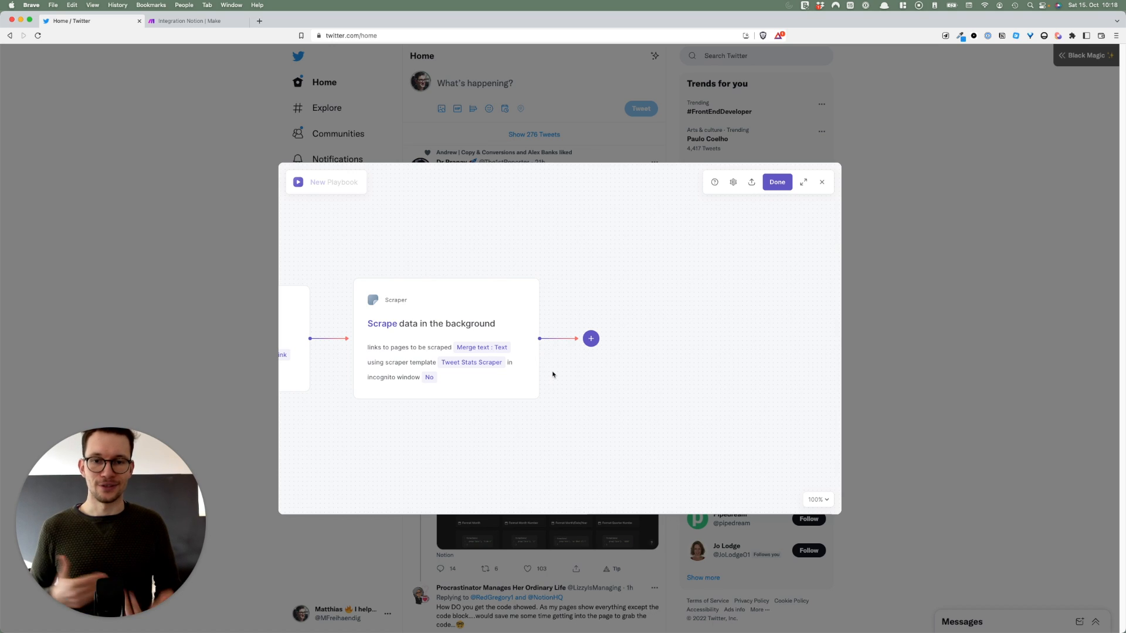
pyautogui.click(592, 340)
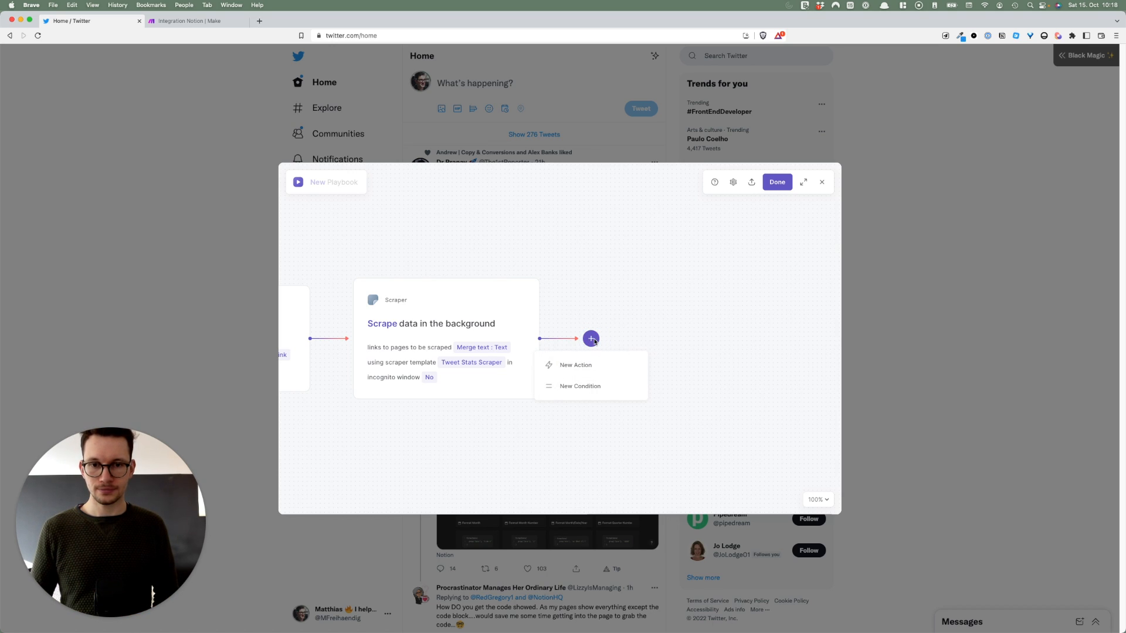
pyautogui.click(574, 365)
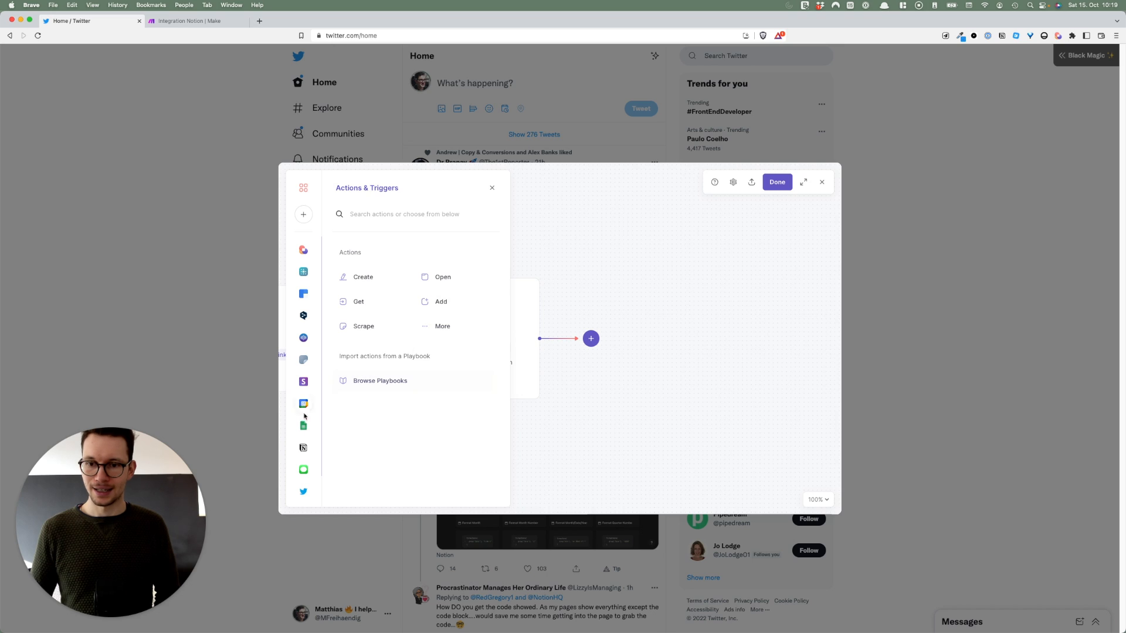
pyautogui.click(302, 448)
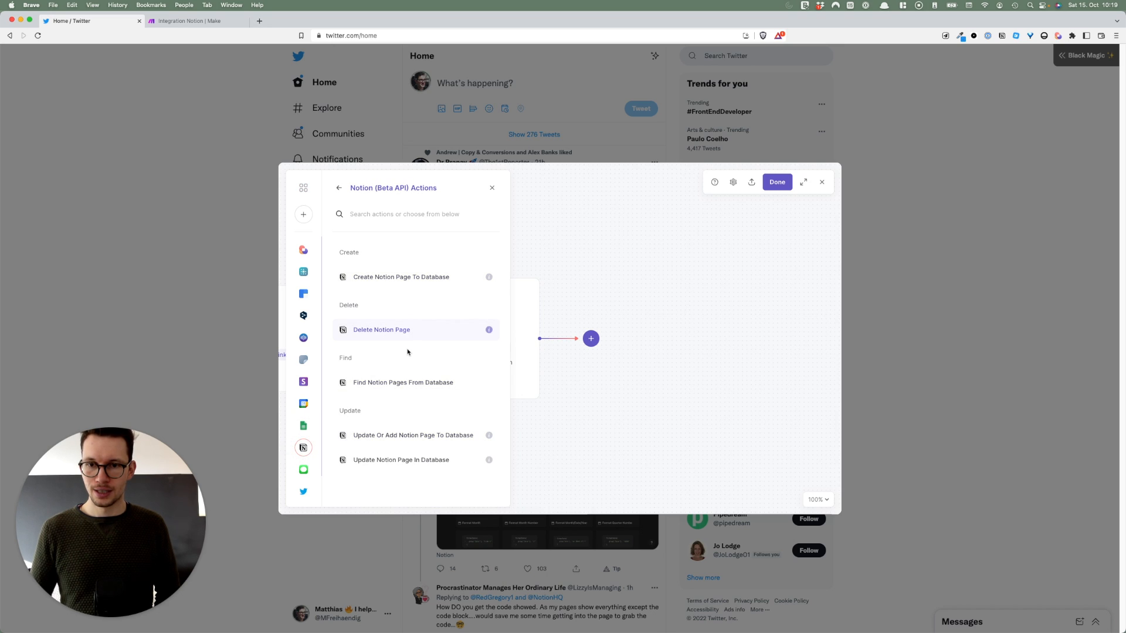
pyautogui.click(431, 464)
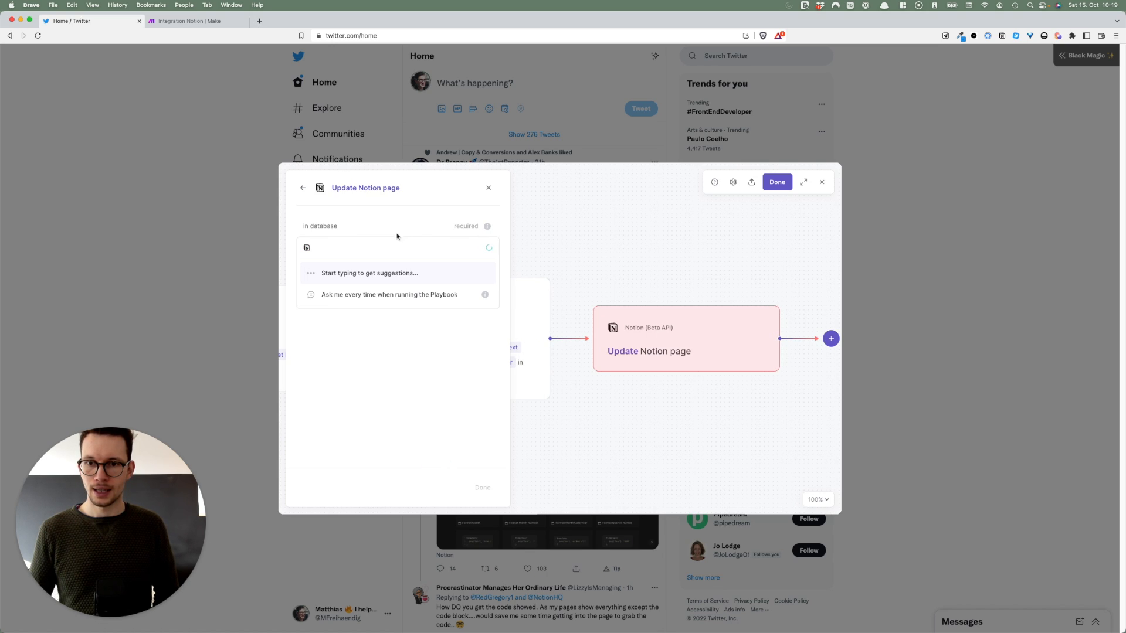
pyautogui.click(371, 323)
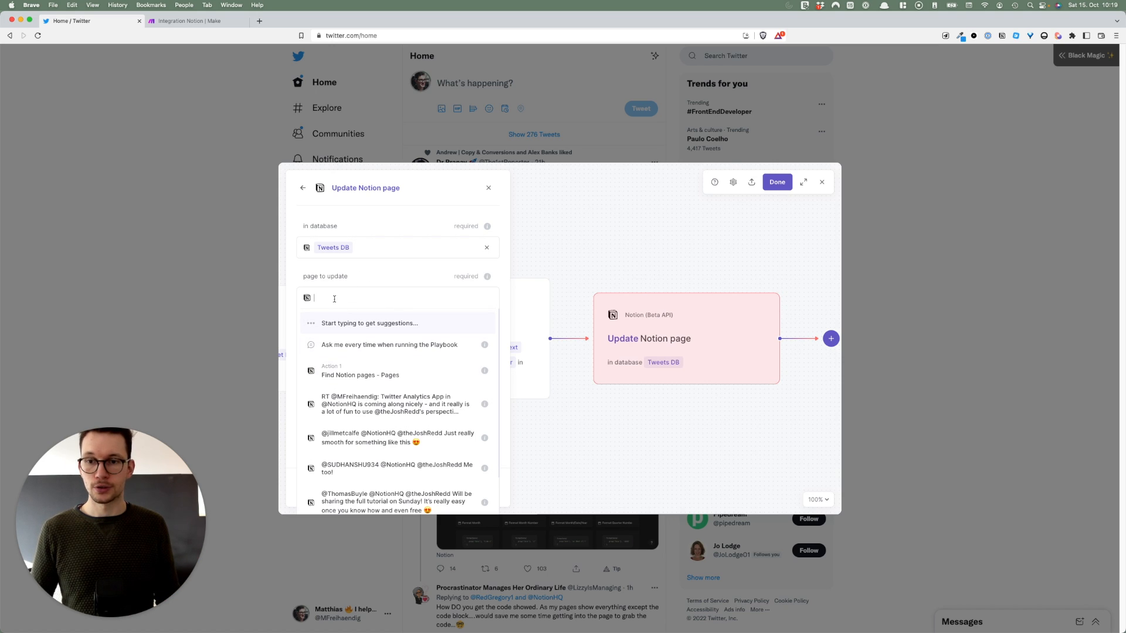
pyautogui.click(350, 369)
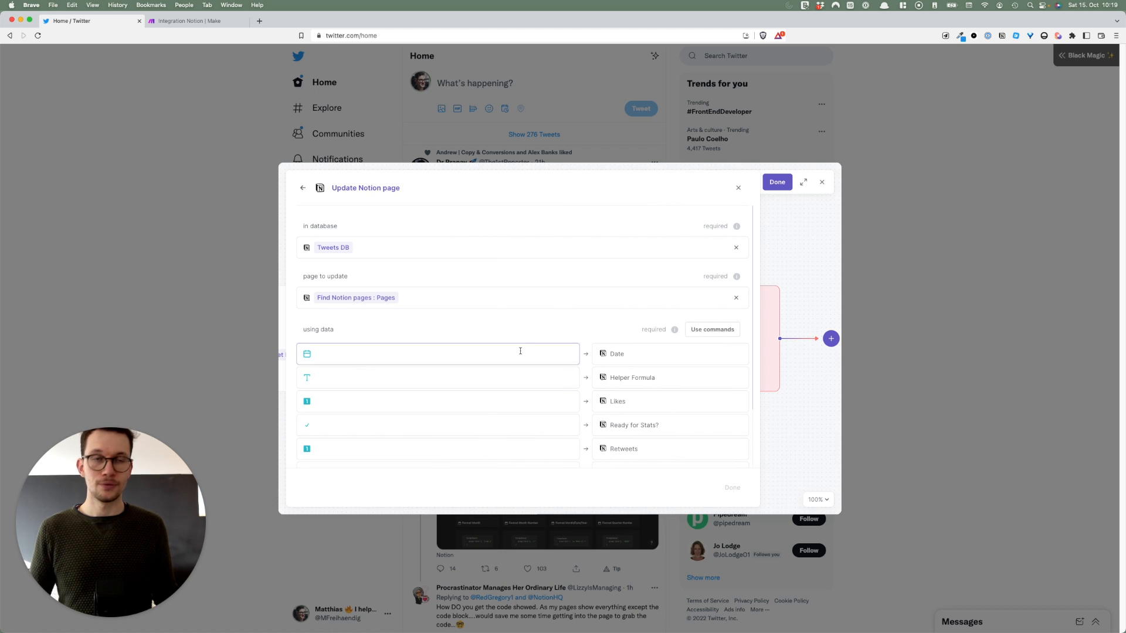
# Map the Likes field from the background scrape to the Likes property of the Notion page, accepting the datatype conversion
pyautogui.scroll(-2, 531, 410)
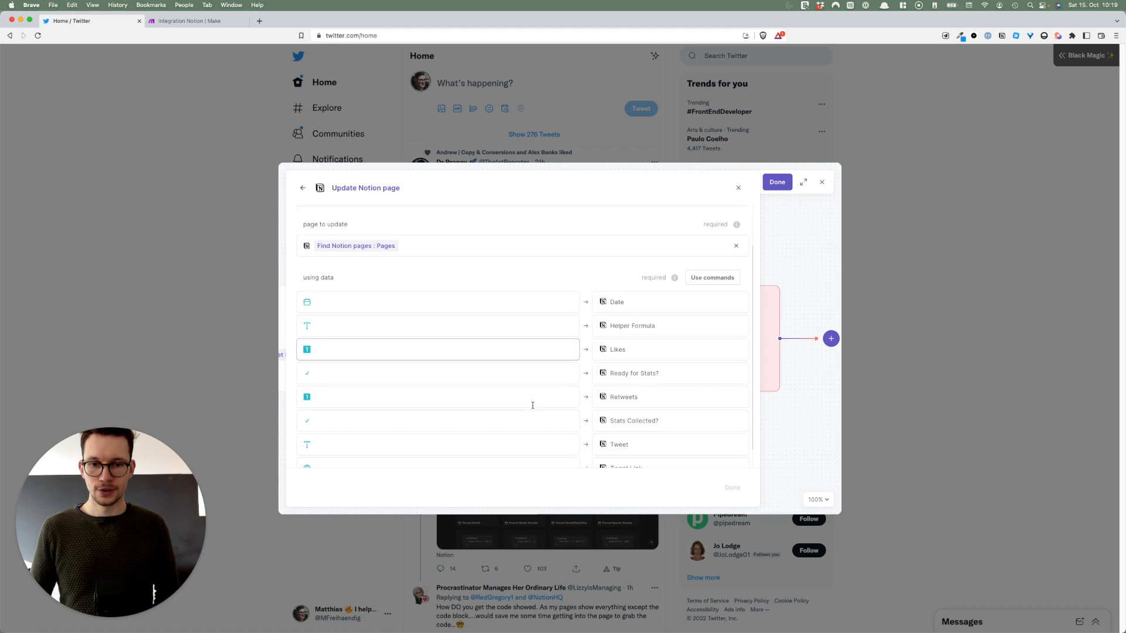
pyautogui.scroll(-1, 521, 369)
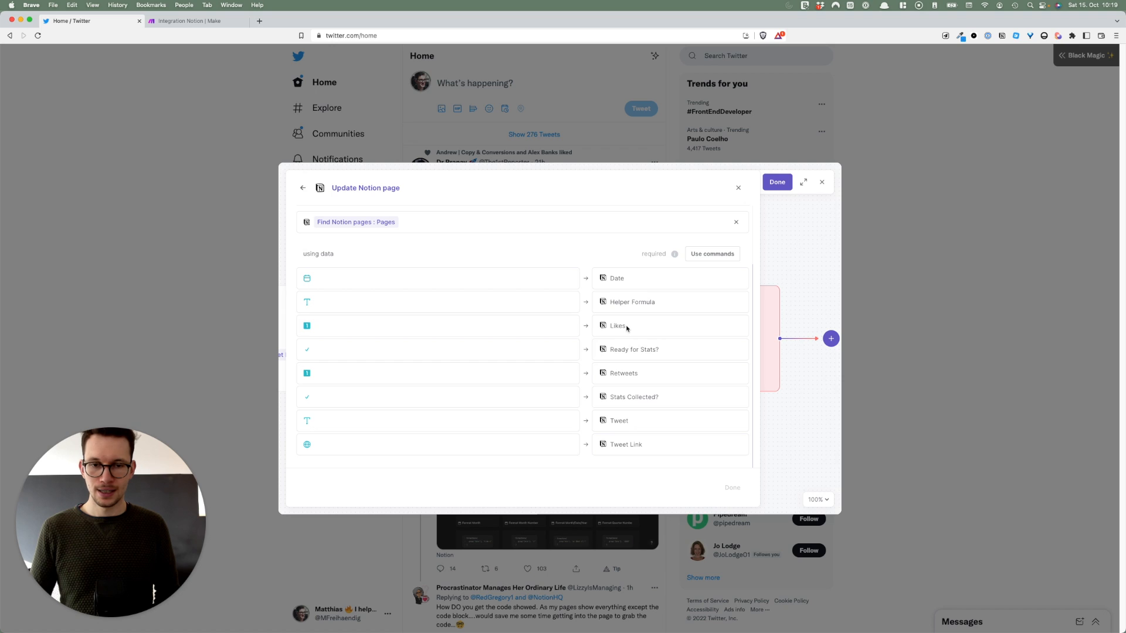
pyautogui.click(514, 334)
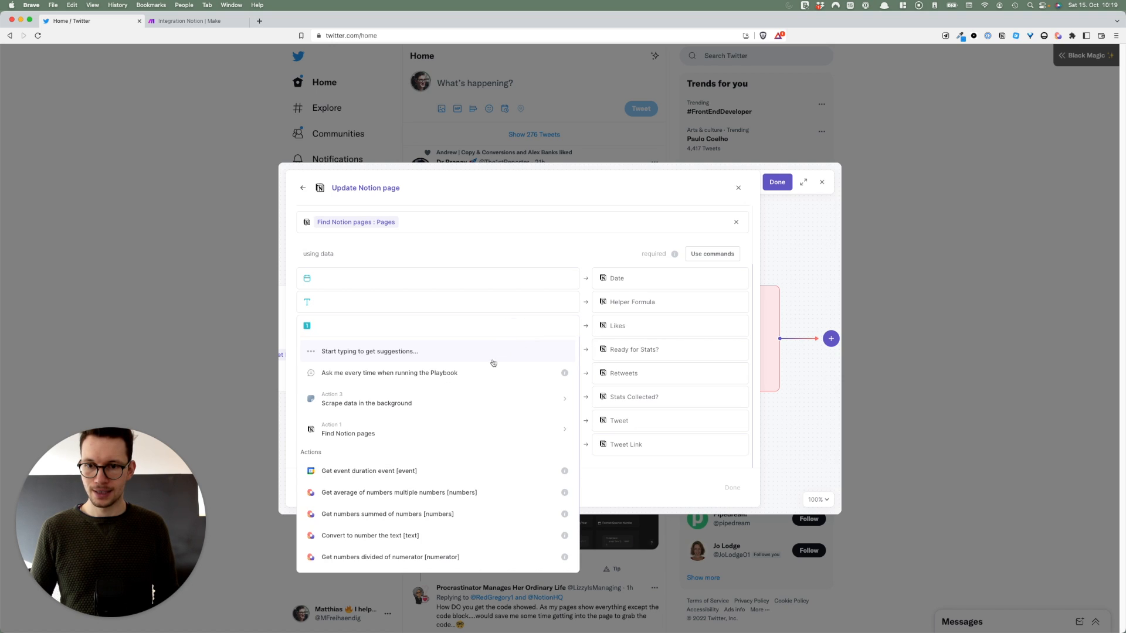
pyautogui.click(438, 401)
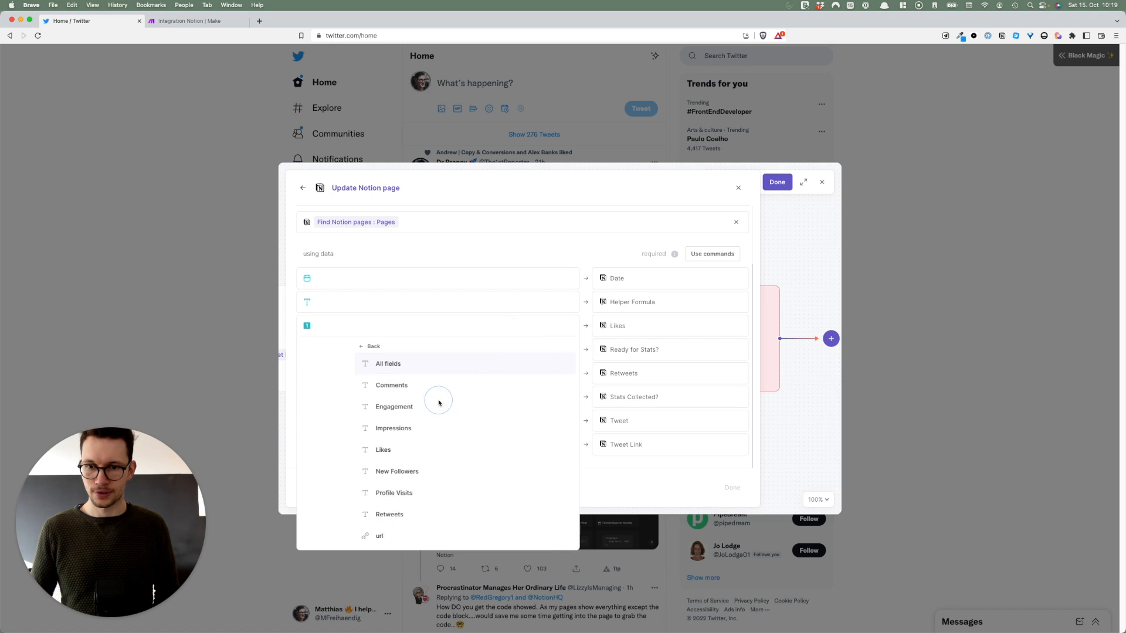
pyautogui.click(407, 453)
pyautogui.click(543, 373)
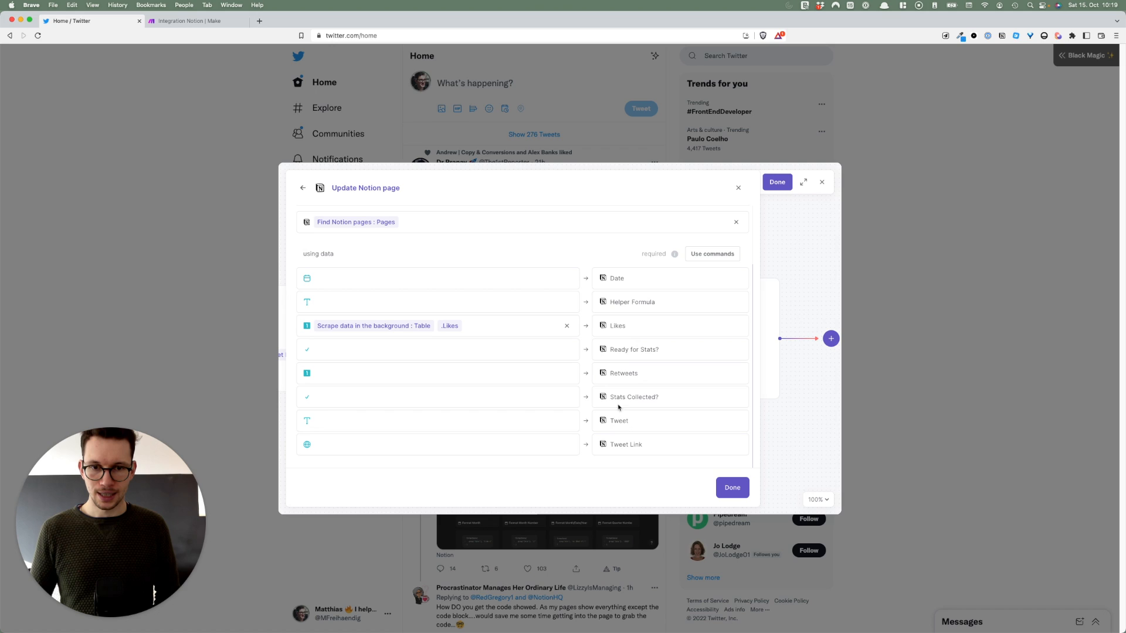
# Map the scraped Retweets field to the Retweets property, accepting the datatype conversion, and set Stats Collected? to Yes
pyautogui.click(500, 372)
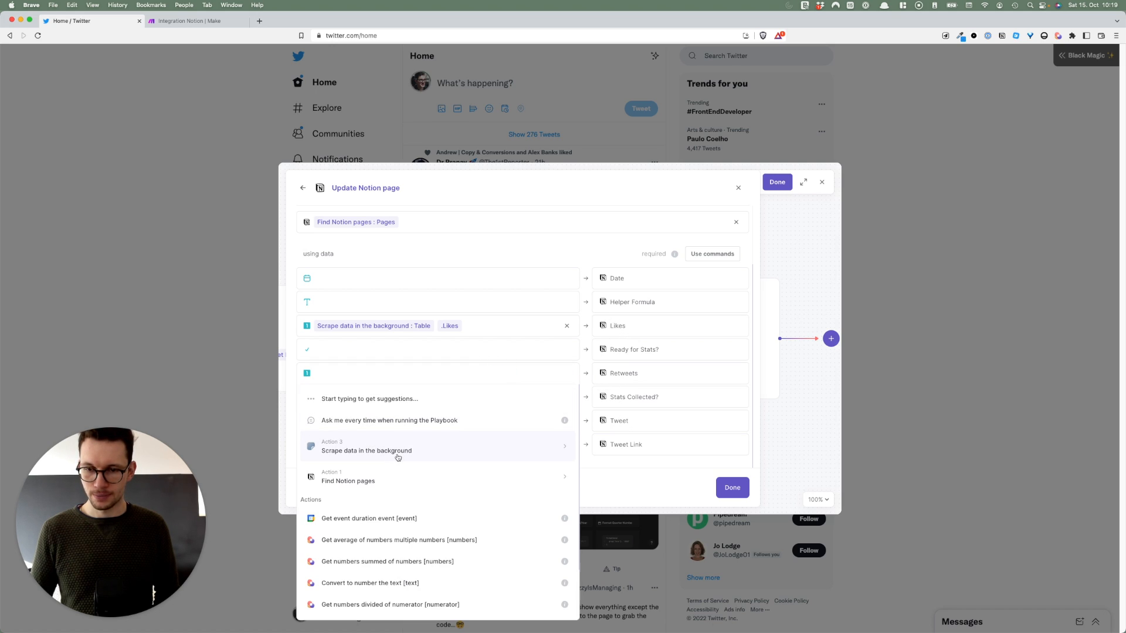
pyautogui.click(414, 453)
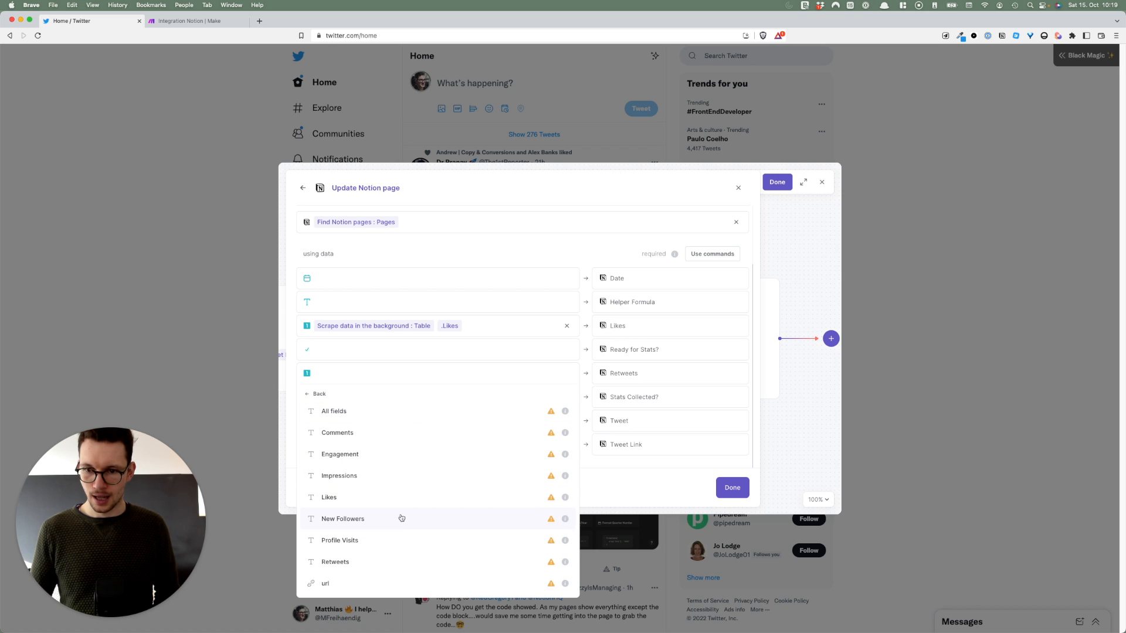
pyautogui.click(379, 563)
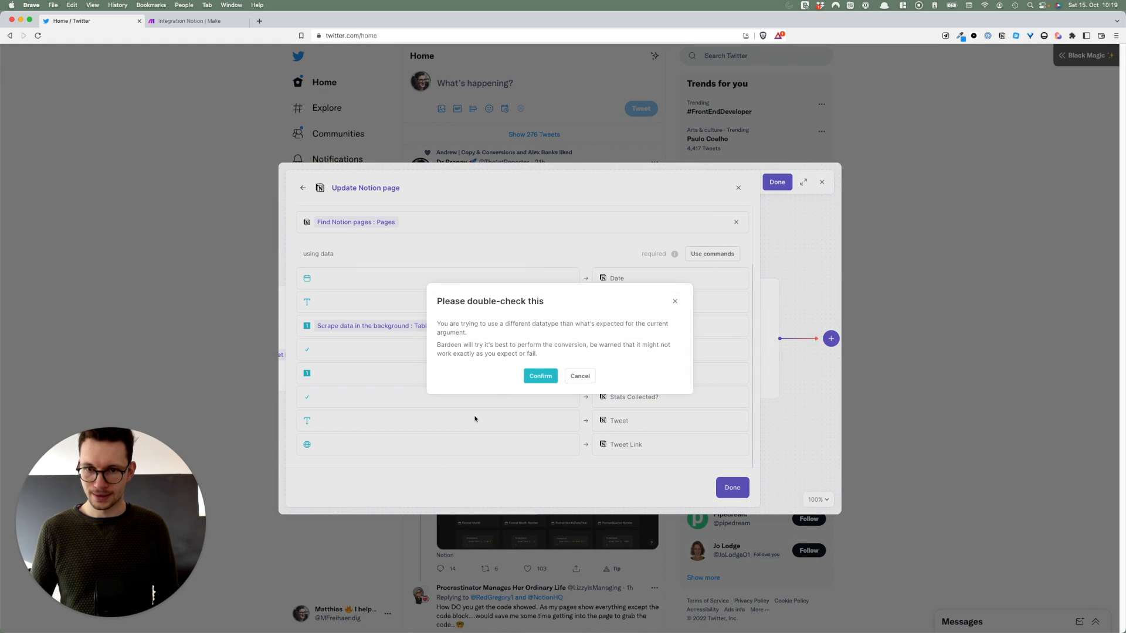
pyautogui.click(527, 376)
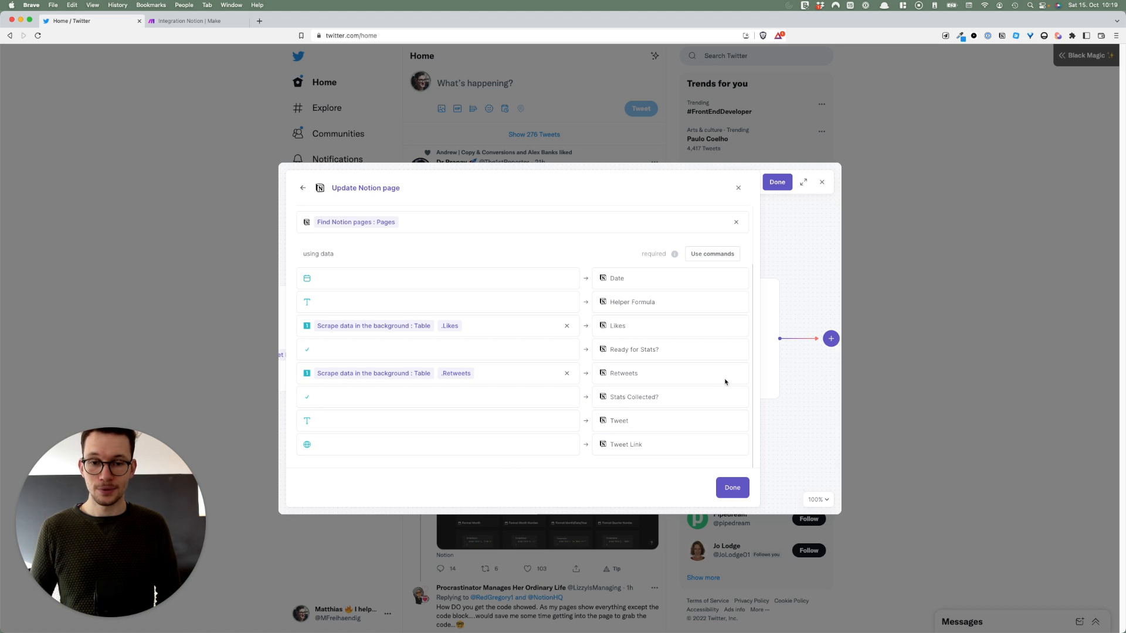
pyautogui.click(481, 393)
pyautogui.click(370, 496)
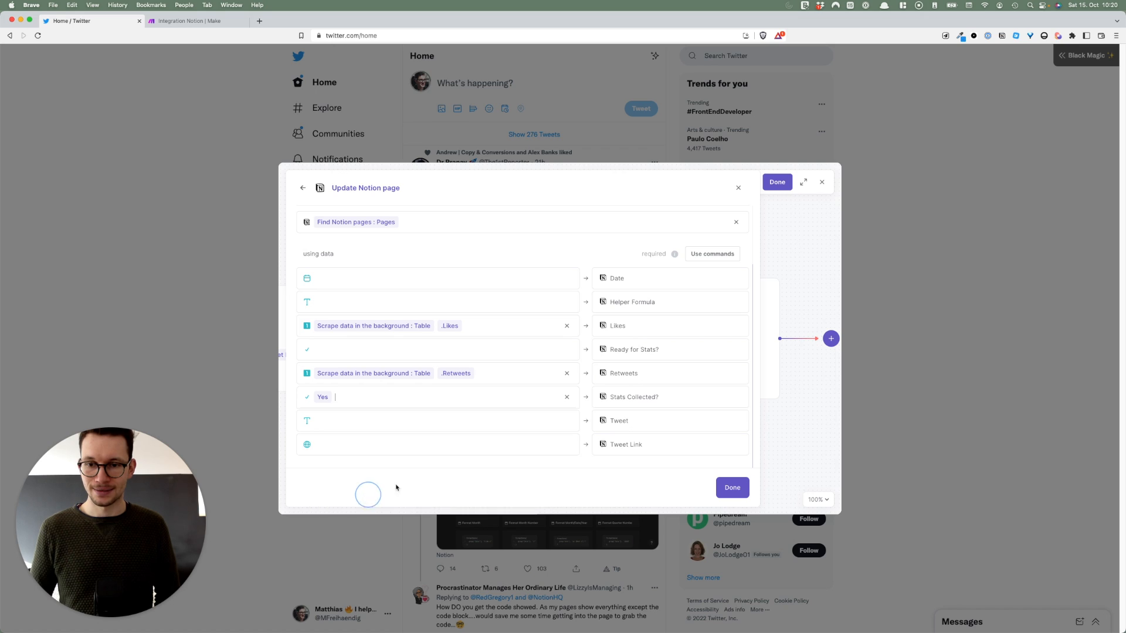
# Confirm the Update Notion page action, name the playbook "Collect Tweet Stats" and save it
pyautogui.click(734, 490)
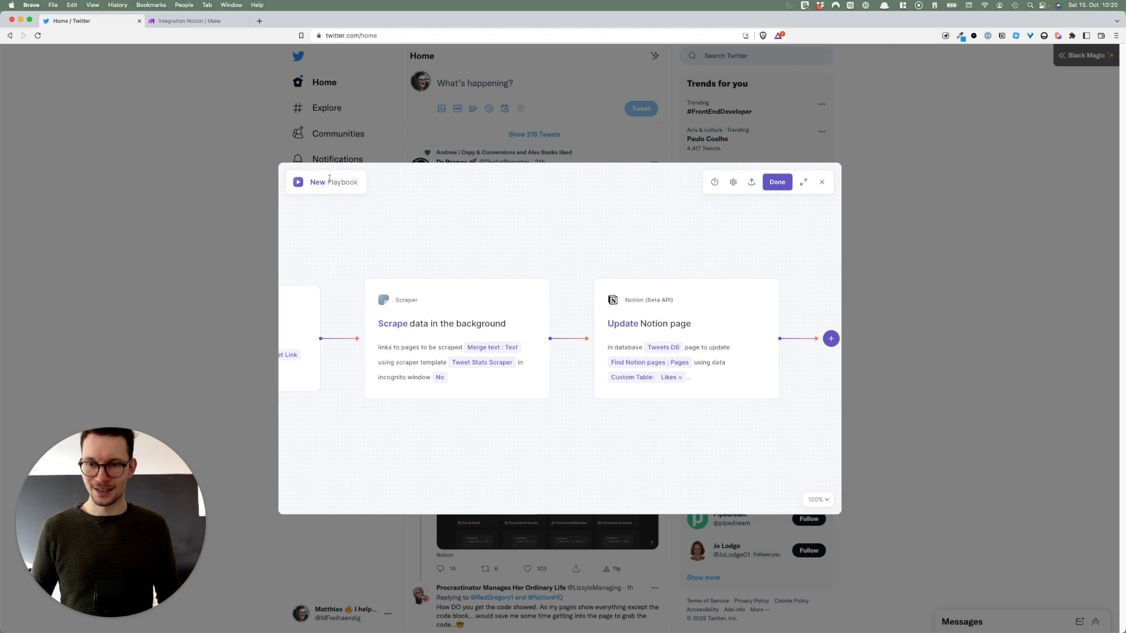
pyautogui.click(329, 179)
pyautogui.write('Col')
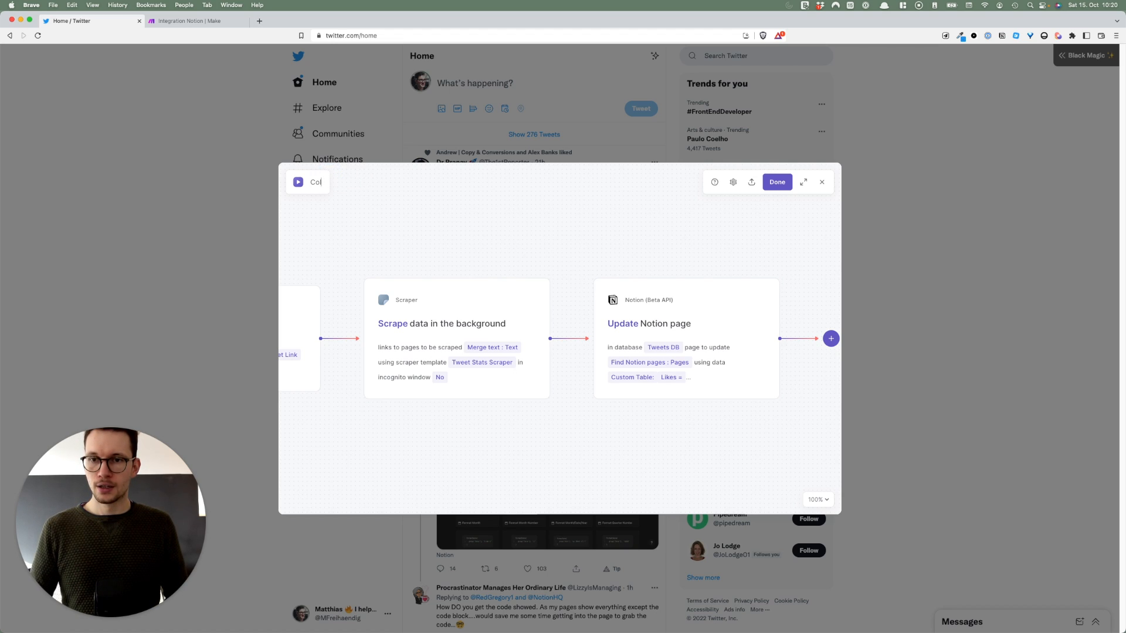
pyautogui.write('lect Tweet Stats')
pyautogui.click(784, 184)
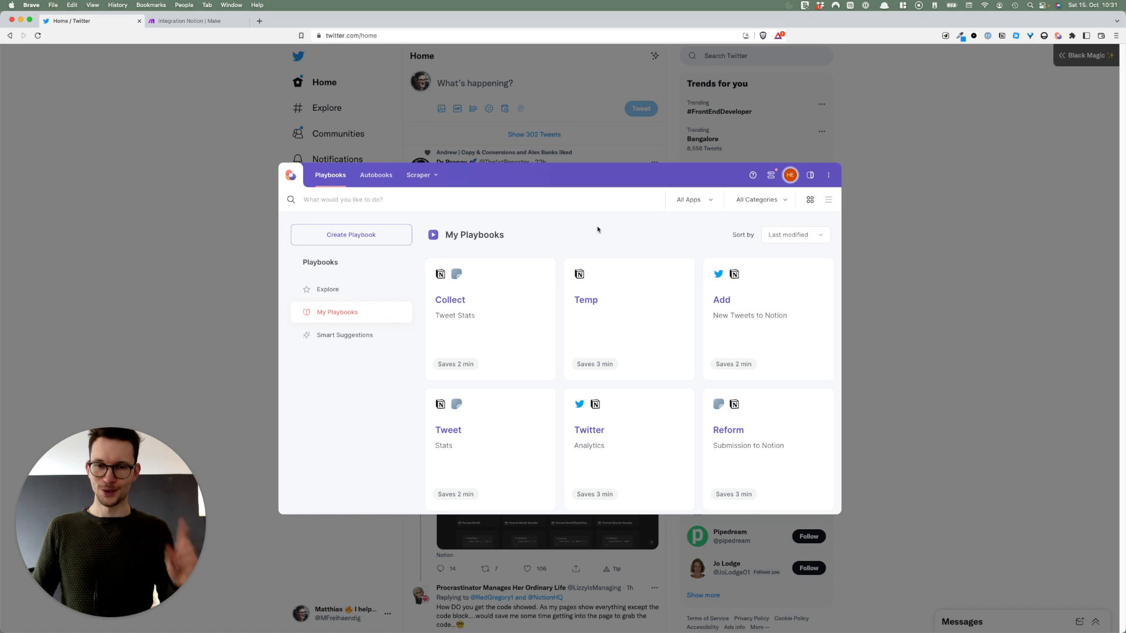
# Reopen the Collect Tweet Stats playbook in the builder to edit its actions
pyautogui.click(544, 273)
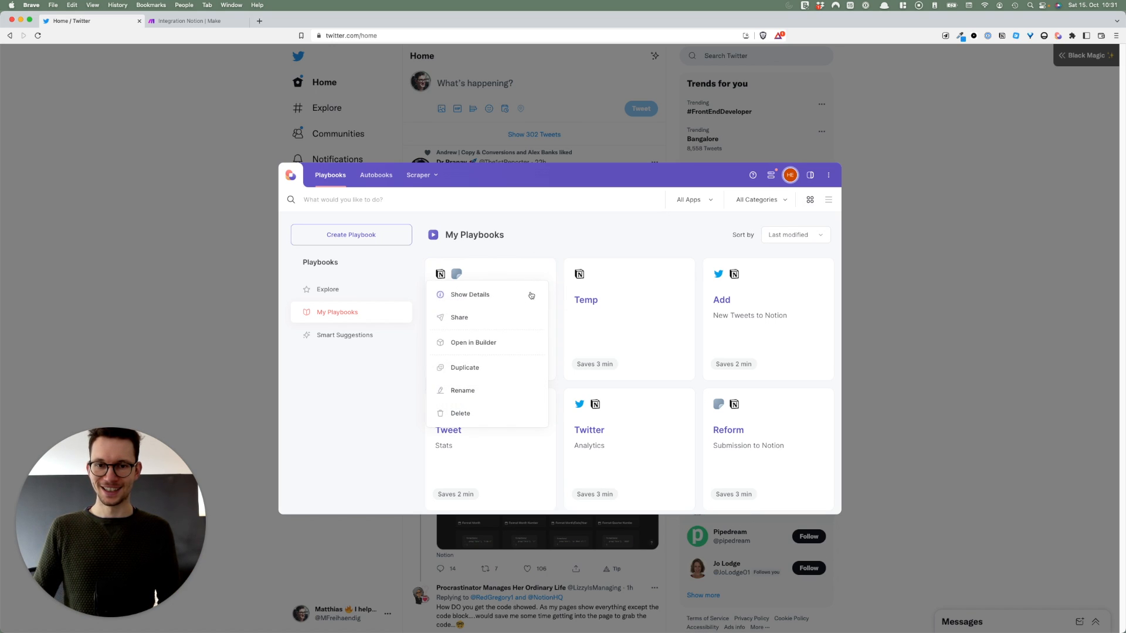
pyautogui.click(486, 344)
pyautogui.moveTo(703, 256); pyautogui.dragTo(390, 253)
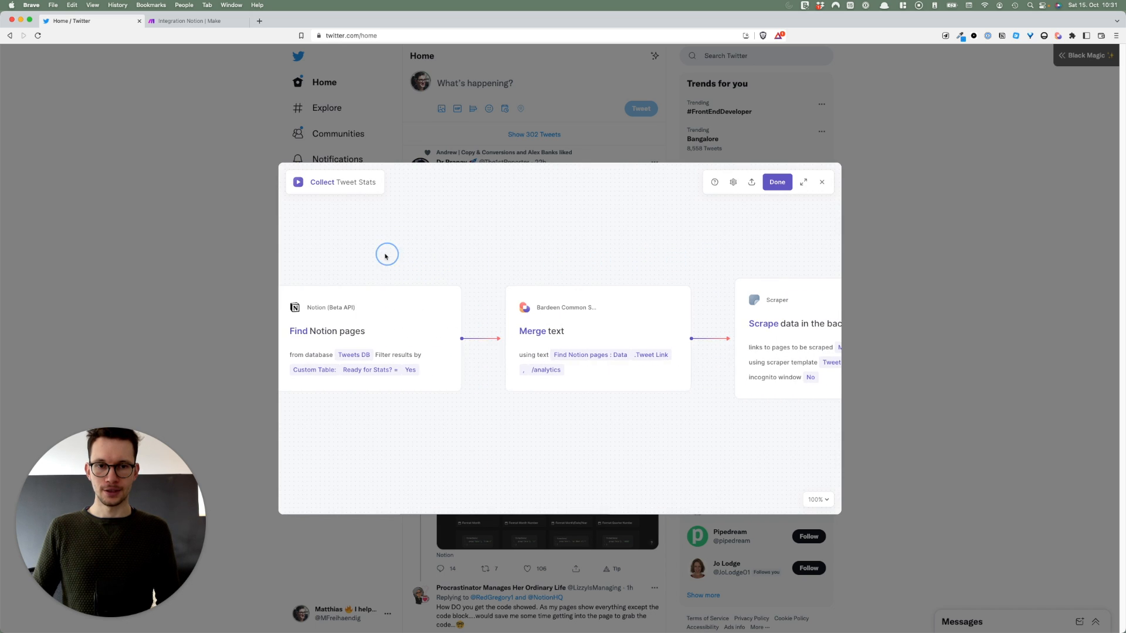
pyautogui.moveTo(729, 265); pyautogui.dragTo(446, 256)
pyautogui.moveTo(601, 256); pyautogui.dragTo(462, 269)
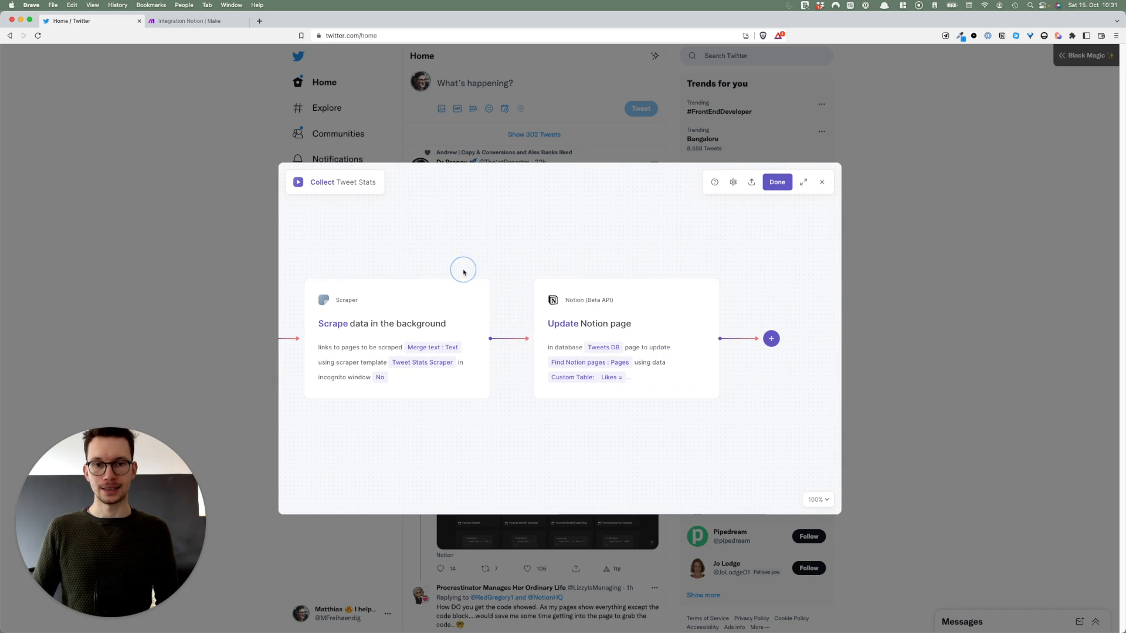
# Set Ready for Stats? to No in the Update Notion page action, then save and run the playbook
pyautogui.click(639, 320)
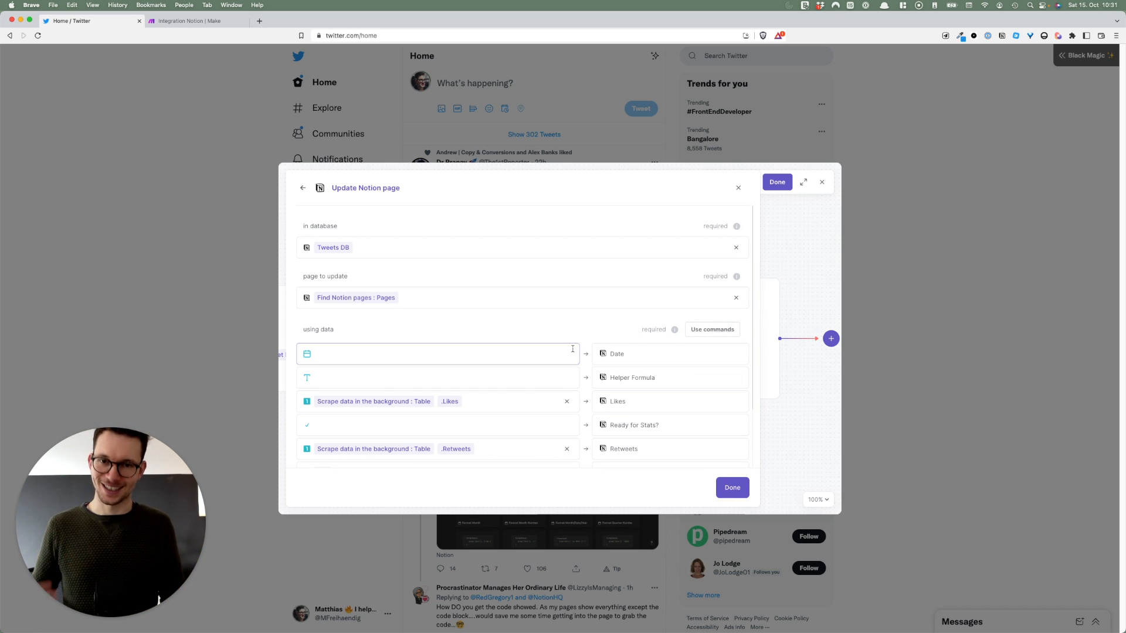
pyautogui.scroll(-3, 572, 349)
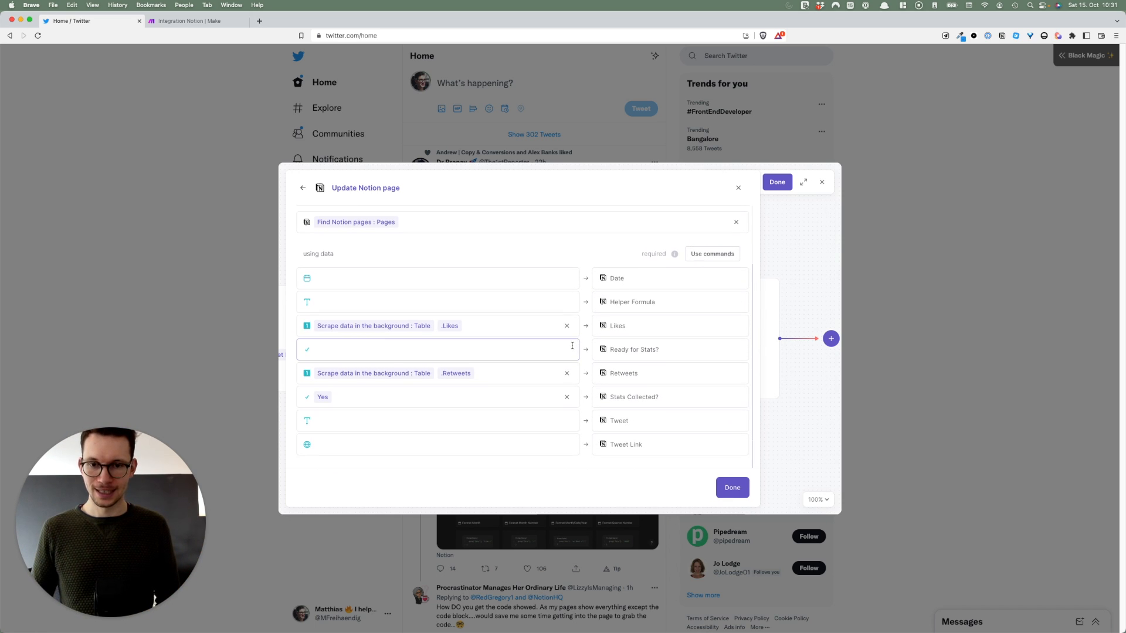
pyautogui.click(495, 349)
pyautogui.click(380, 433)
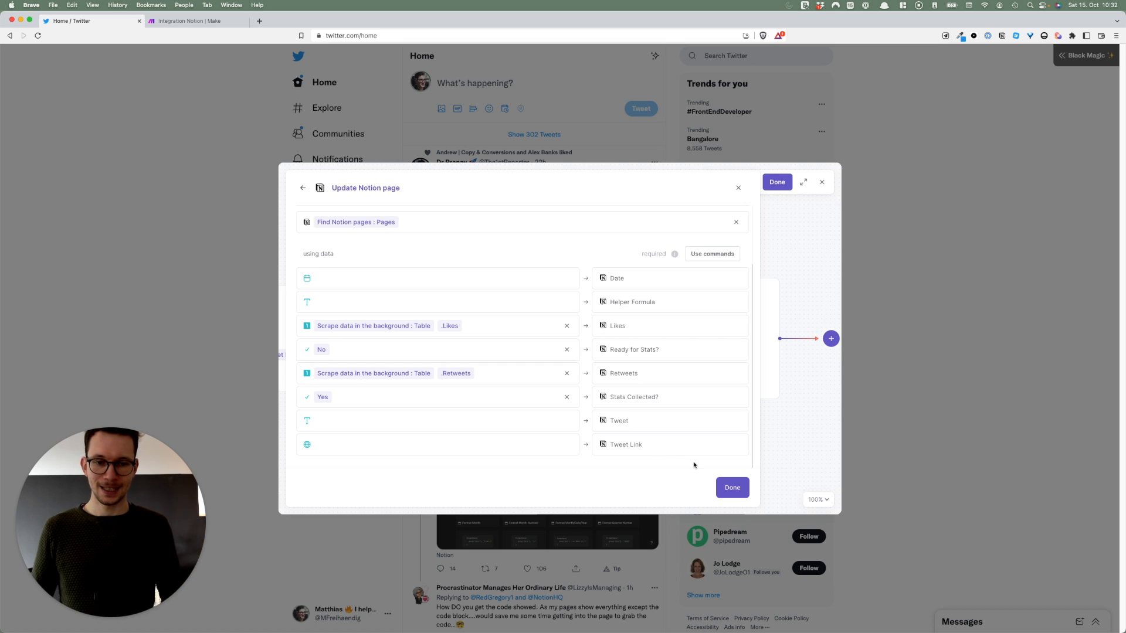
pyautogui.click(737, 489)
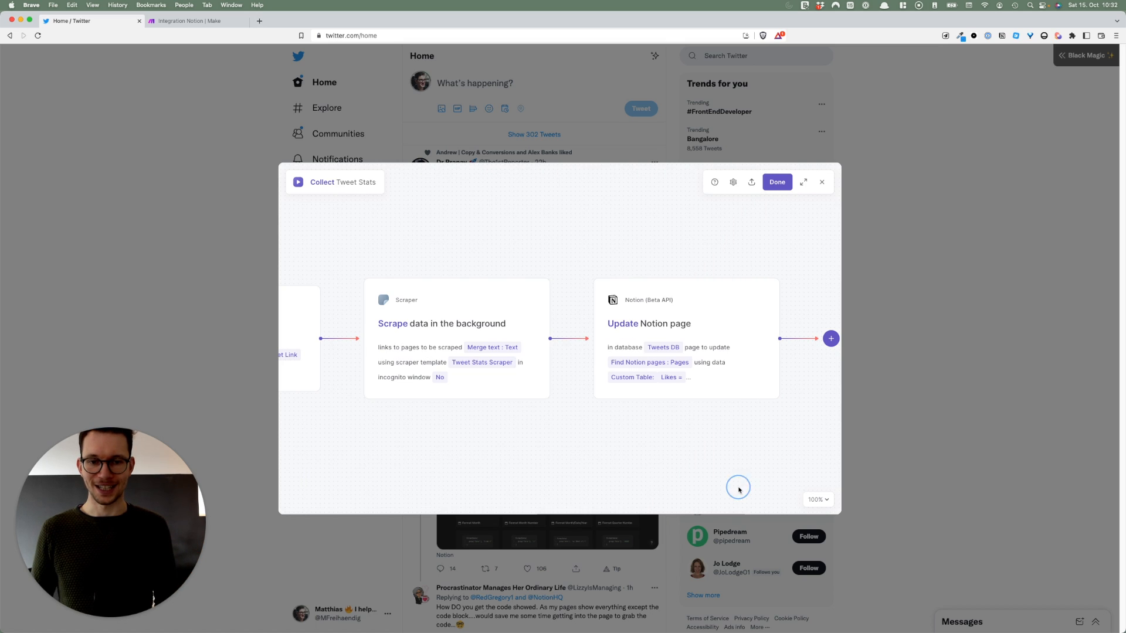
pyautogui.click(789, 182)
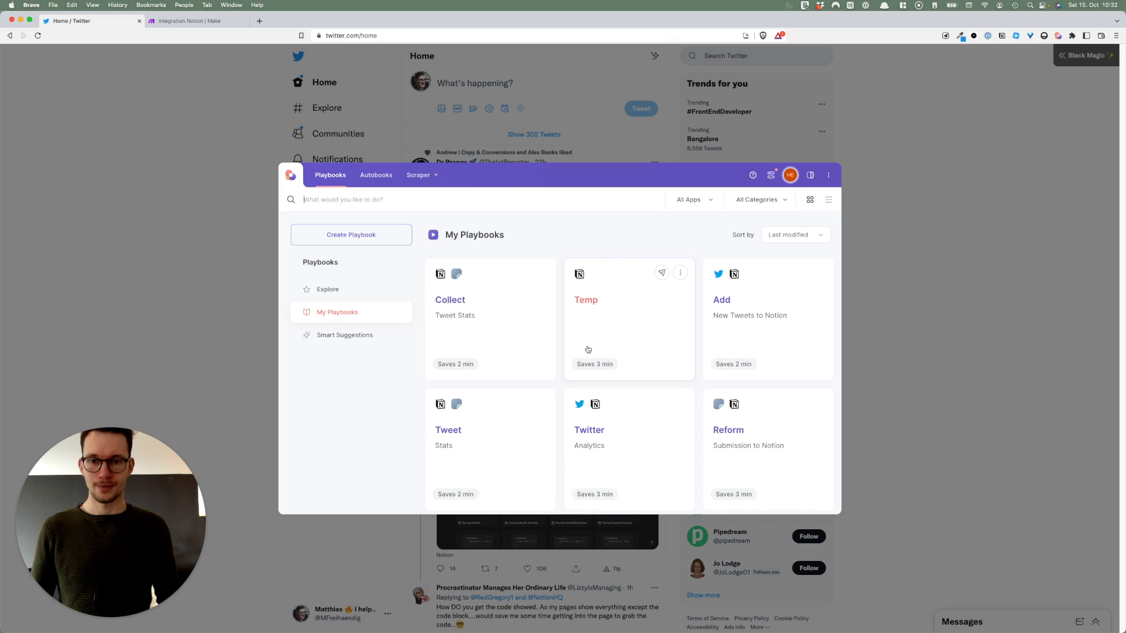
pyautogui.click(495, 316)
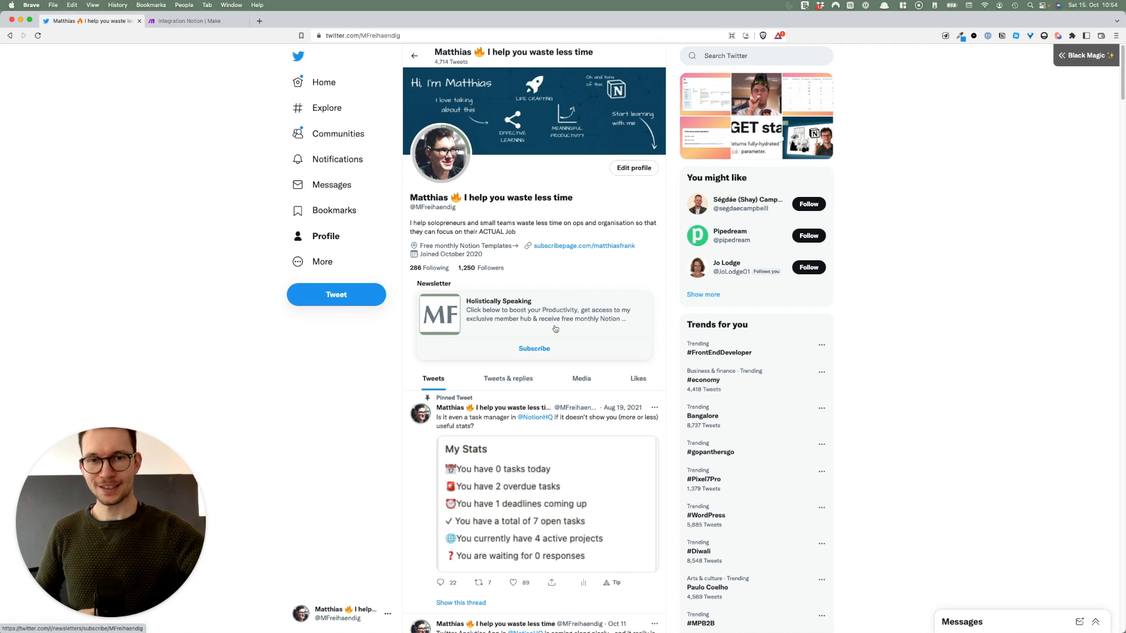
# Switch to Notion and examine the TwitterApp's Recent, Analytics and Growth pages, including the follower growth chart
pyautogui.hotkey('ctrl', 'Left')
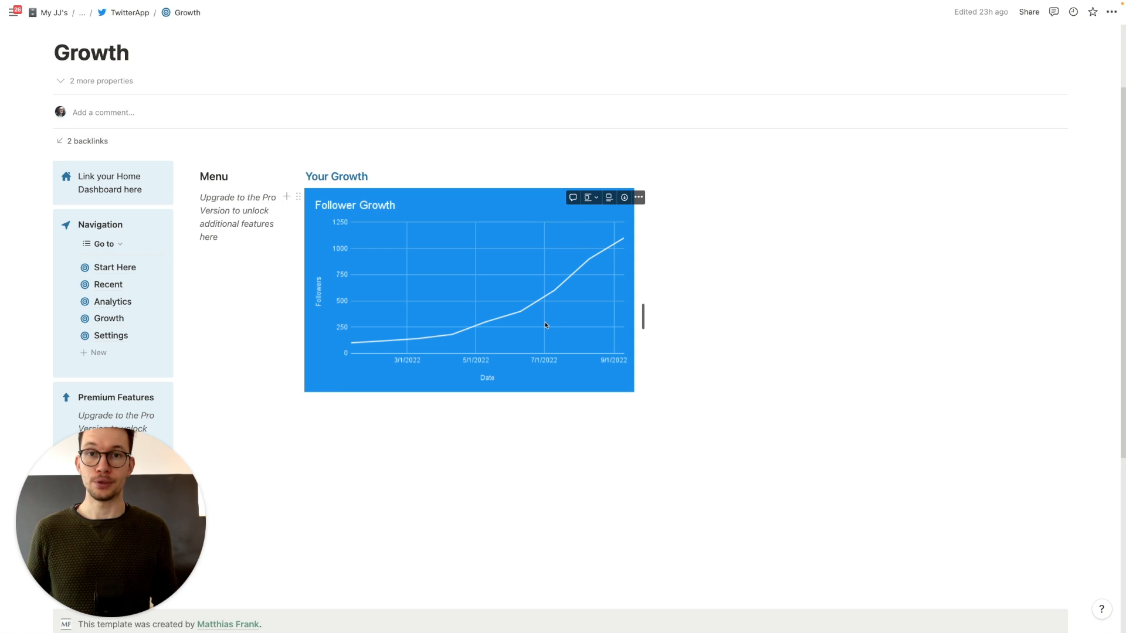
pyautogui.scroll(-1, 545, 325)
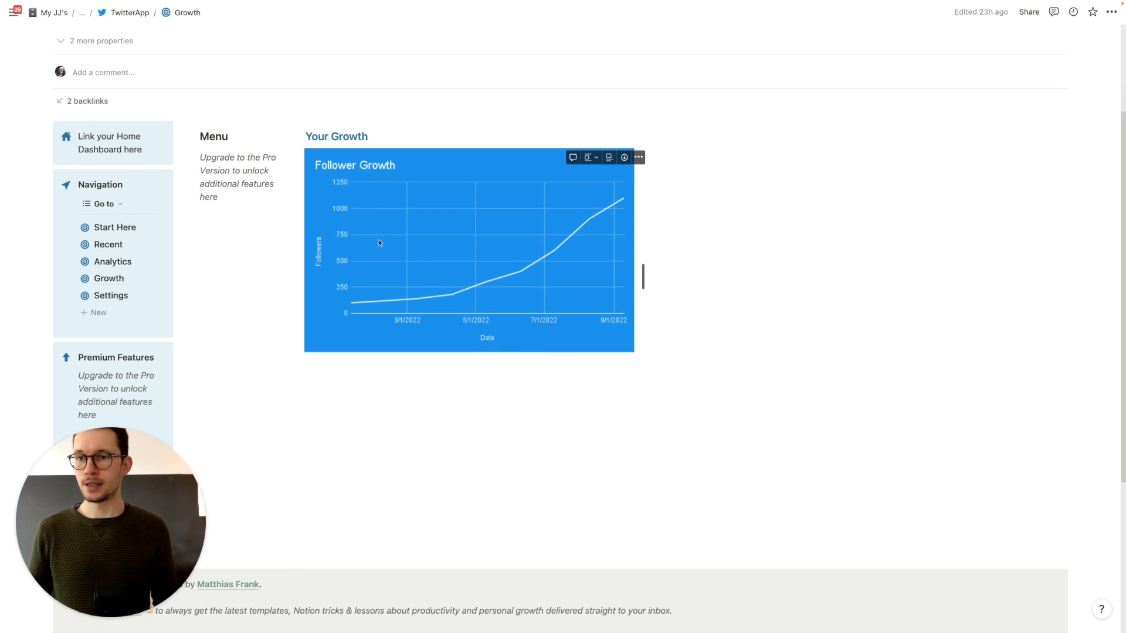
pyautogui.click(111, 243)
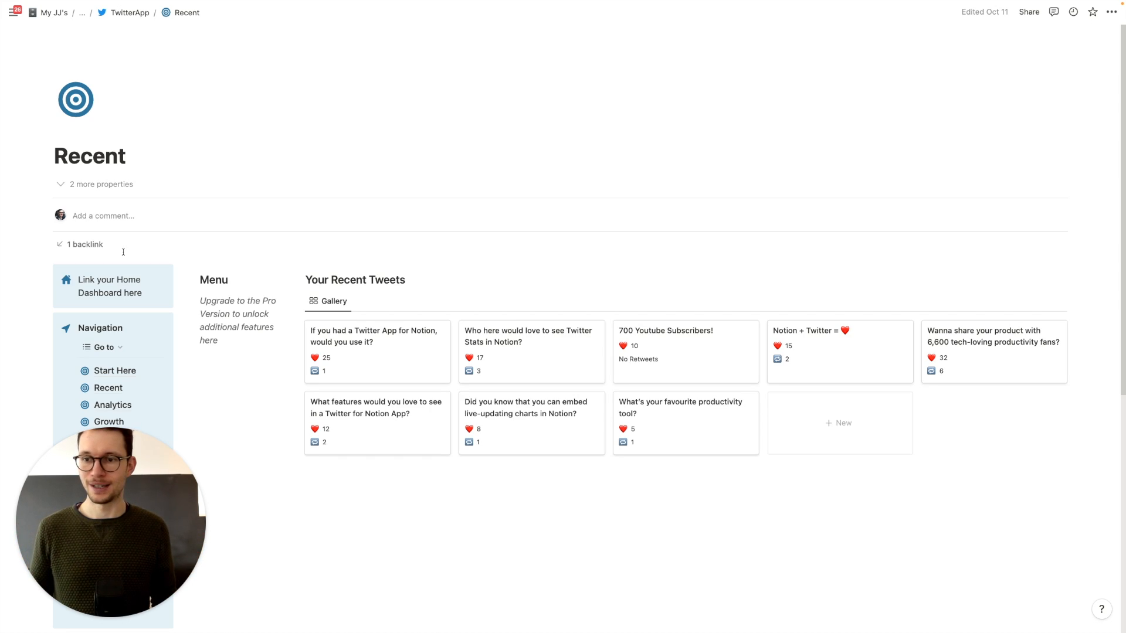
pyautogui.scroll(-3, 123, 252)
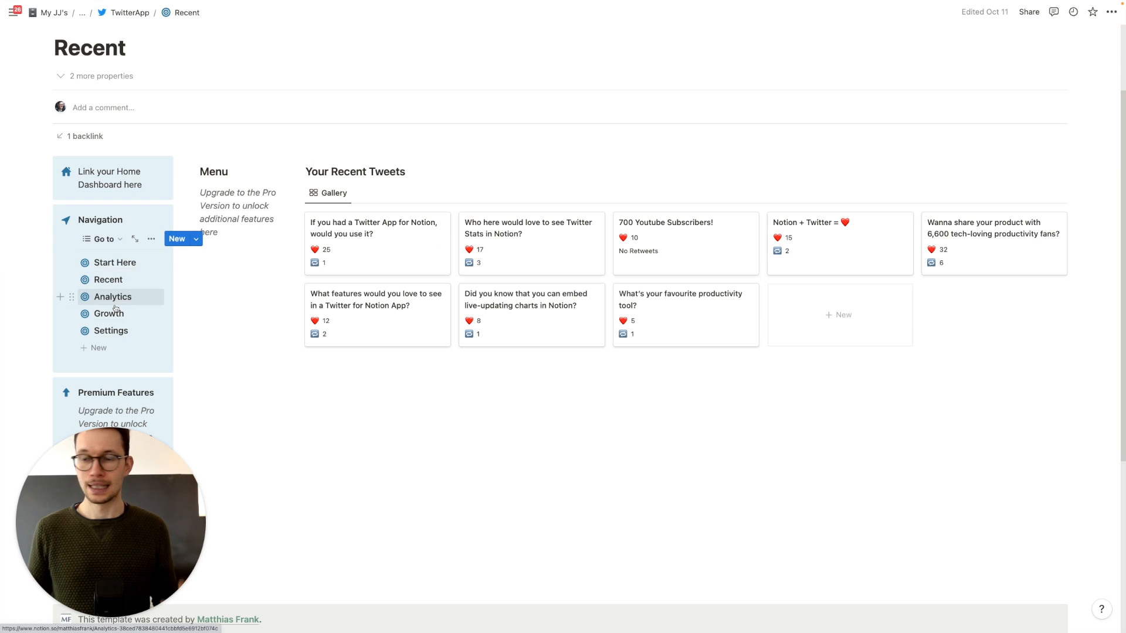
pyautogui.click(113, 297)
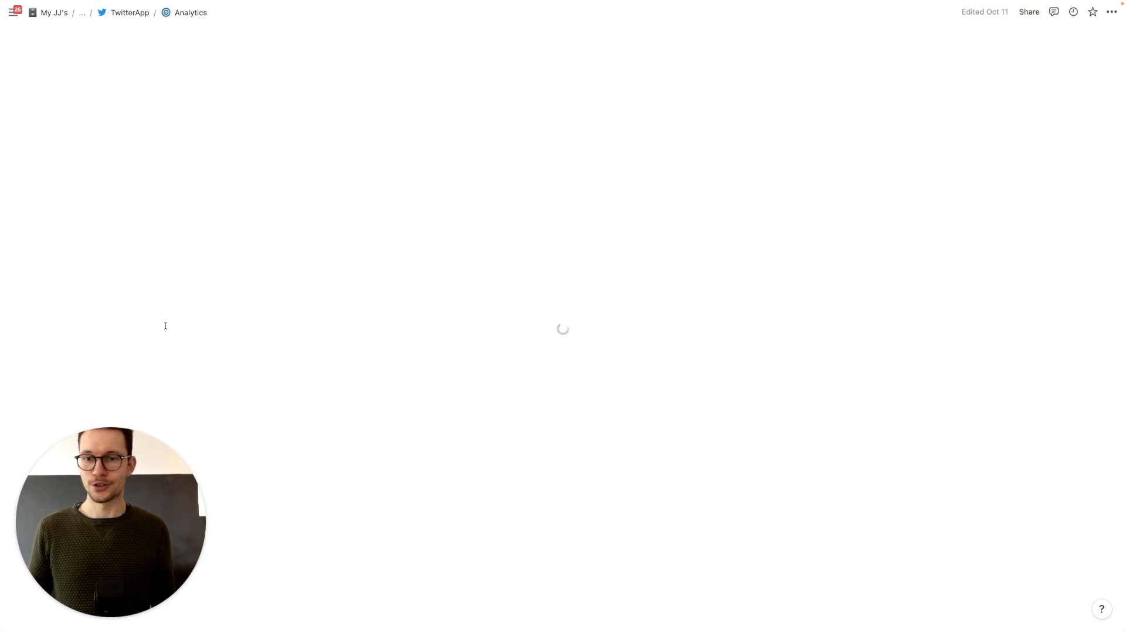
pyautogui.scroll(-1, 172, 345)
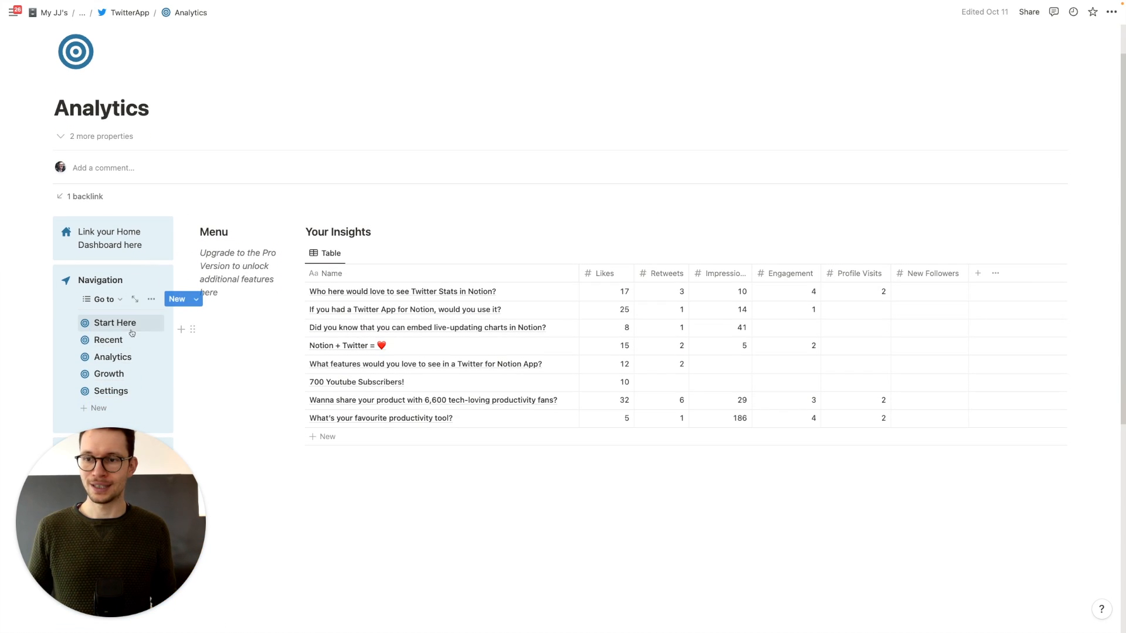
pyautogui.click(103, 374)
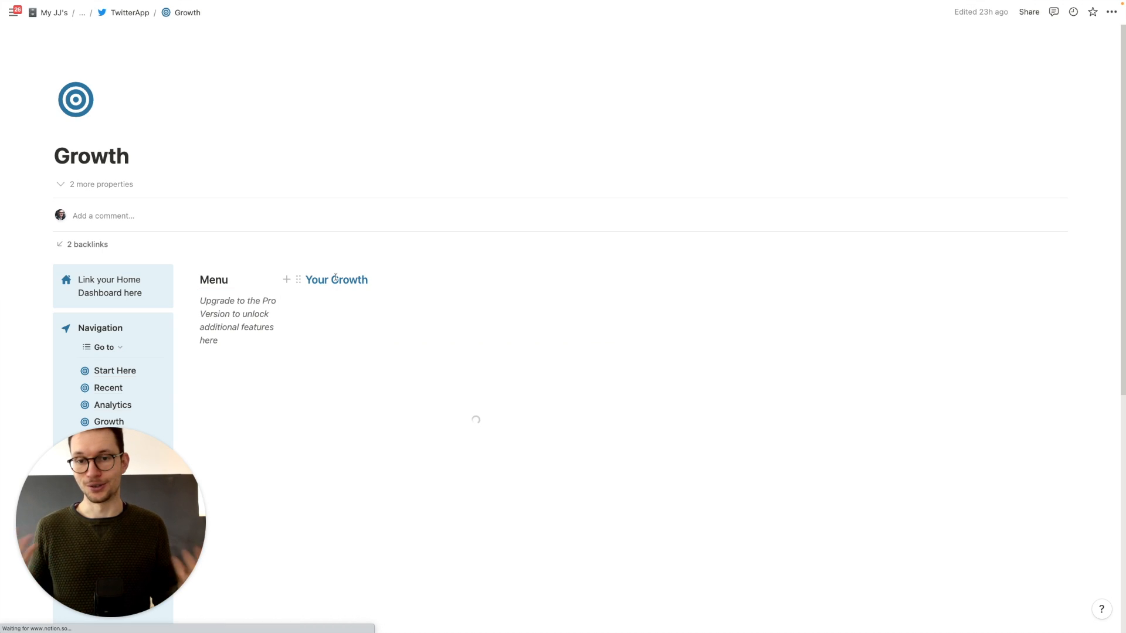
pyautogui.scroll(-1, 369, 305)
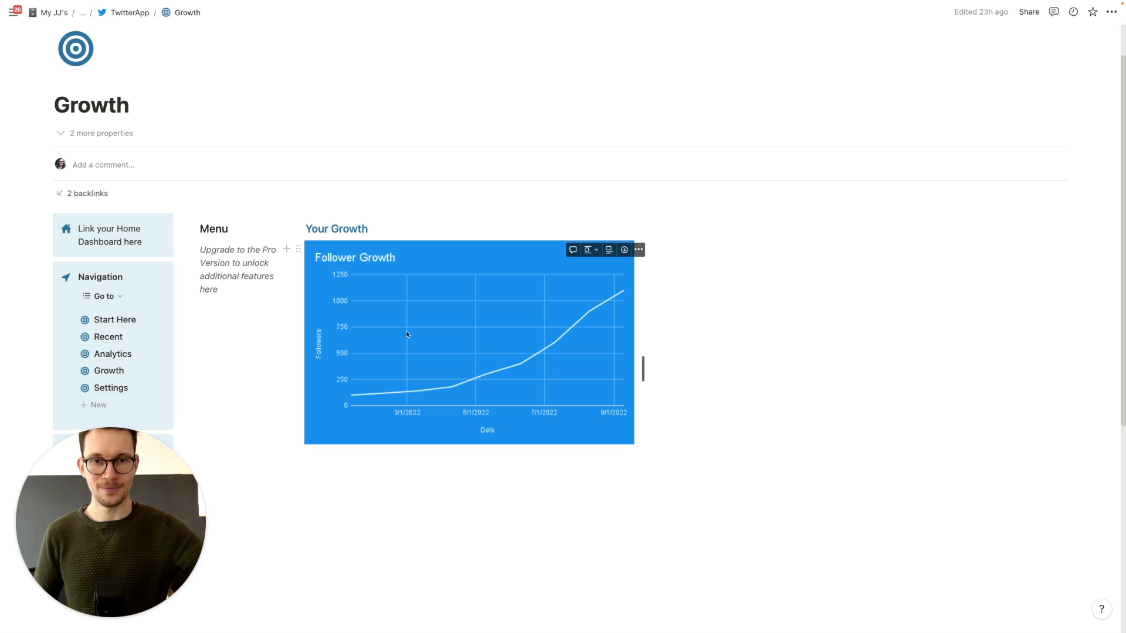
# Switch back to the browser and copy the URL of the Twitter profile page
pyautogui.hotkey('ctrl', 'Right')
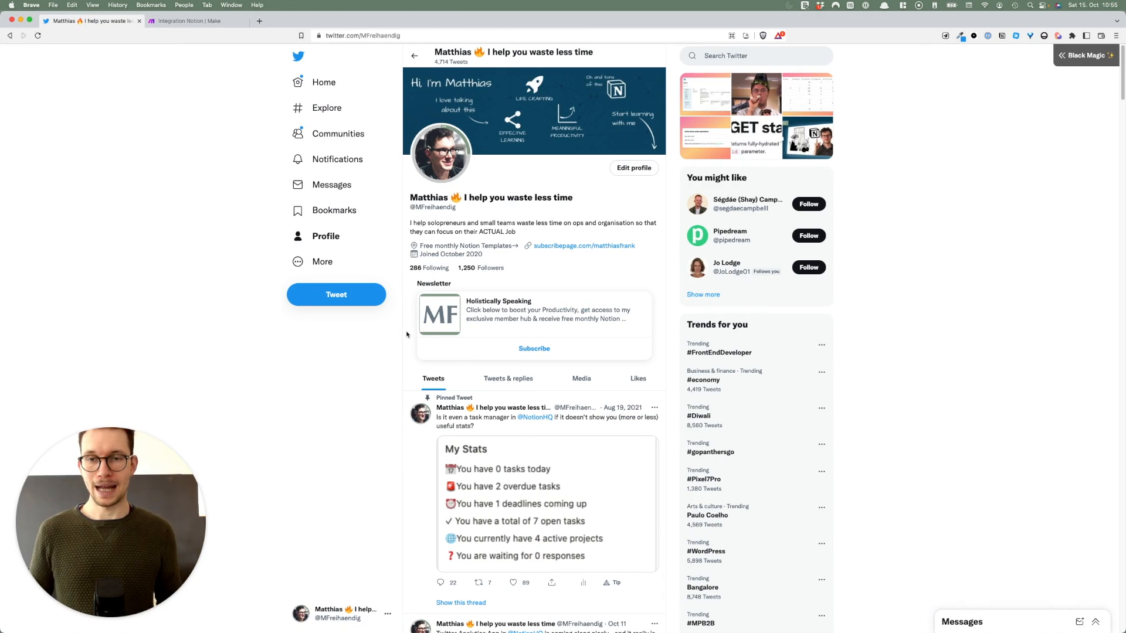
pyautogui.click(414, 36)
pyautogui.press('super+c')
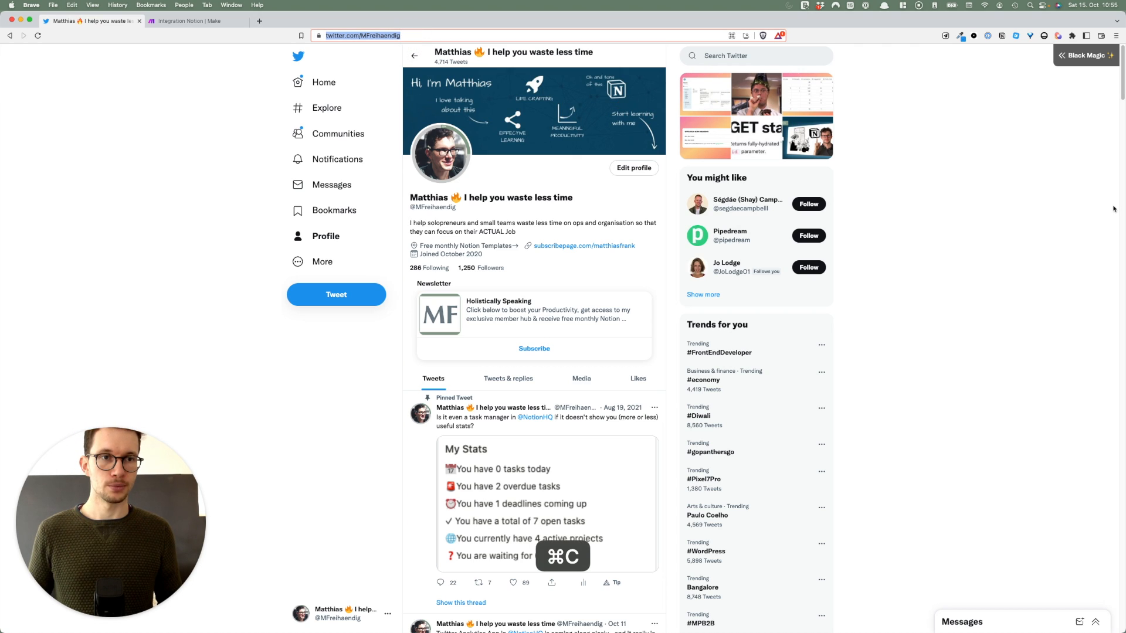
# Create a new Bardeen scraper template for the profile page named "Current Twitter Followers" and start building it
pyautogui.click(1058, 35)
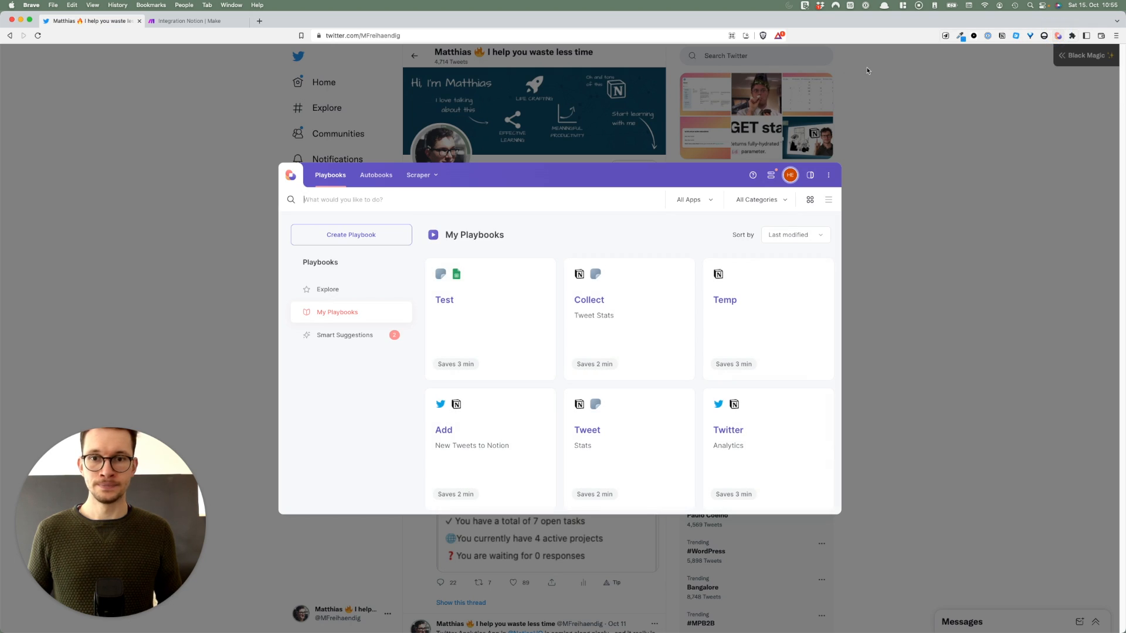
pyautogui.click(421, 176)
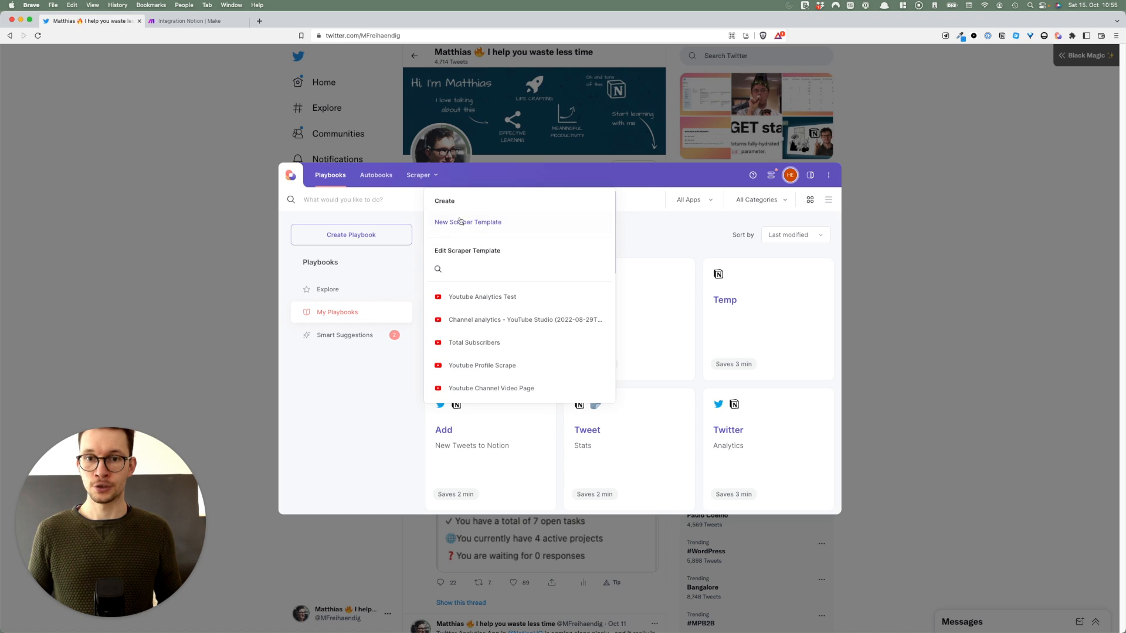
pyautogui.click(463, 223)
pyautogui.click(467, 316)
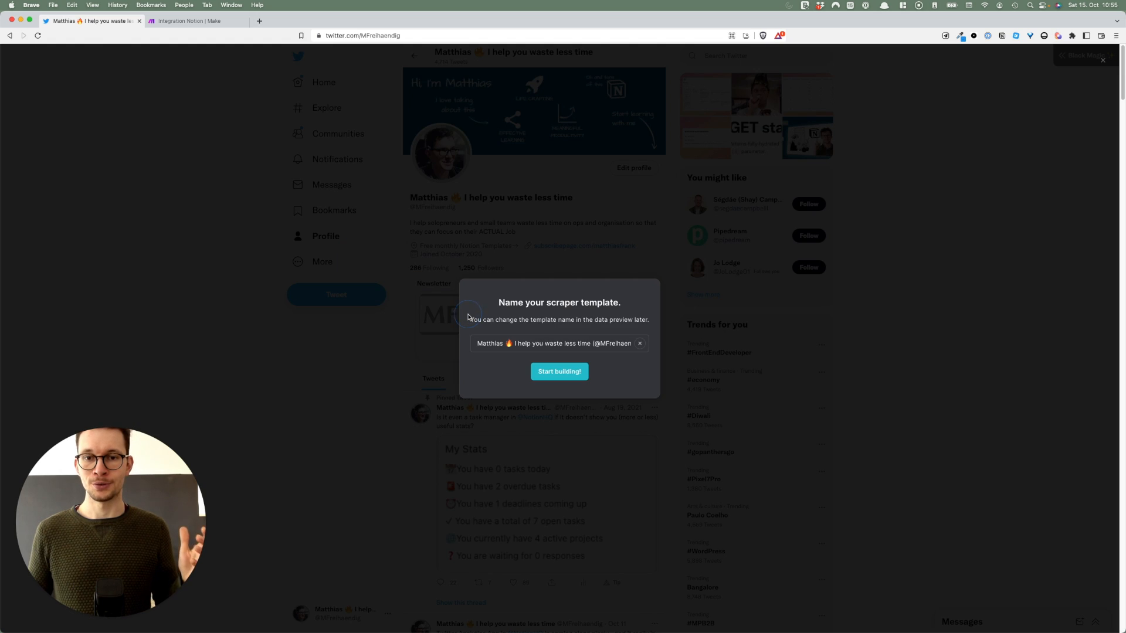
pyautogui.press('super+a')
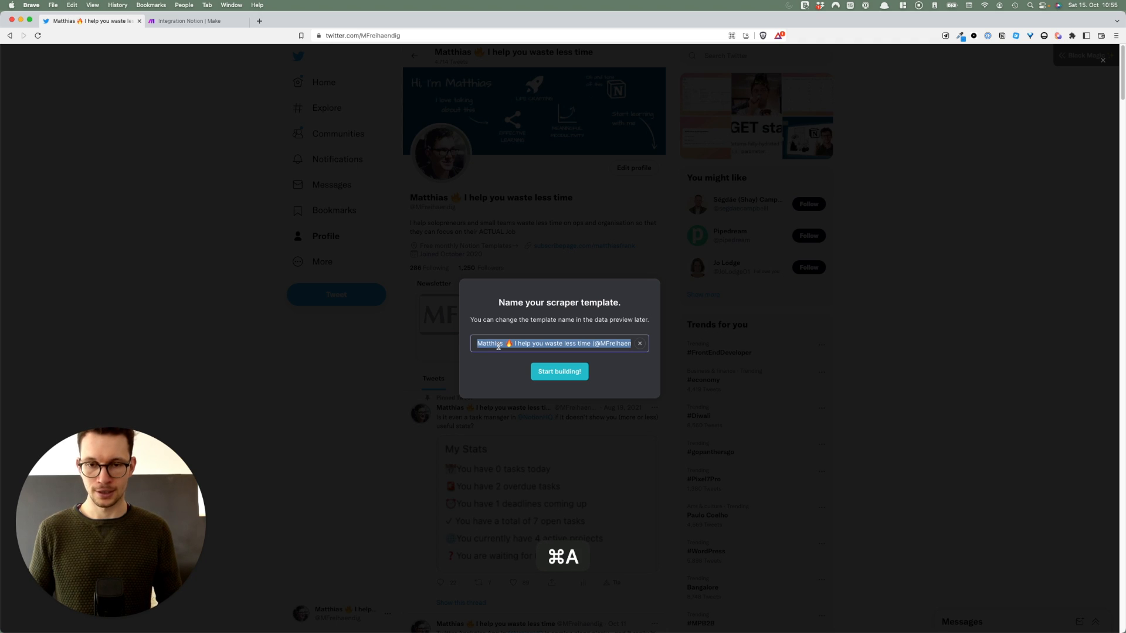
pyautogui.press('BackSpace')
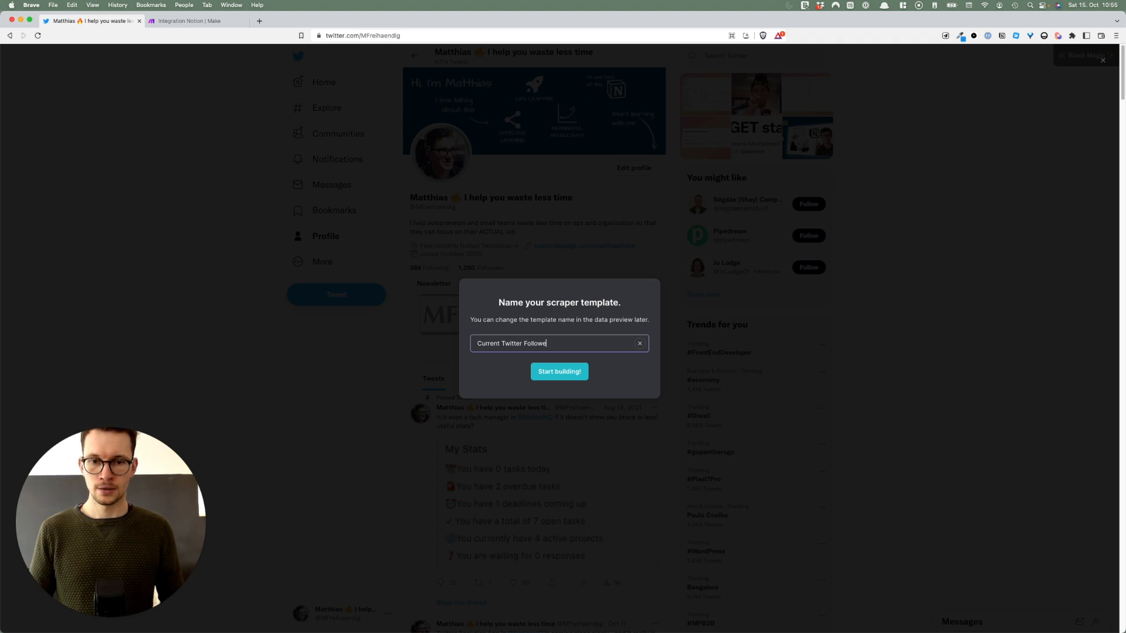
pyautogui.write('Current Twitter Followers')
pyautogui.click(560, 371)
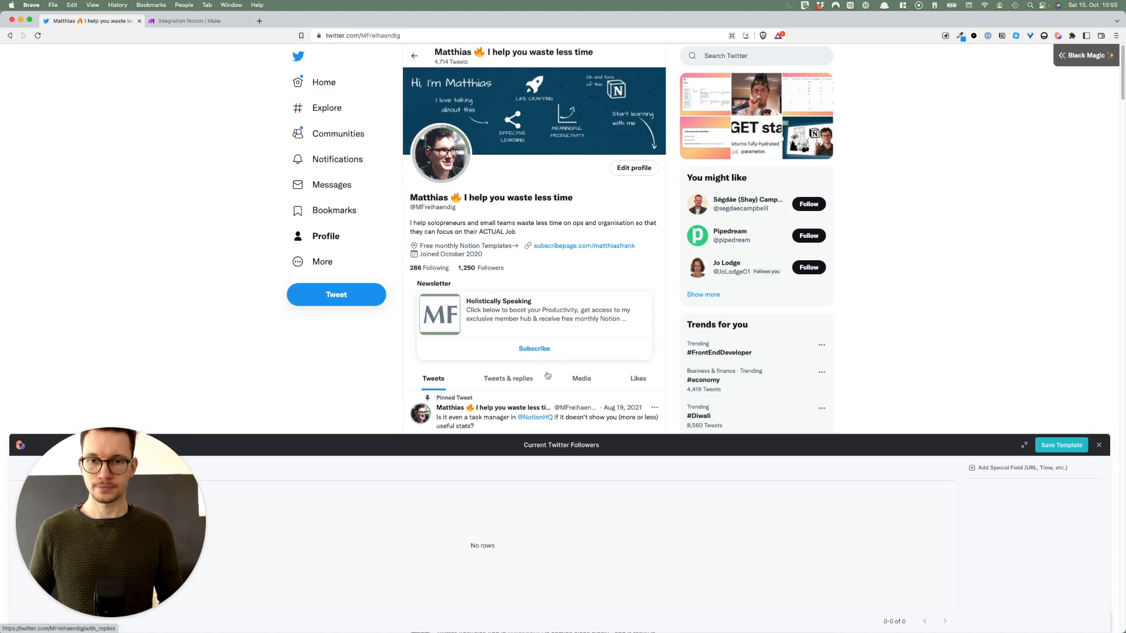
# Capture the profile's follower count as a field named "Follower", save the scraper template and close Bardeen
pyautogui.click(467, 271)
pyautogui.press('super+a')
pyautogui.write('Follower')
pyautogui.click(516, 253)
pyautogui.click(1062, 445)
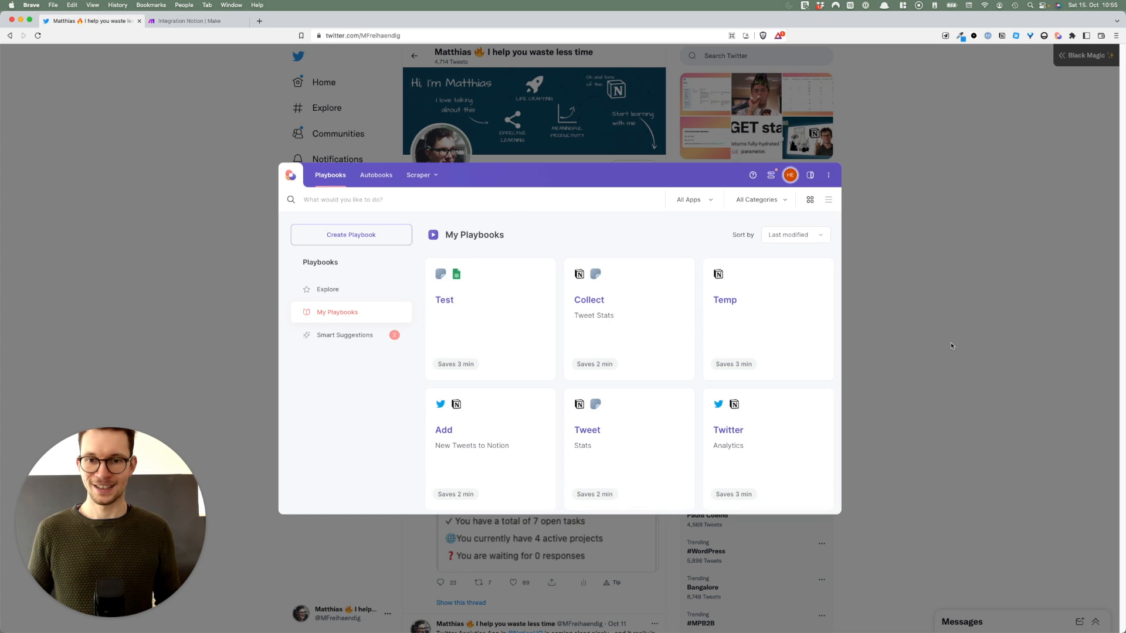
pyautogui.click(945, 336)
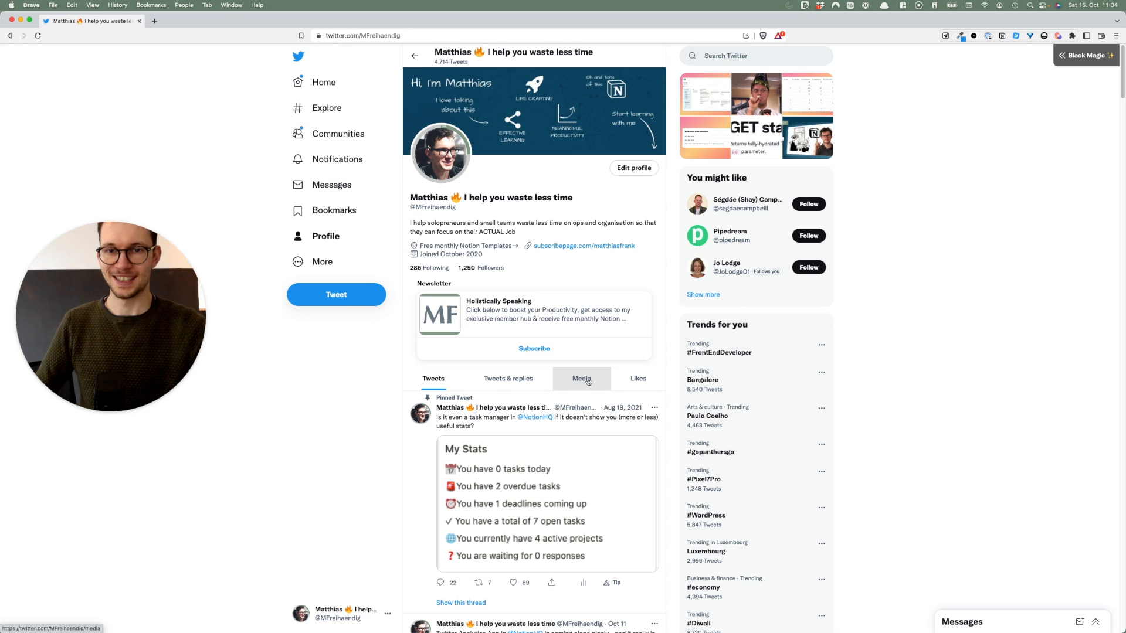
# Check the Followers column and growth chart in the Twitter Analytics Google Sheet, and return to the Twitter profile
pyautogui.hotkey('ctrl', 'Right')
pyautogui.hotkey('ctrl', 'Right')
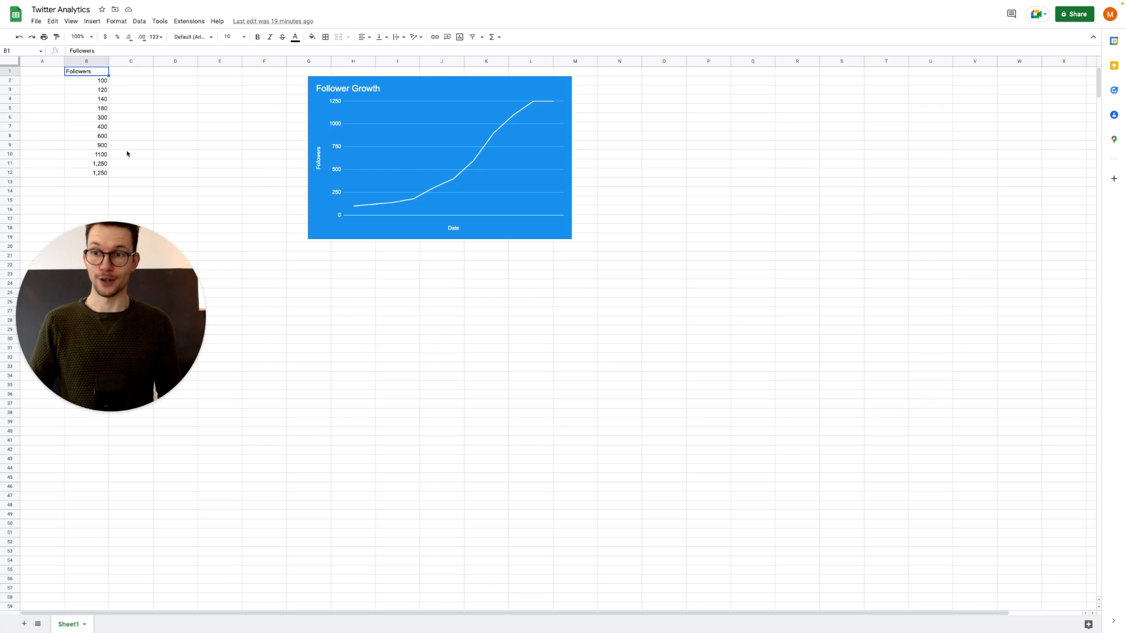
pyautogui.hotkey('ctrl', 'Left')
pyautogui.hotkey('ctrl', 'Left')
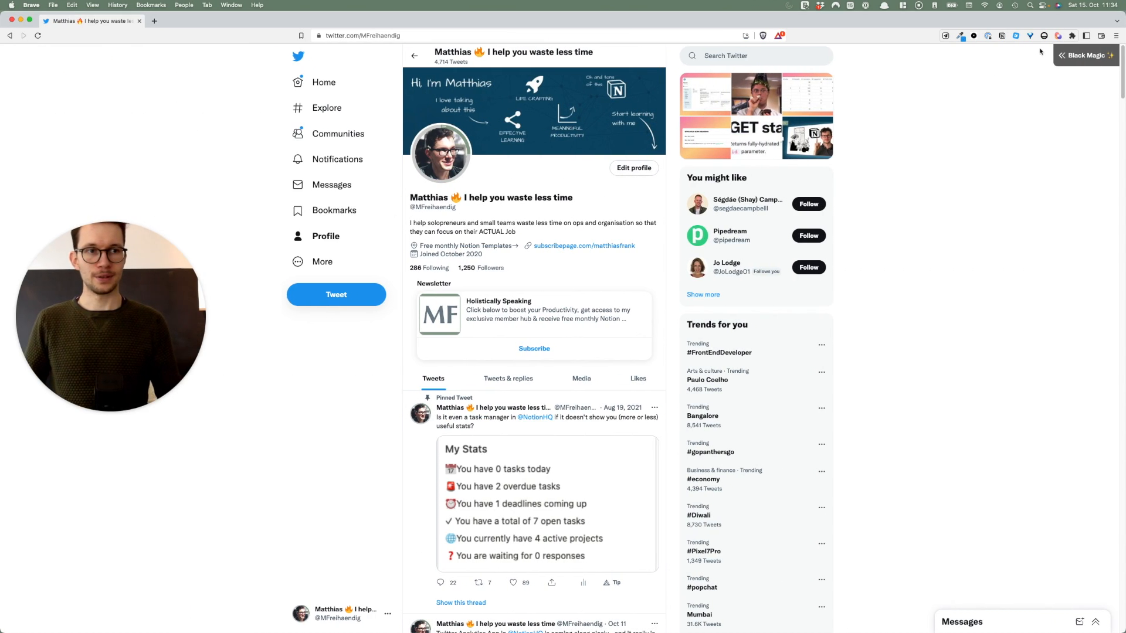
# Reopen Bardeen and start a new empty playbook
pyautogui.click(1058, 36)
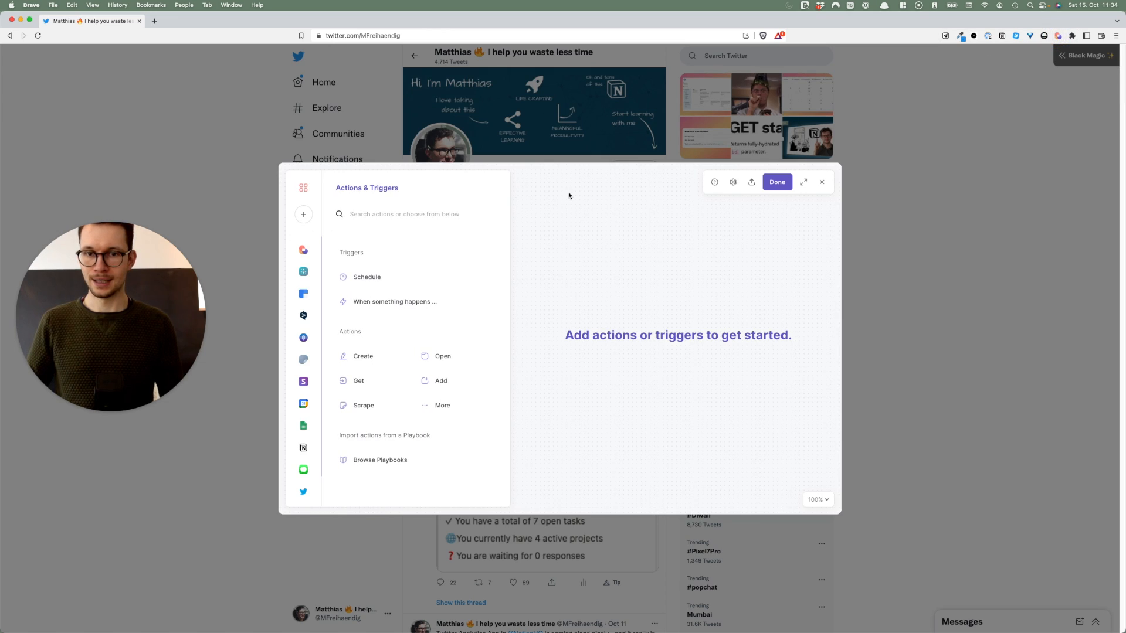
pyautogui.click(821, 182)
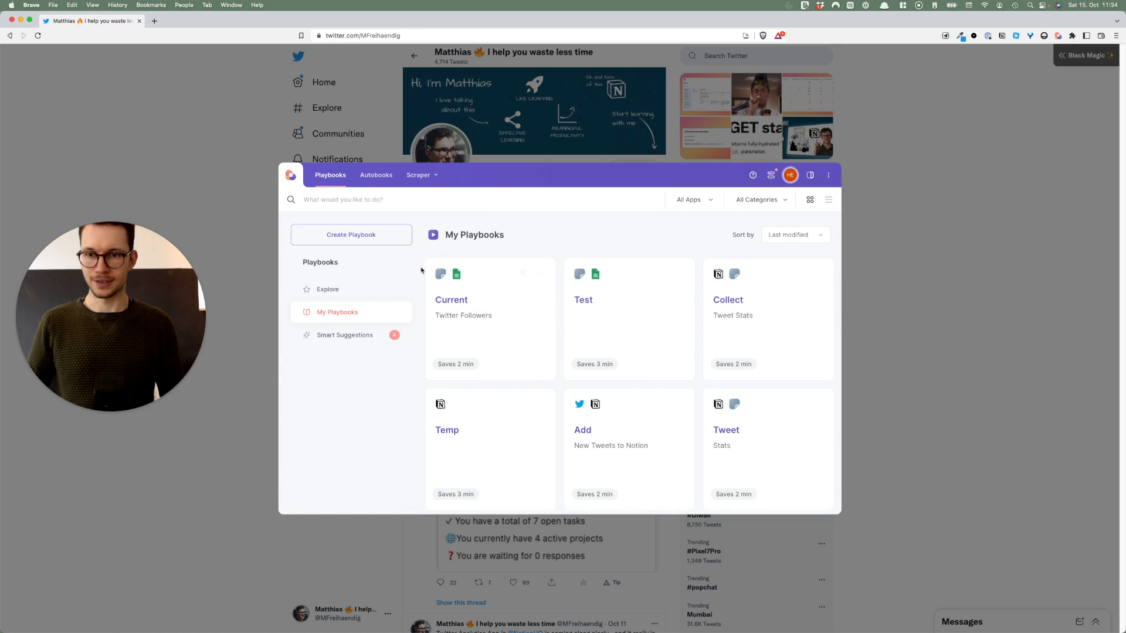
pyautogui.click(369, 241)
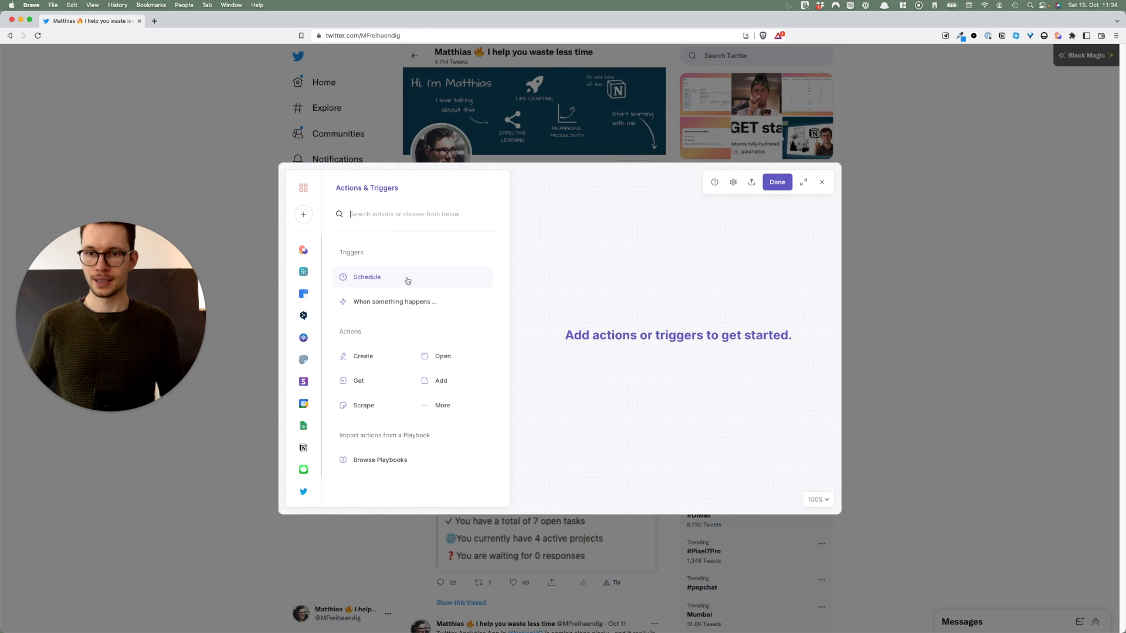
# Copy the Twitter profile's URL and return to the empty Bardeen playbook
pyautogui.click(250, 121)
pyautogui.click(368, 36)
pyautogui.press('super+c')
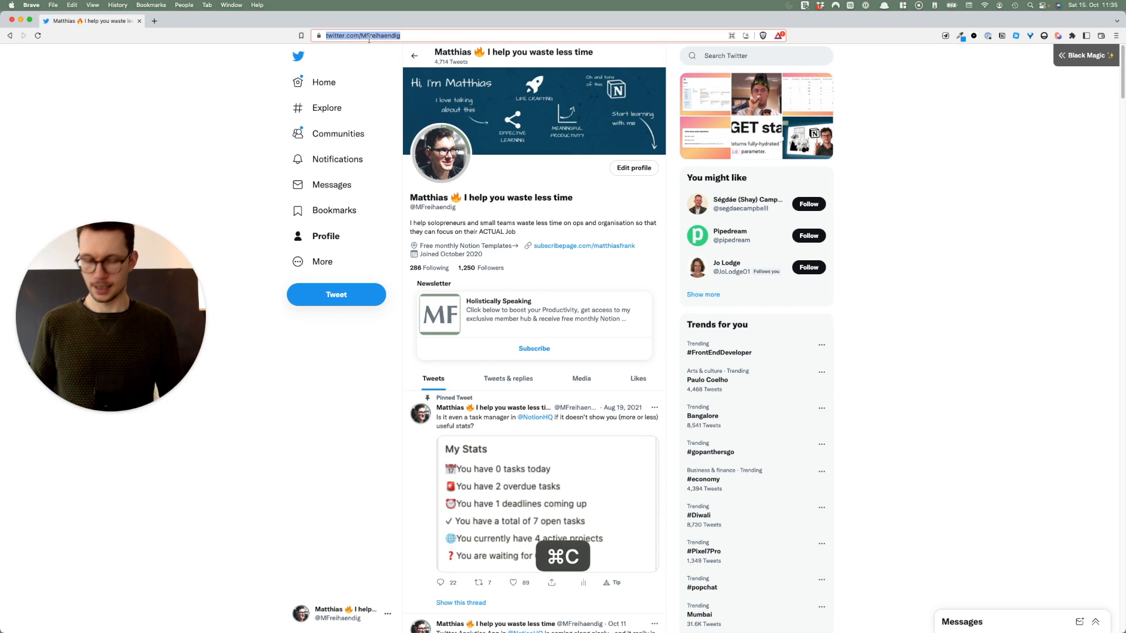
pyautogui.click(1057, 36)
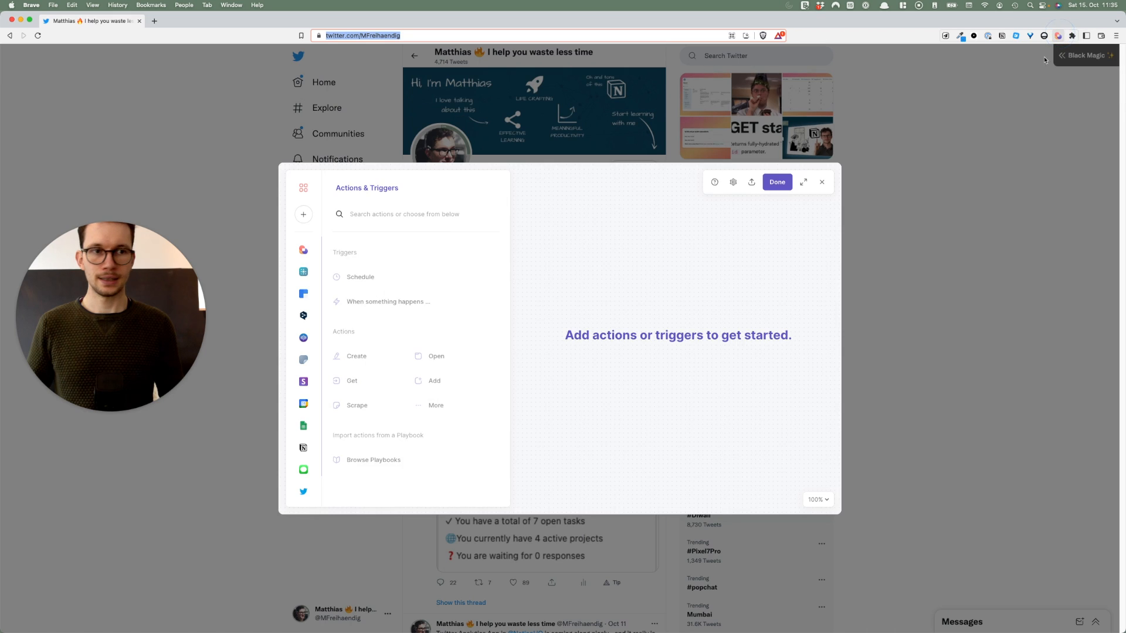
# Add a background scraping action for the copied profile link using the "Current Twitter Followers" scraper template
pyautogui.click(304, 359)
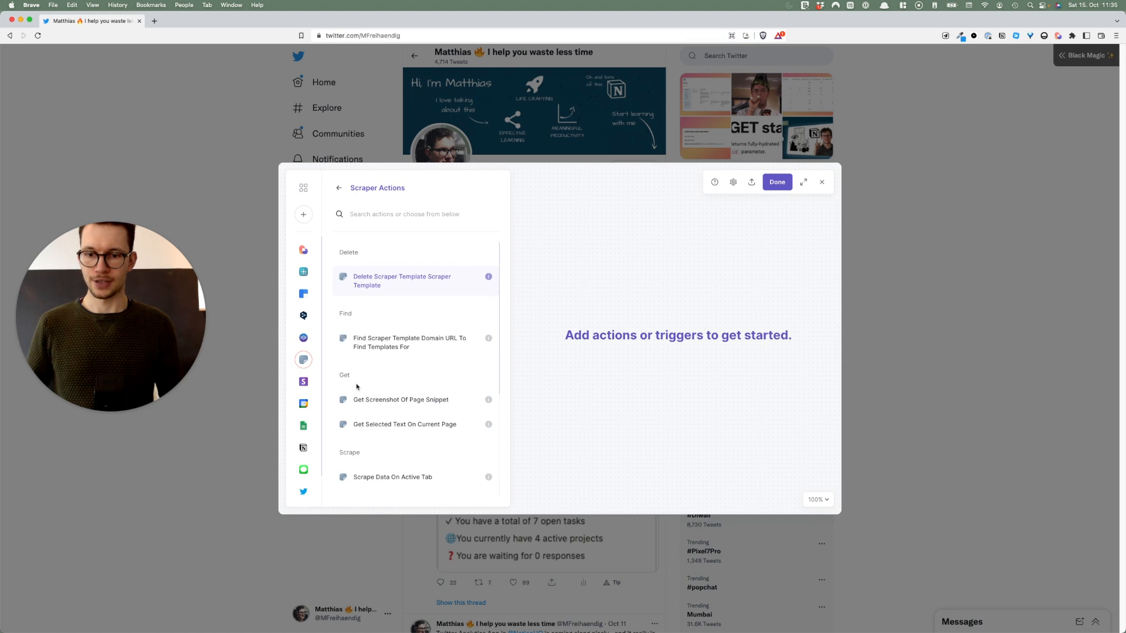
pyautogui.scroll(-5, 358, 387)
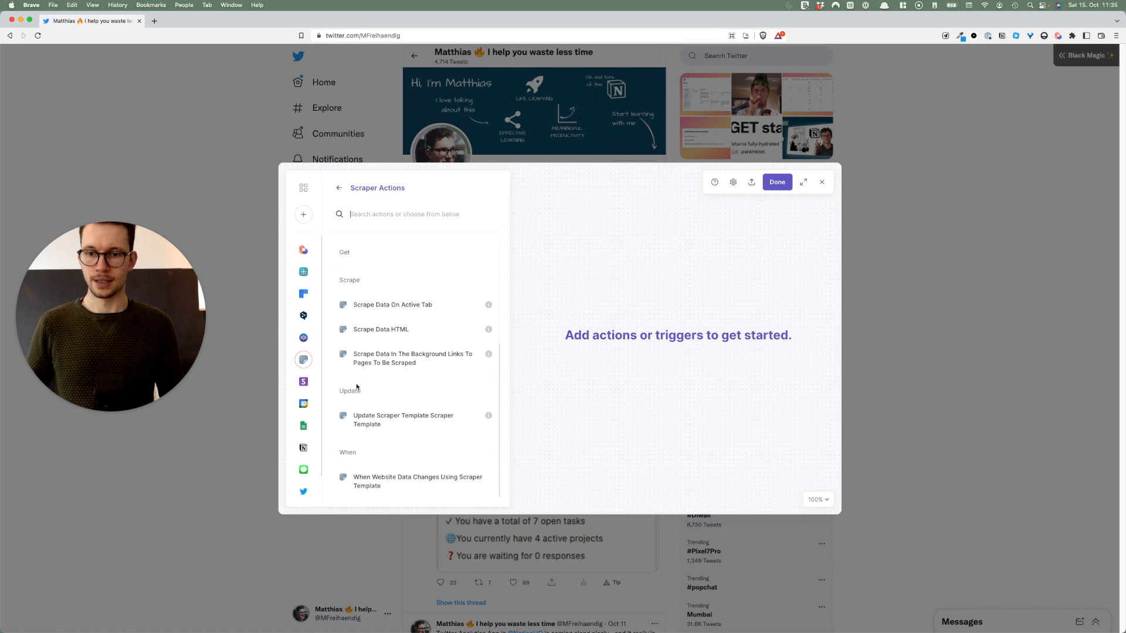
pyautogui.click(438, 360)
pyautogui.click(380, 247)
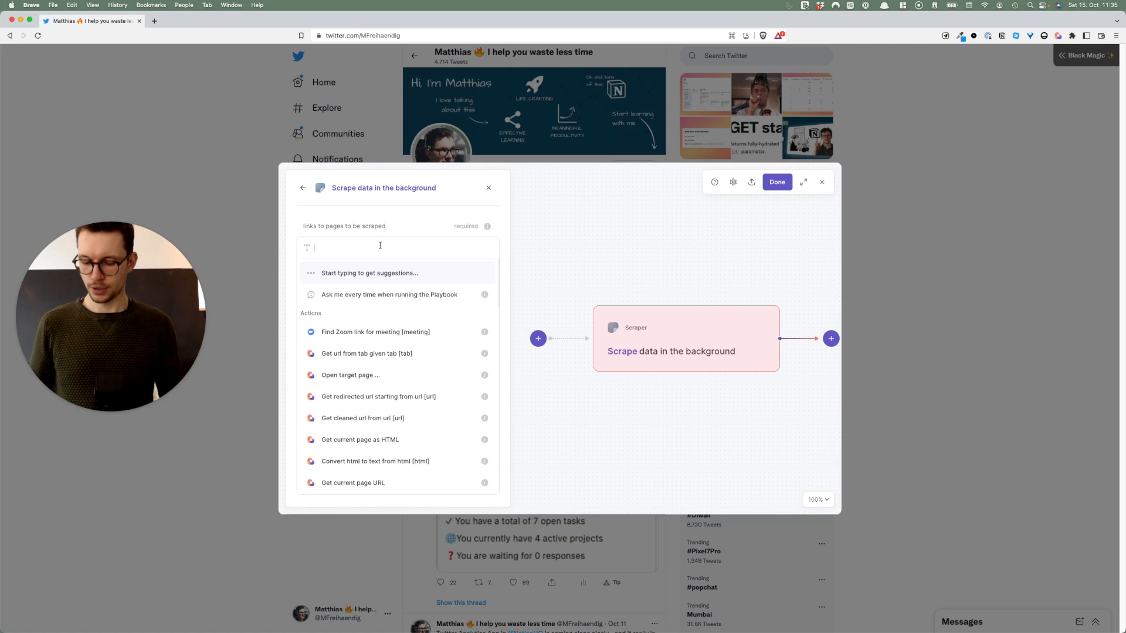
pyautogui.press('super+v')
pyautogui.click(362, 274)
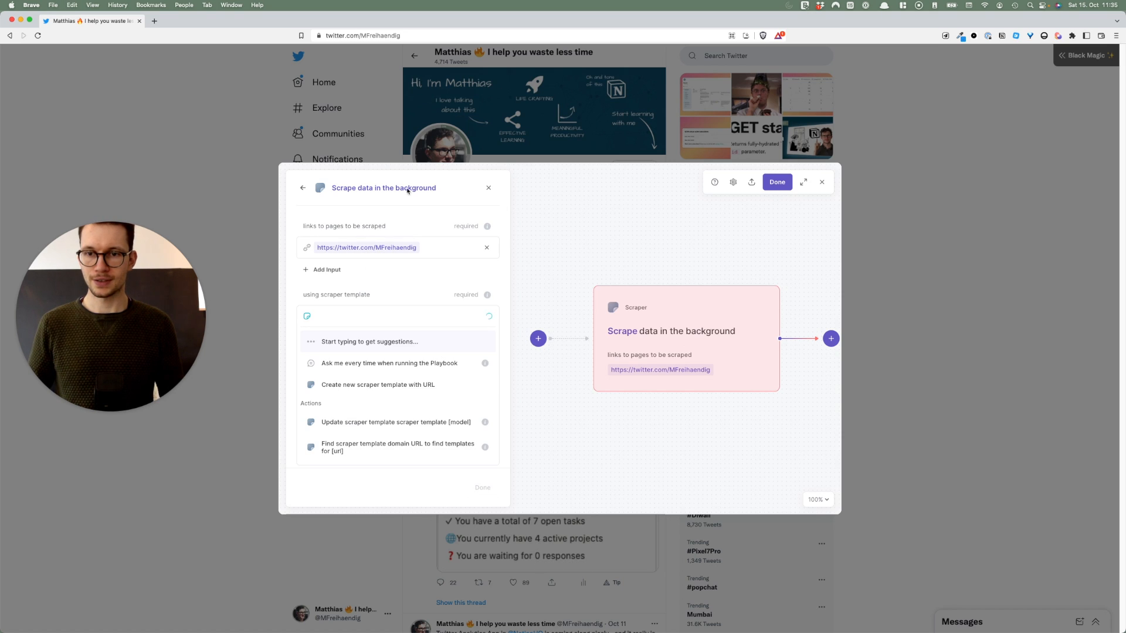
pyautogui.scroll(-10, 427, 488)
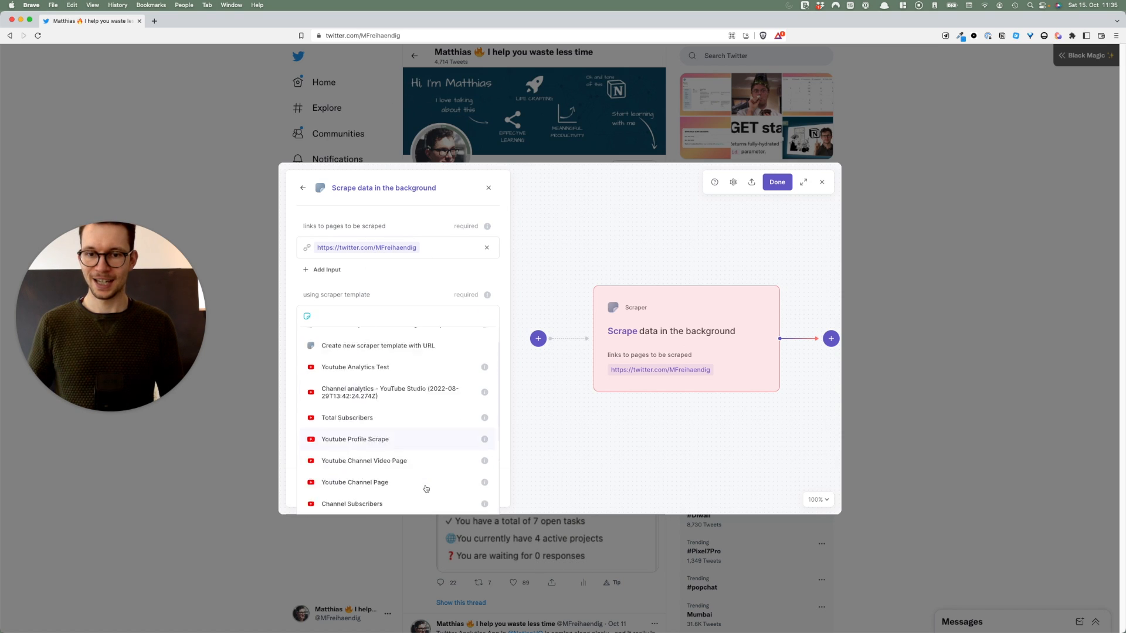
pyautogui.click(374, 483)
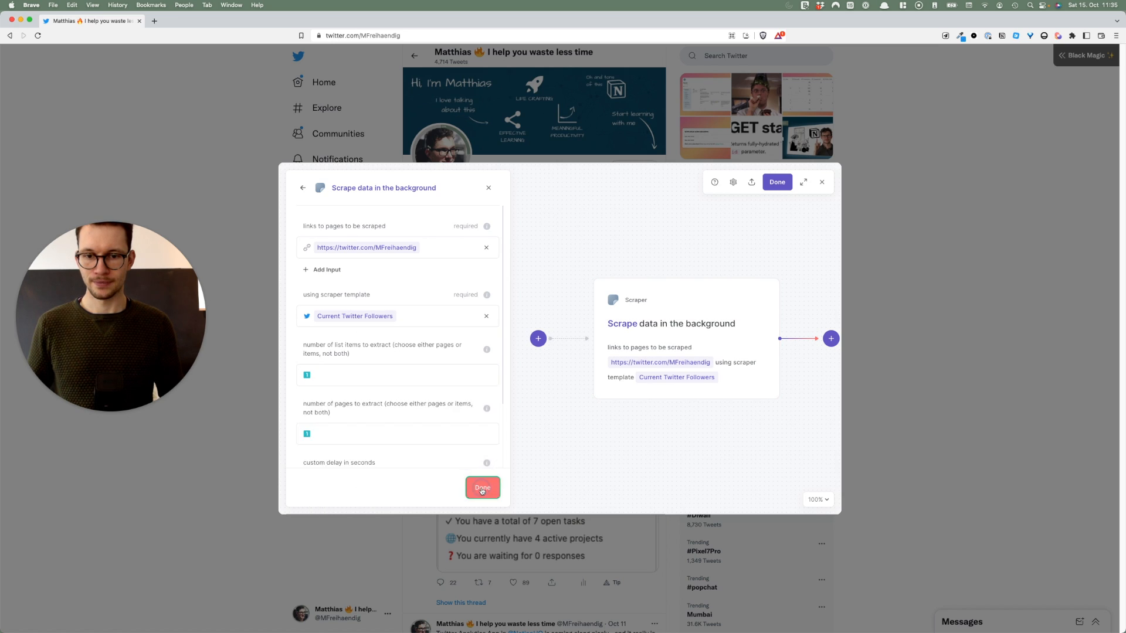
pyautogui.click(482, 489)
# Append an "Add rows to Google Sheet" action after the scraper and target the Twitter Analytics sheet
pyautogui.moveTo(692, 435); pyautogui.dragTo(604, 420)
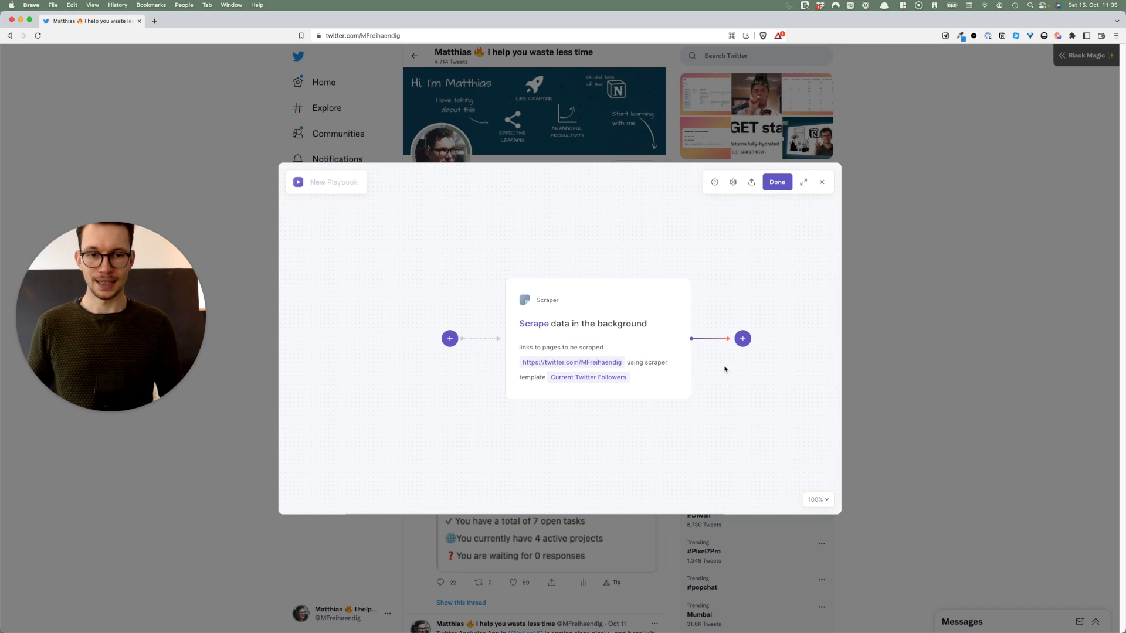
pyautogui.click(742, 339)
pyautogui.click(727, 365)
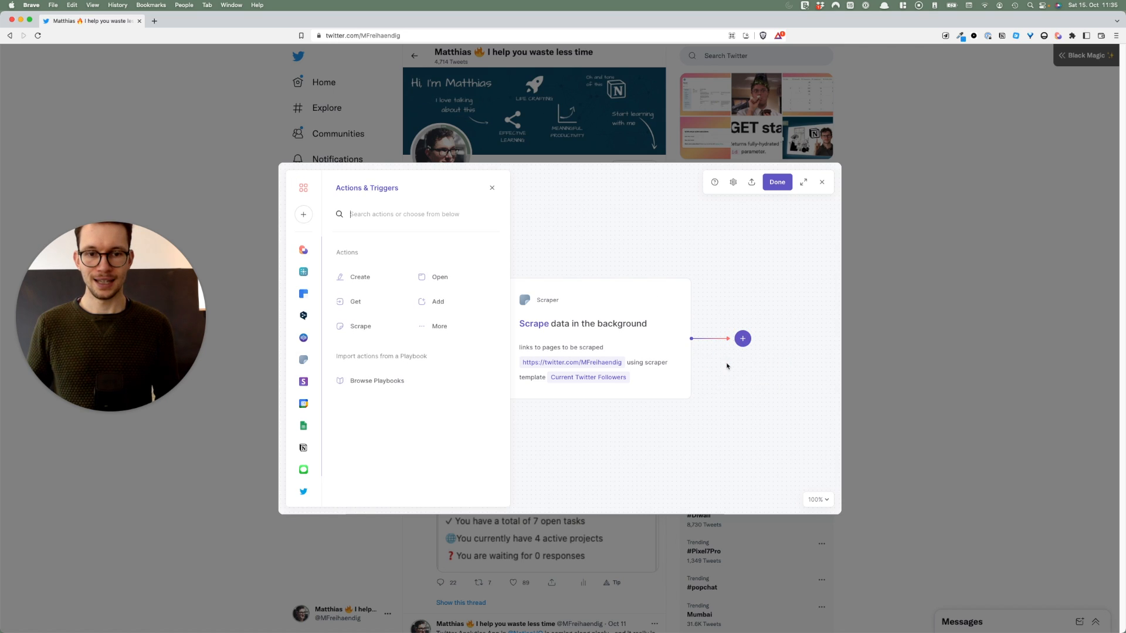
pyautogui.click(304, 427)
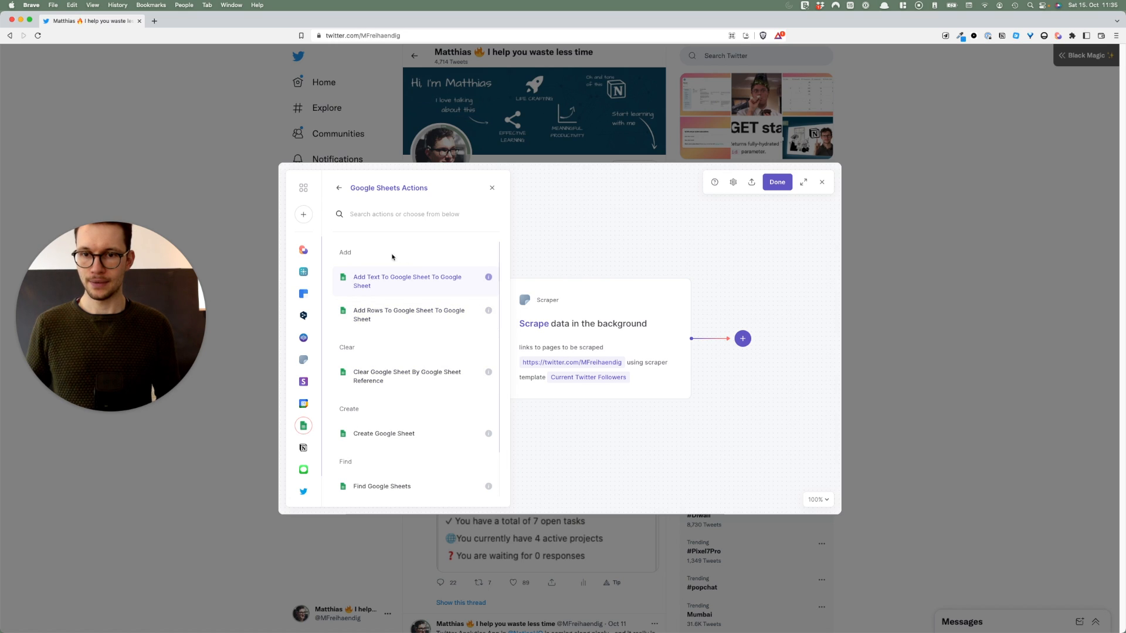
pyautogui.click(380, 316)
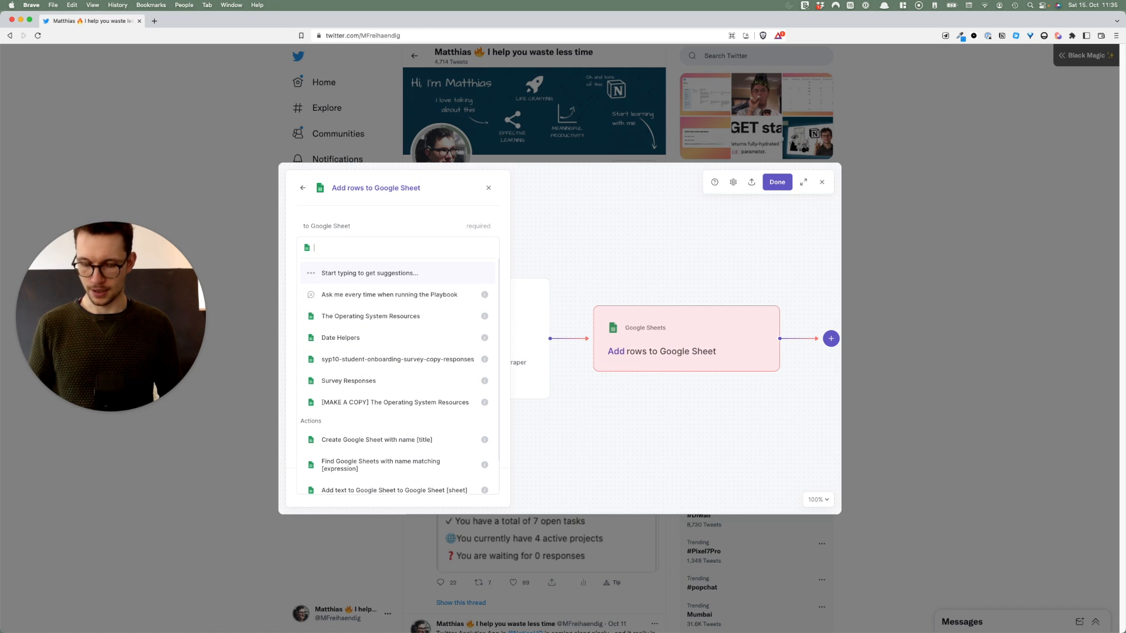
pyautogui.write('twit')
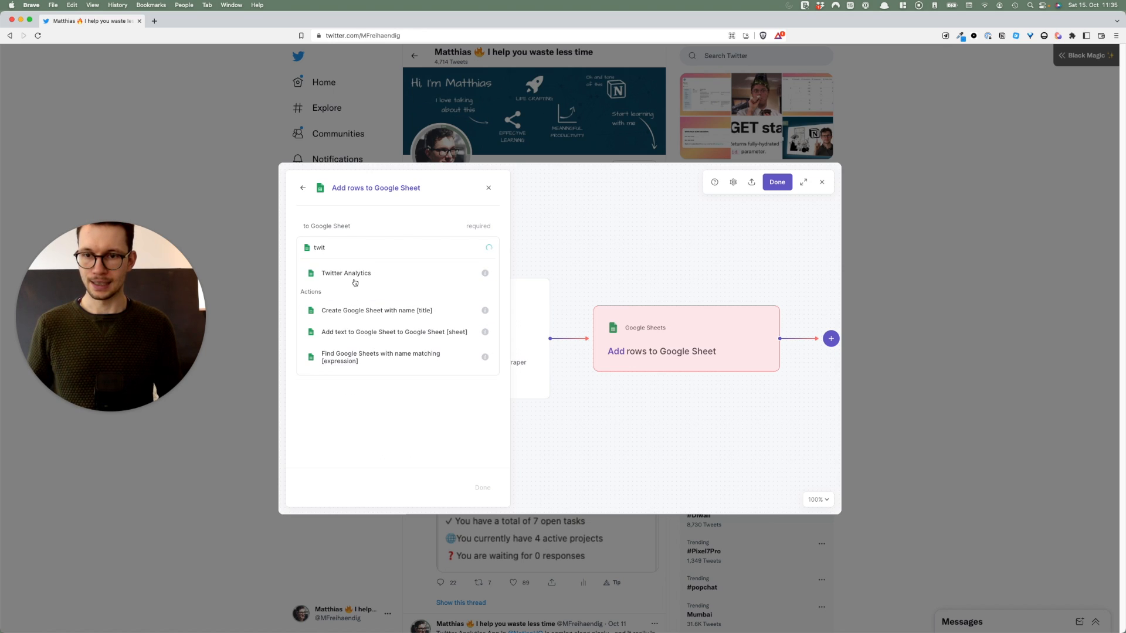
pyautogui.click(354, 277)
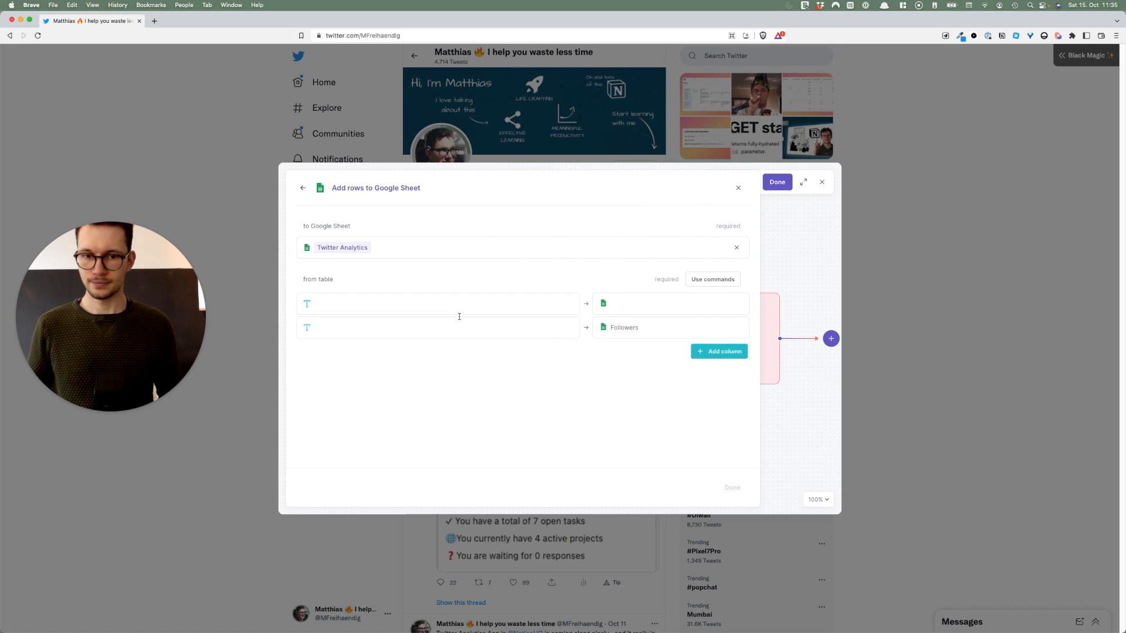
# Map the scraper's Follower field to the sheet's Followers column and finish the action
pyautogui.click(486, 326)
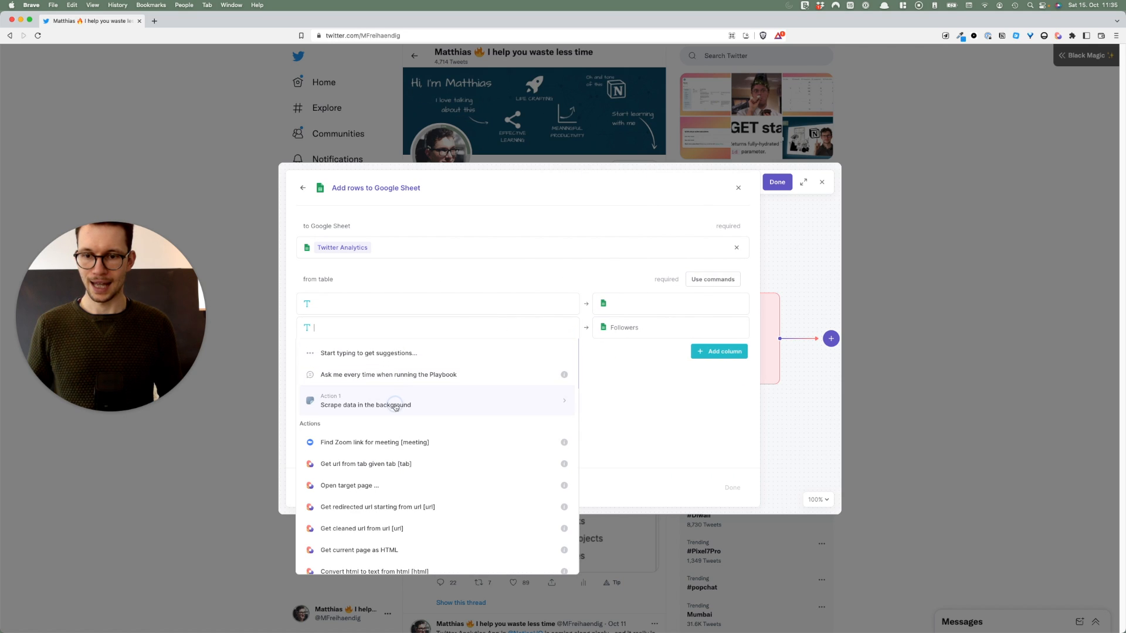
pyautogui.click(394, 404)
pyautogui.click(412, 388)
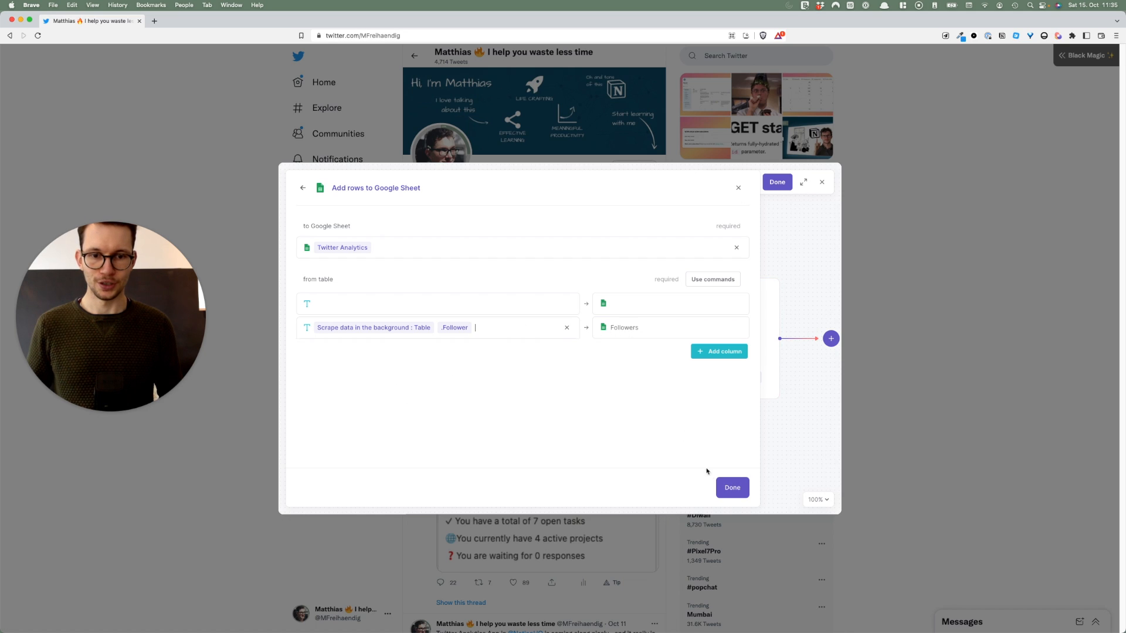
pyautogui.click(732, 487)
# Name the playbook "Current Followers", save it and run it
pyautogui.click(345, 182)
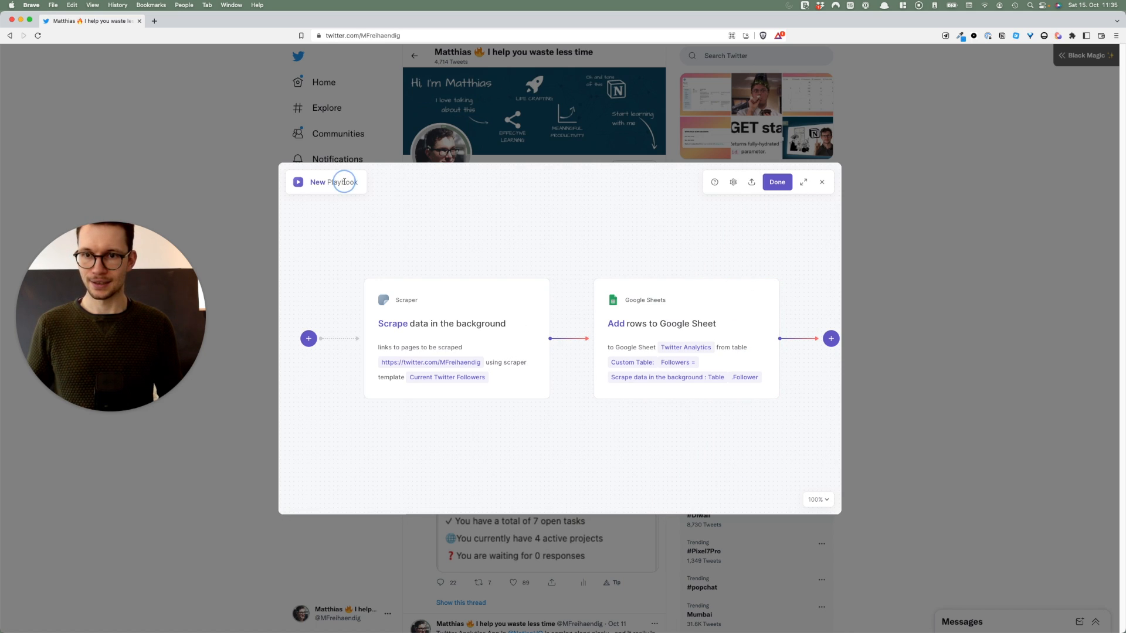
pyautogui.tripleClick(345, 181)
pyautogui.write('Cur')
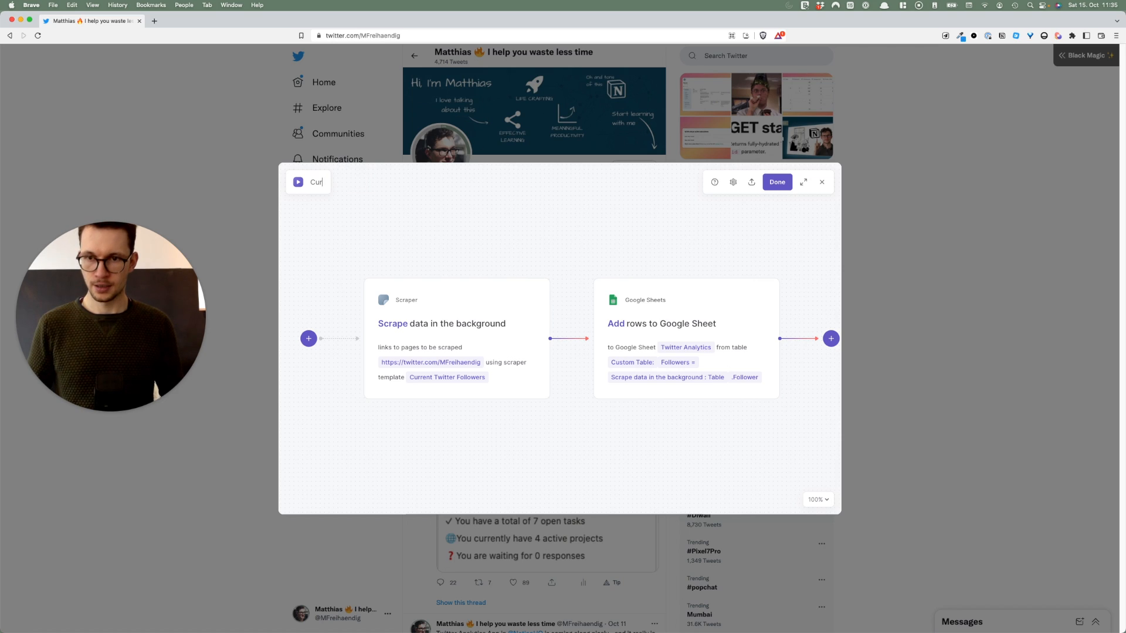
pyautogui.write('rent Followers')
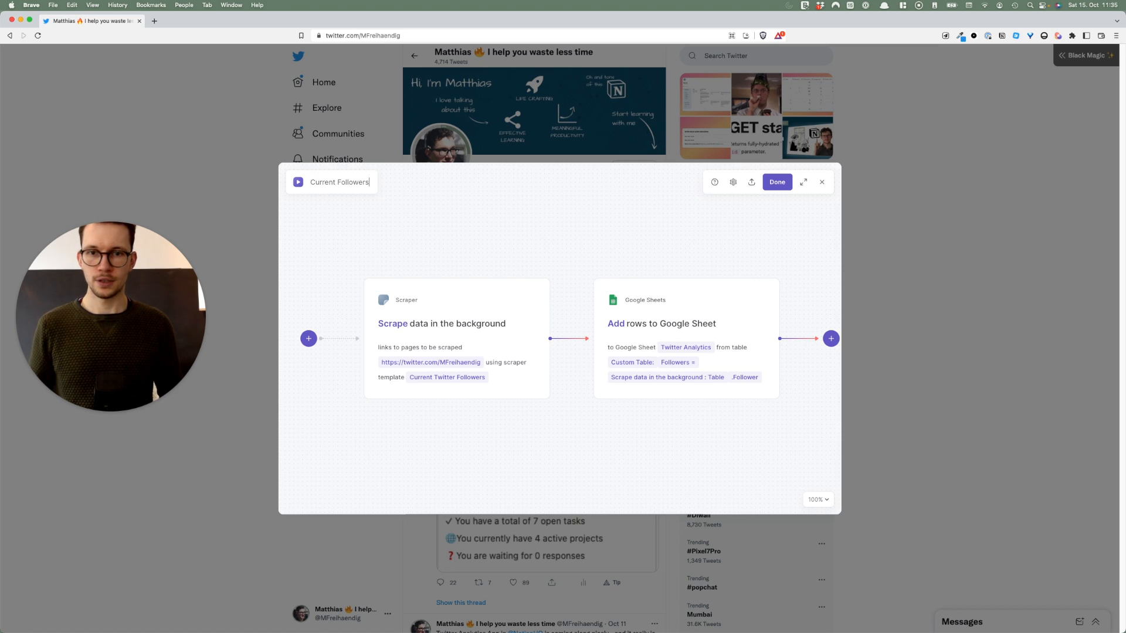
pyautogui.click(766, 187)
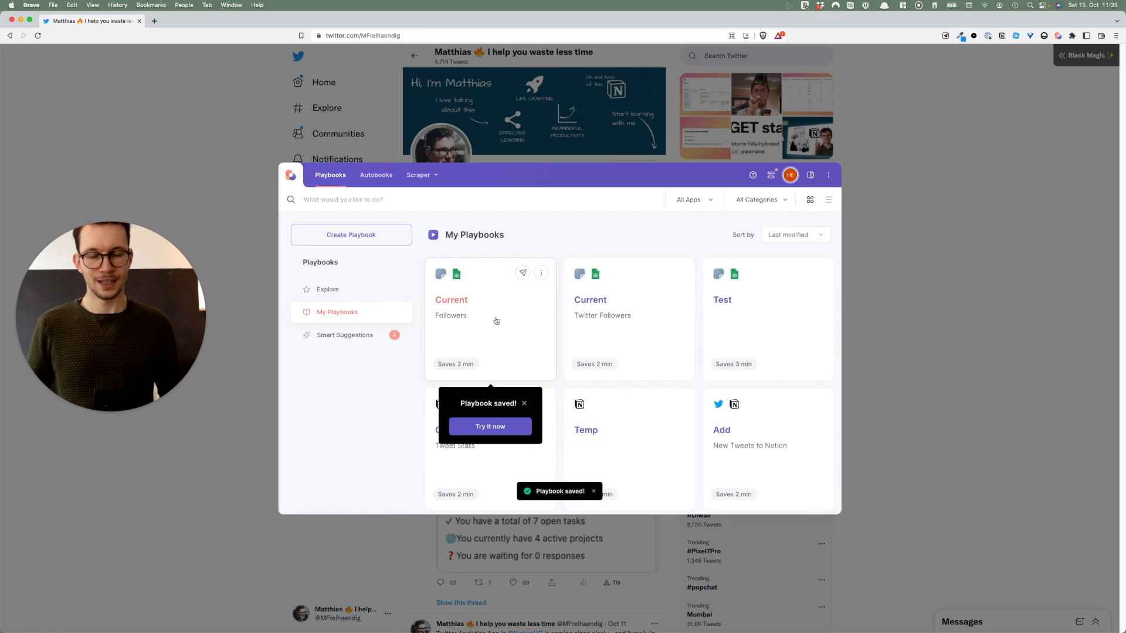
pyautogui.click(496, 321)
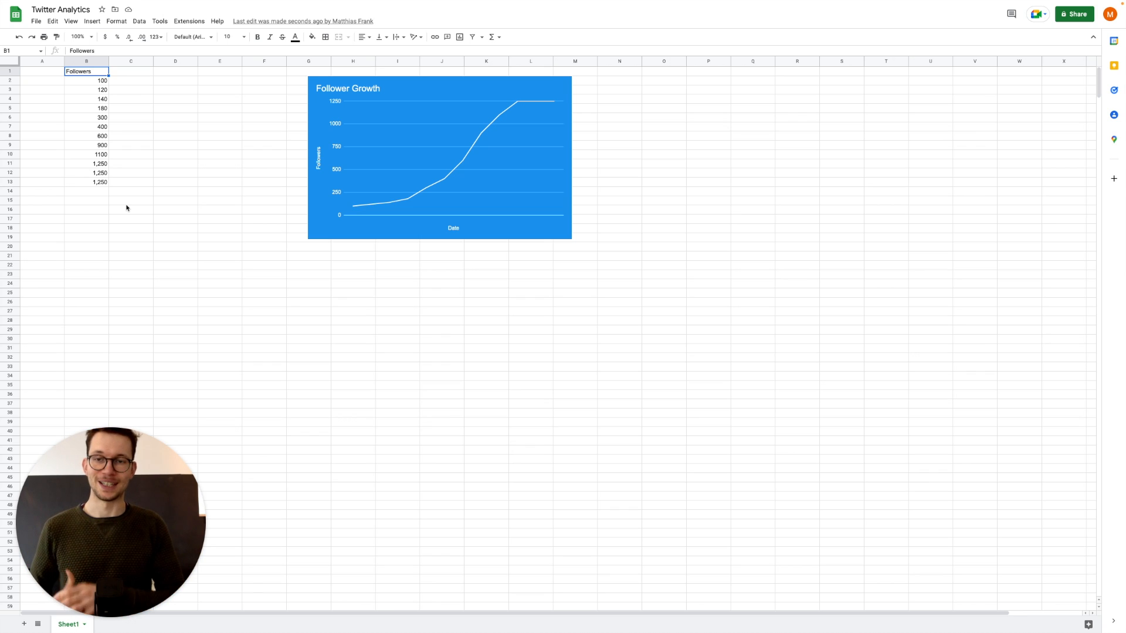
# Delete the duplicate follower values in cells B12 and B13 of the Twitter Analytics sheet
pyautogui.click(23, 172)
pyautogui.click(99, 173)
pyautogui.press('Delete')
pyautogui.click(98, 182)
pyautogui.press('Delete')
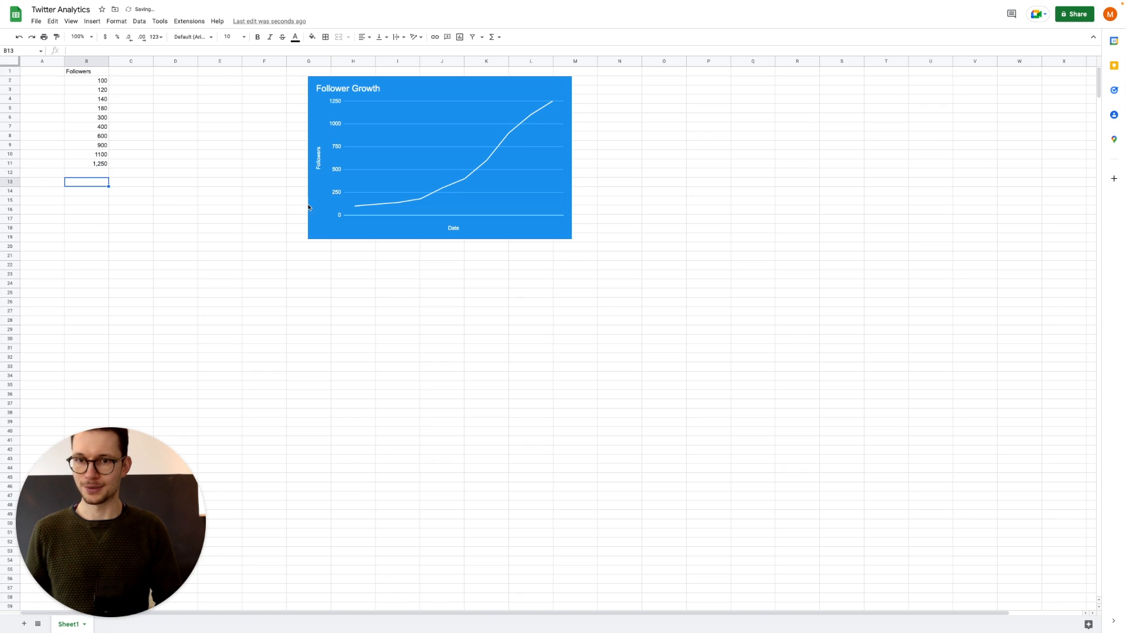
pyautogui.click(383, 310)
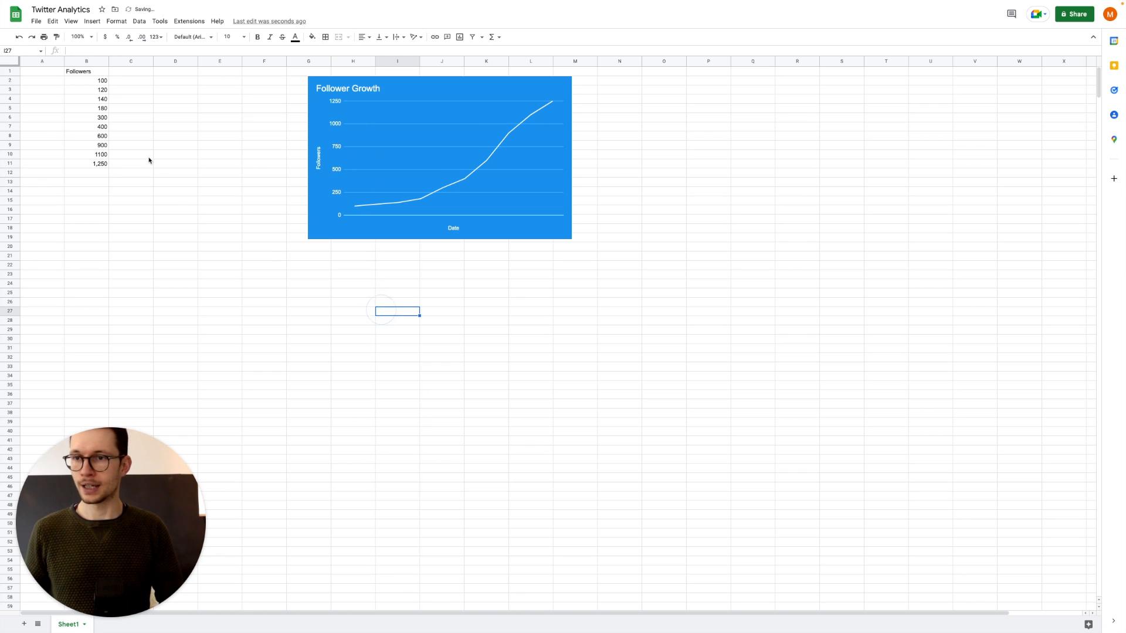
# Insert a line chart of the Followers column and place it directly below the Follower Growth chart
pyautogui.click(96, 61)
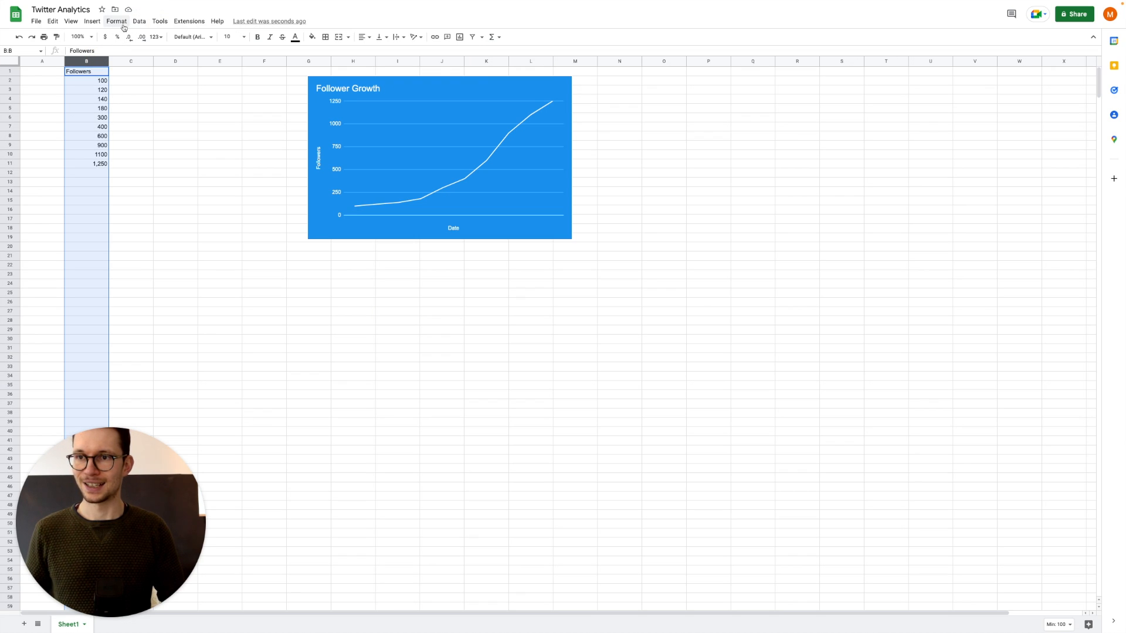
pyautogui.click(92, 21)
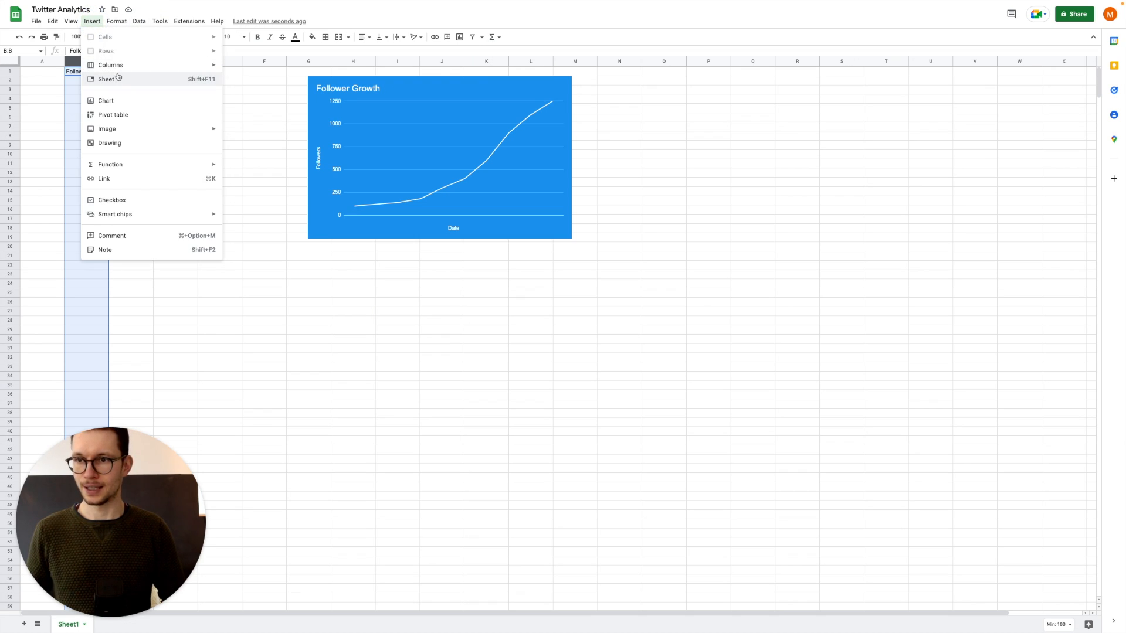
pyautogui.click(126, 100)
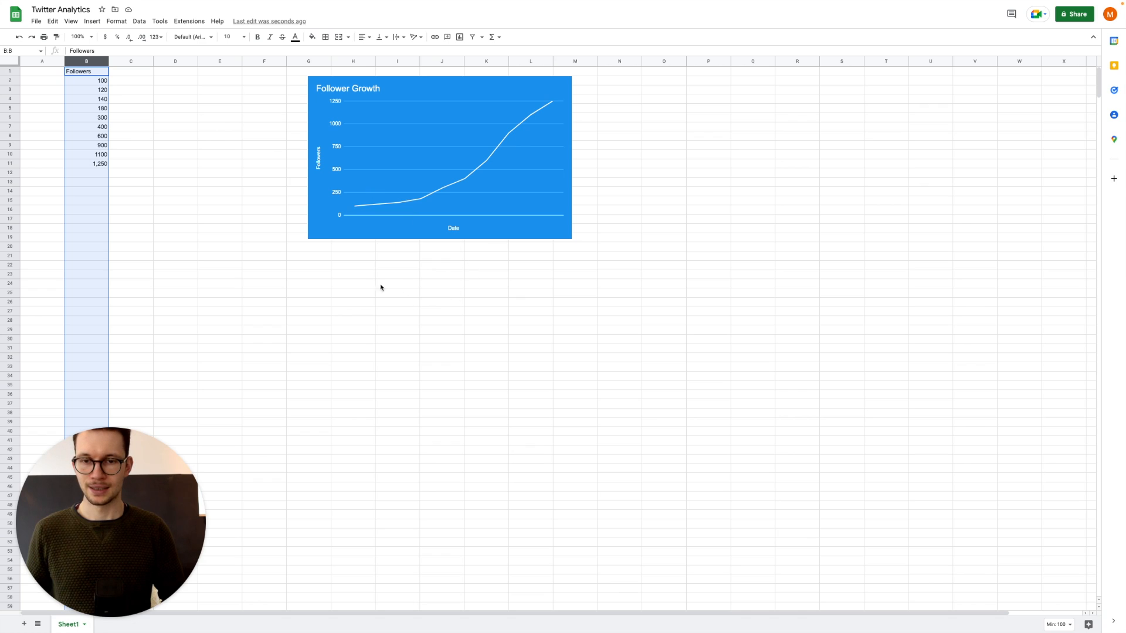
pyautogui.moveTo(455, 258); pyautogui.dragTo(410, 257)
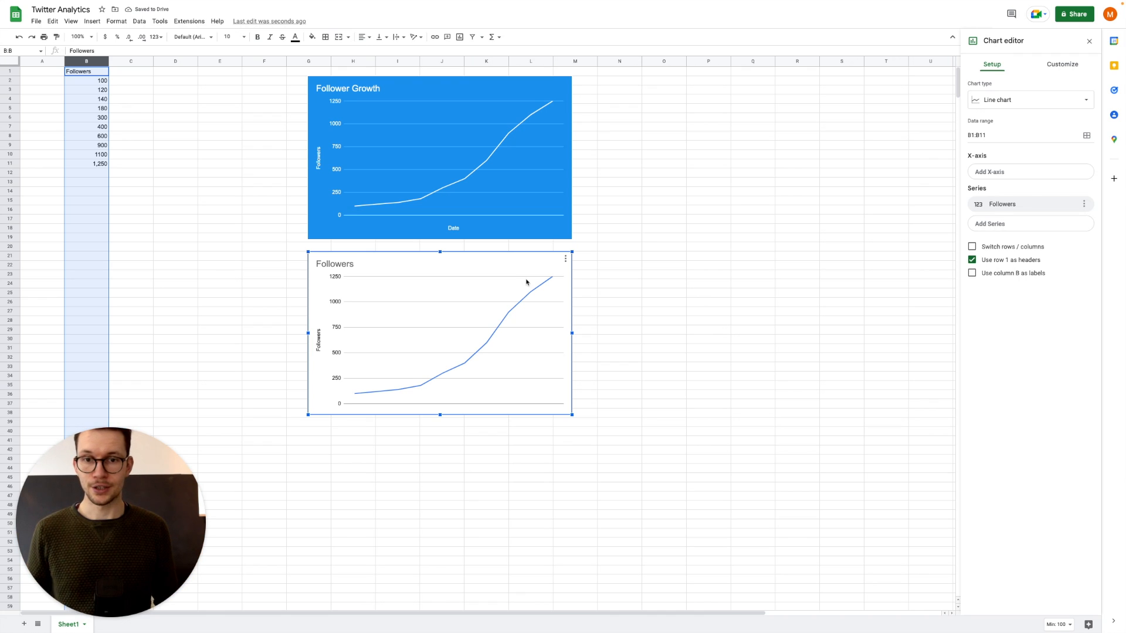
# Publish the new Followers chart to the web as an interactive chart and copy its link
pyautogui.click(566, 260)
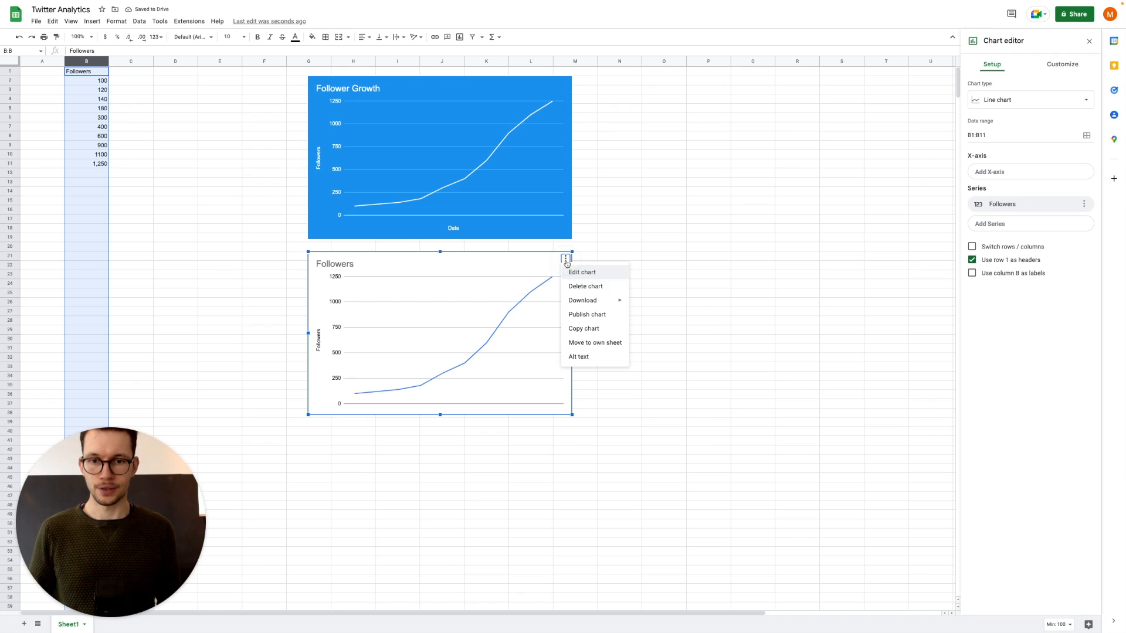
pyautogui.click(589, 318)
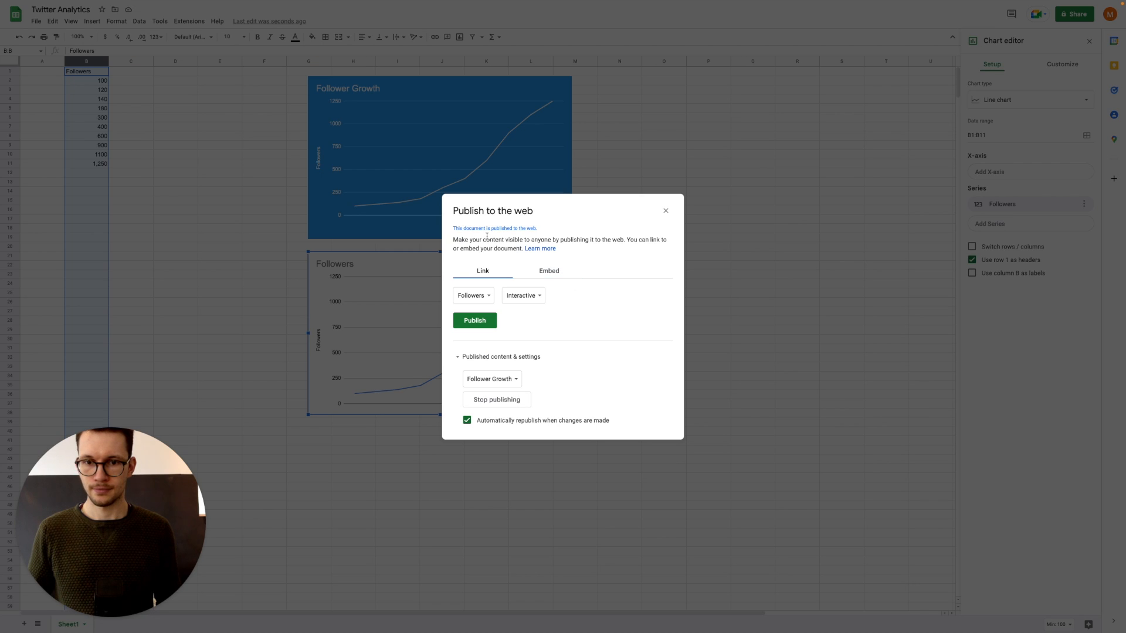
pyautogui.click(481, 321)
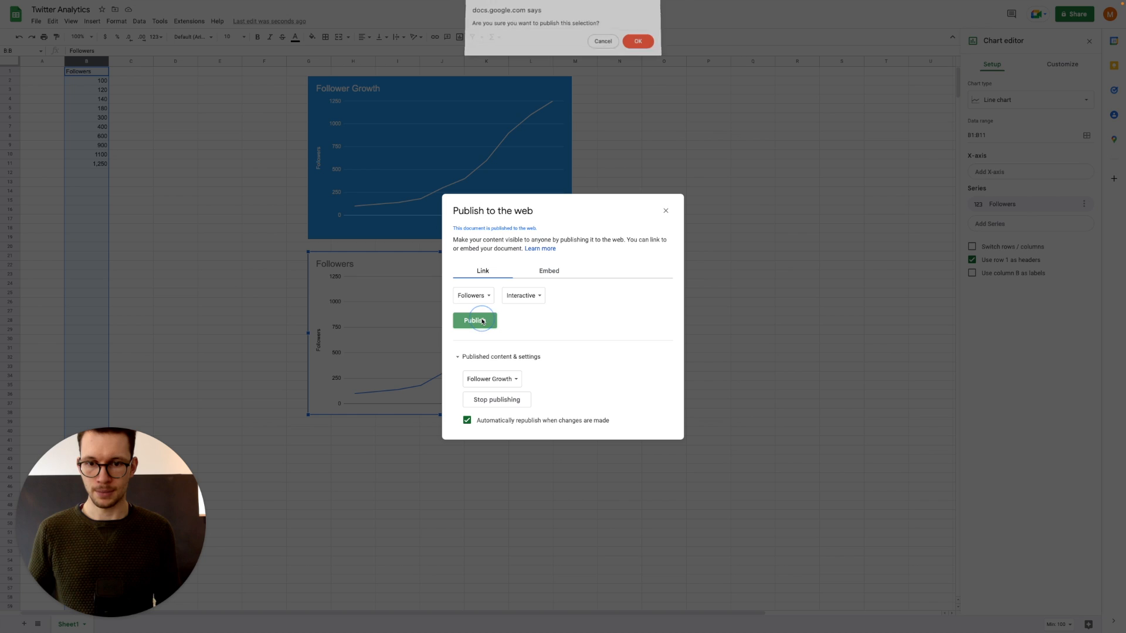
pyautogui.click(638, 43)
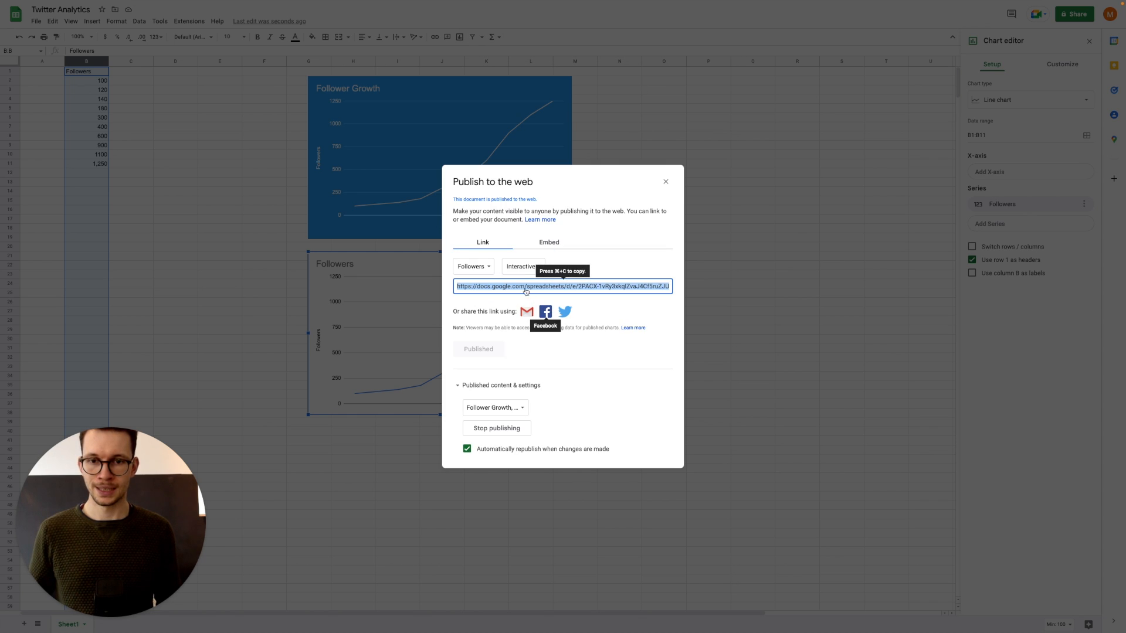
pyautogui.press('super+c')
# Switch to the Twitter Analytics in Notion page and start an empty line below the Tweets DB table
pyautogui.hotkey('ctrl', 'Left')
pyautogui.hotkey('ctrl', 'Left')
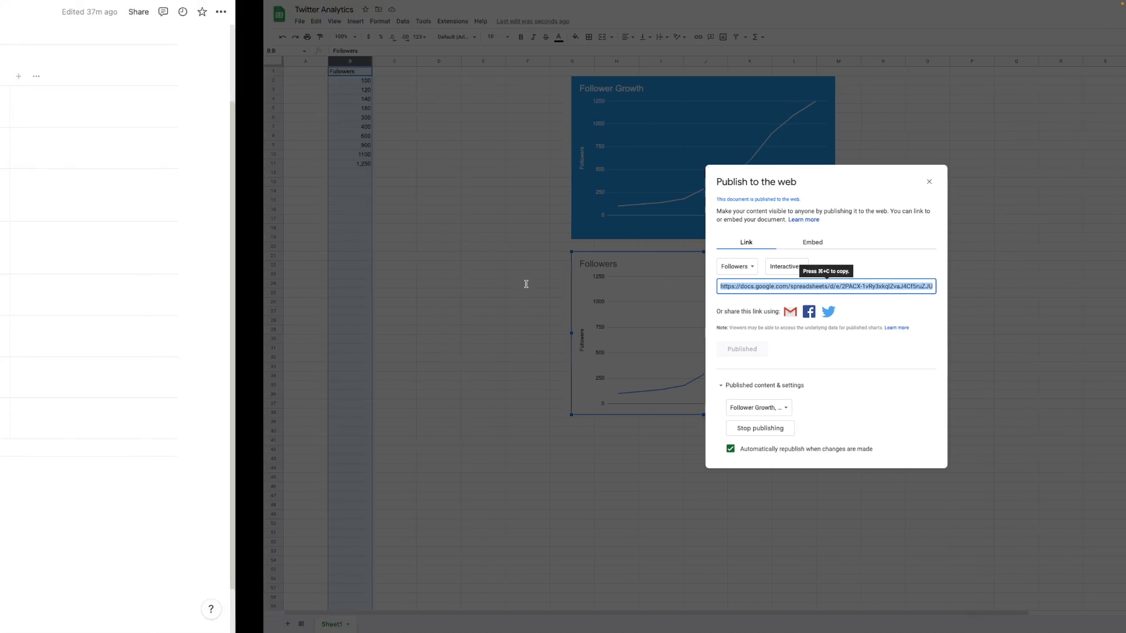
pyautogui.hotkey('ctrl', 'Right')
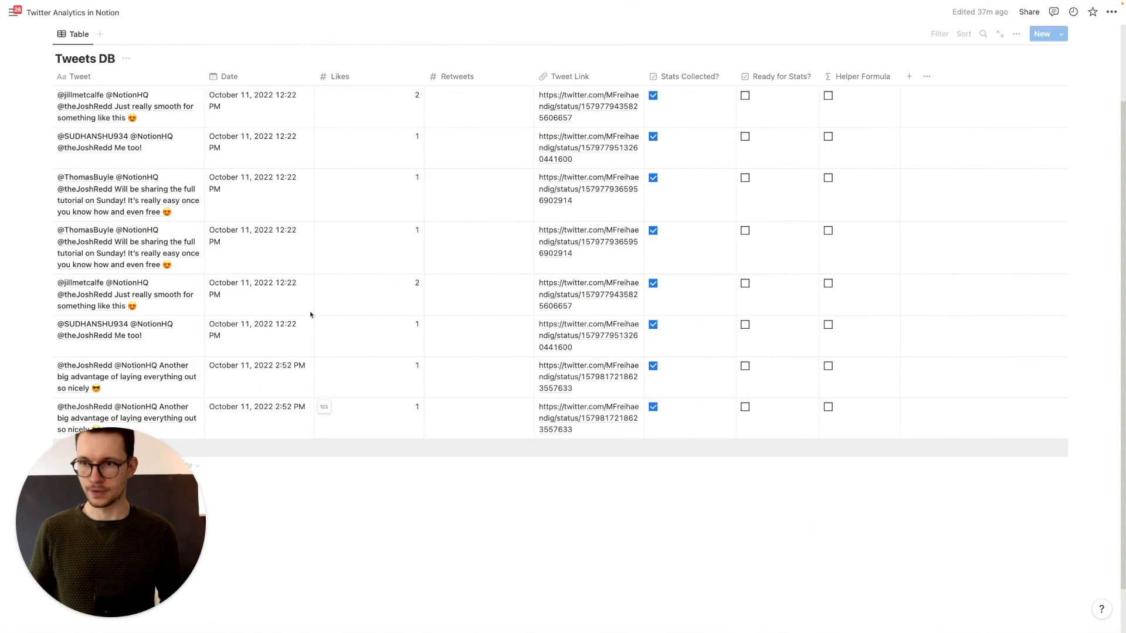
pyautogui.scroll(-2, 320, 411)
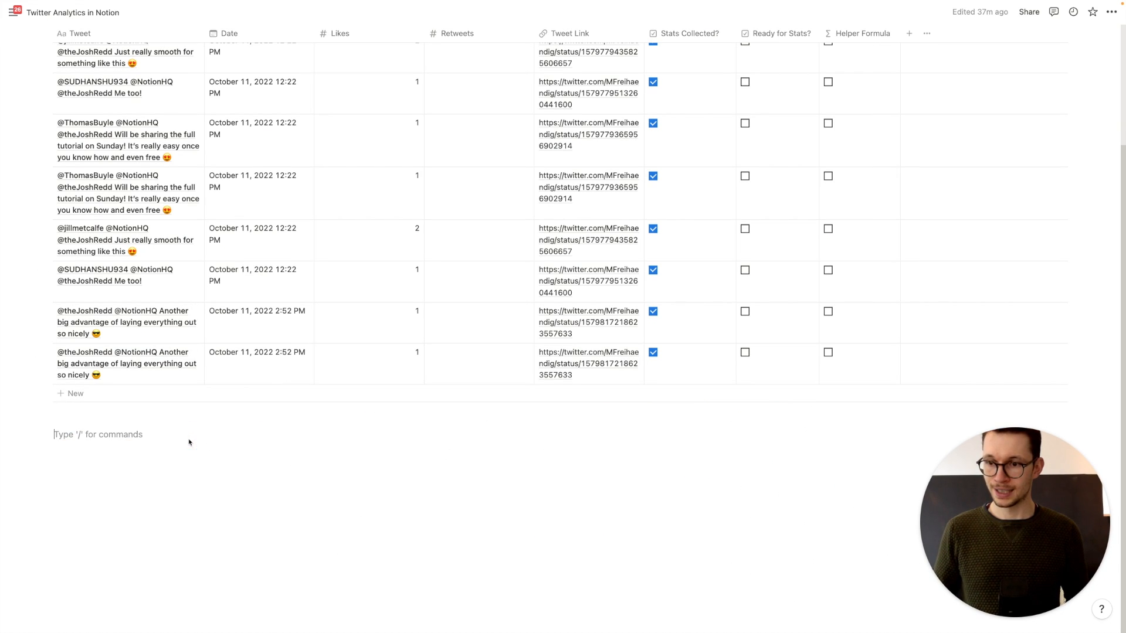
pyautogui.press('Return')
pyautogui.hotkey('ctrl', 'v')
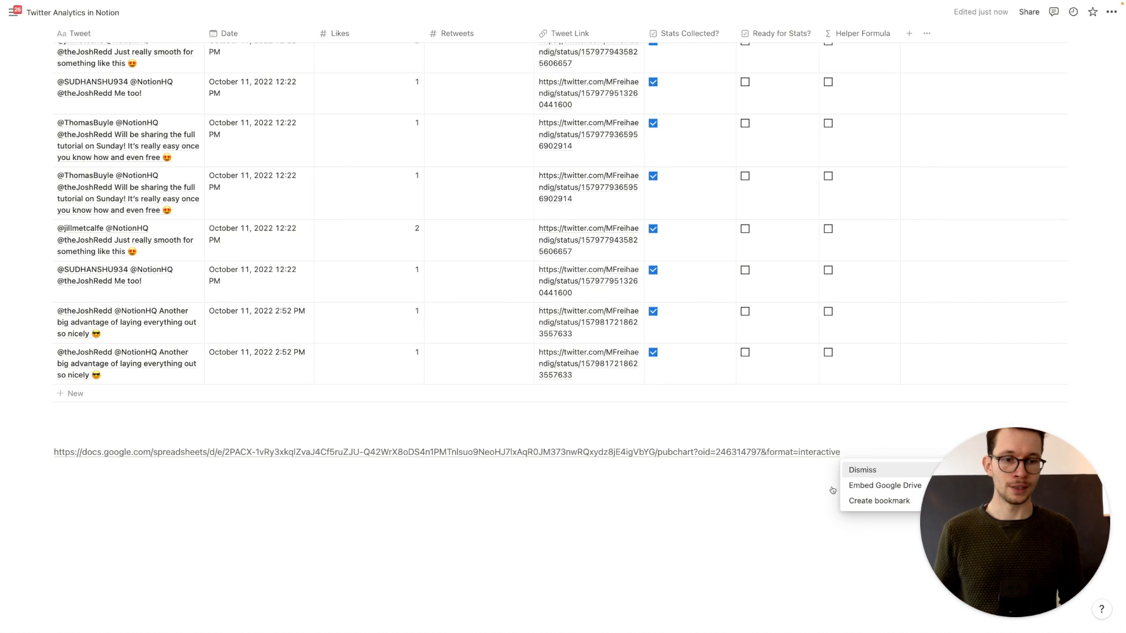
pyautogui.hotkey('ctrl', 'a')
pyautogui.press('BackSpace')
# Add an Embed block below the Tweets DB table using the copied link of the published Followers chart
pyautogui.write('/embe')
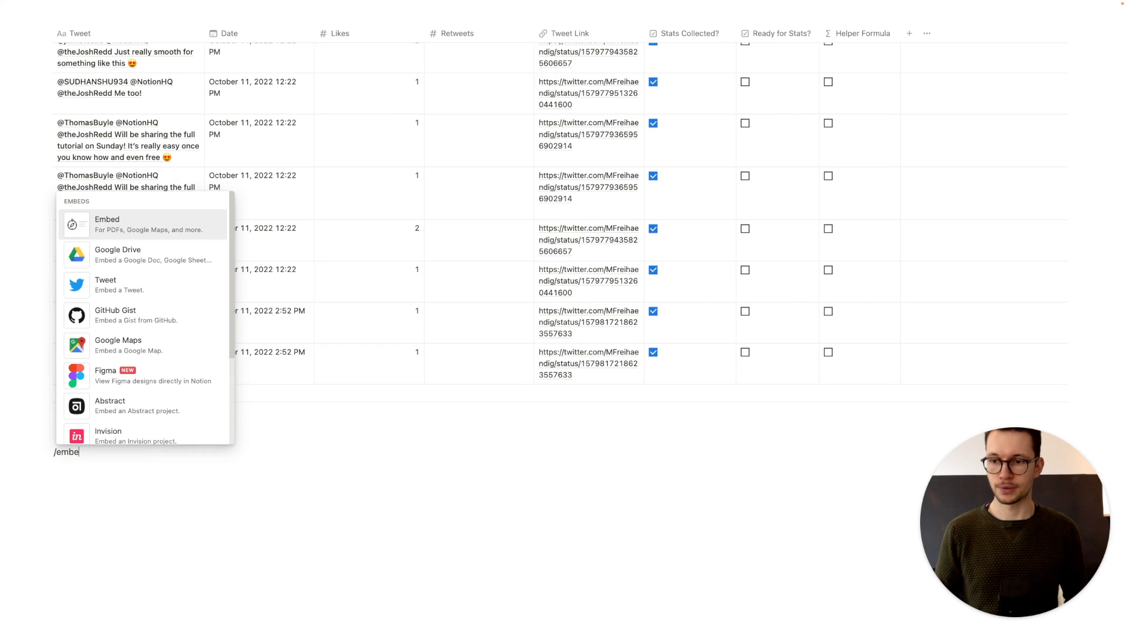
pyautogui.press('Return')
pyautogui.hotkey('ctrl', 'v')
pyautogui.click(500, 534)
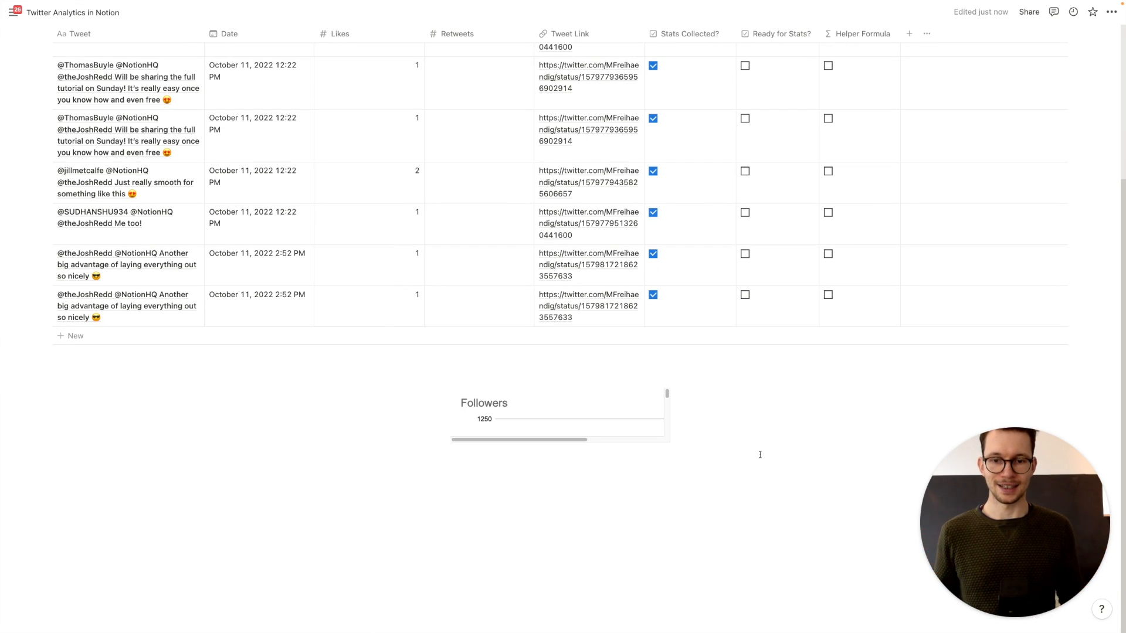
# Enlarge the embedded Followers chart in height and width until the whole graph fits, and change its alignment
pyautogui.moveTo(553, 442)
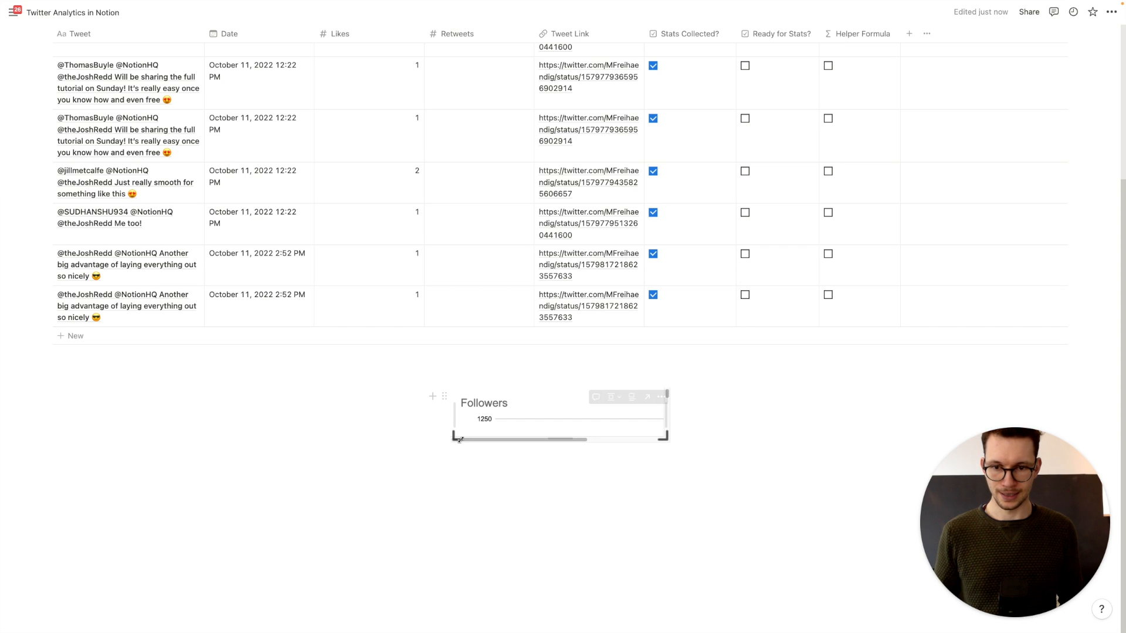
pyautogui.moveTo(551, 439); pyautogui.dragTo(563, 608)
pyautogui.moveTo(666, 343); pyautogui.dragTo(740, 350)
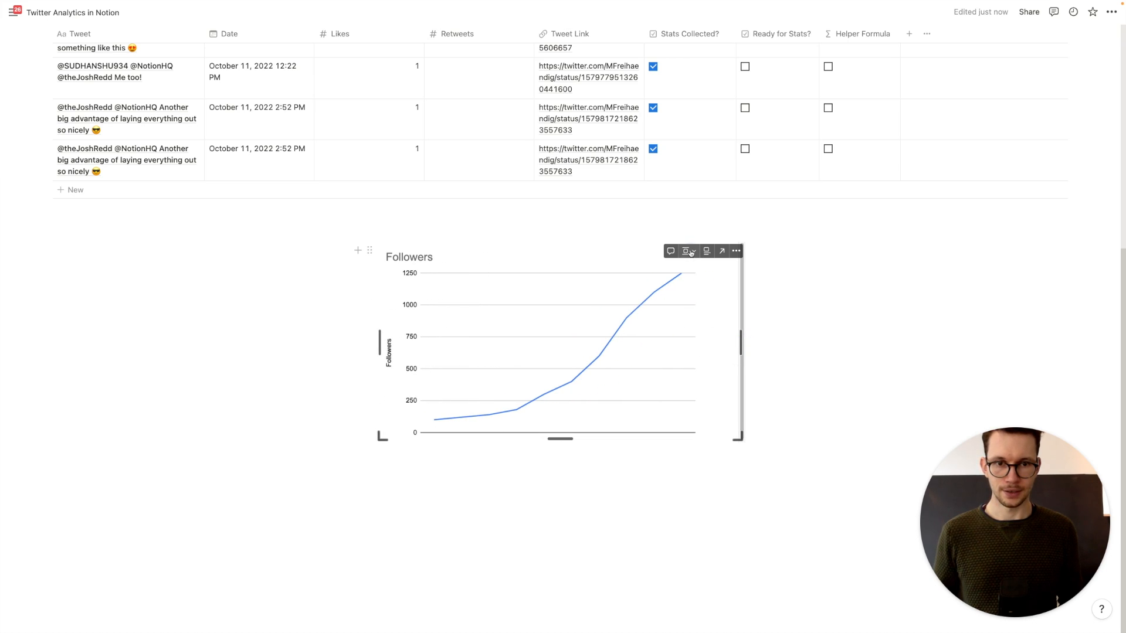
pyautogui.click(690, 253)
pyautogui.click(672, 268)
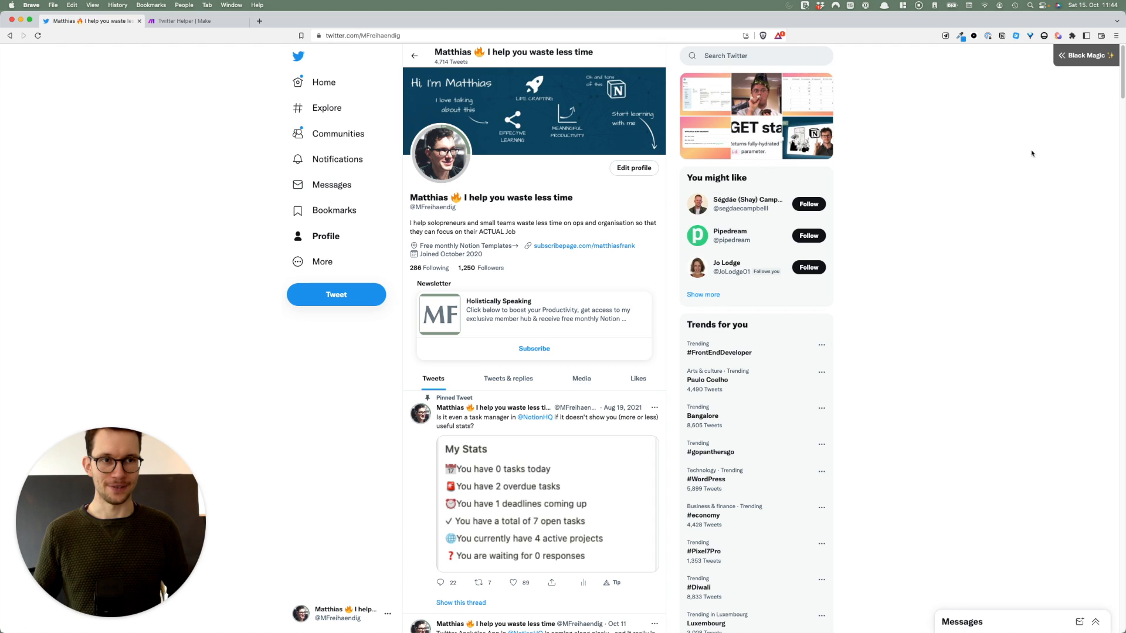
# In Bardeen, add a schedule trigger to the Add New Tweets to Notion playbook, starting Today, This Morning, at 09:00 and repeating daily
pyautogui.click(1058, 37)
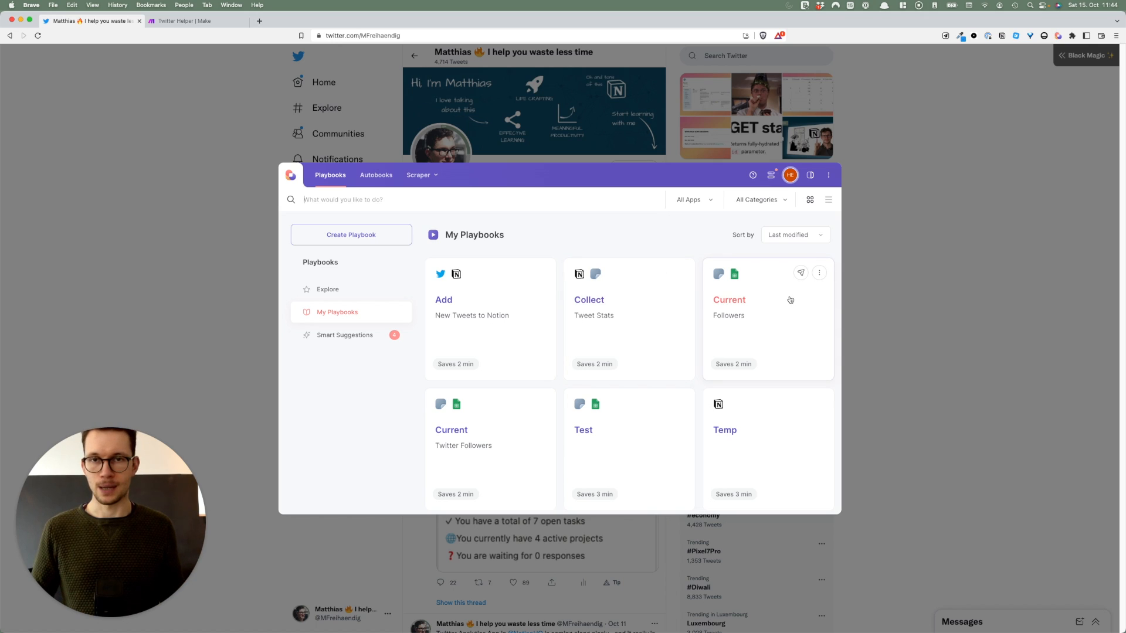
pyautogui.click(542, 275)
pyautogui.click(496, 340)
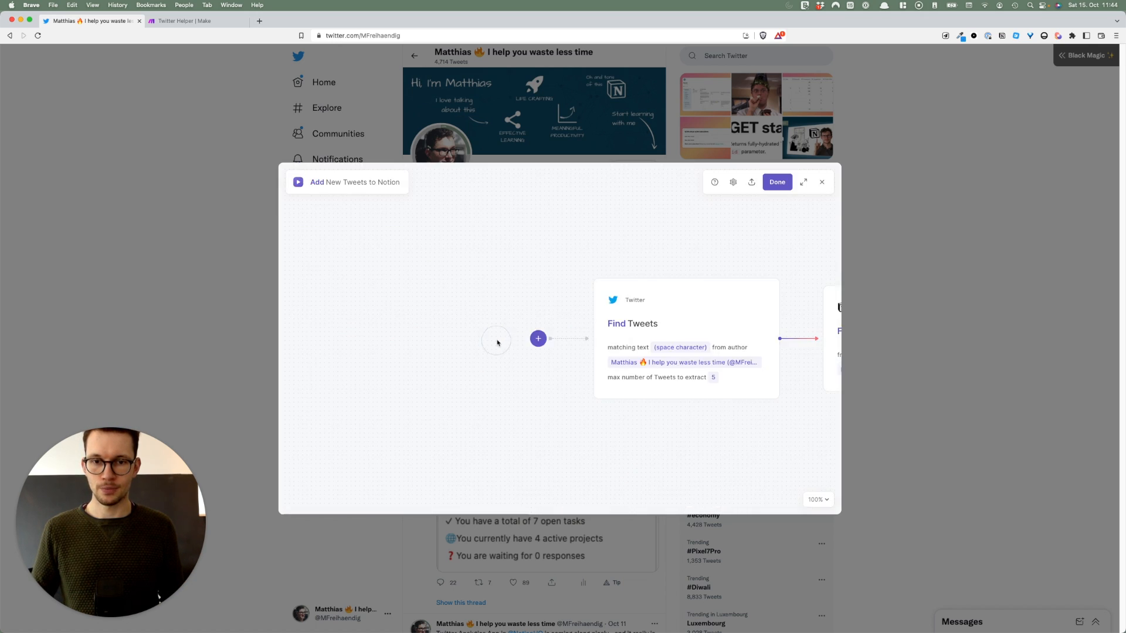
pyautogui.click(538, 339)
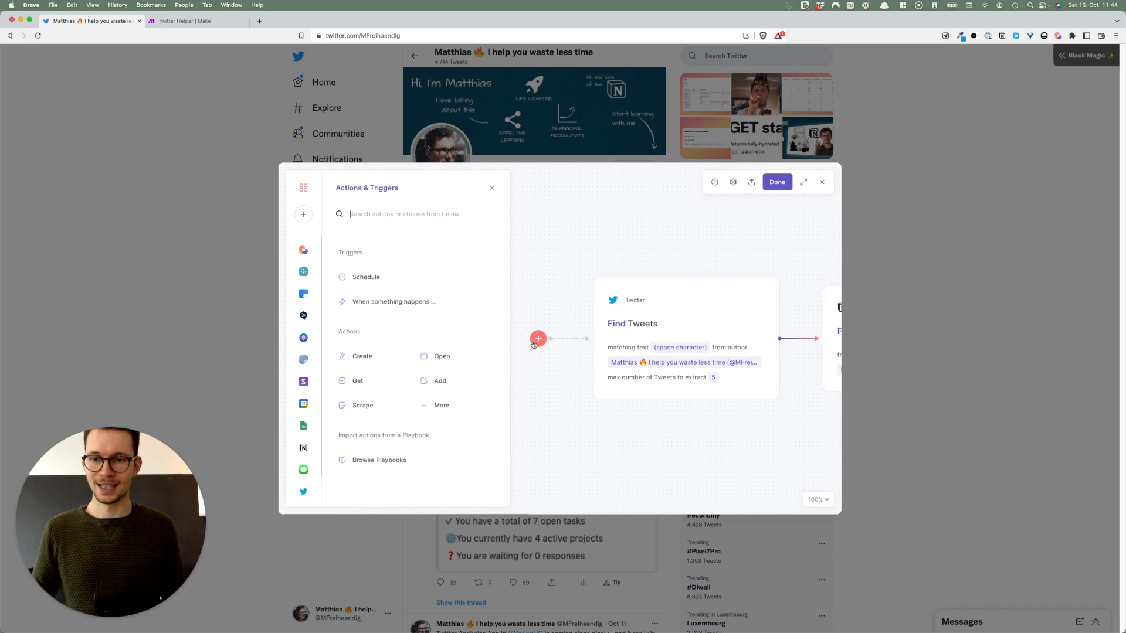
pyautogui.click(367, 278)
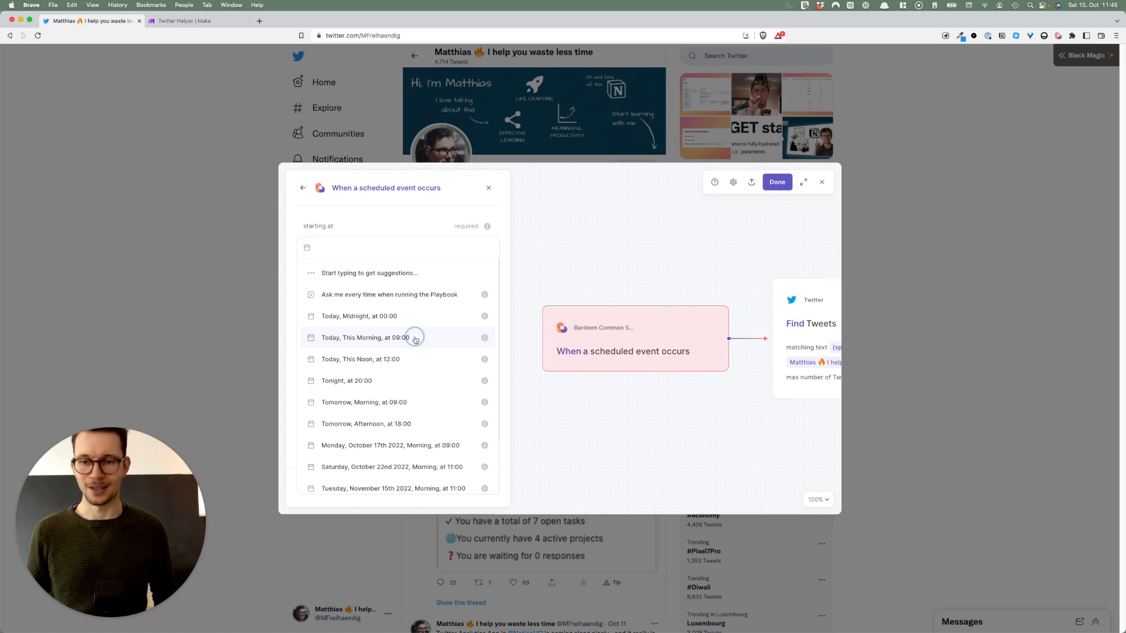
pyautogui.click(415, 337)
pyautogui.click(412, 302)
pyautogui.click(371, 326)
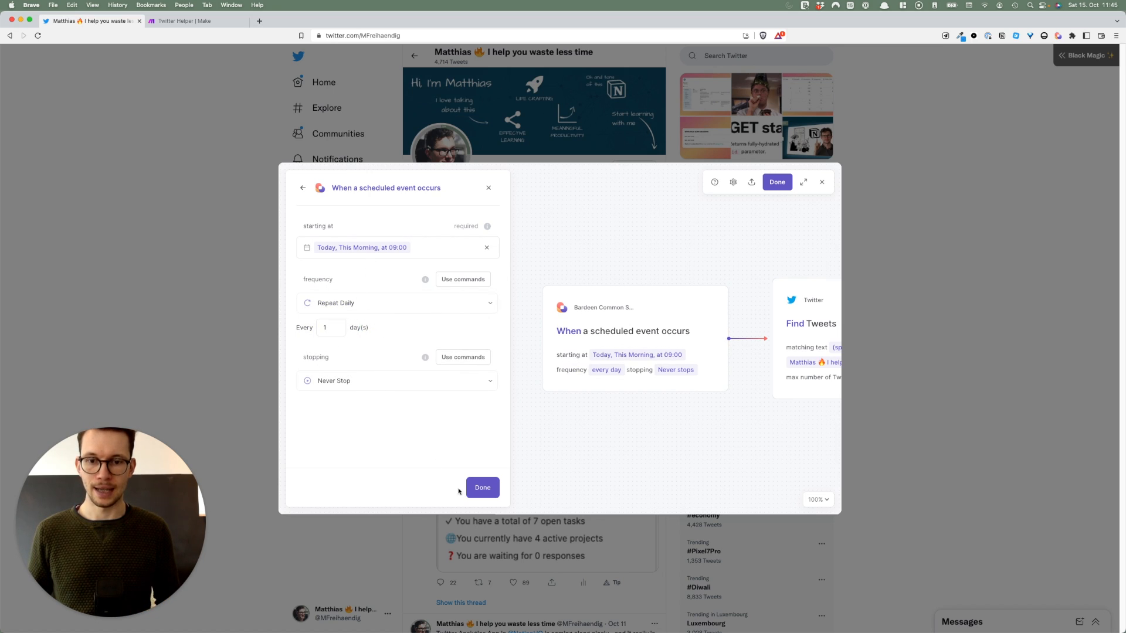
pyautogui.click(476, 497)
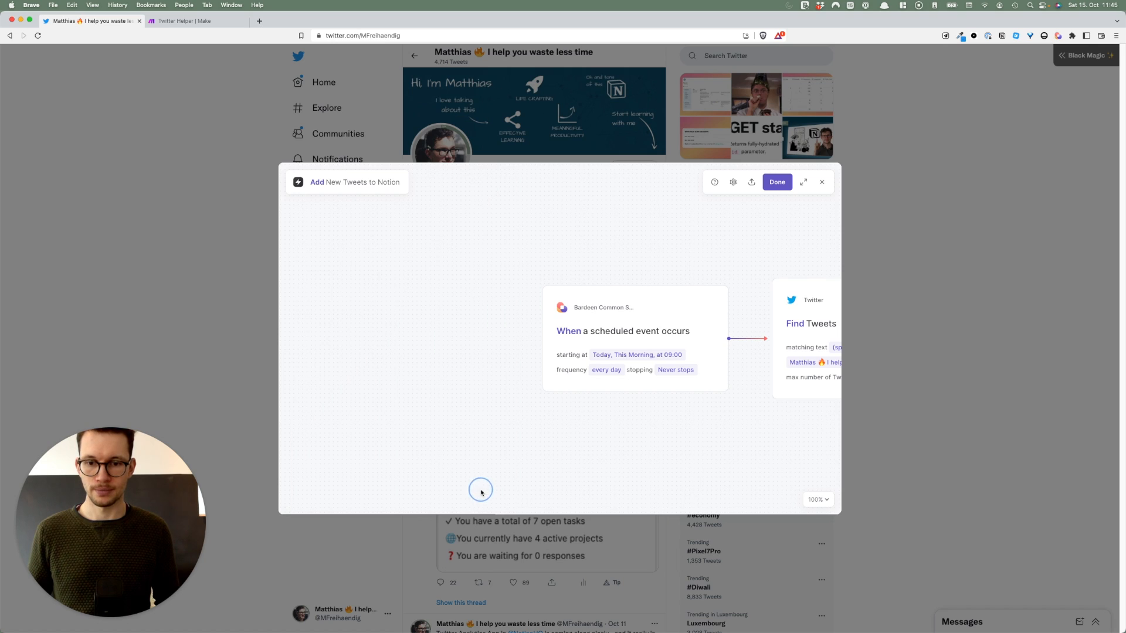
# Save the scheduled Add New Tweets to Notion playbook as an autobook and switch it on
pyautogui.click(778, 182)
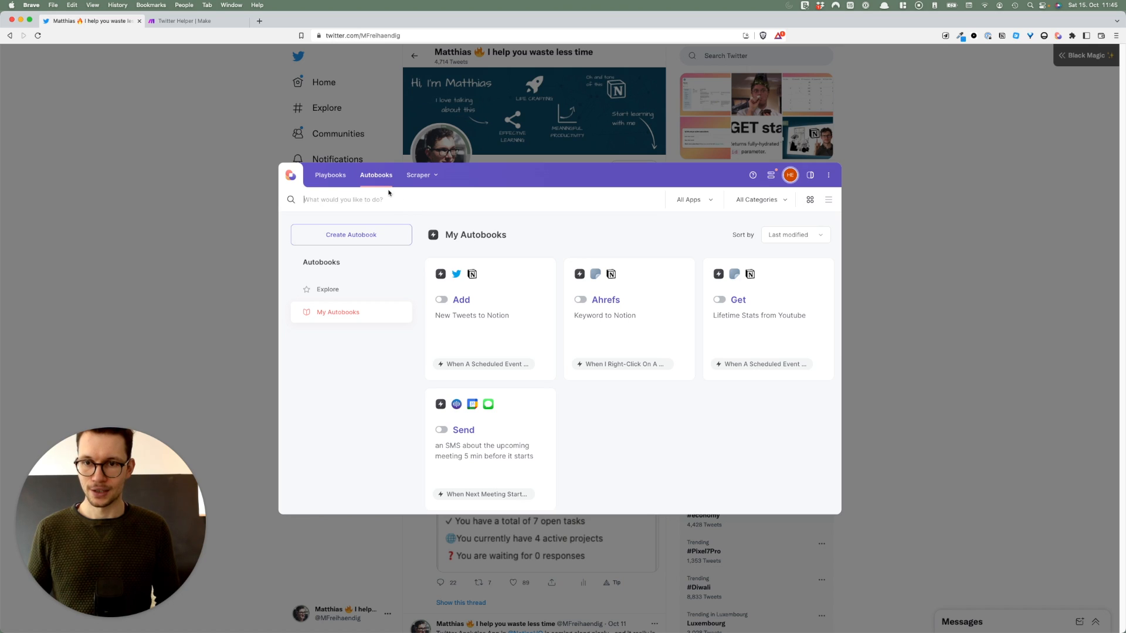
pyautogui.click(441, 300)
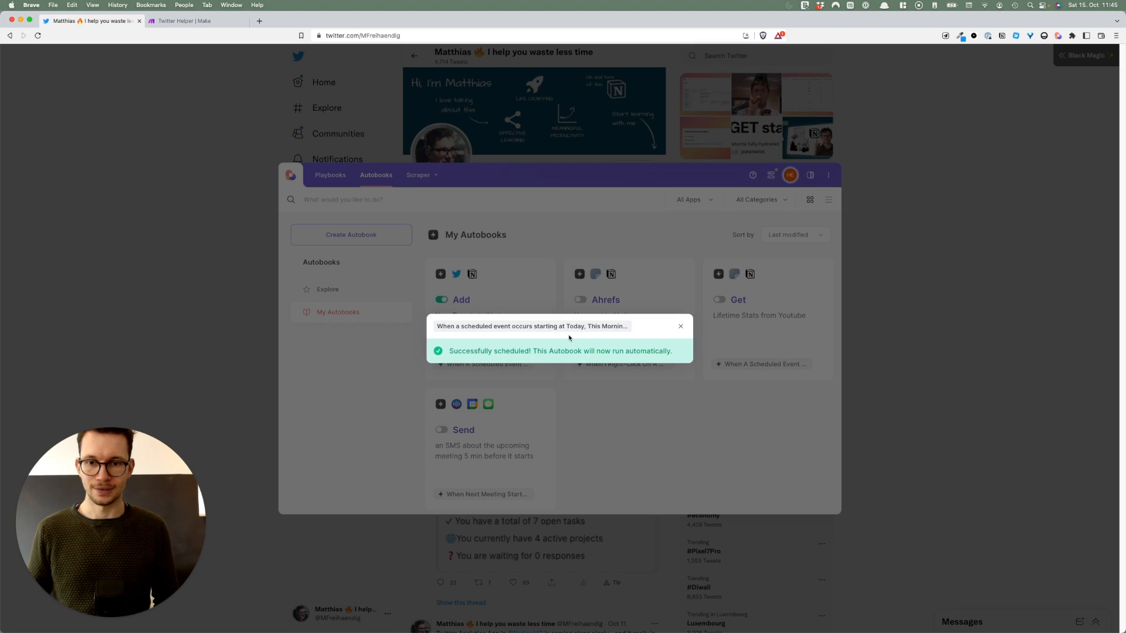
pyautogui.click(680, 326)
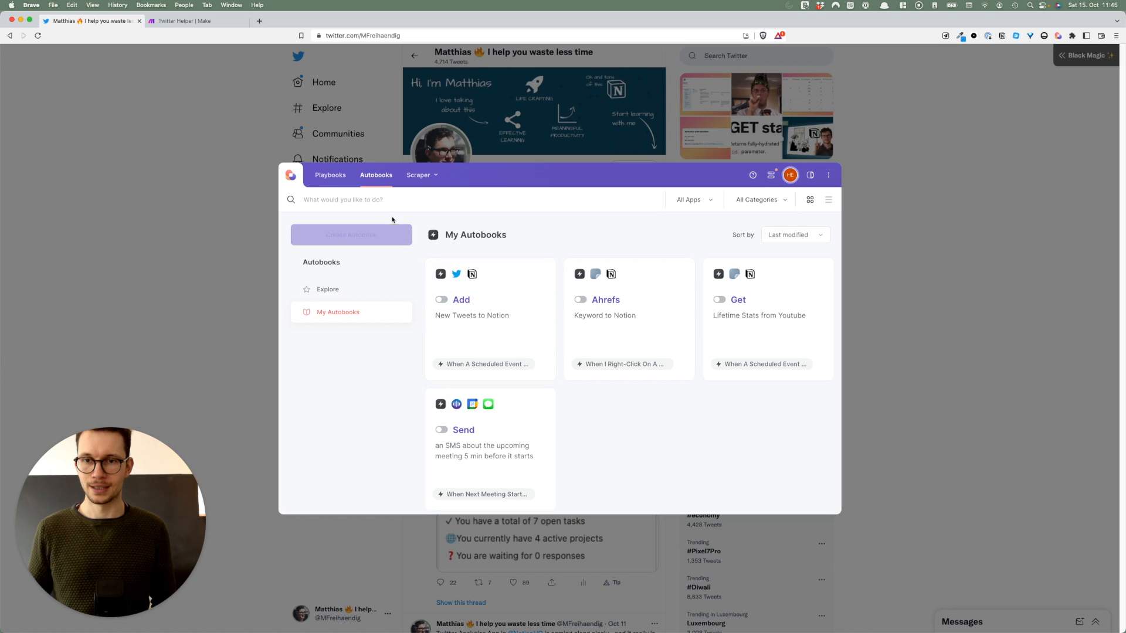
# Add a schedule trigger to the Collect Tweet Stats playbook, starting Today, This Noon, at 12:00 and repeating daily, and save it
pyautogui.click(330, 175)
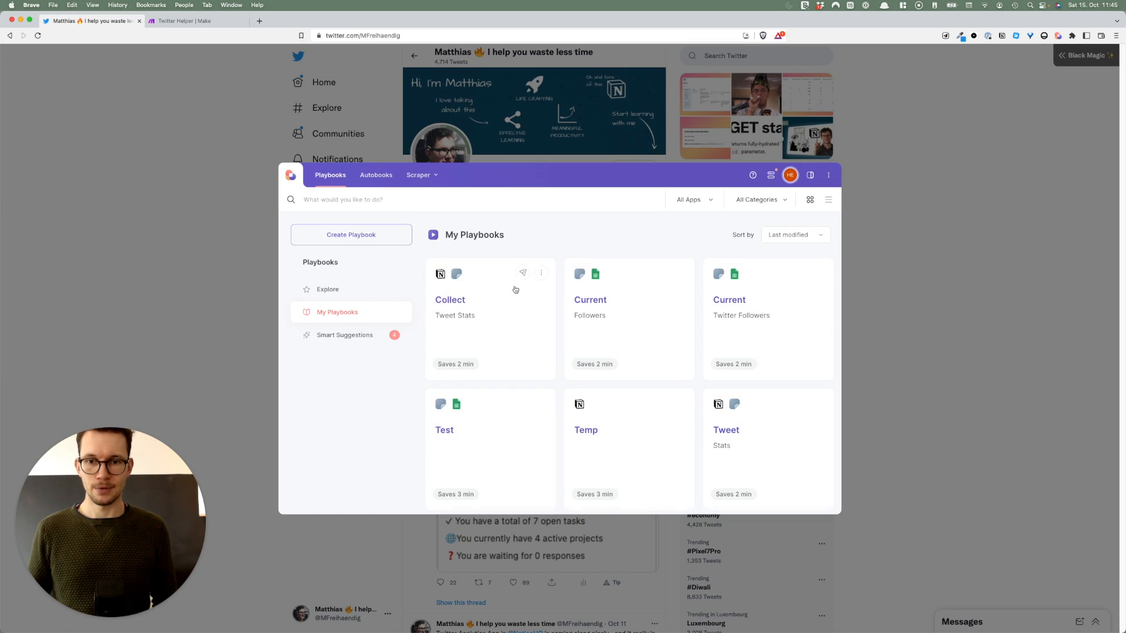
pyautogui.click(541, 273)
pyautogui.click(468, 343)
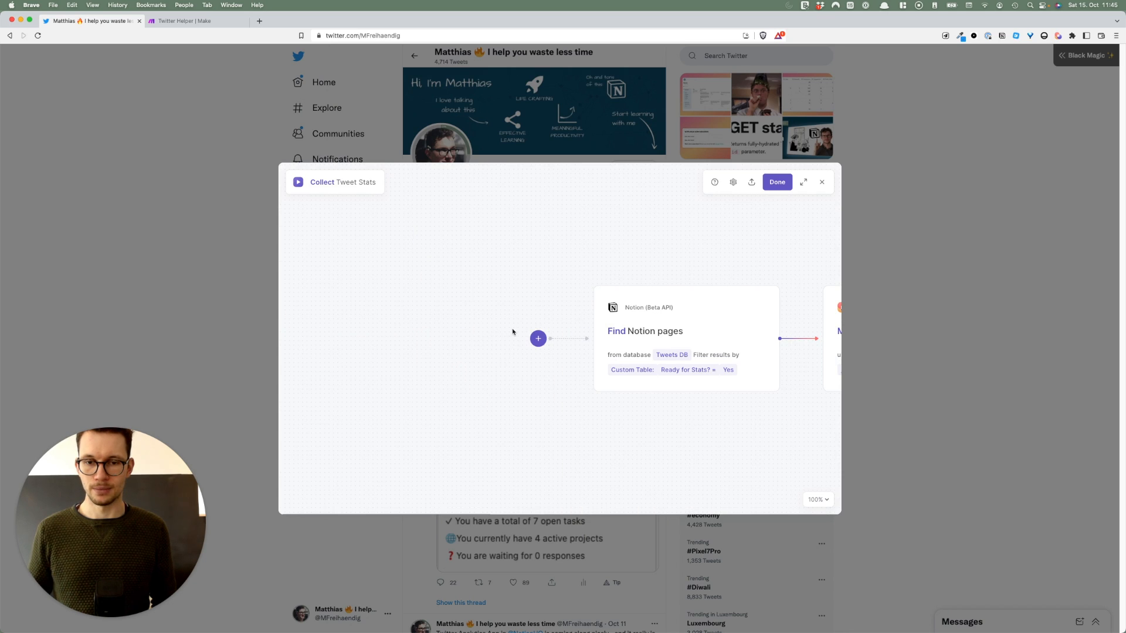
pyautogui.click(538, 338)
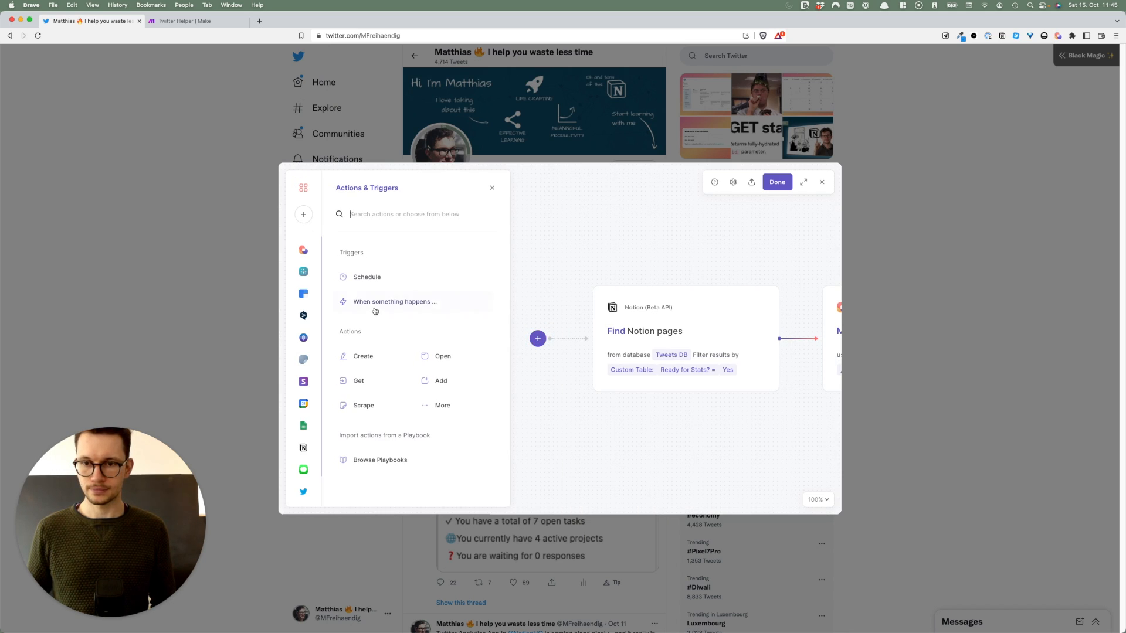
pyautogui.click(363, 276)
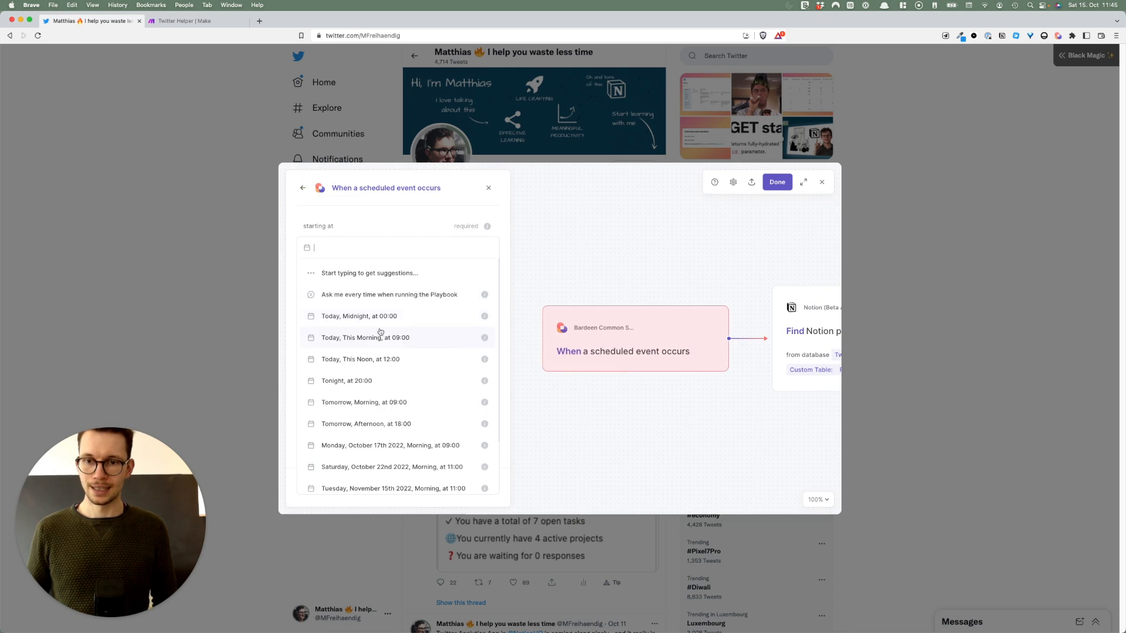
pyautogui.click(380, 359)
pyautogui.click(402, 304)
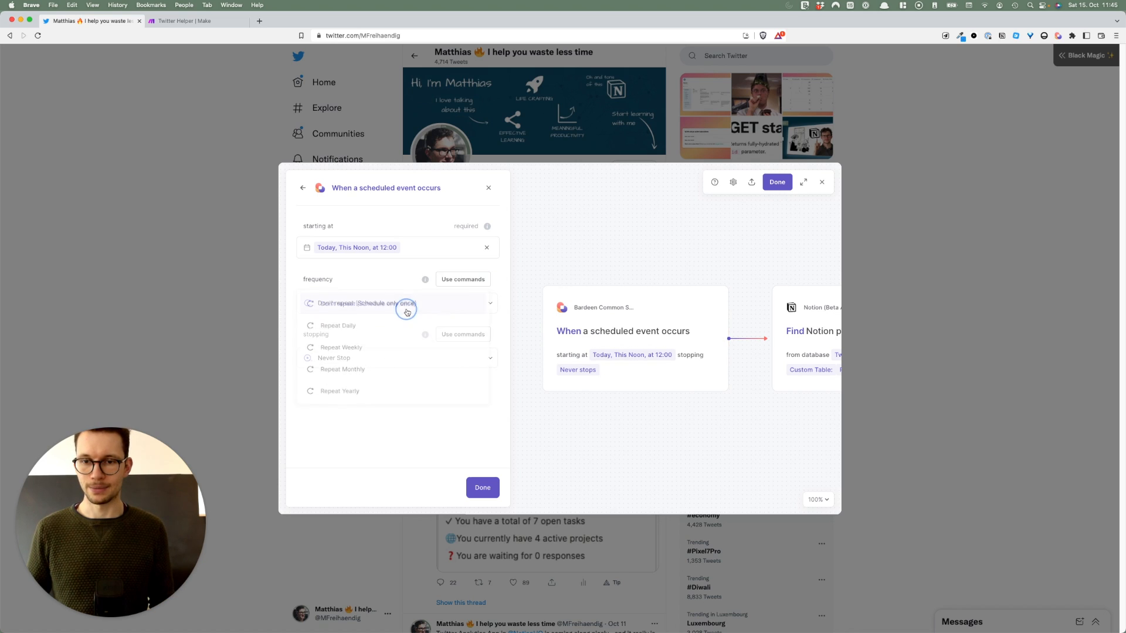
pyautogui.click(340, 327)
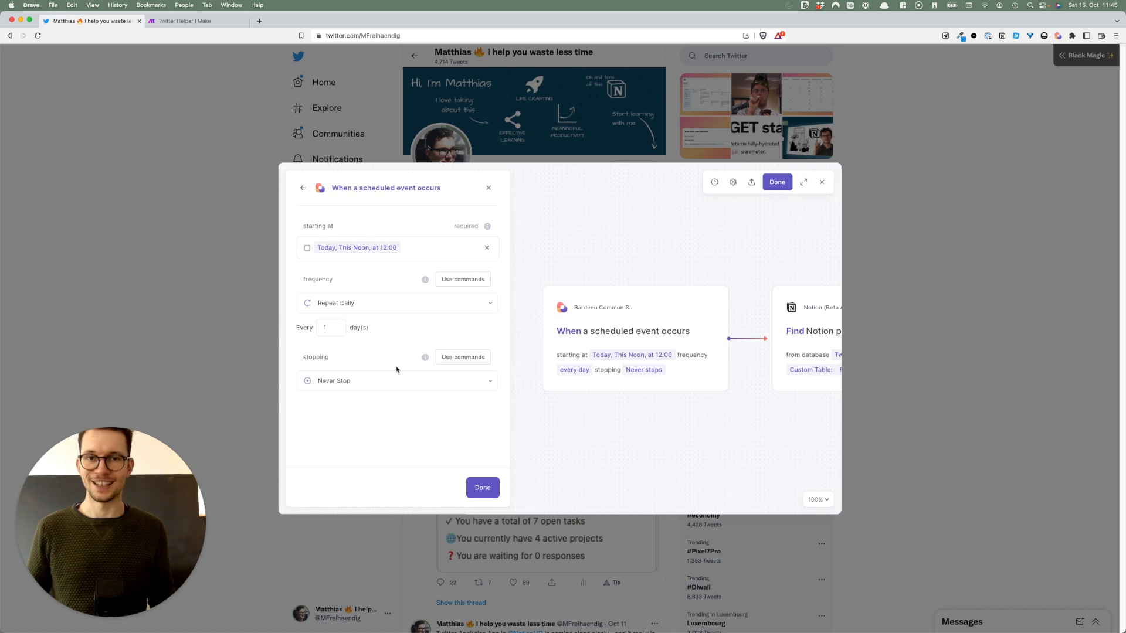
pyautogui.click(487, 489)
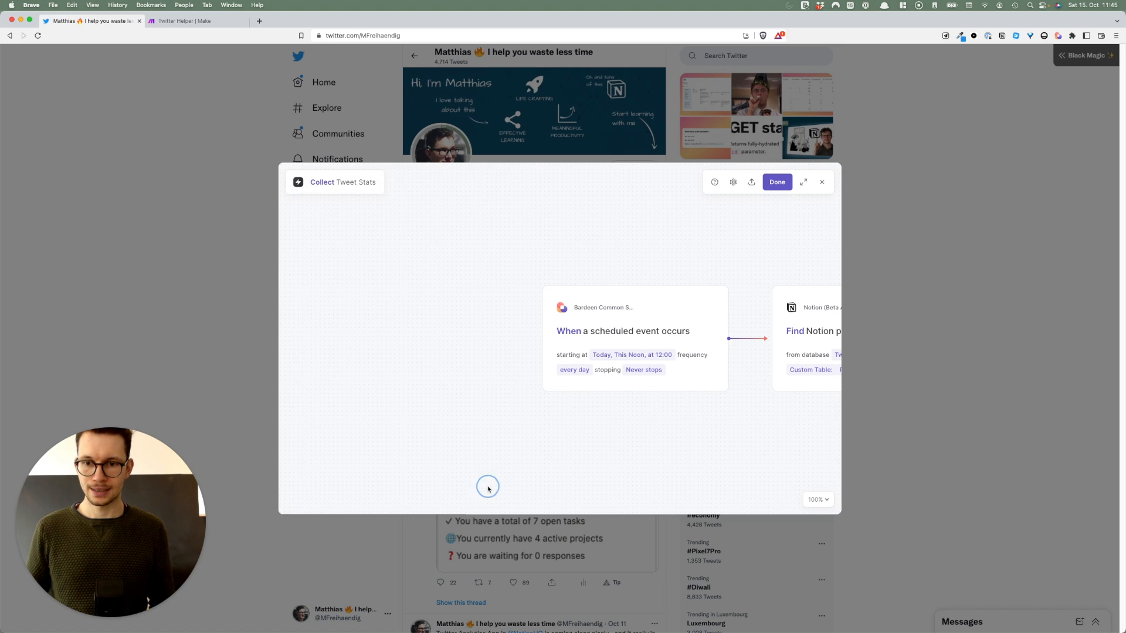
pyautogui.click(775, 183)
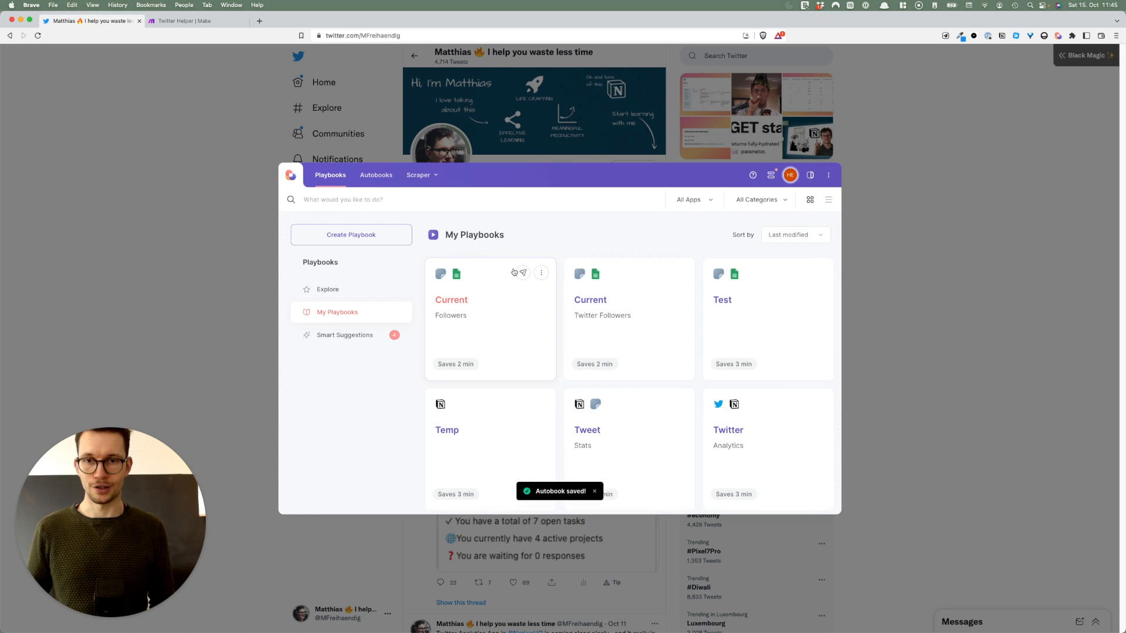
# Switch to the Twitter Helper scenario in Make and schedule it to run every day at 09:45
pyautogui.click(259, 132)
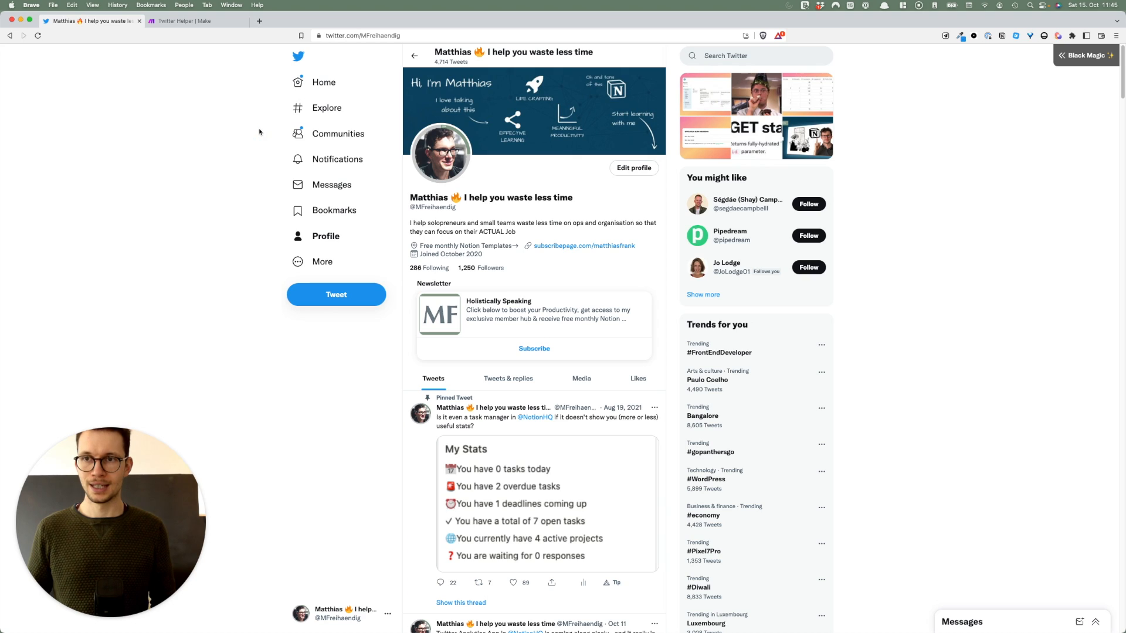
pyautogui.click(216, 21)
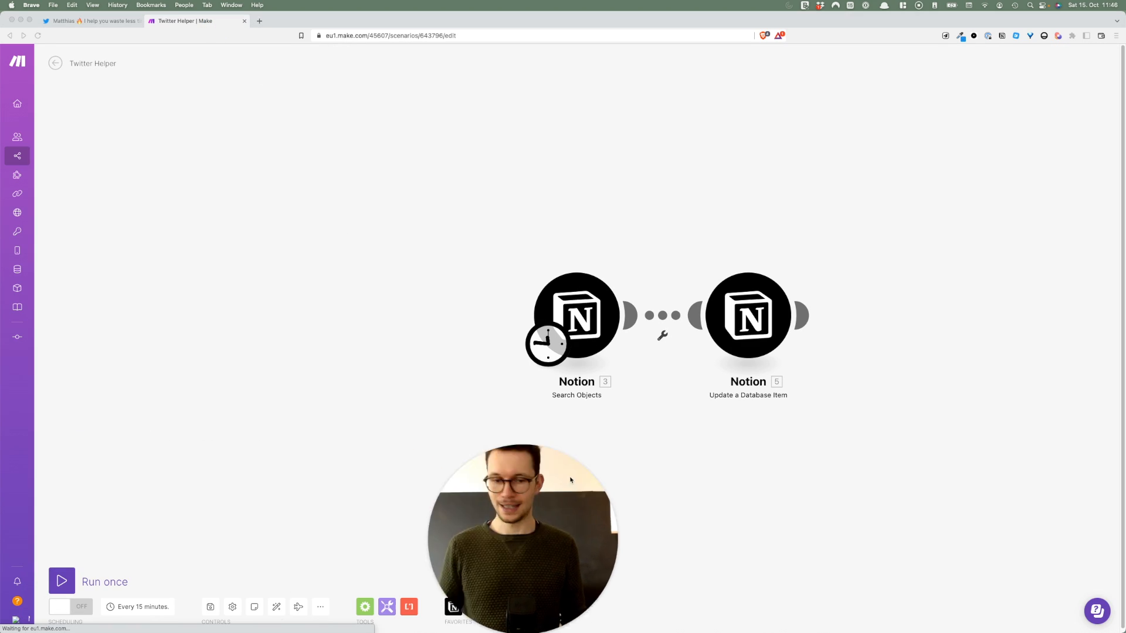
pyautogui.click(502, 307)
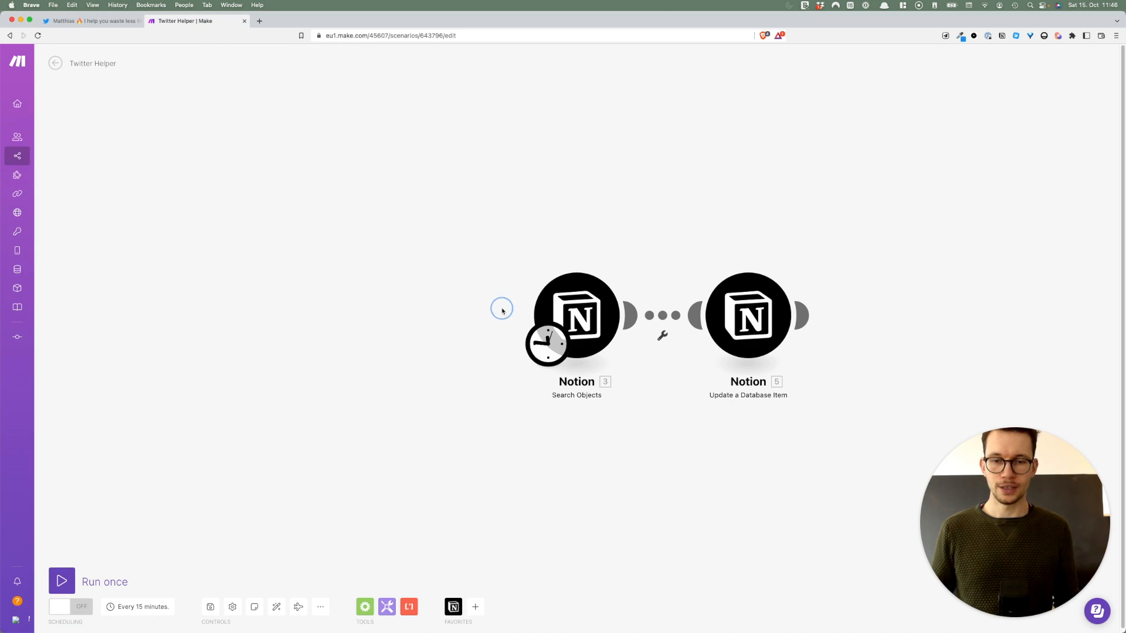
pyautogui.click(549, 351)
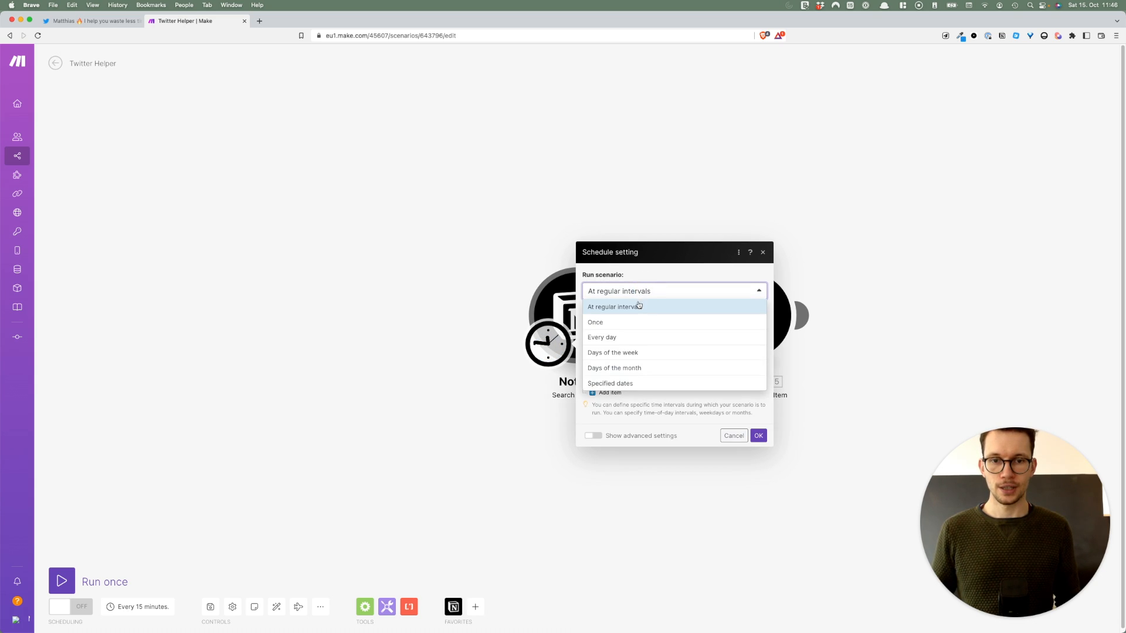
pyautogui.click(609, 338)
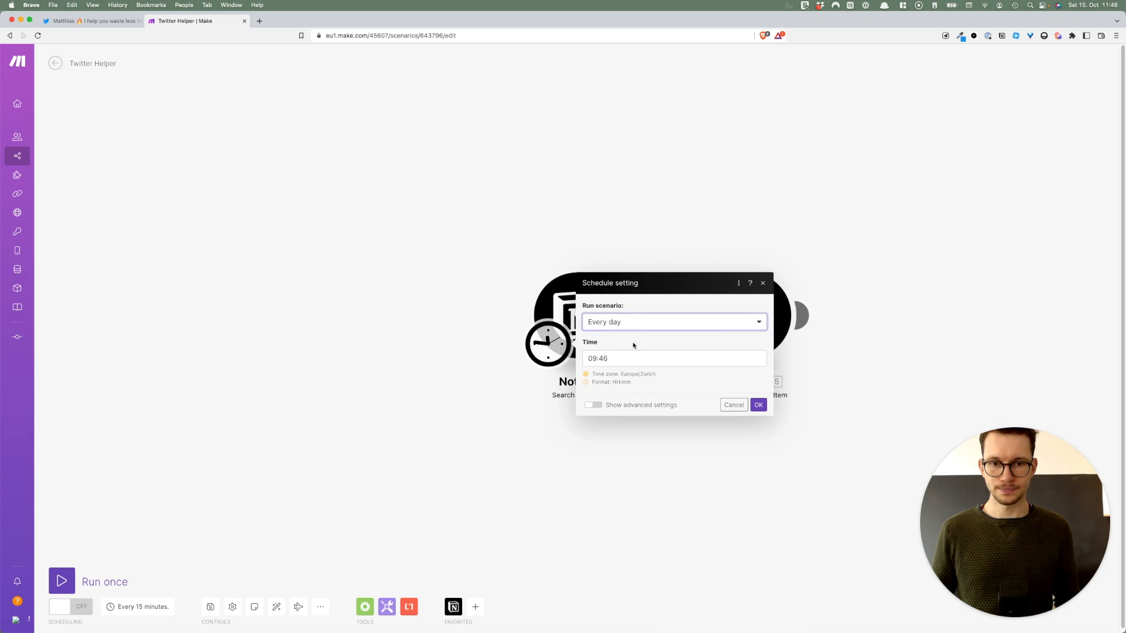
pyautogui.click(619, 359)
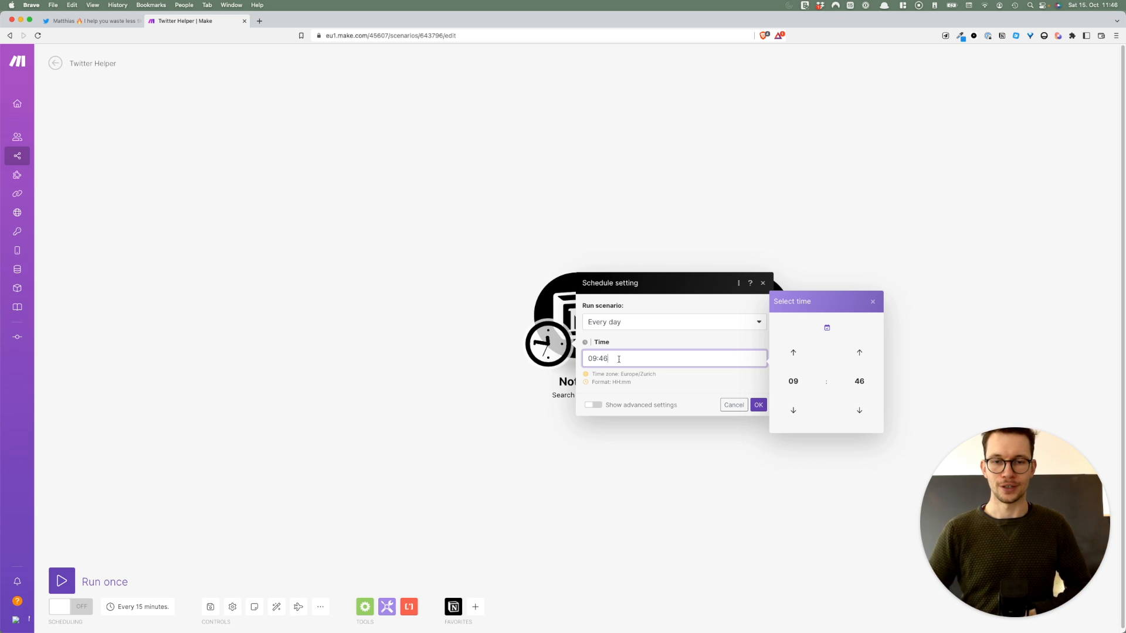
pyautogui.press('BackSpace')
pyautogui.press('BackSpace')
pyautogui.write('45')
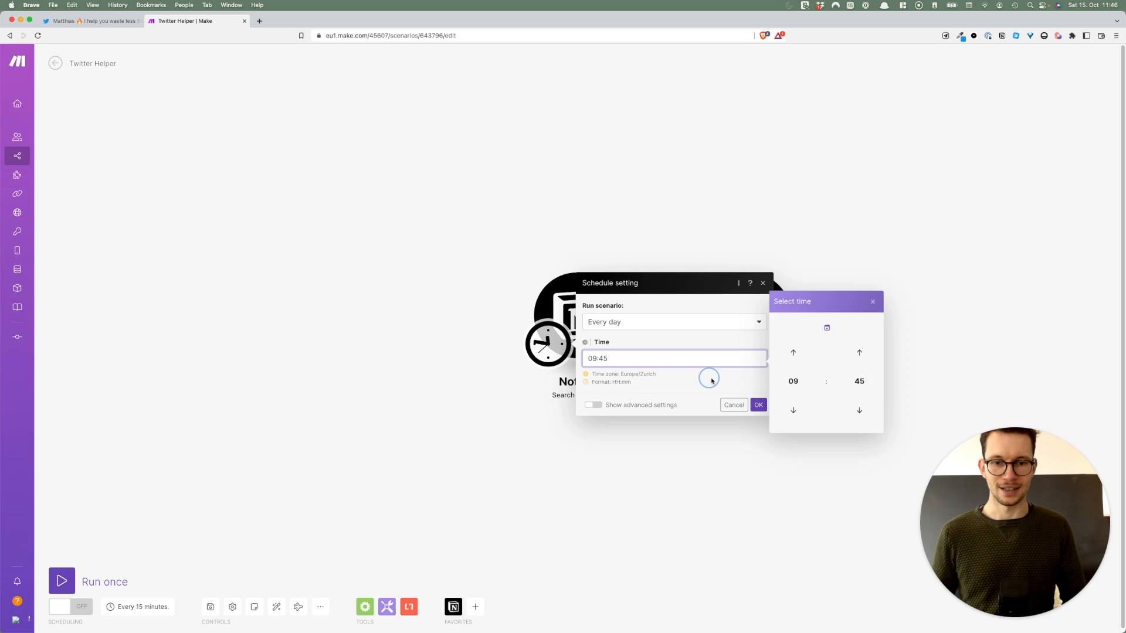
pyautogui.click(758, 404)
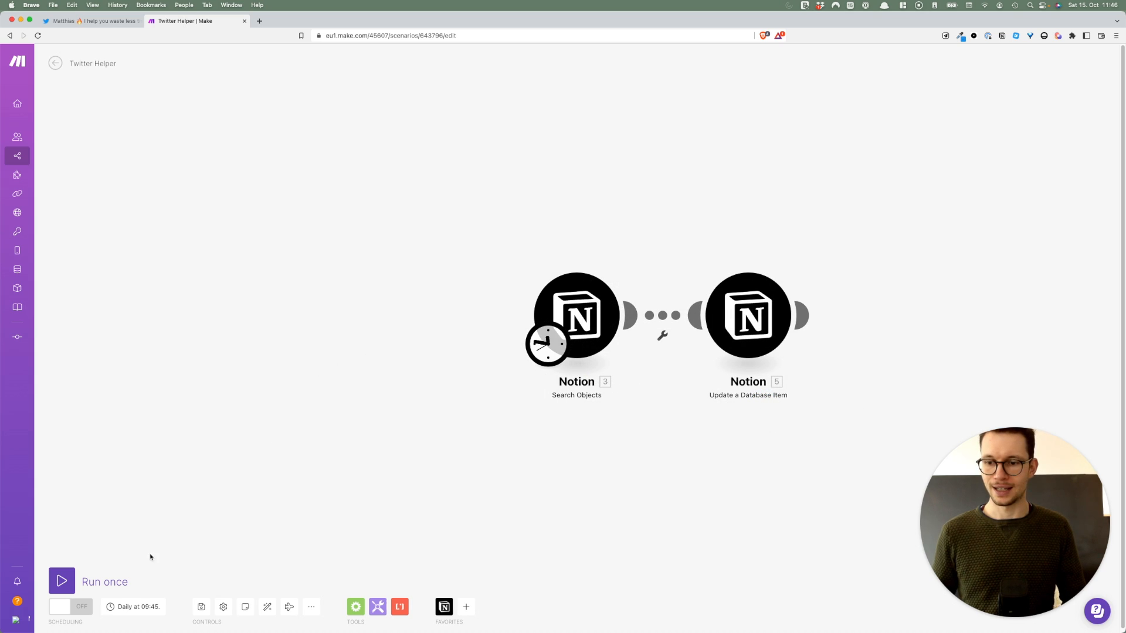